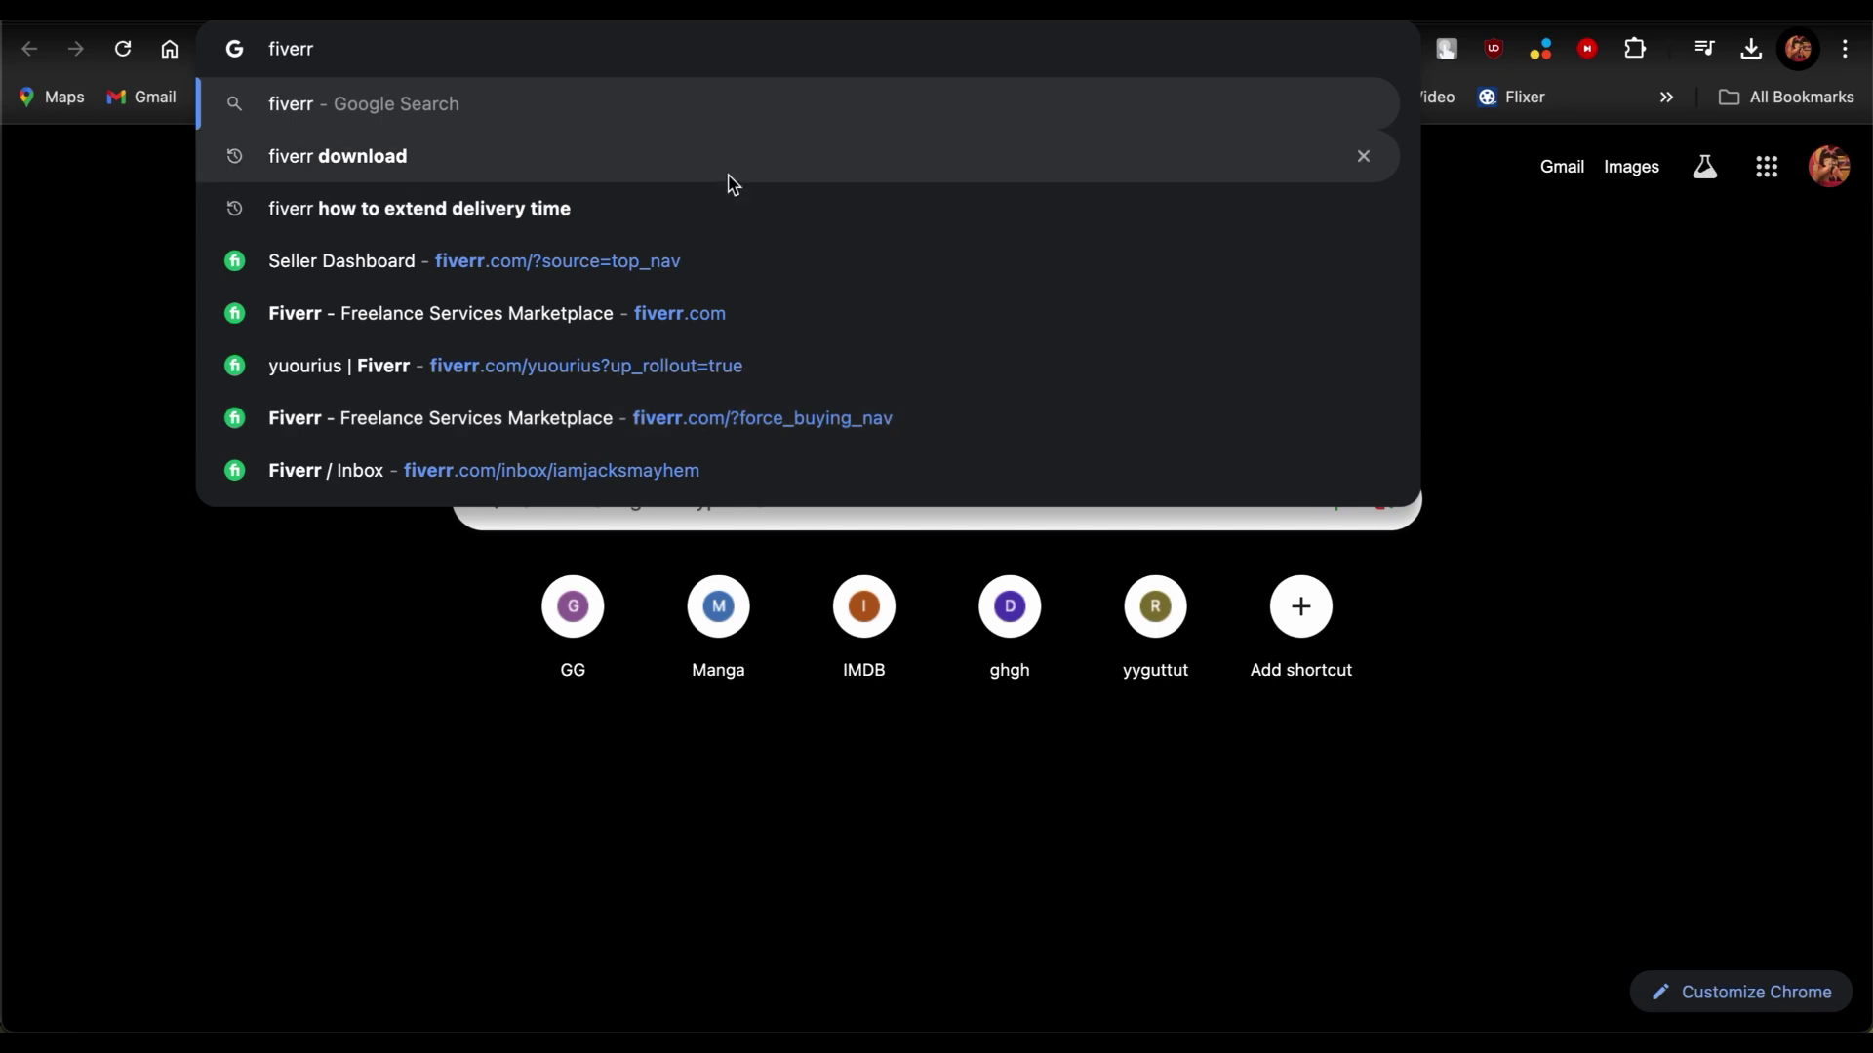
pyautogui.moveTo(1184, 501); pyautogui.dragTo(1776, 532)
pyautogui.moveTo(1644, 559); pyautogui.dragTo(1530, 495)
pyautogui.click(1530, 495)
pyautogui.moveTo(1456, 437); pyautogui.dragTo(1749, 537)
pyautogui.click(1752, 536)
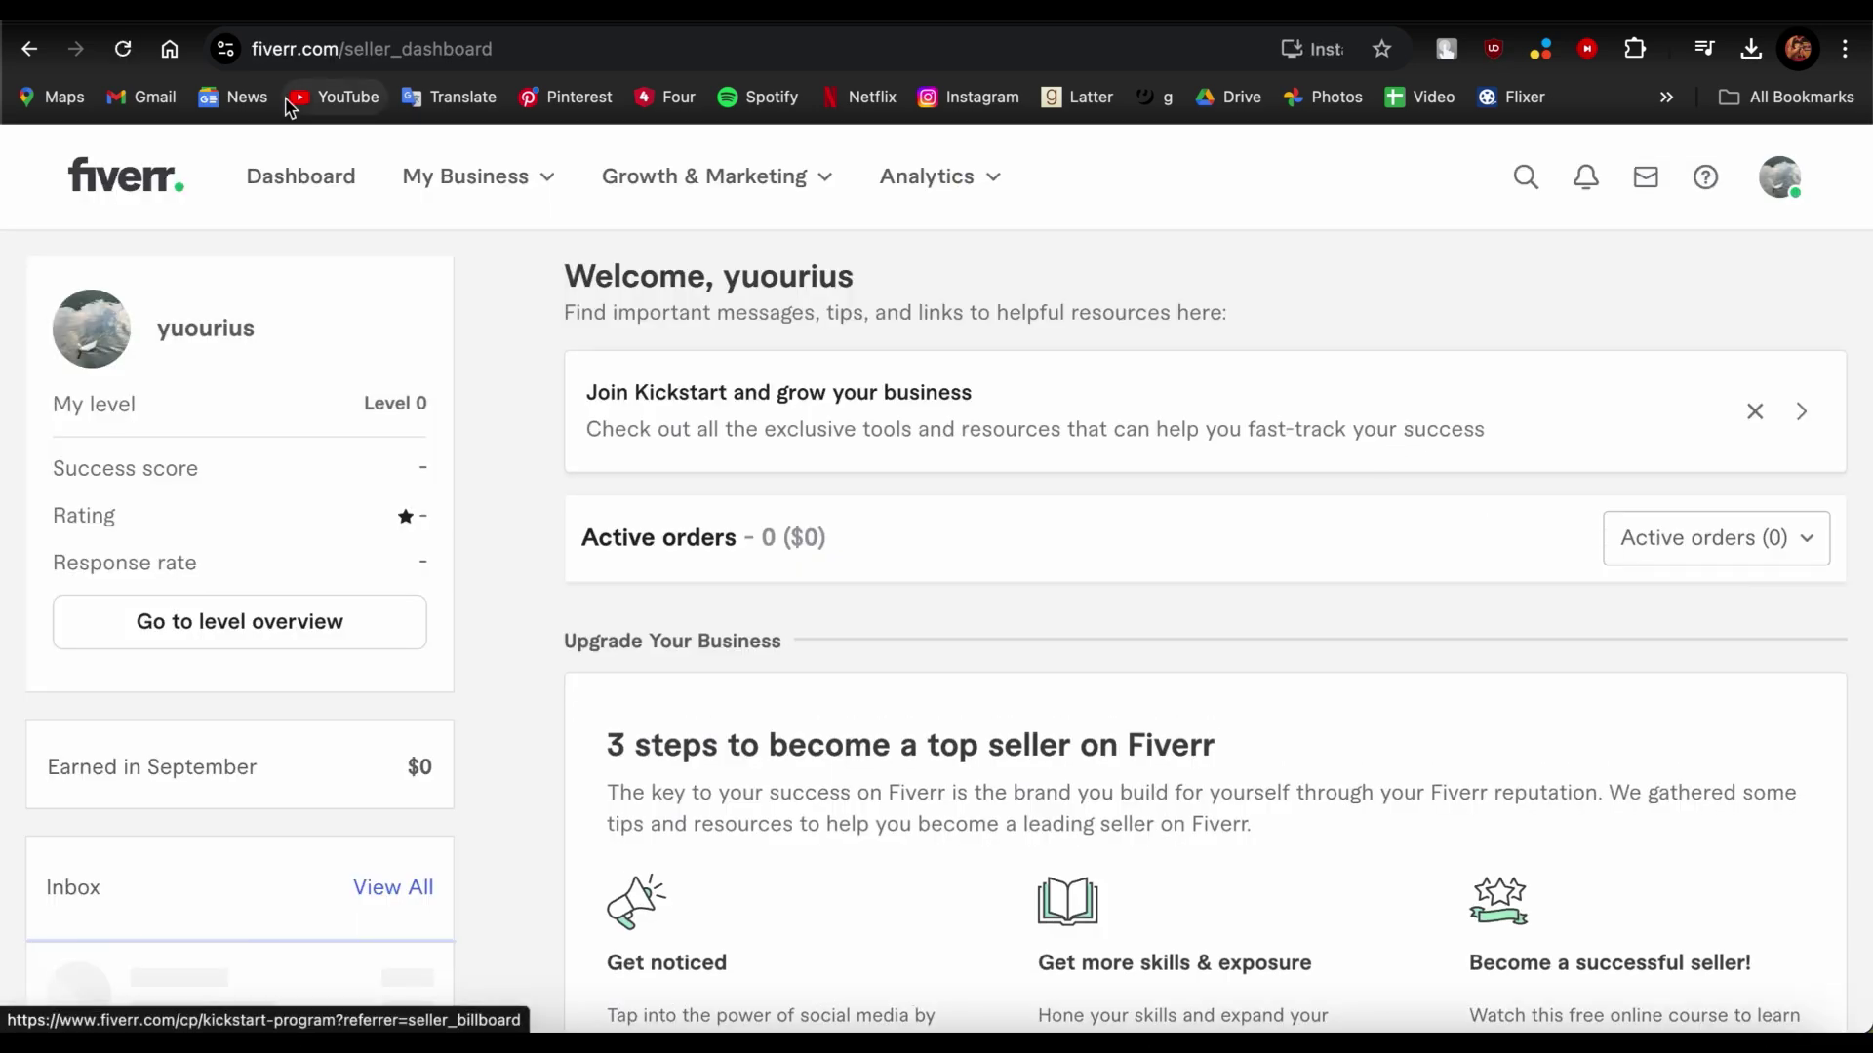
# Return to the Google results for "fiverr" and look through the listed websites and app store pages
pyautogui.click(29, 50)
pyautogui.scroll(-7, 1095, 656)
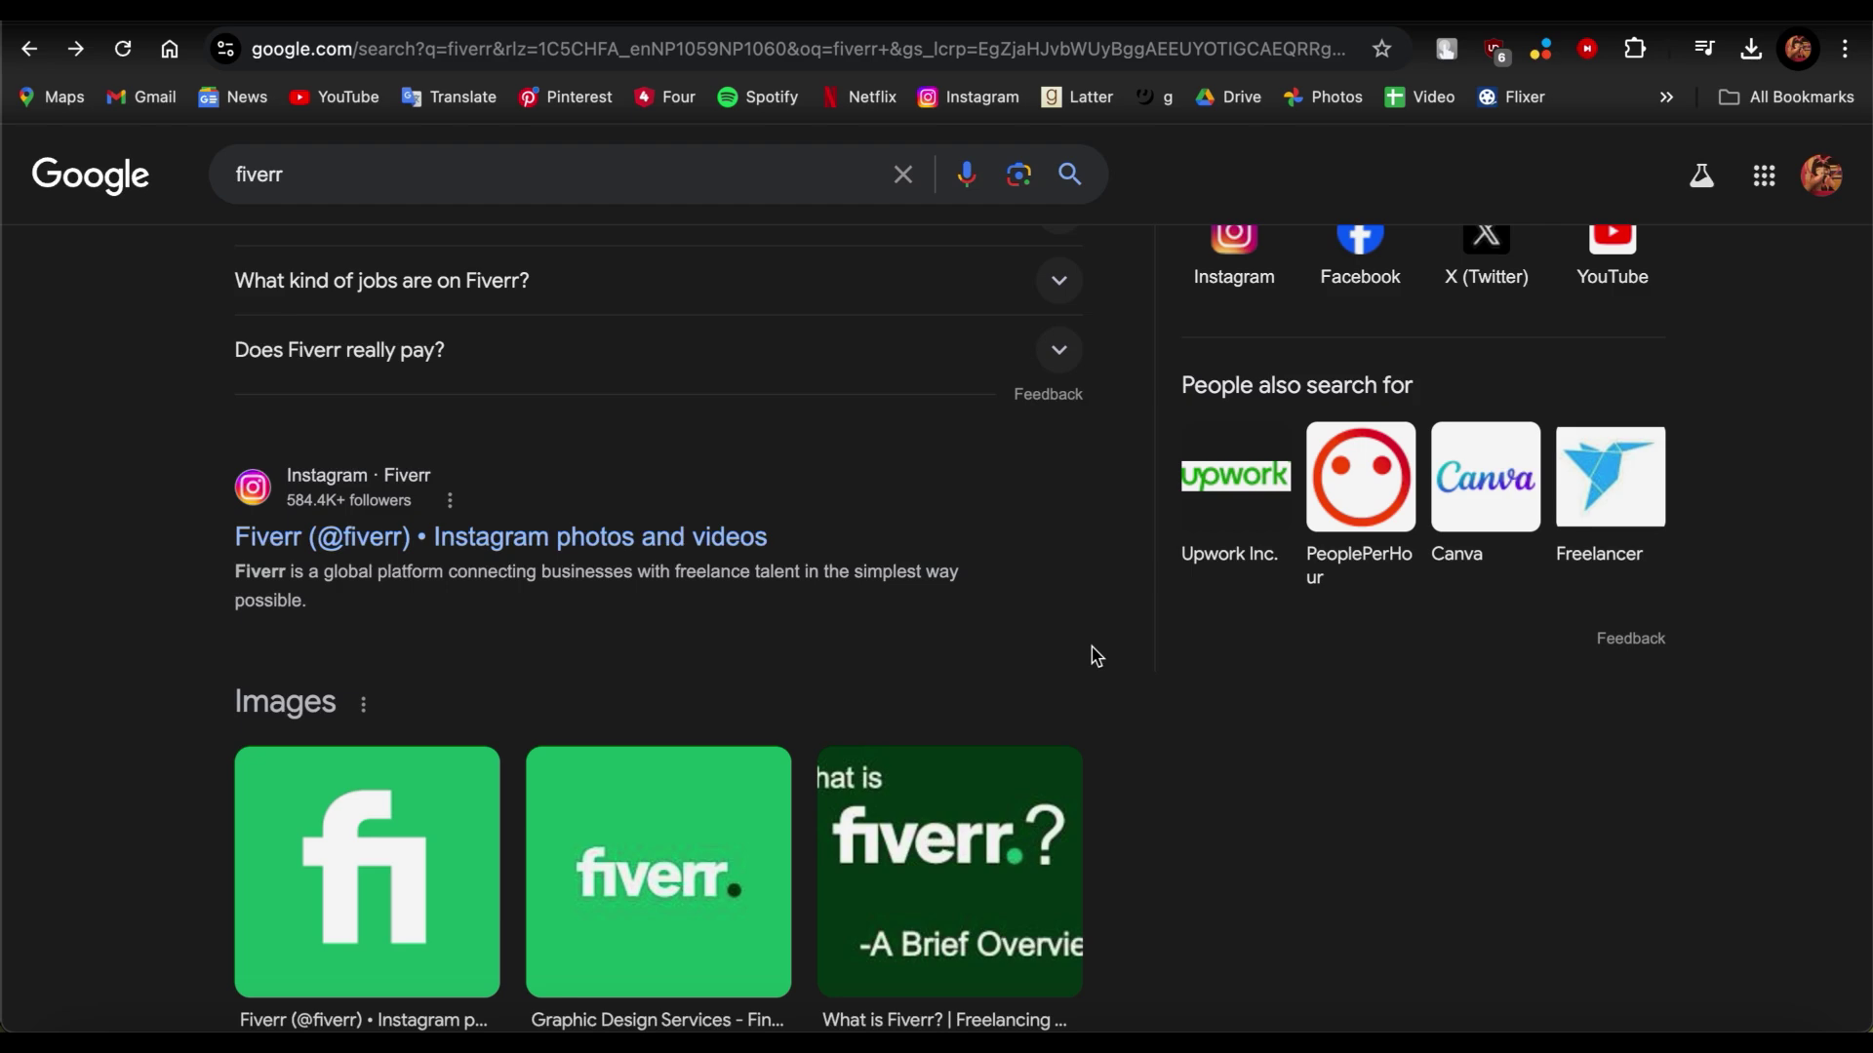
pyautogui.scroll(-6, 1097, 657)
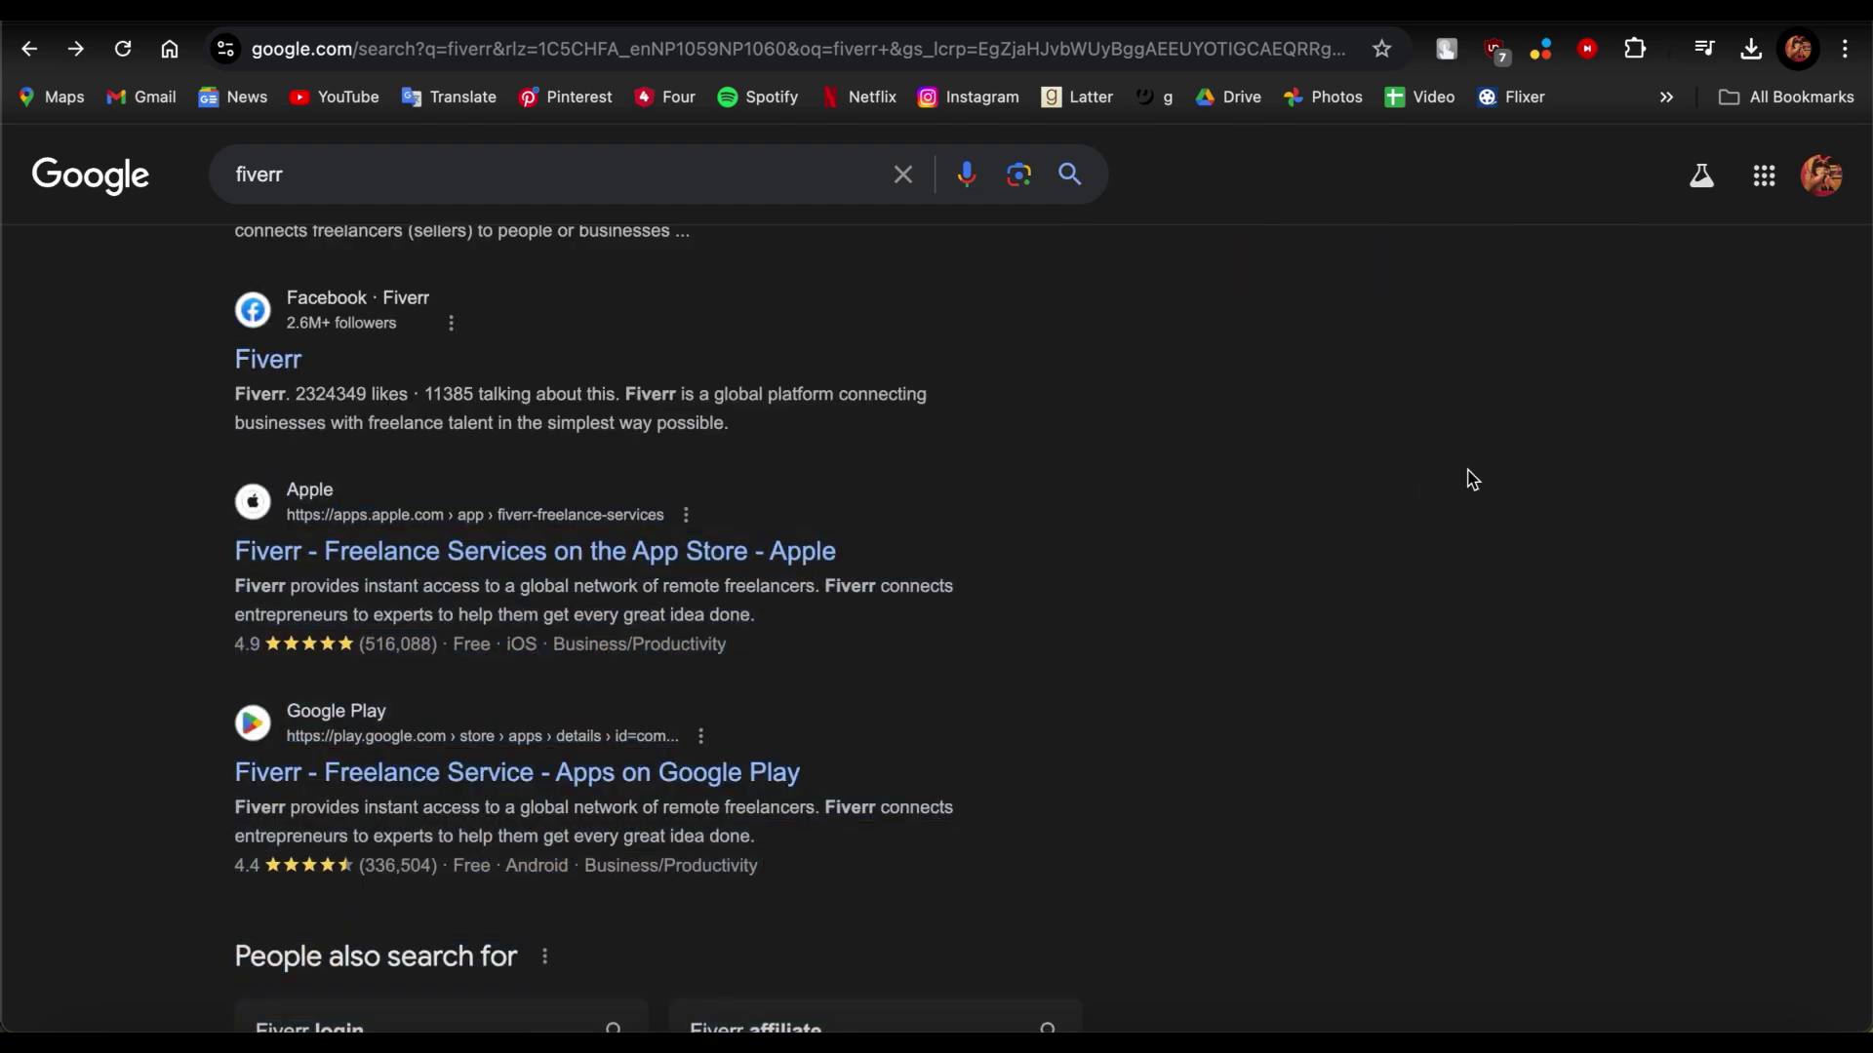
pyautogui.scroll(-5, 1469, 477)
pyautogui.scroll(20, 1469, 478)
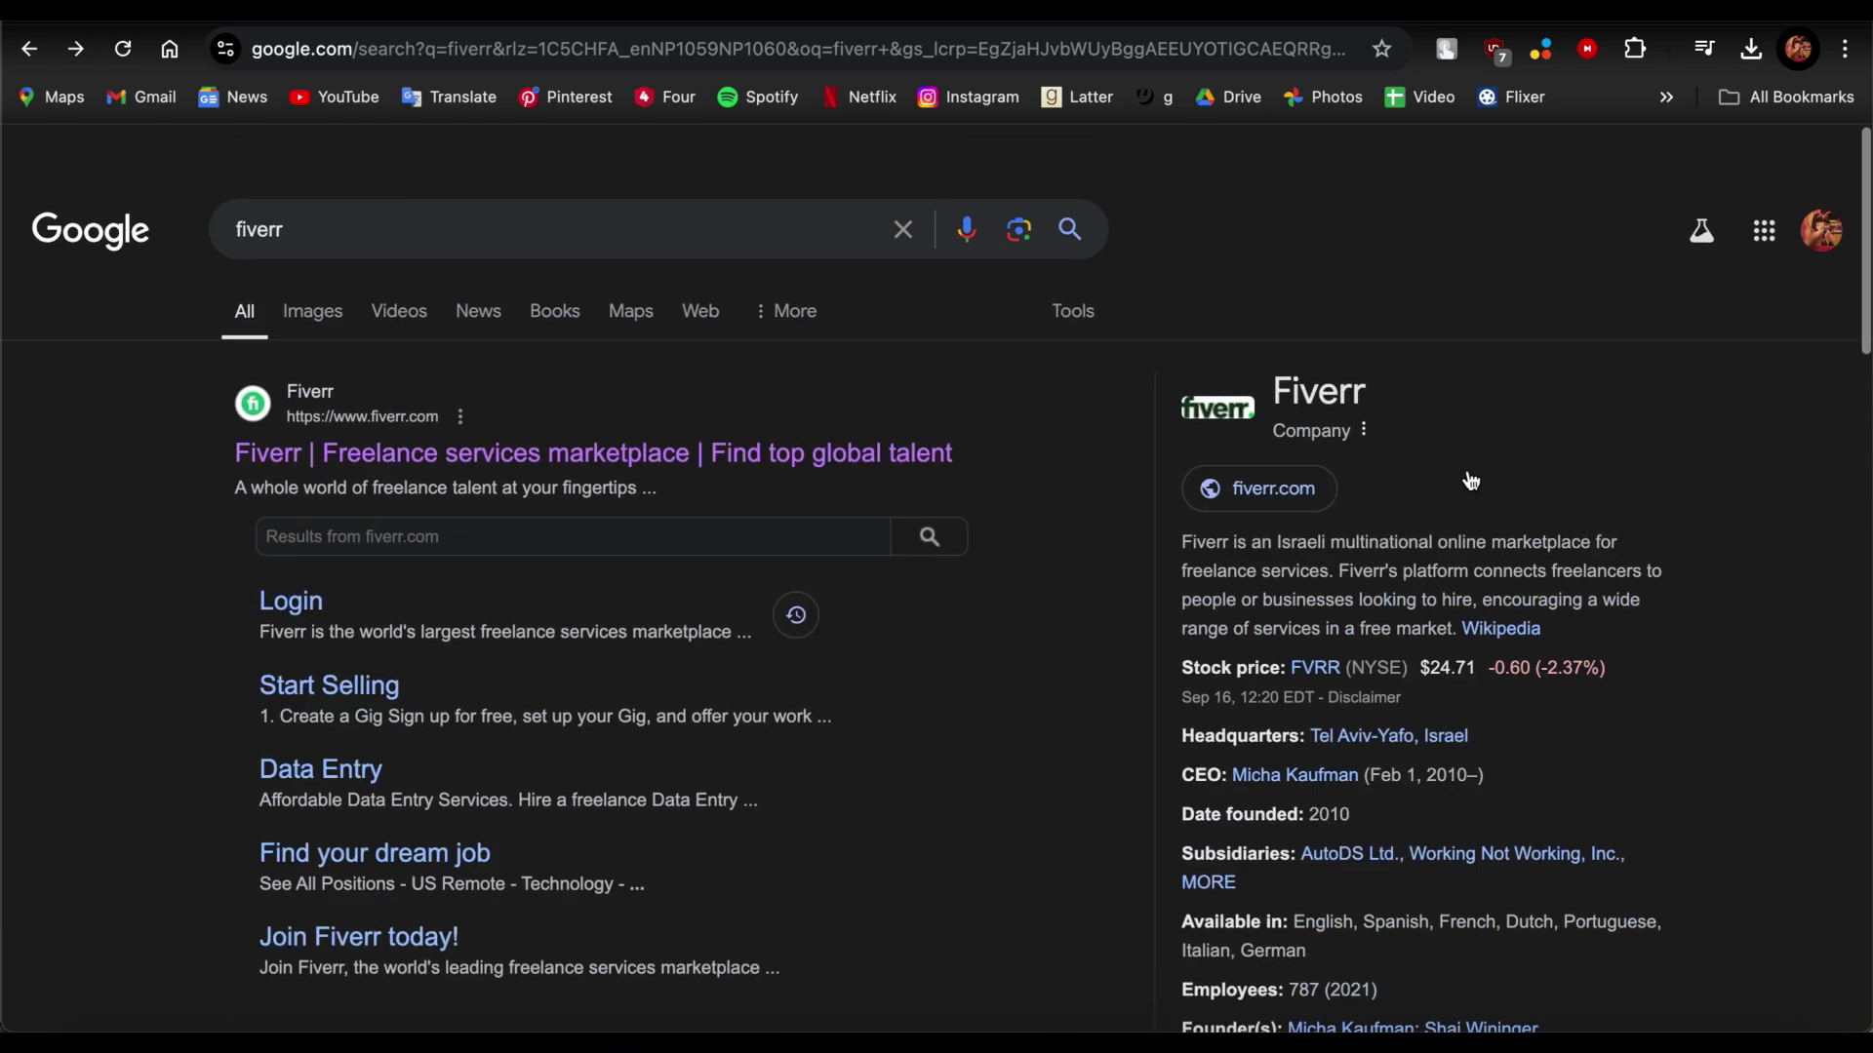
pyautogui.scroll(-2, 1470, 478)
pyautogui.hotkey('ctrl', 'a')
pyautogui.scroll(-2, 975, 585)
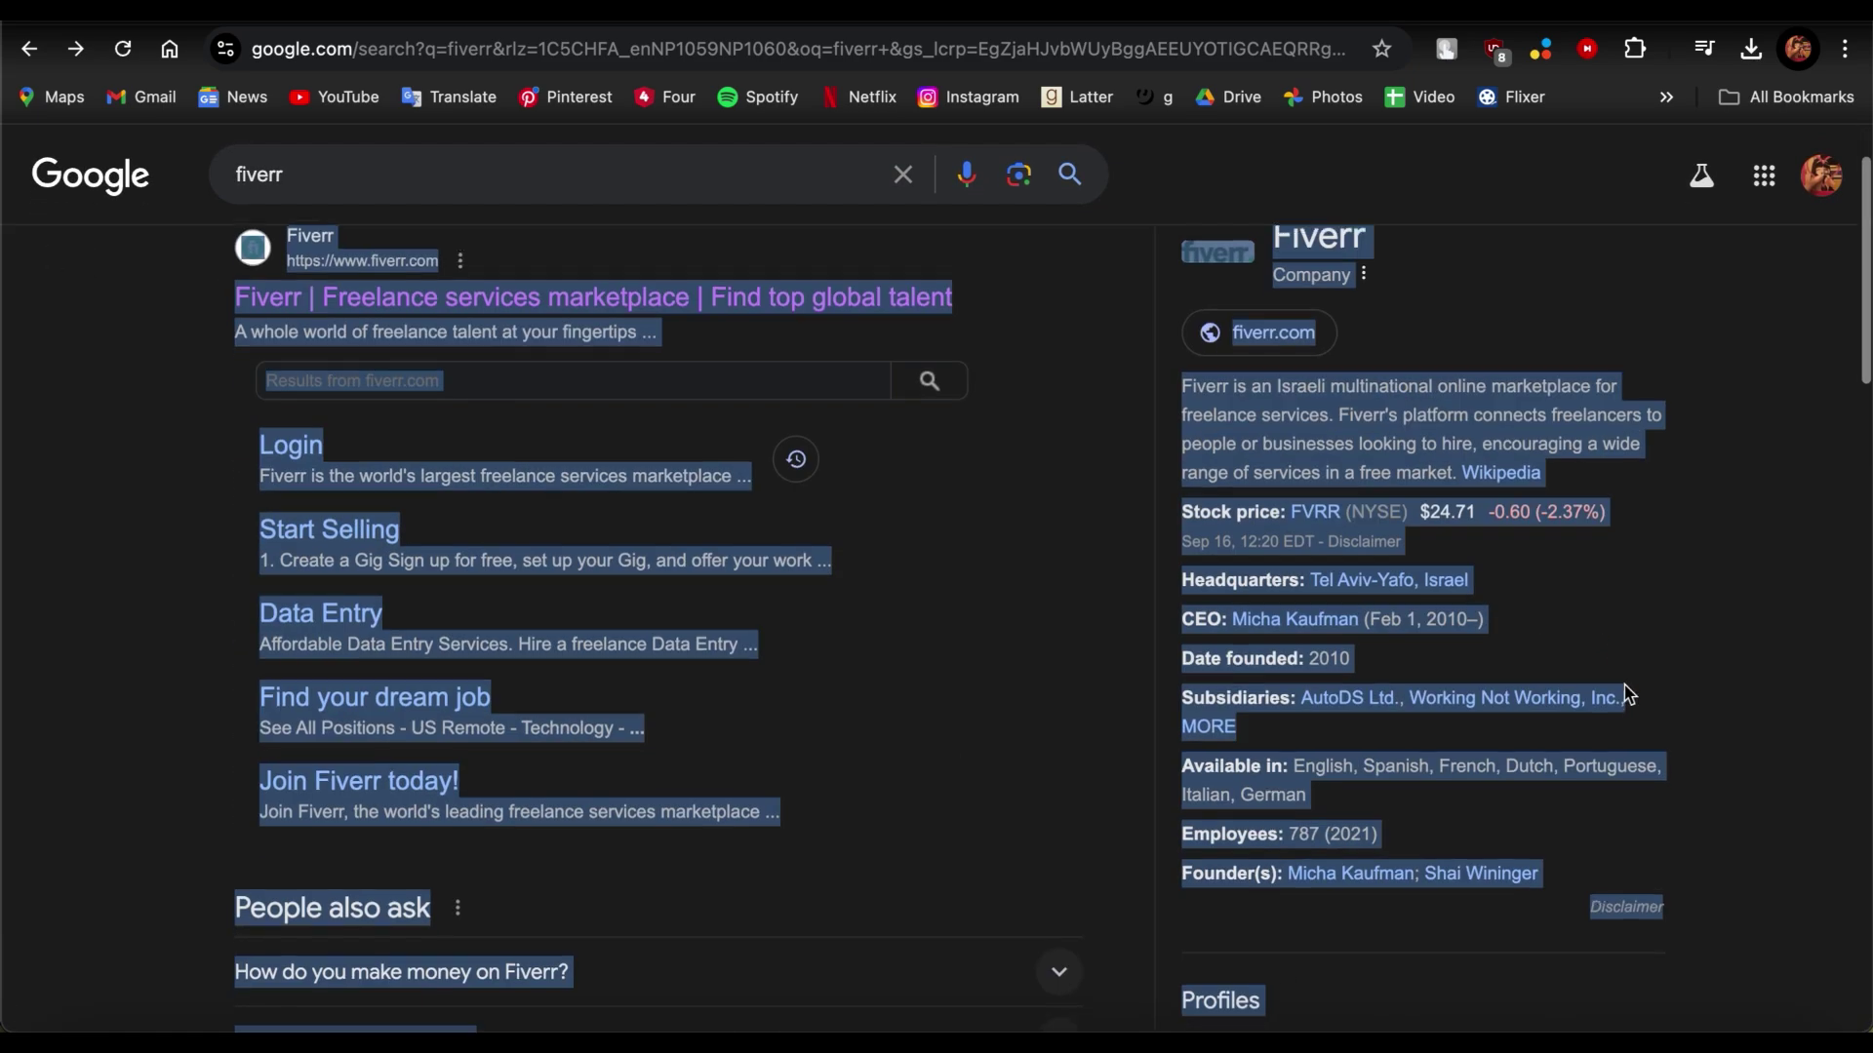
pyautogui.scroll(-10, 1627, 695)
pyautogui.click(1627, 694)
pyautogui.scroll(-1, 1627, 694)
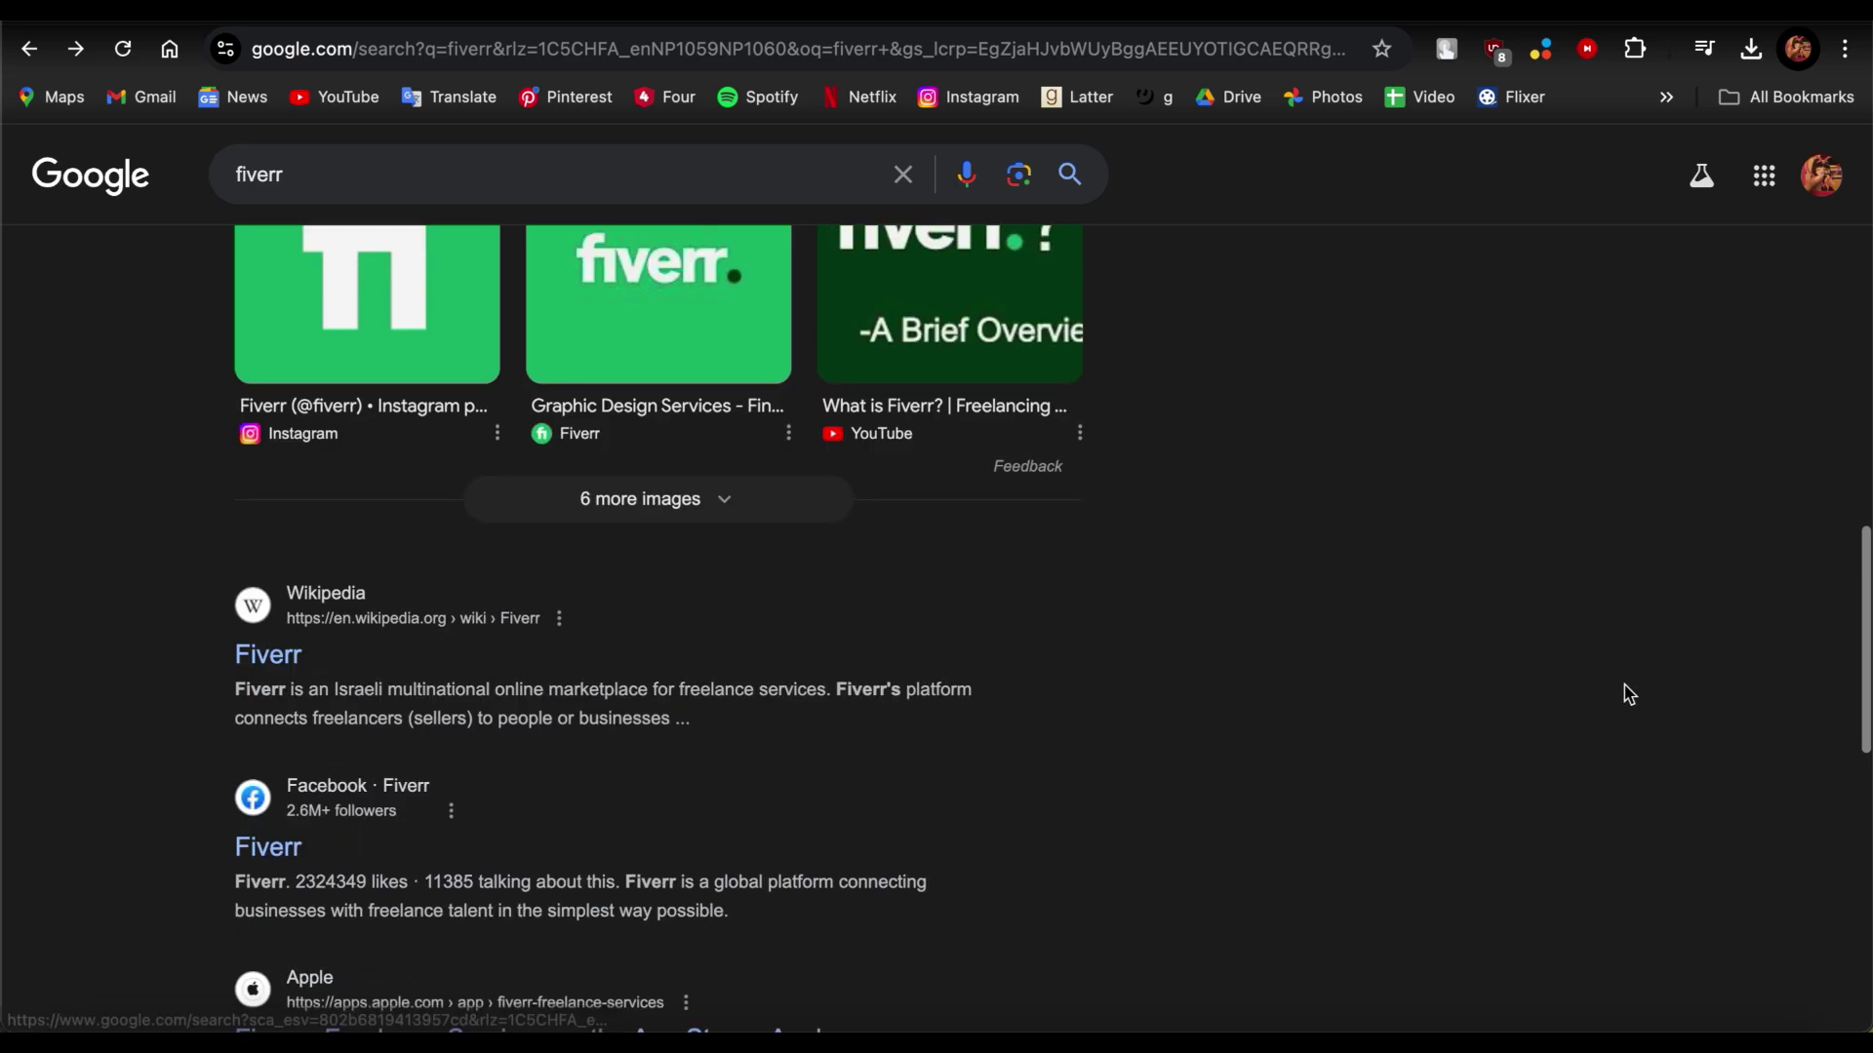
pyautogui.moveTo(1627, 688); pyautogui.dragTo(176, 200)
pyautogui.click(108, 290)
pyautogui.moveTo(123, 259); pyautogui.dragTo(1561, 1043)
pyautogui.moveTo(1648, 682); pyautogui.dragTo(4, 49)
pyautogui.moveTo(29, 249); pyautogui.dragTo(1571, 544)
pyautogui.click(153, 294)
pyautogui.click(1644, 498)
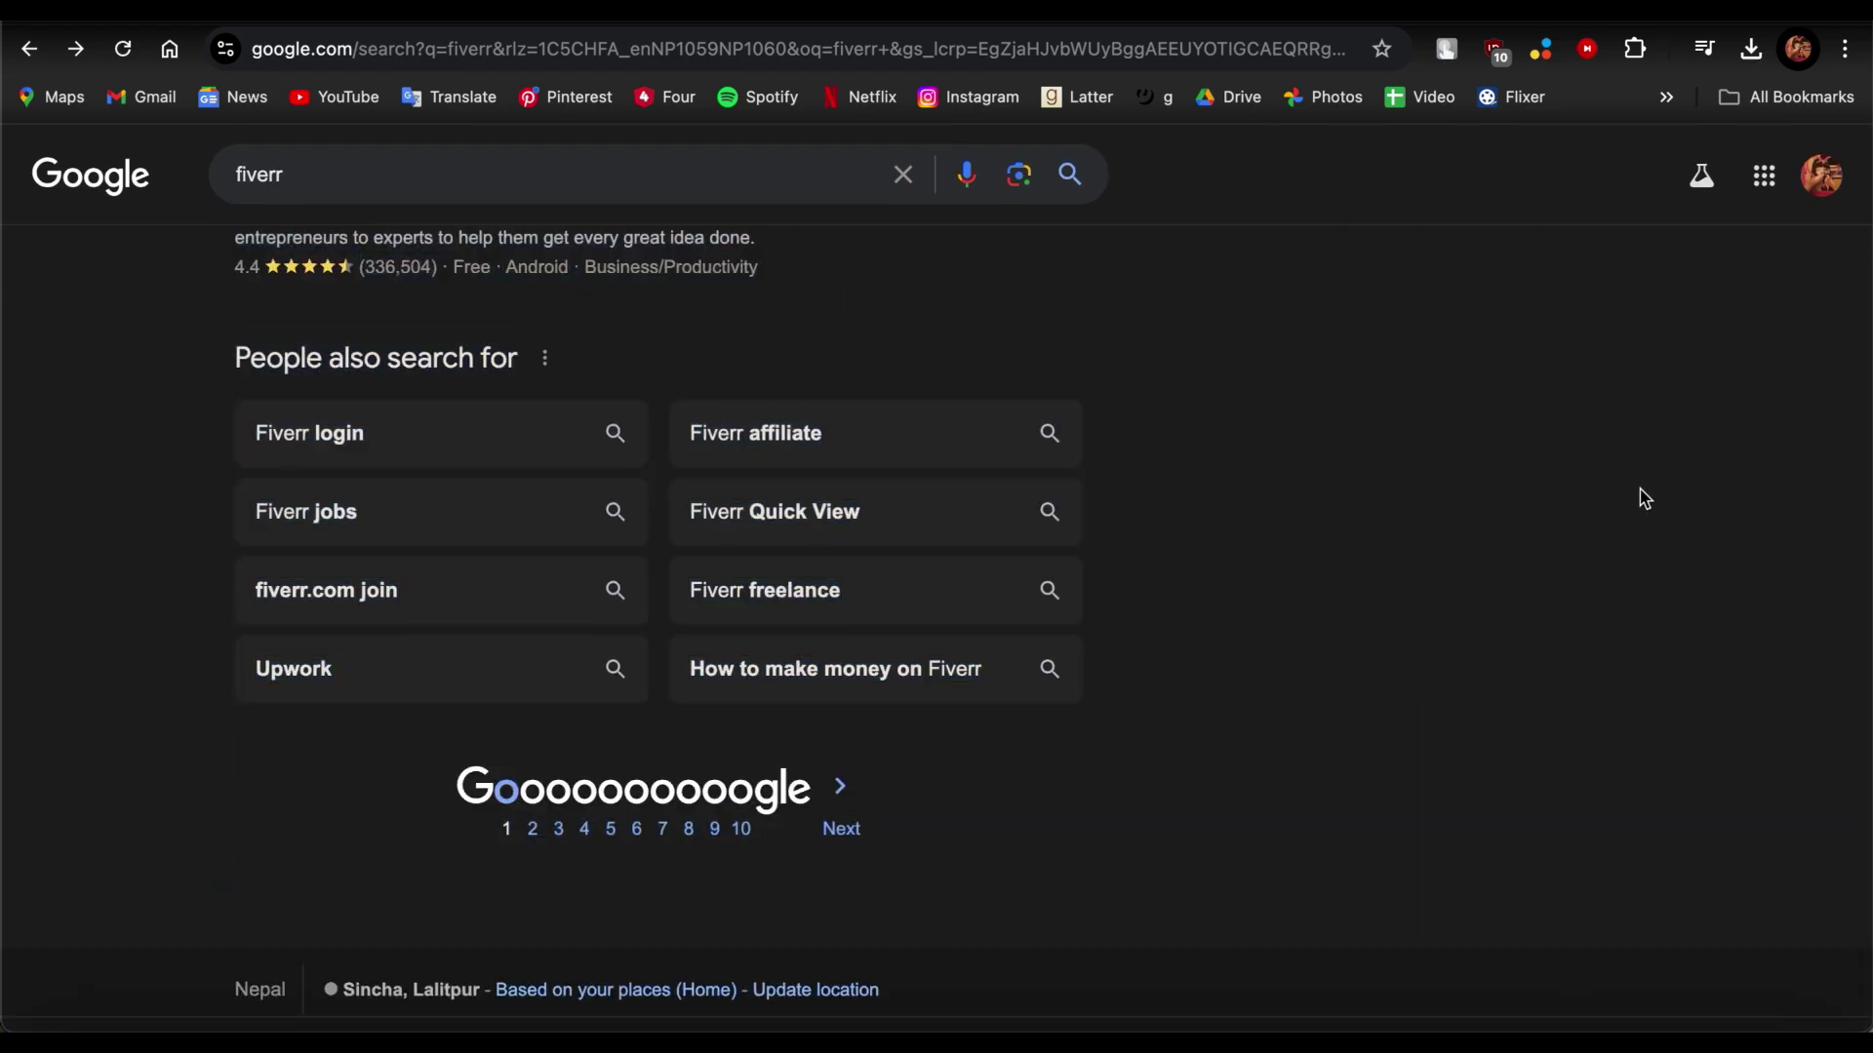
pyautogui.scroll(20, 1644, 499)
pyautogui.moveTo(156, 285); pyautogui.dragTo(1681, 644)
pyautogui.click(1678, 645)
pyautogui.scroll(20, 1677, 645)
pyautogui.moveTo(156, 285); pyautogui.dragTo(2, 54)
pyautogui.click(1573, 590)
pyautogui.scroll(5, 1568, 582)
pyautogui.click(120, 227)
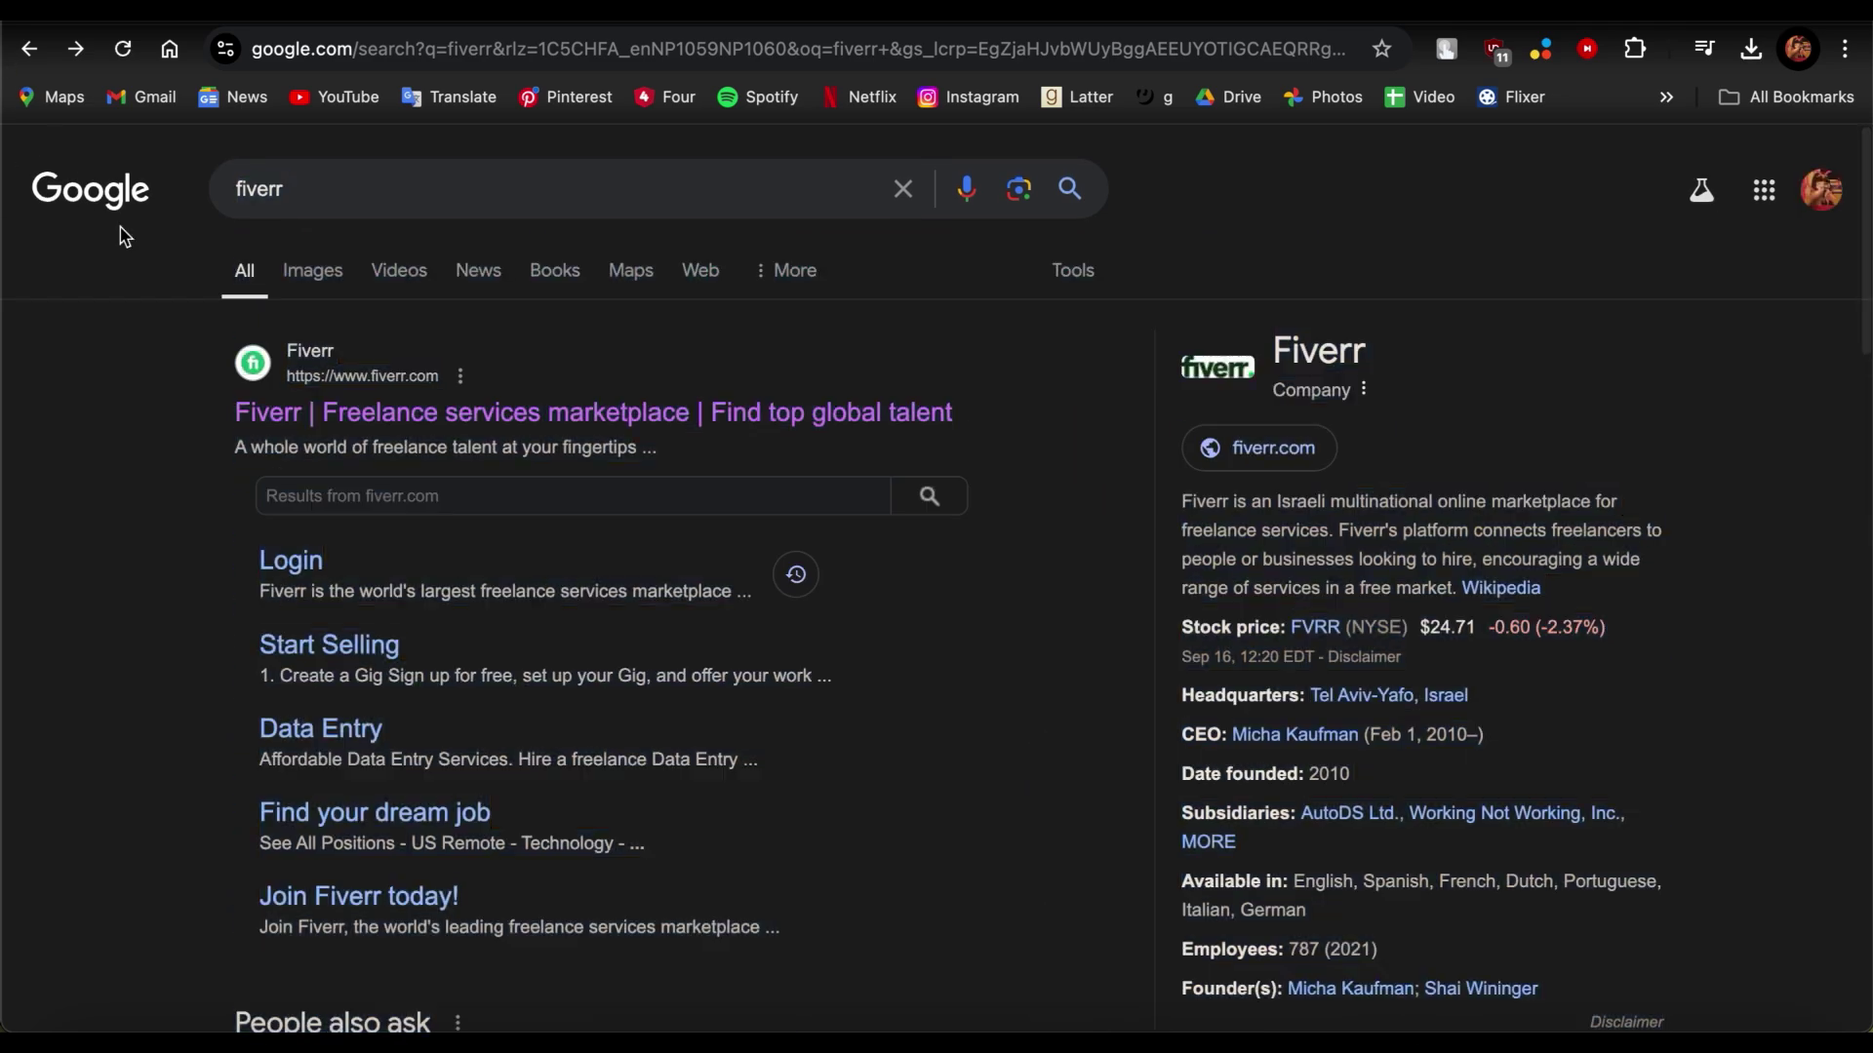
pyautogui.moveTo(228, 320); pyautogui.dragTo(1741, 995)
pyautogui.click(1534, 825)
pyautogui.moveTo(1535, 825); pyautogui.dragTo(2, 55)
pyautogui.click(180, 351)
pyautogui.moveTo(180, 351); pyautogui.dragTo(166, 142)
pyautogui.click(114, 447)
pyautogui.moveTo(114, 447); pyautogui.dragTo(1463, 98)
pyautogui.click(1465, 621)
pyautogui.scroll(-12, 1465, 623)
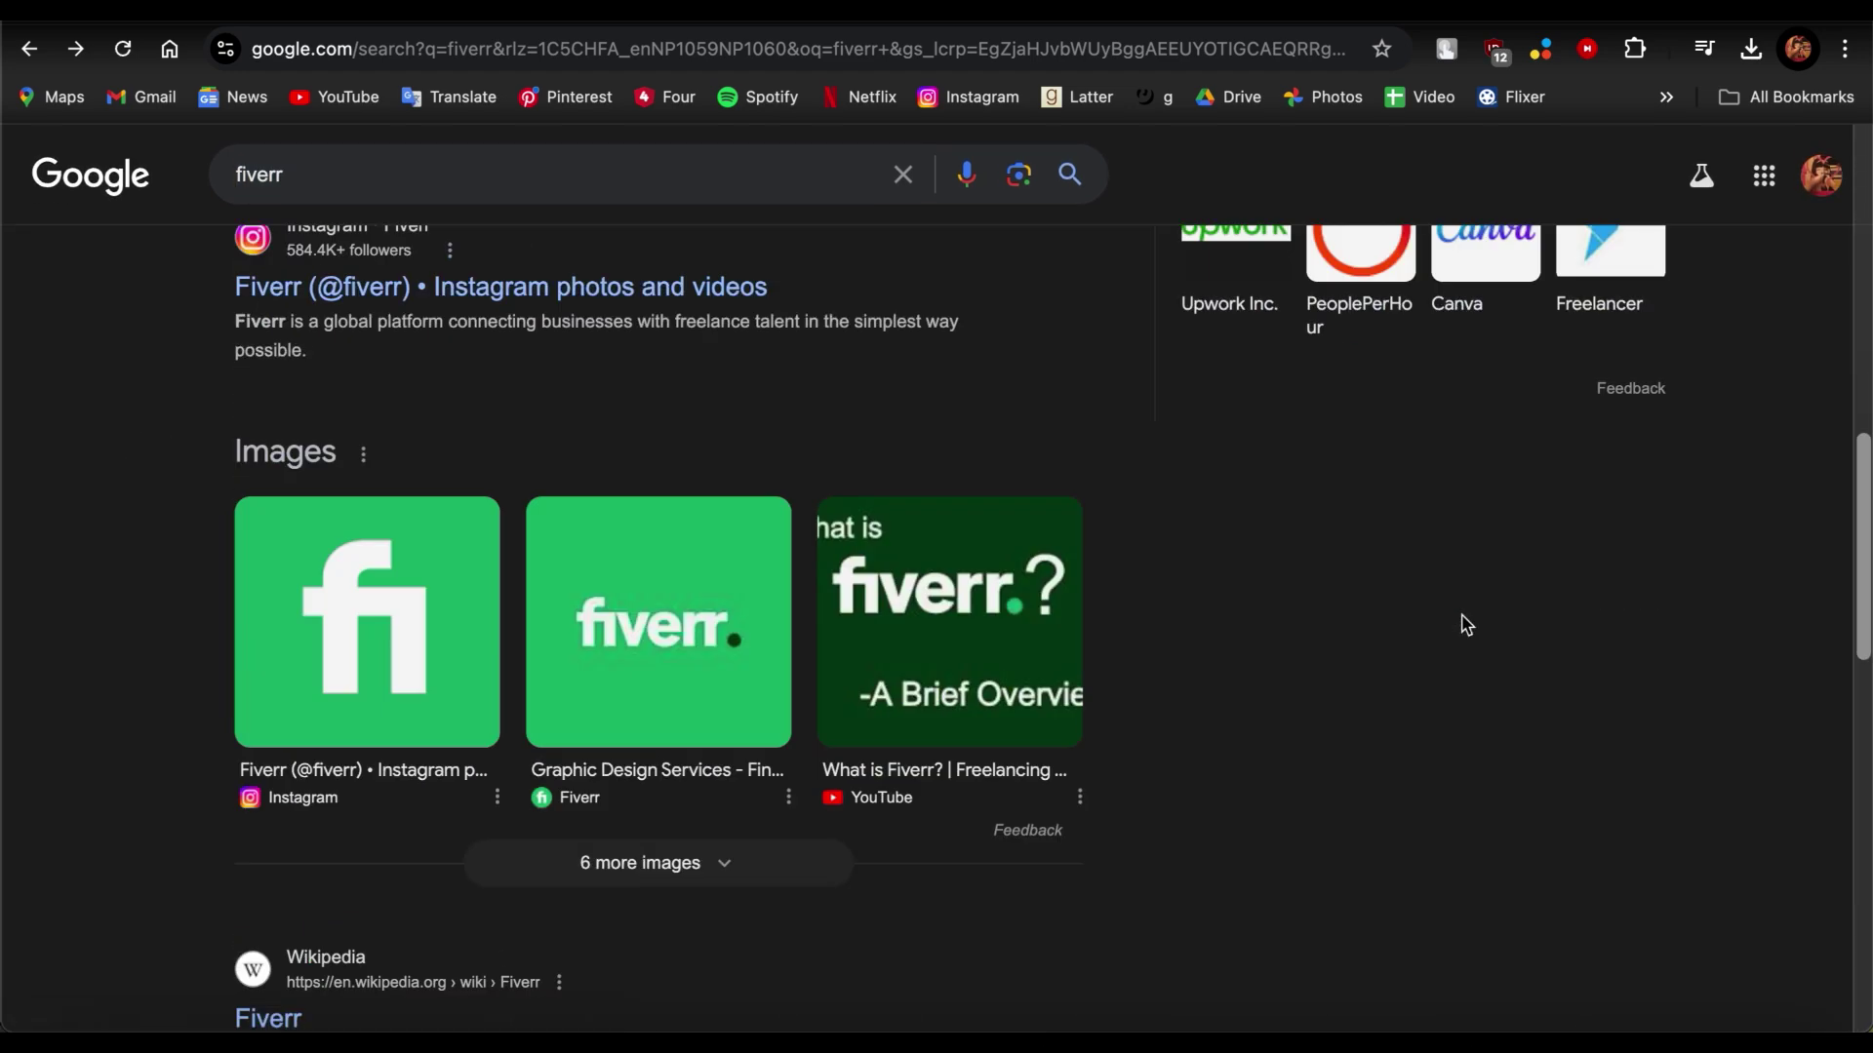
pyautogui.scroll(12, 1465, 624)
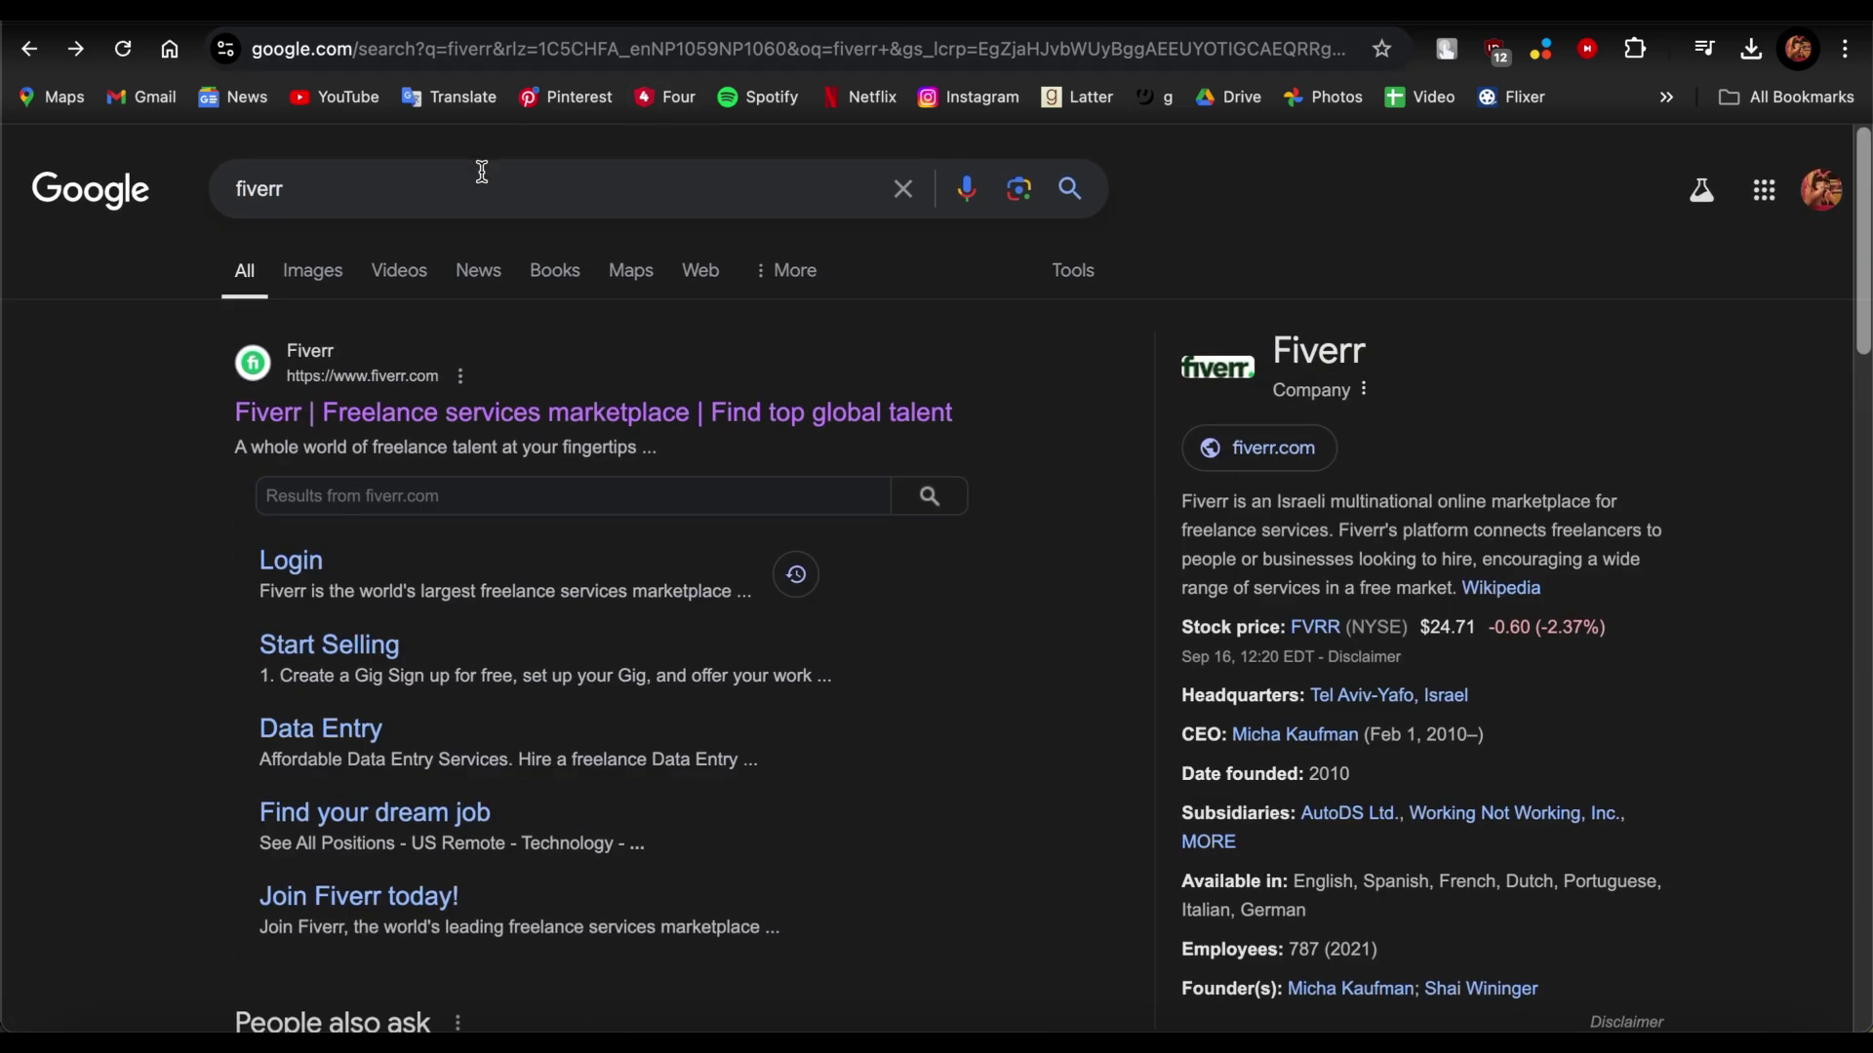
# Search Google for "fiverr app store" to look up the mobile app listings
pyautogui.click(447, 192)
pyautogui.scroll(-8, 647, 333)
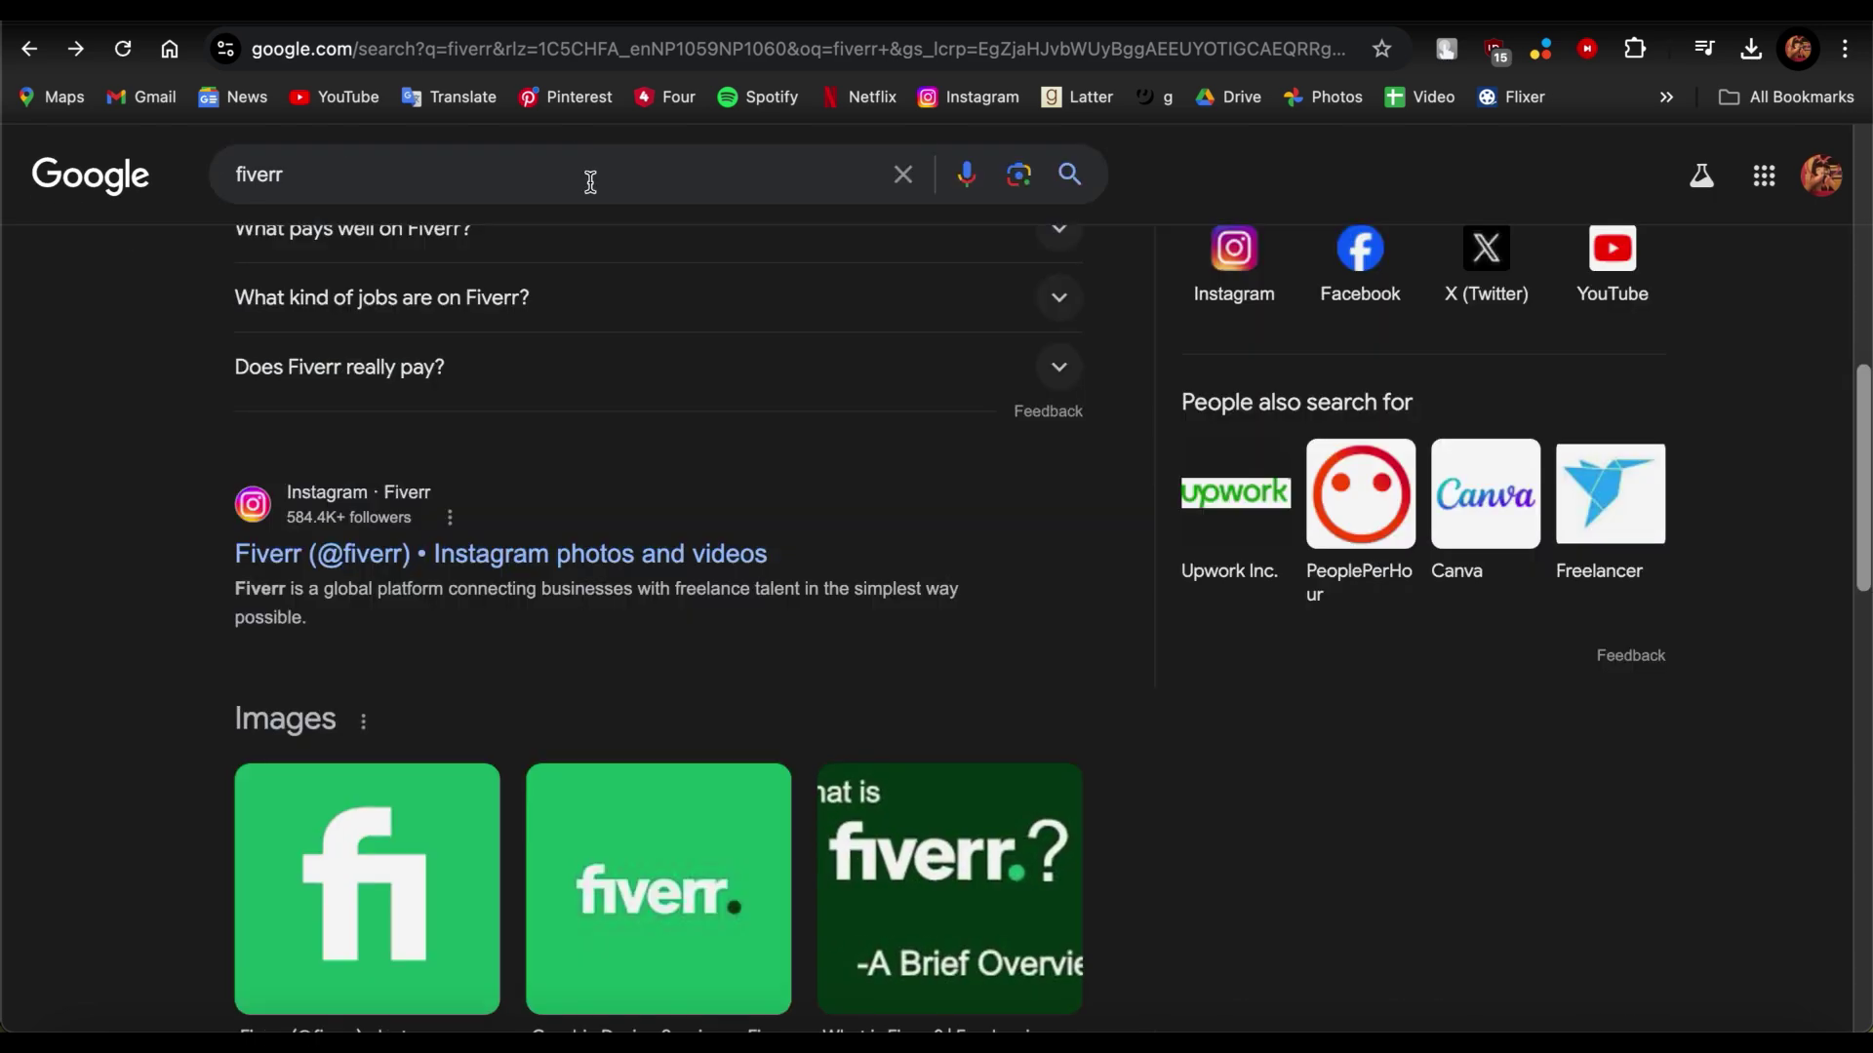
pyautogui.click(555, 176)
pyautogui.write('pl')
pyautogui.press('BackSpace')
pyautogui.press('BackSpace')
pyautogui.write('ap')
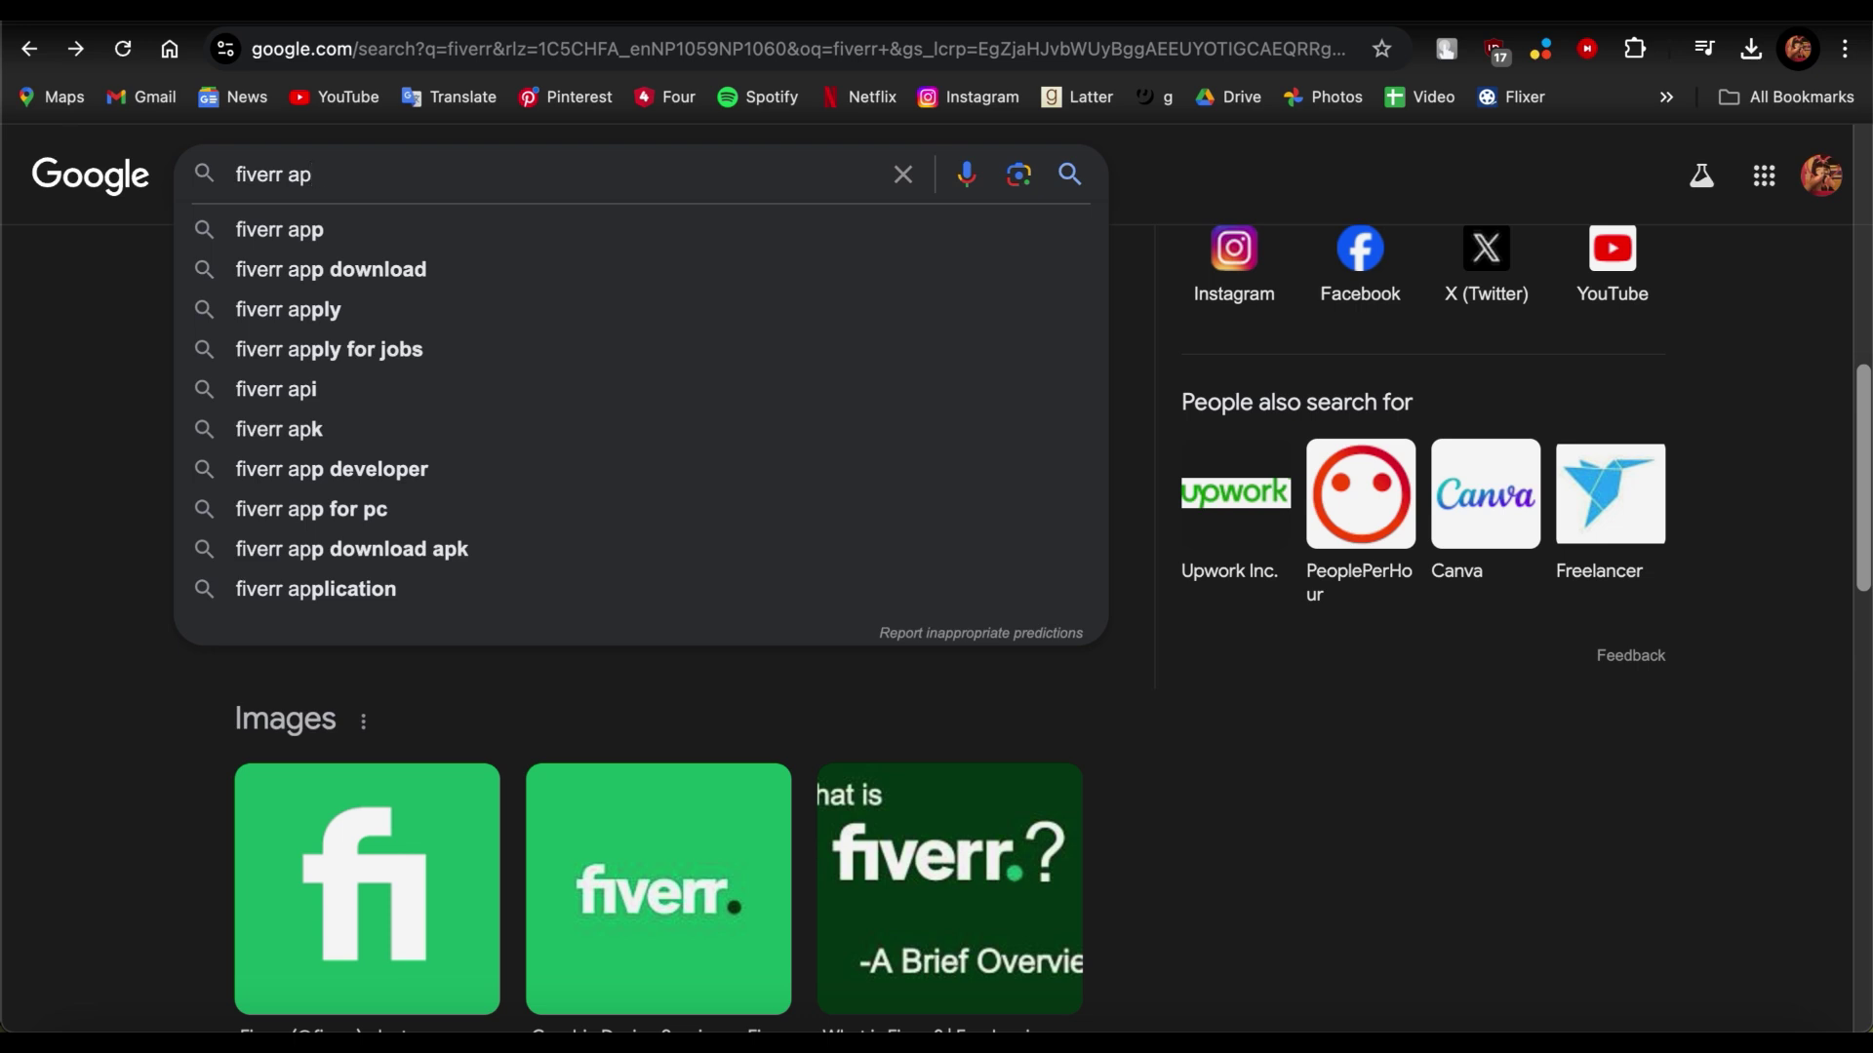
pyautogui.write('p store')
pyautogui.press('Return')
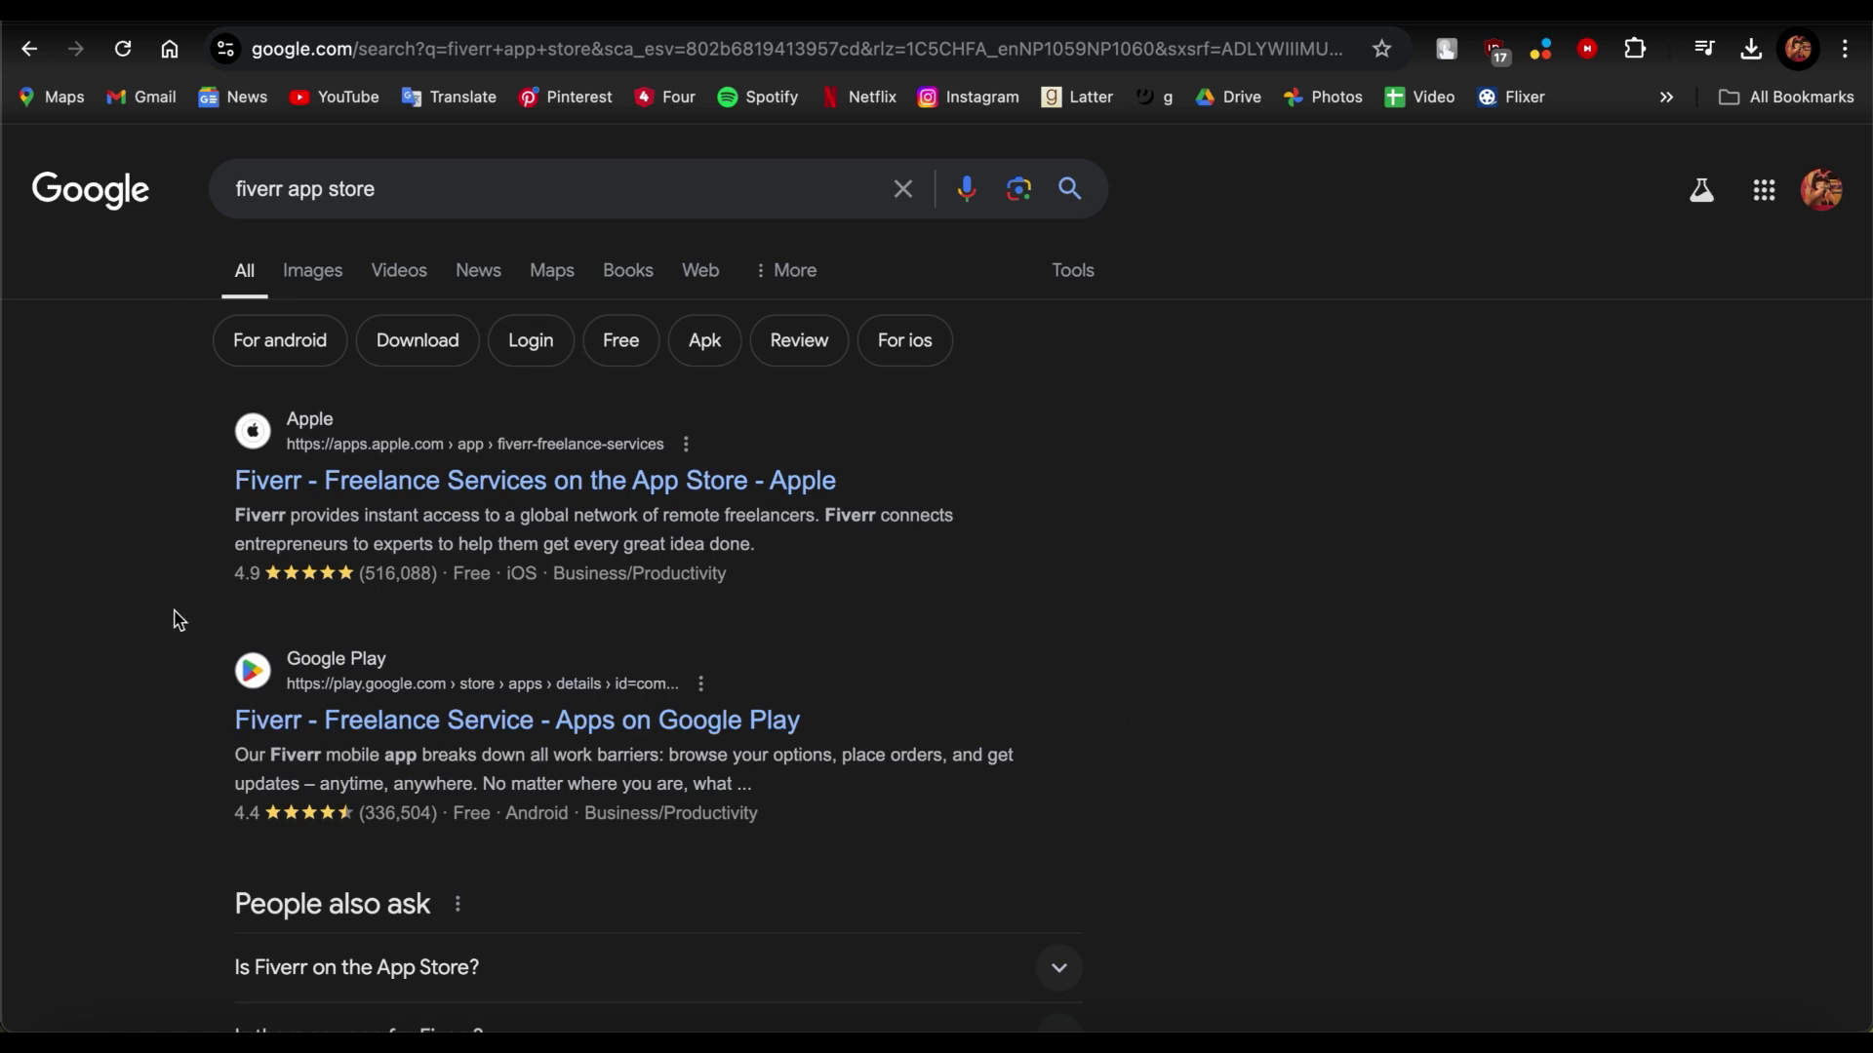
# Replace the search query with "fiverr.com" and run the Google search
pyautogui.click(419, 189)
pyautogui.press('BackSpace')
pyautogui.press('BackSpace')
pyautogui.press('BackSpace')
pyautogui.press('BackSpace')
pyautogui.press('BackSpace')
pyautogui.press('BackSpace')
pyautogui.press('BackSpace')
pyautogui.press('BackSpace')
pyautogui.press('BackSpace')
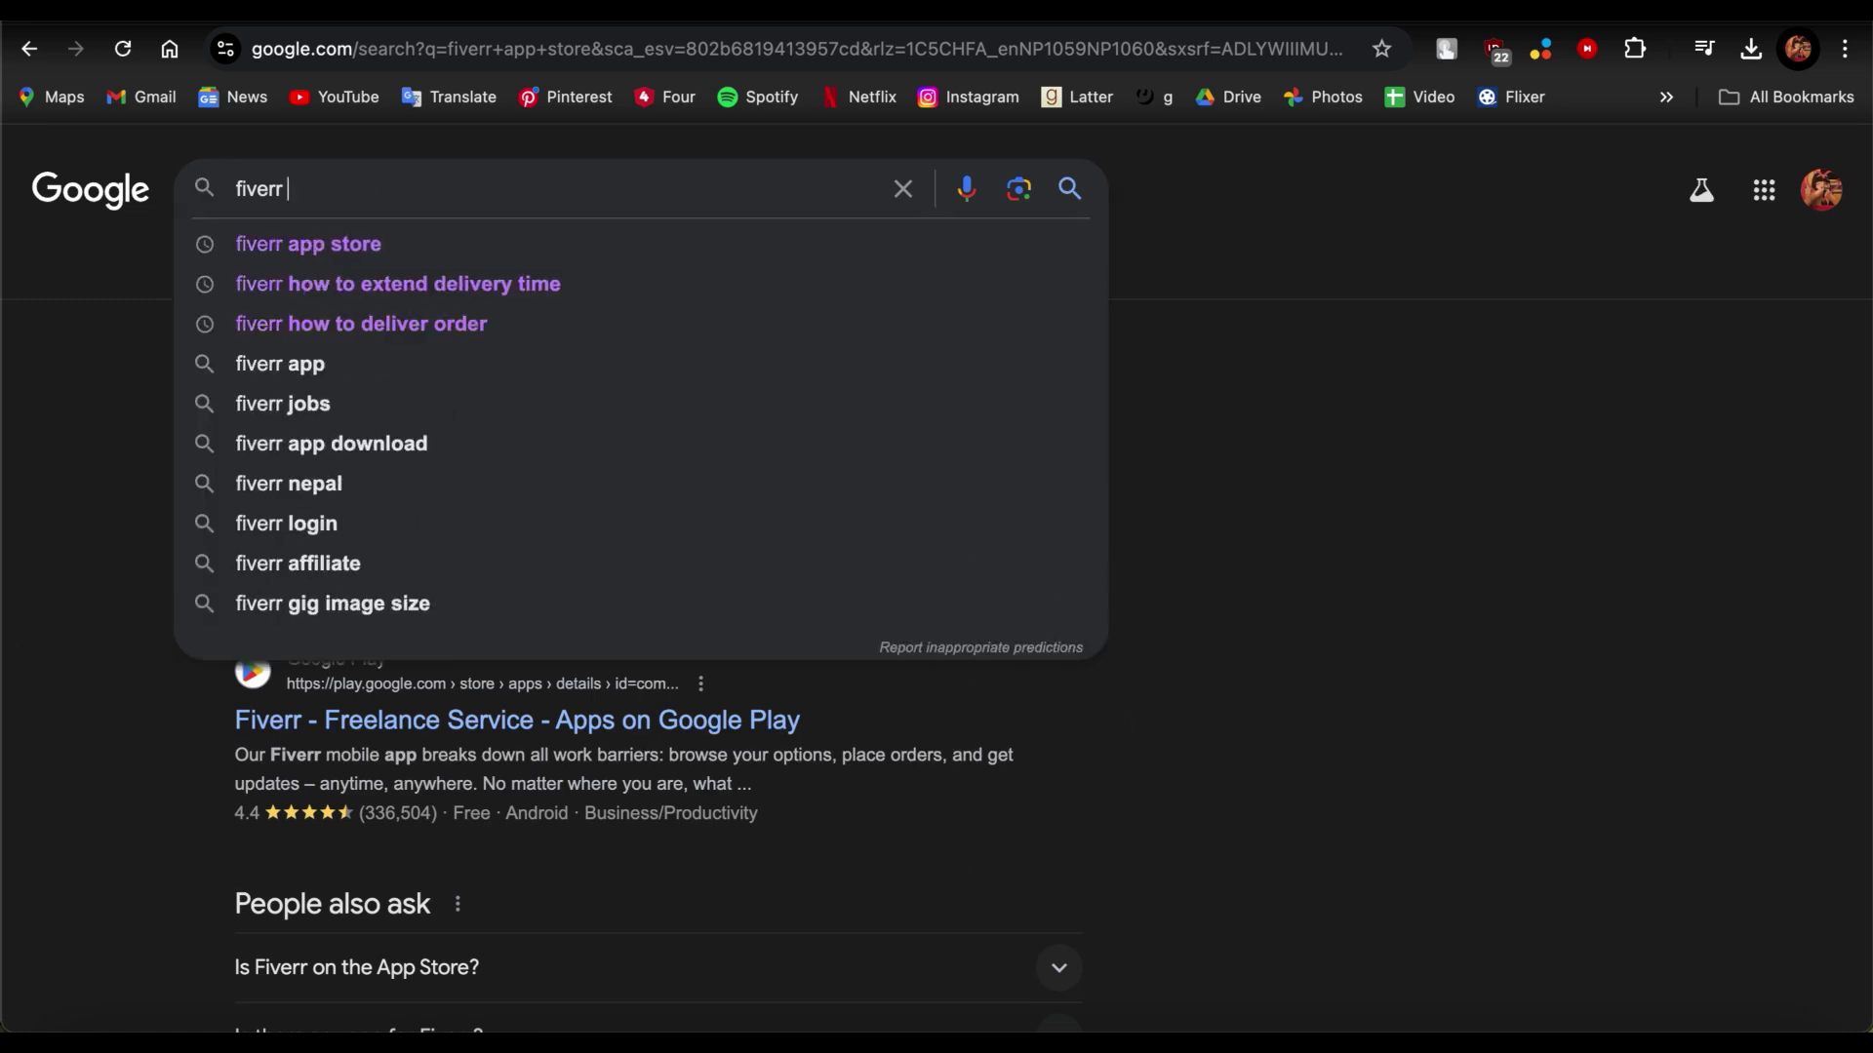
pyautogui.press('BackSpace')
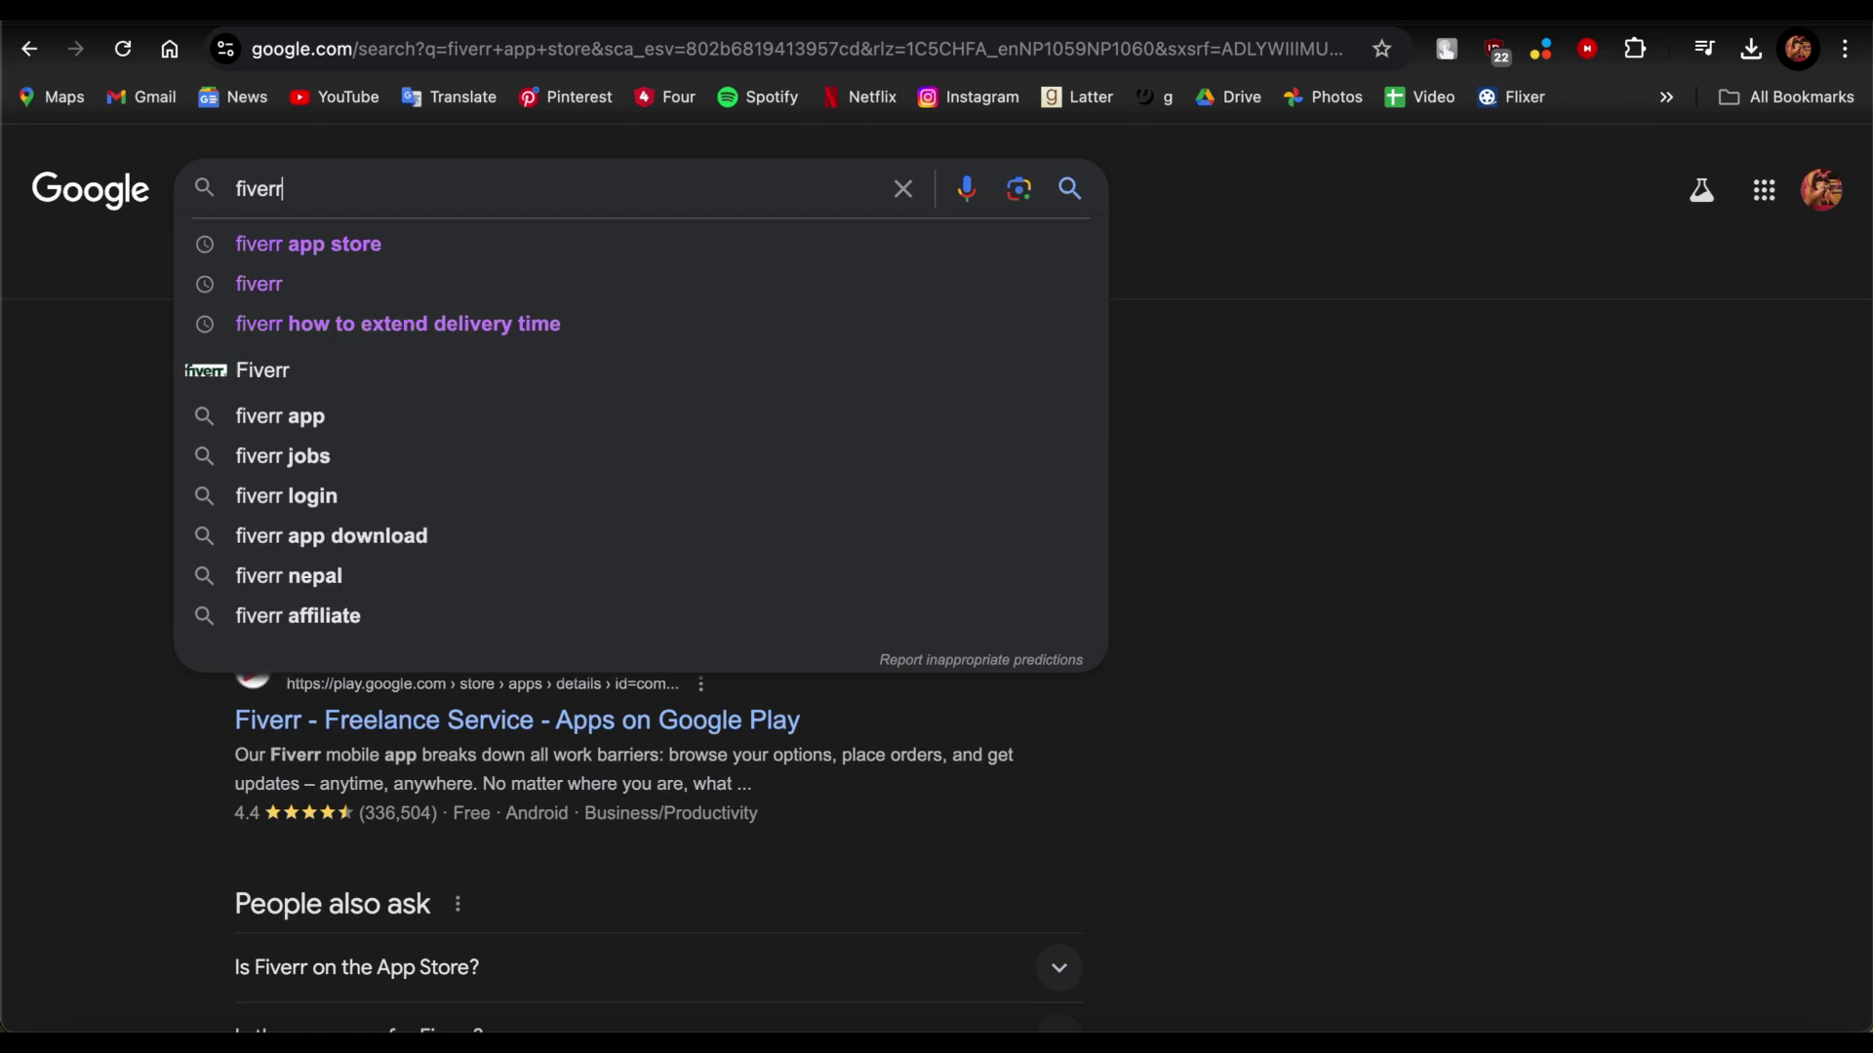
pyautogui.write('.com')
pyautogui.press('Return')
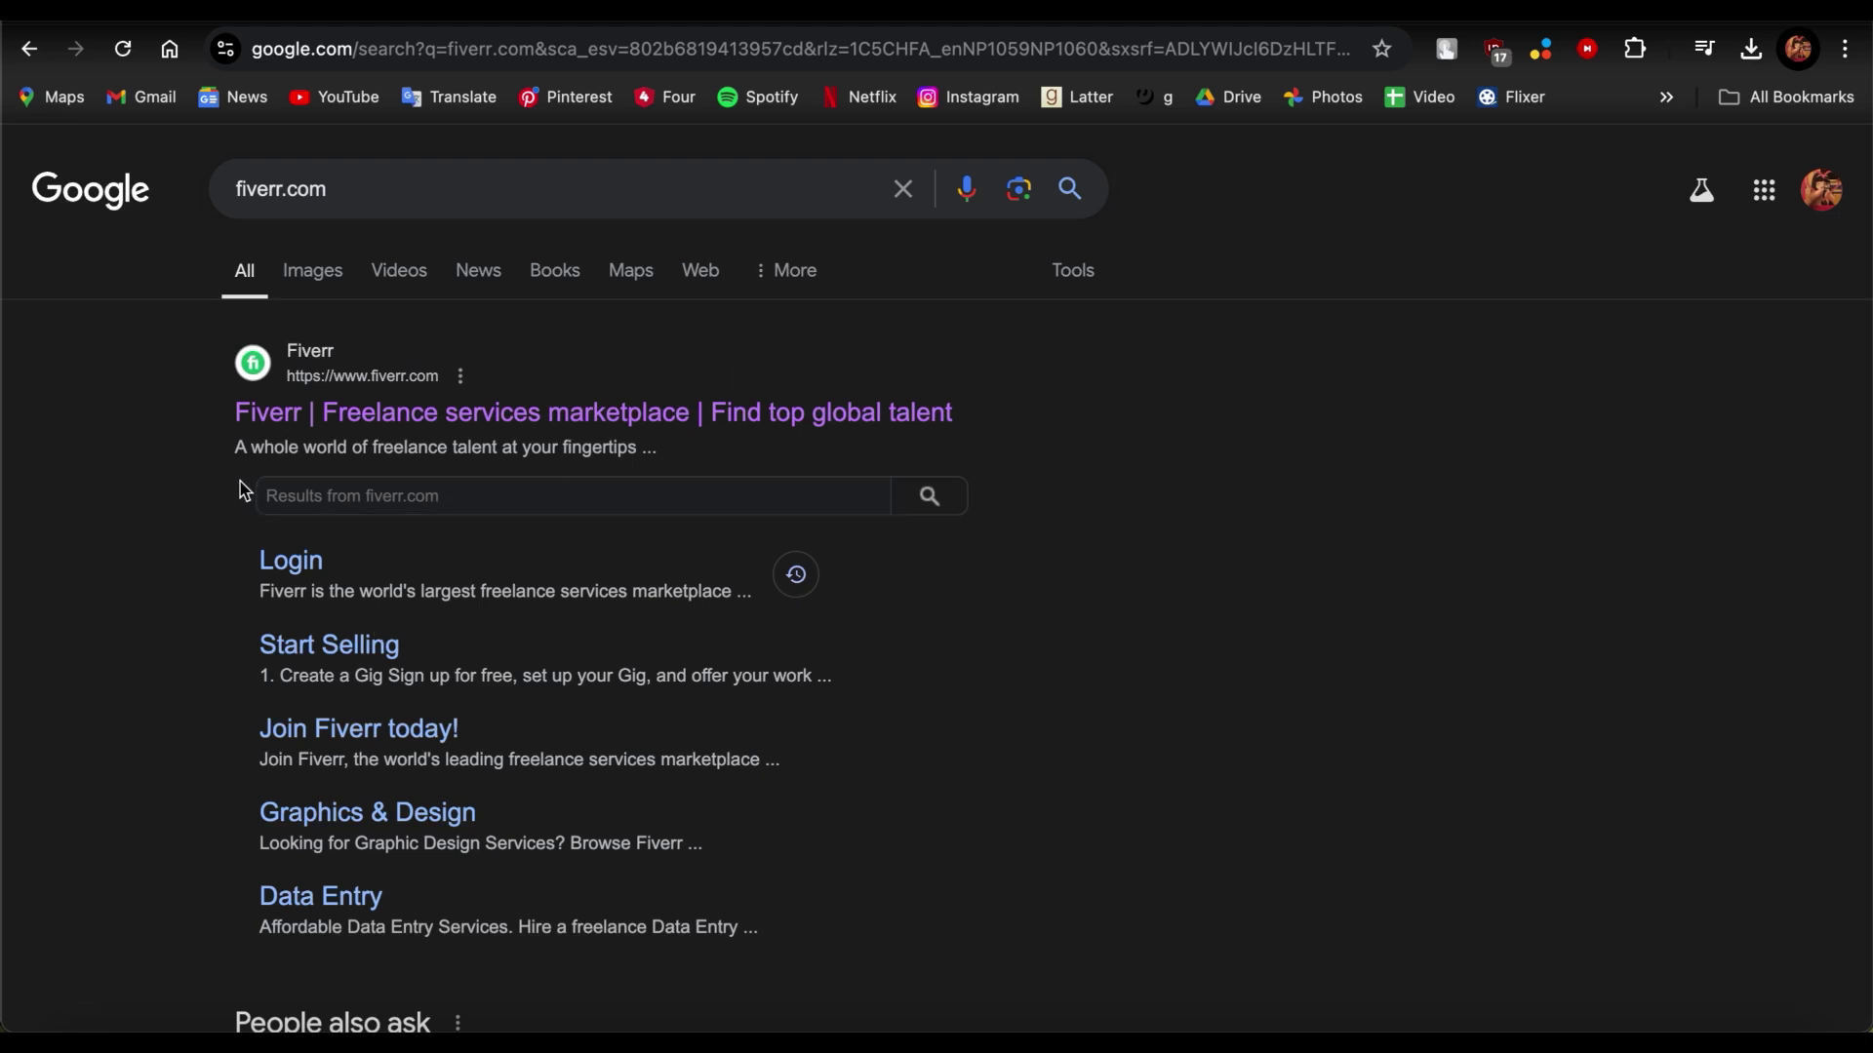
pyautogui.moveTo(198, 423); pyautogui.dragTo(84, 442)
pyautogui.moveTo(1073, 573); pyautogui.dragTo(1350, 497)
pyautogui.moveTo(117, 413); pyautogui.dragTo(1685, 643)
pyautogui.click(1622, 640)
pyautogui.moveTo(3, 401); pyautogui.dragTo(3, 442)
pyautogui.hotkey('ctrl', 'Up')
pyautogui.click(1710, 294)
pyautogui.moveTo(1499, 576); pyautogui.dragTo(1041, 307)
pyautogui.click(1327, 397)
pyautogui.moveTo(1160, 479); pyautogui.dragTo(944, 94)
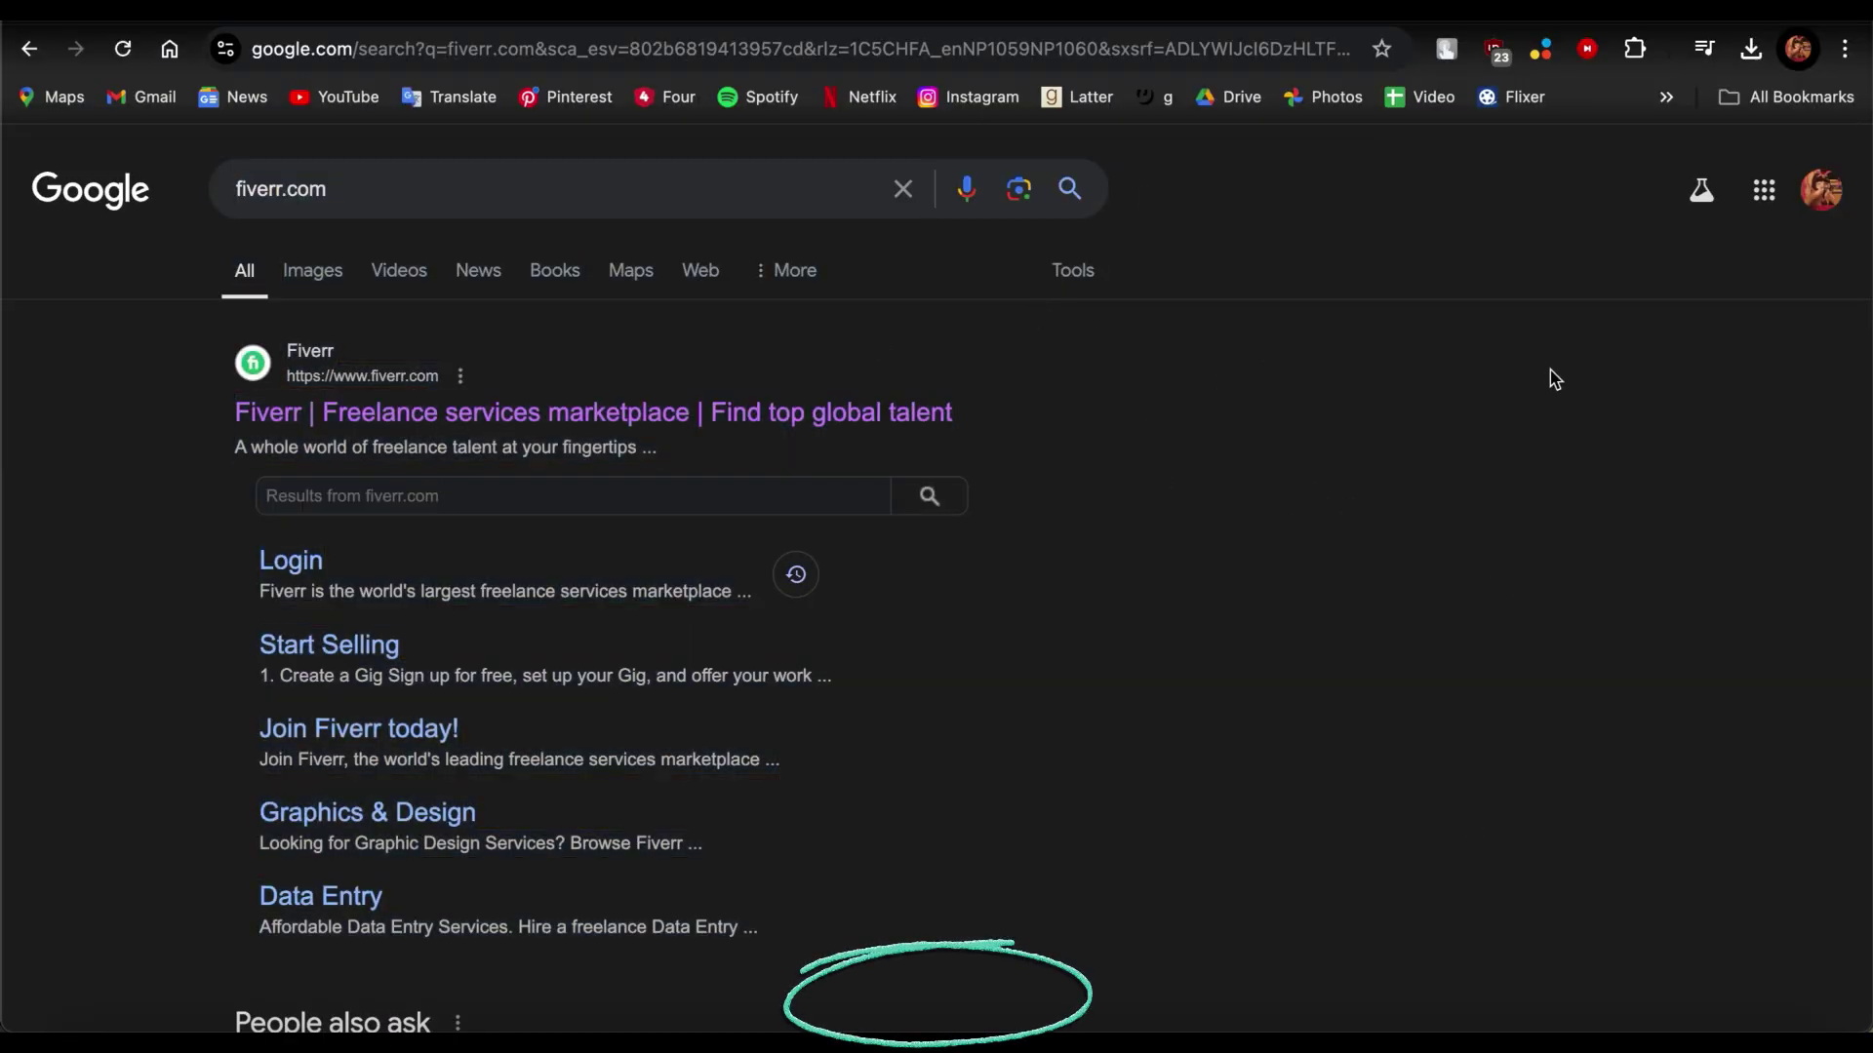
pyautogui.click(1549, 368)
pyautogui.moveTo(99, 357); pyautogui.dragTo(46, 512)
pyautogui.click(1593, 851)
pyautogui.click(68, 355)
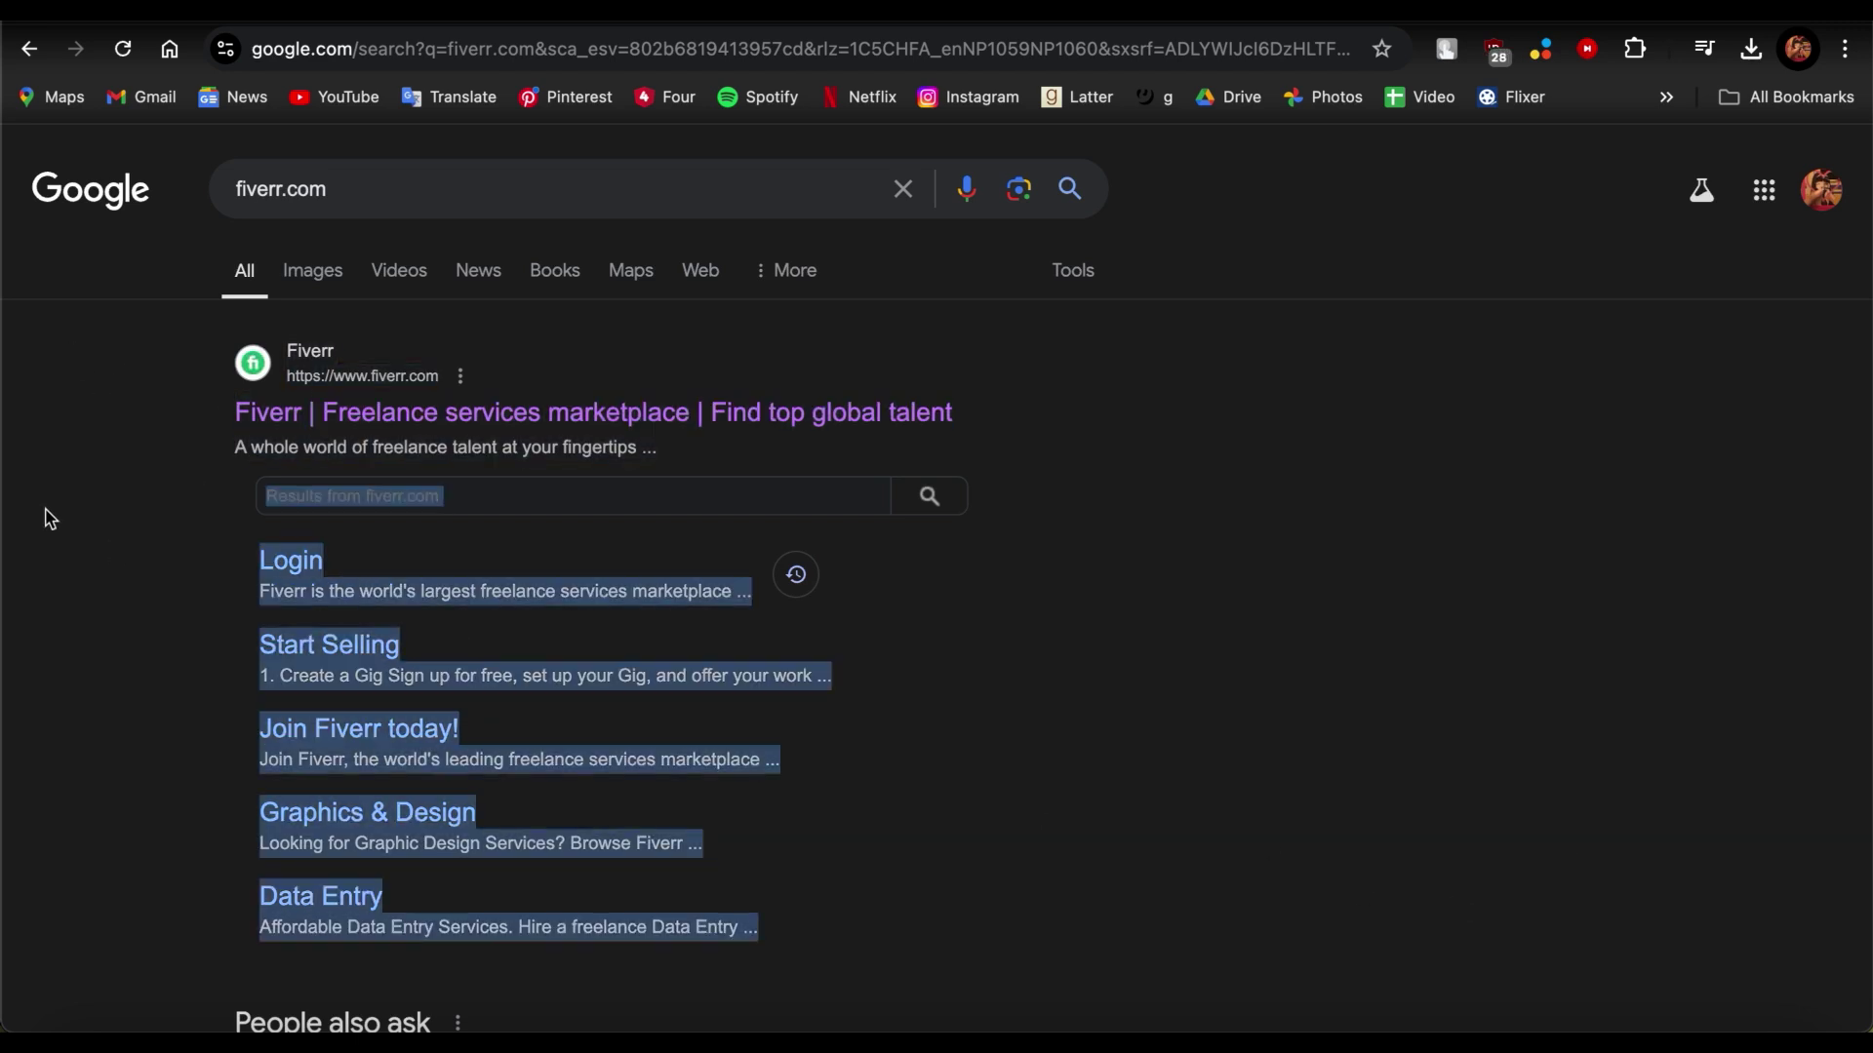
pyautogui.moveTo(31, 381); pyautogui.dragTo(182, 387)
pyautogui.click(144, 378)
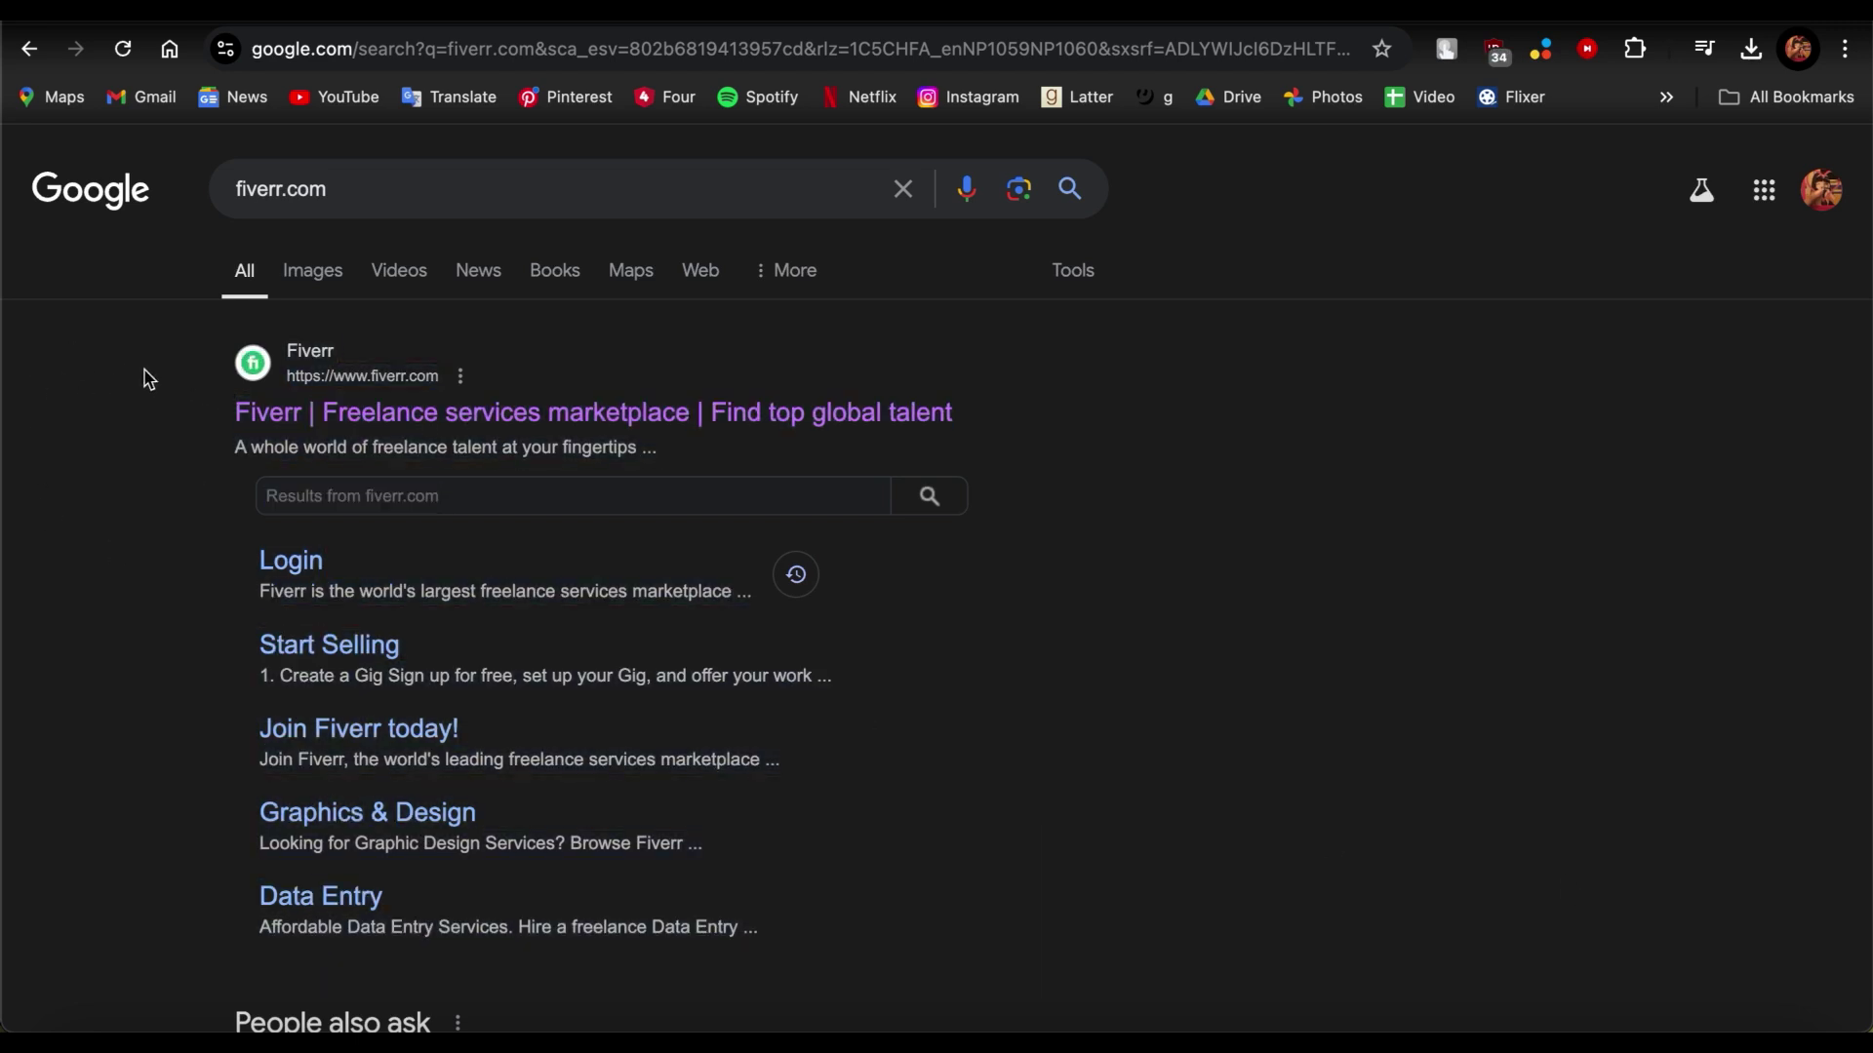
pyautogui.scroll(-5, 1066, 639)
pyautogui.scroll(8, 1073, 642)
pyautogui.scroll(-5, 1073, 642)
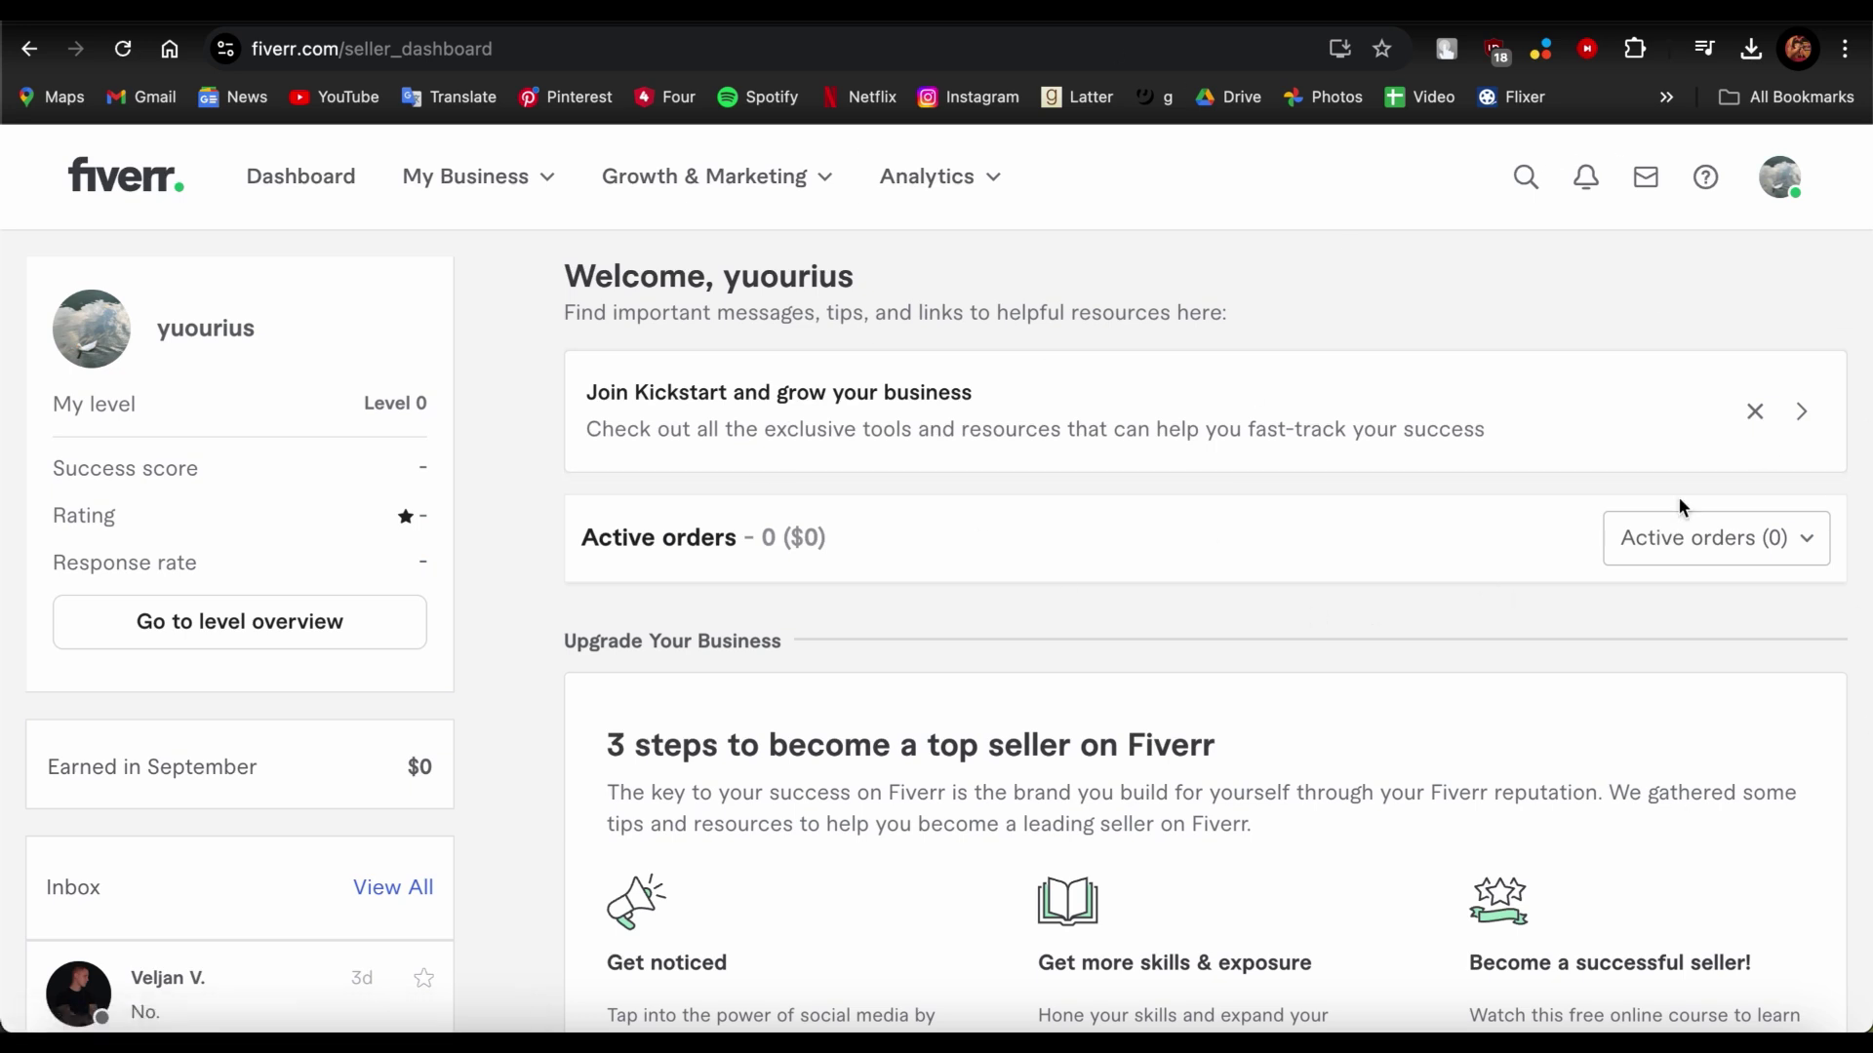
# Log out of the current Fiverr seller account
pyautogui.click(1787, 186)
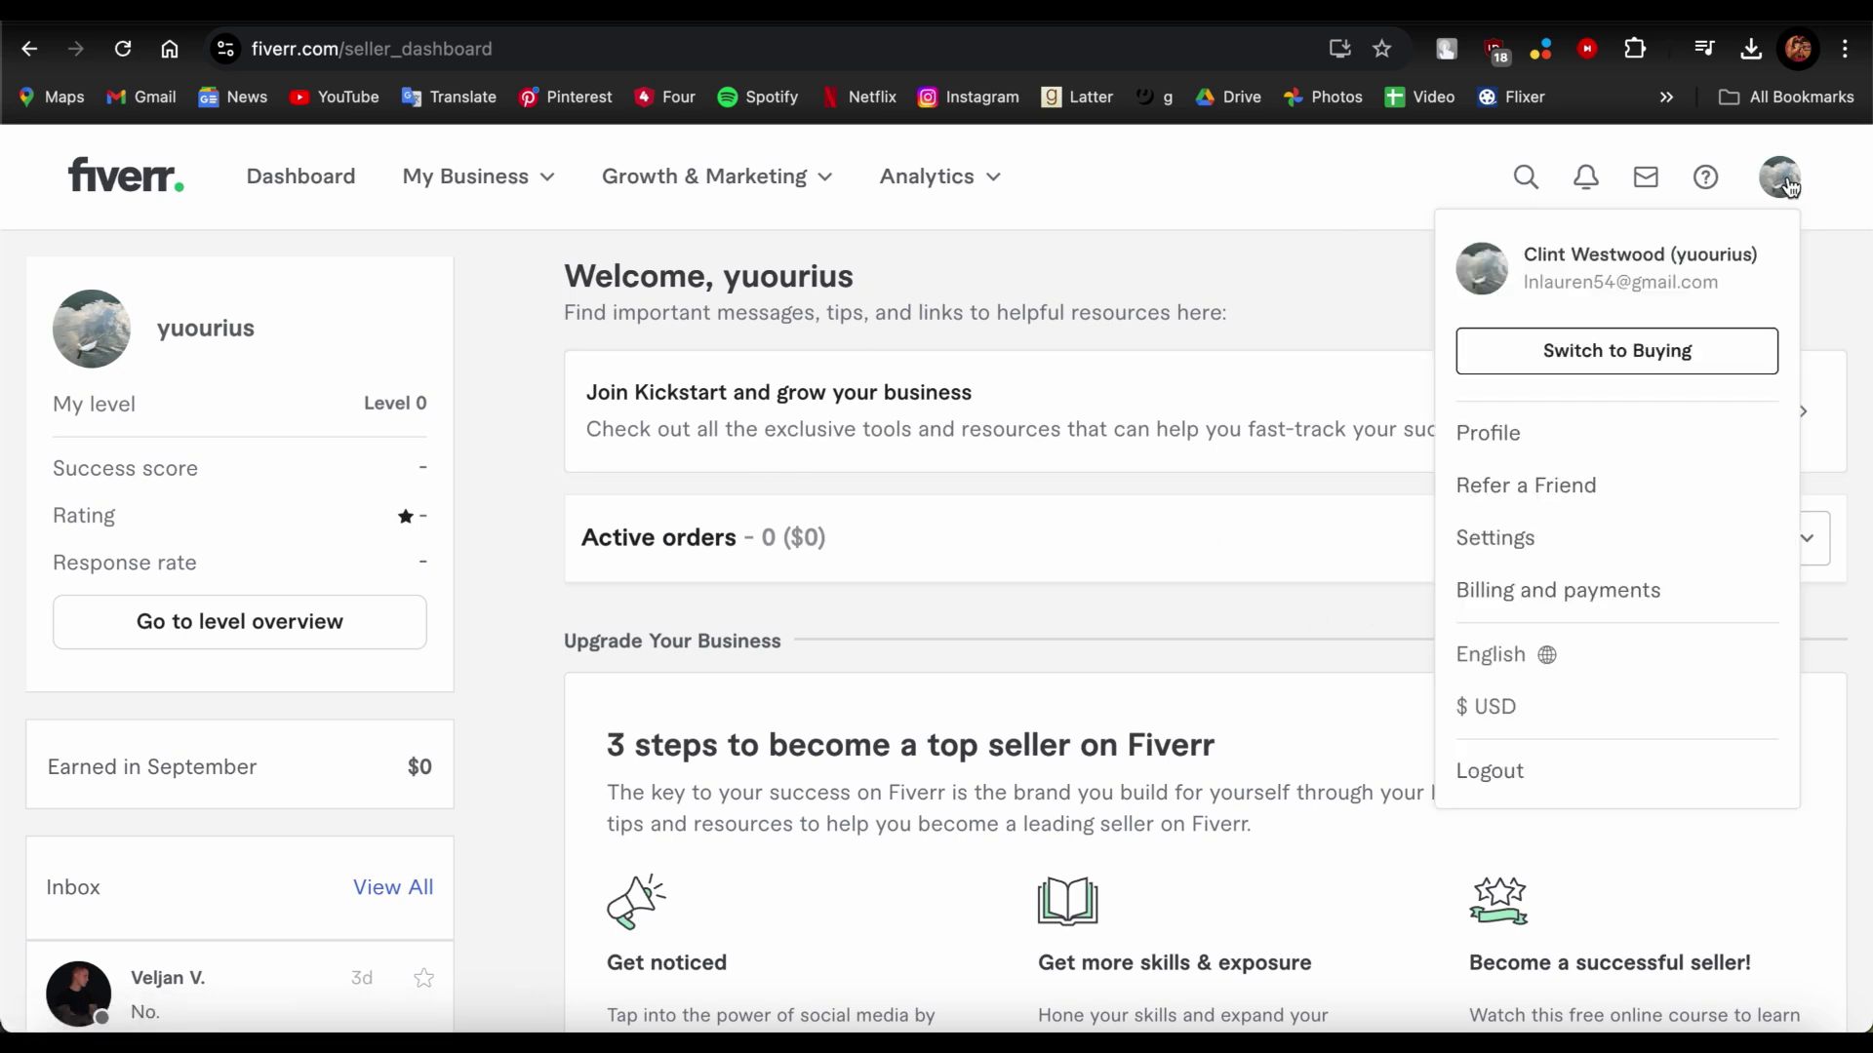
pyautogui.click(1523, 777)
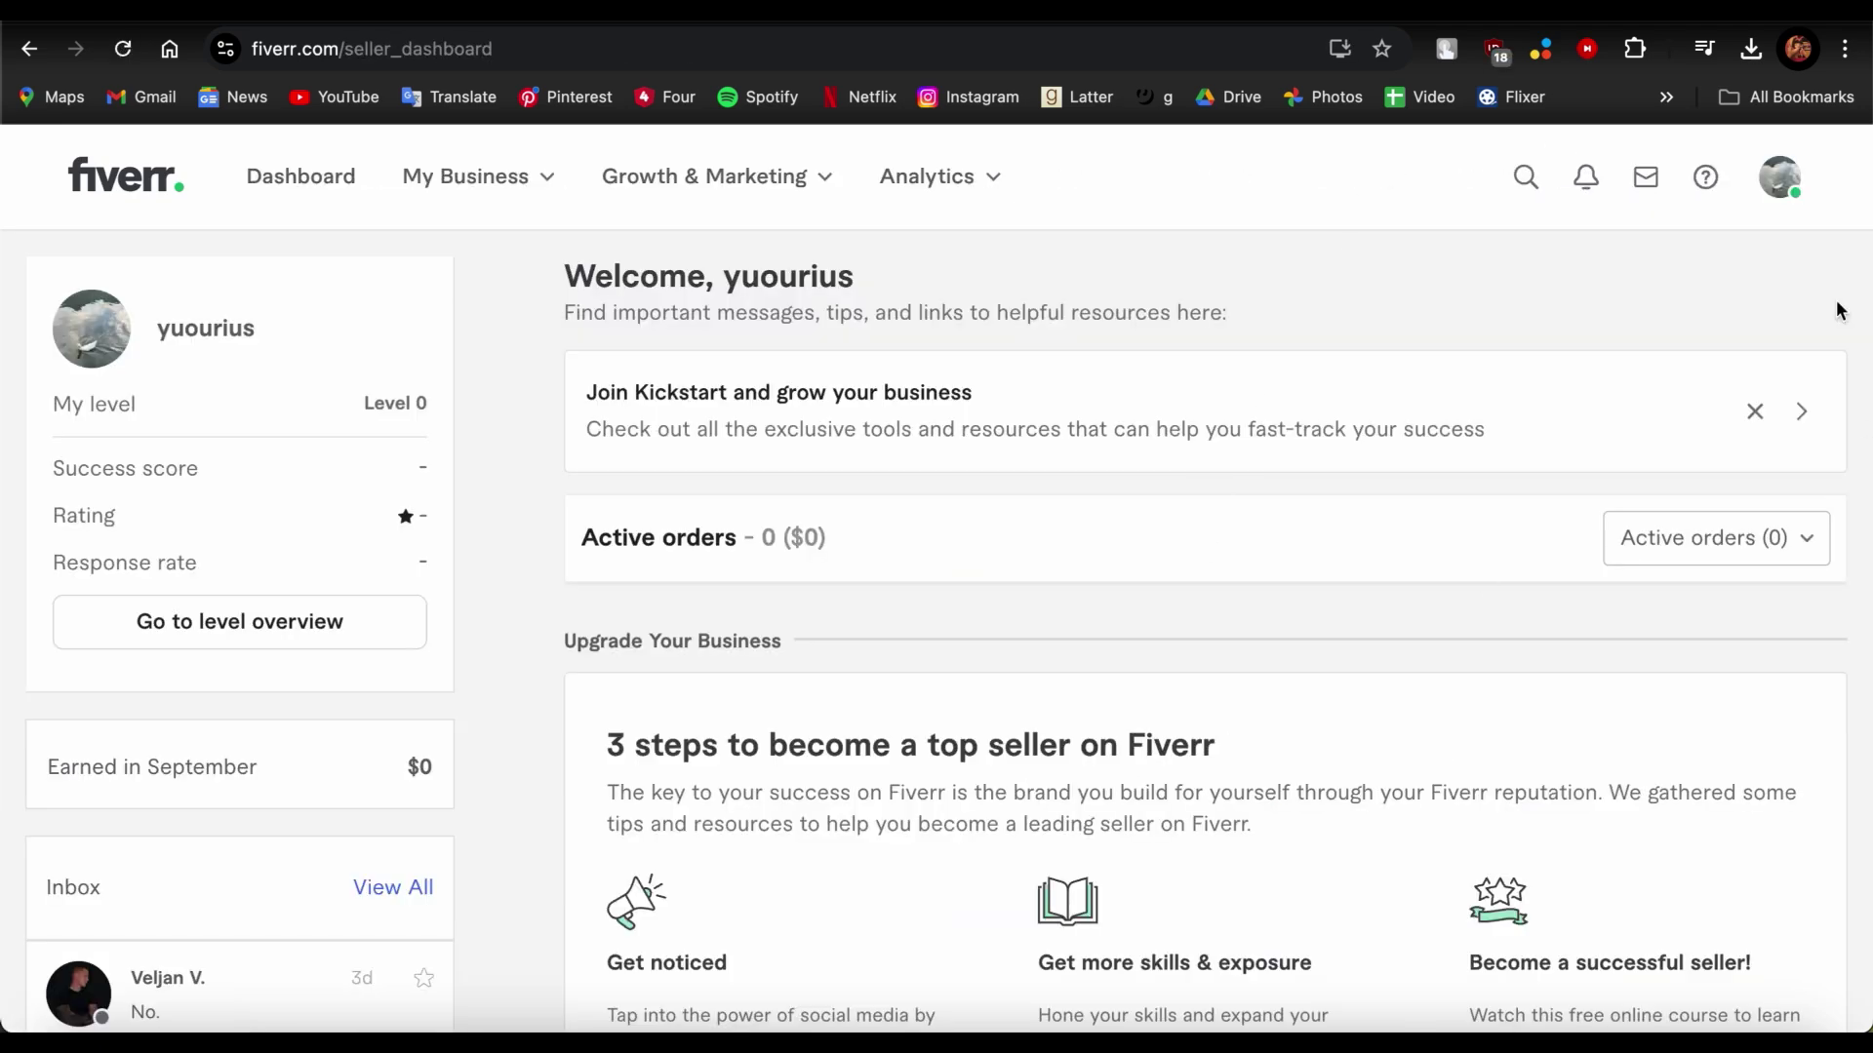
pyautogui.click(1788, 186)
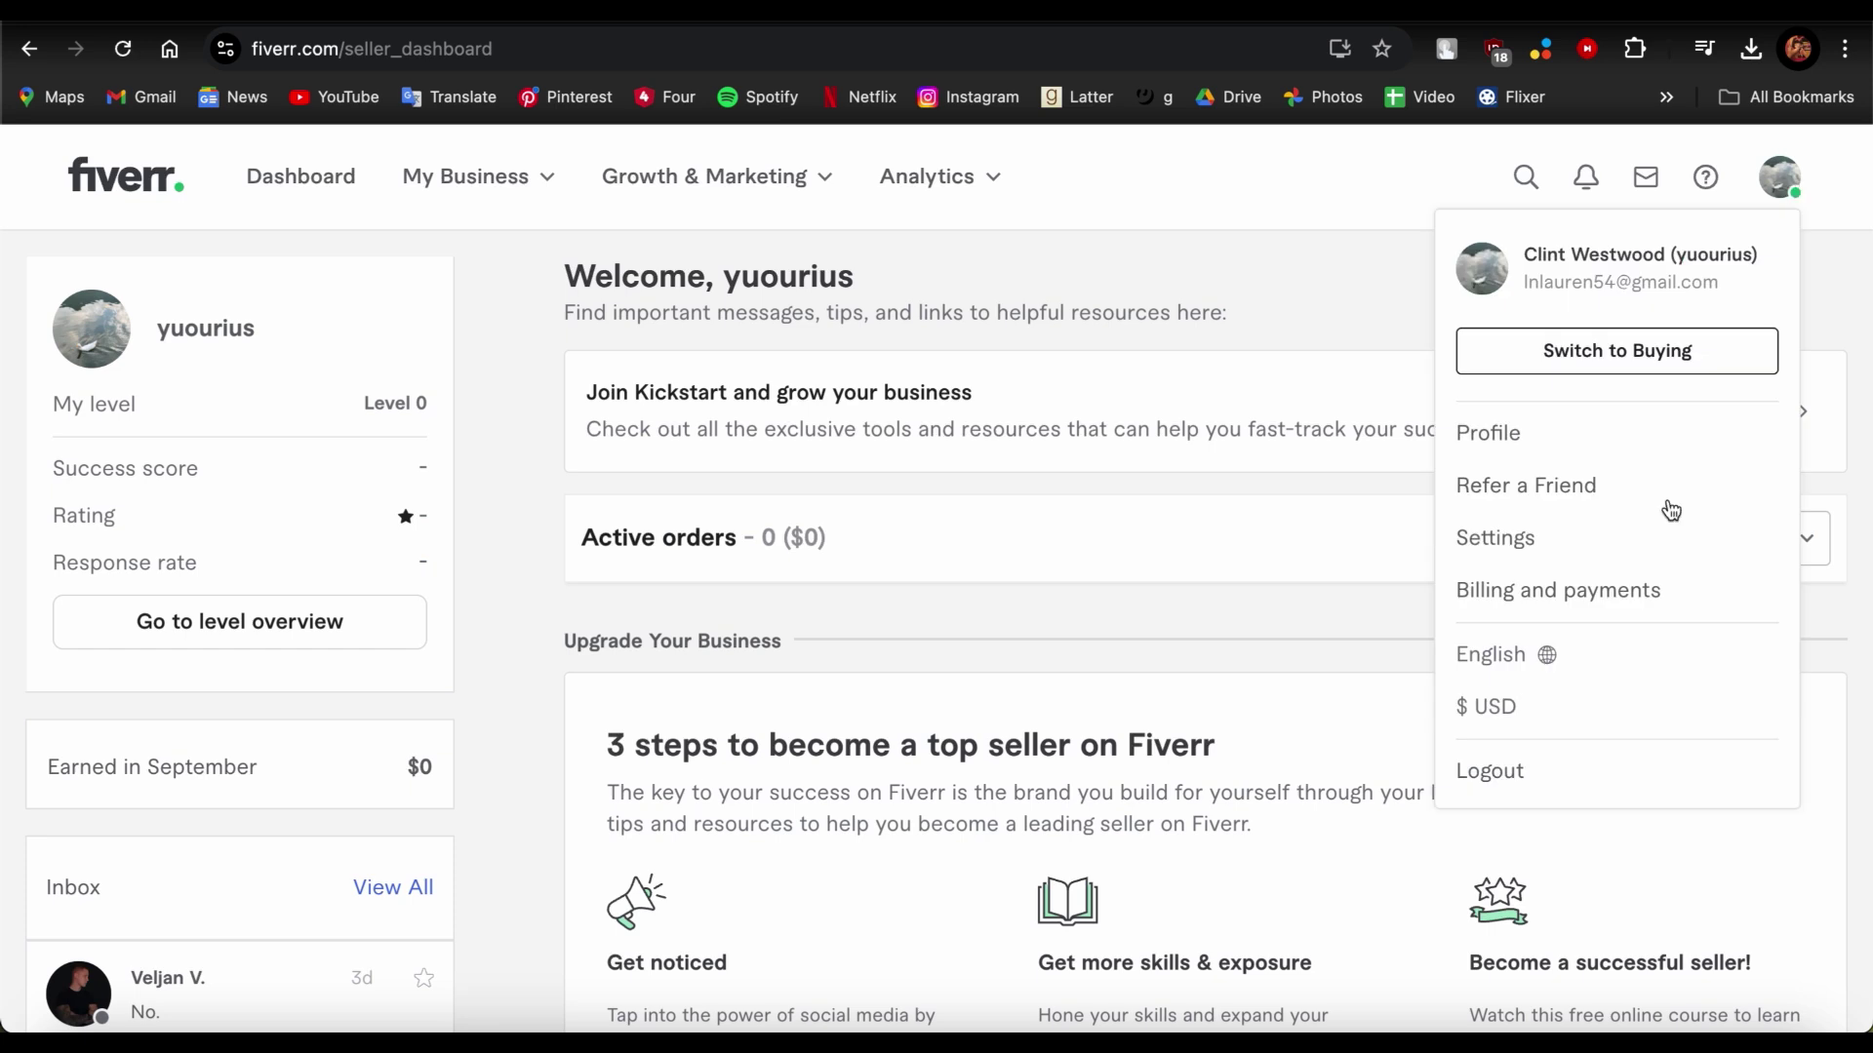
pyautogui.click(1526, 781)
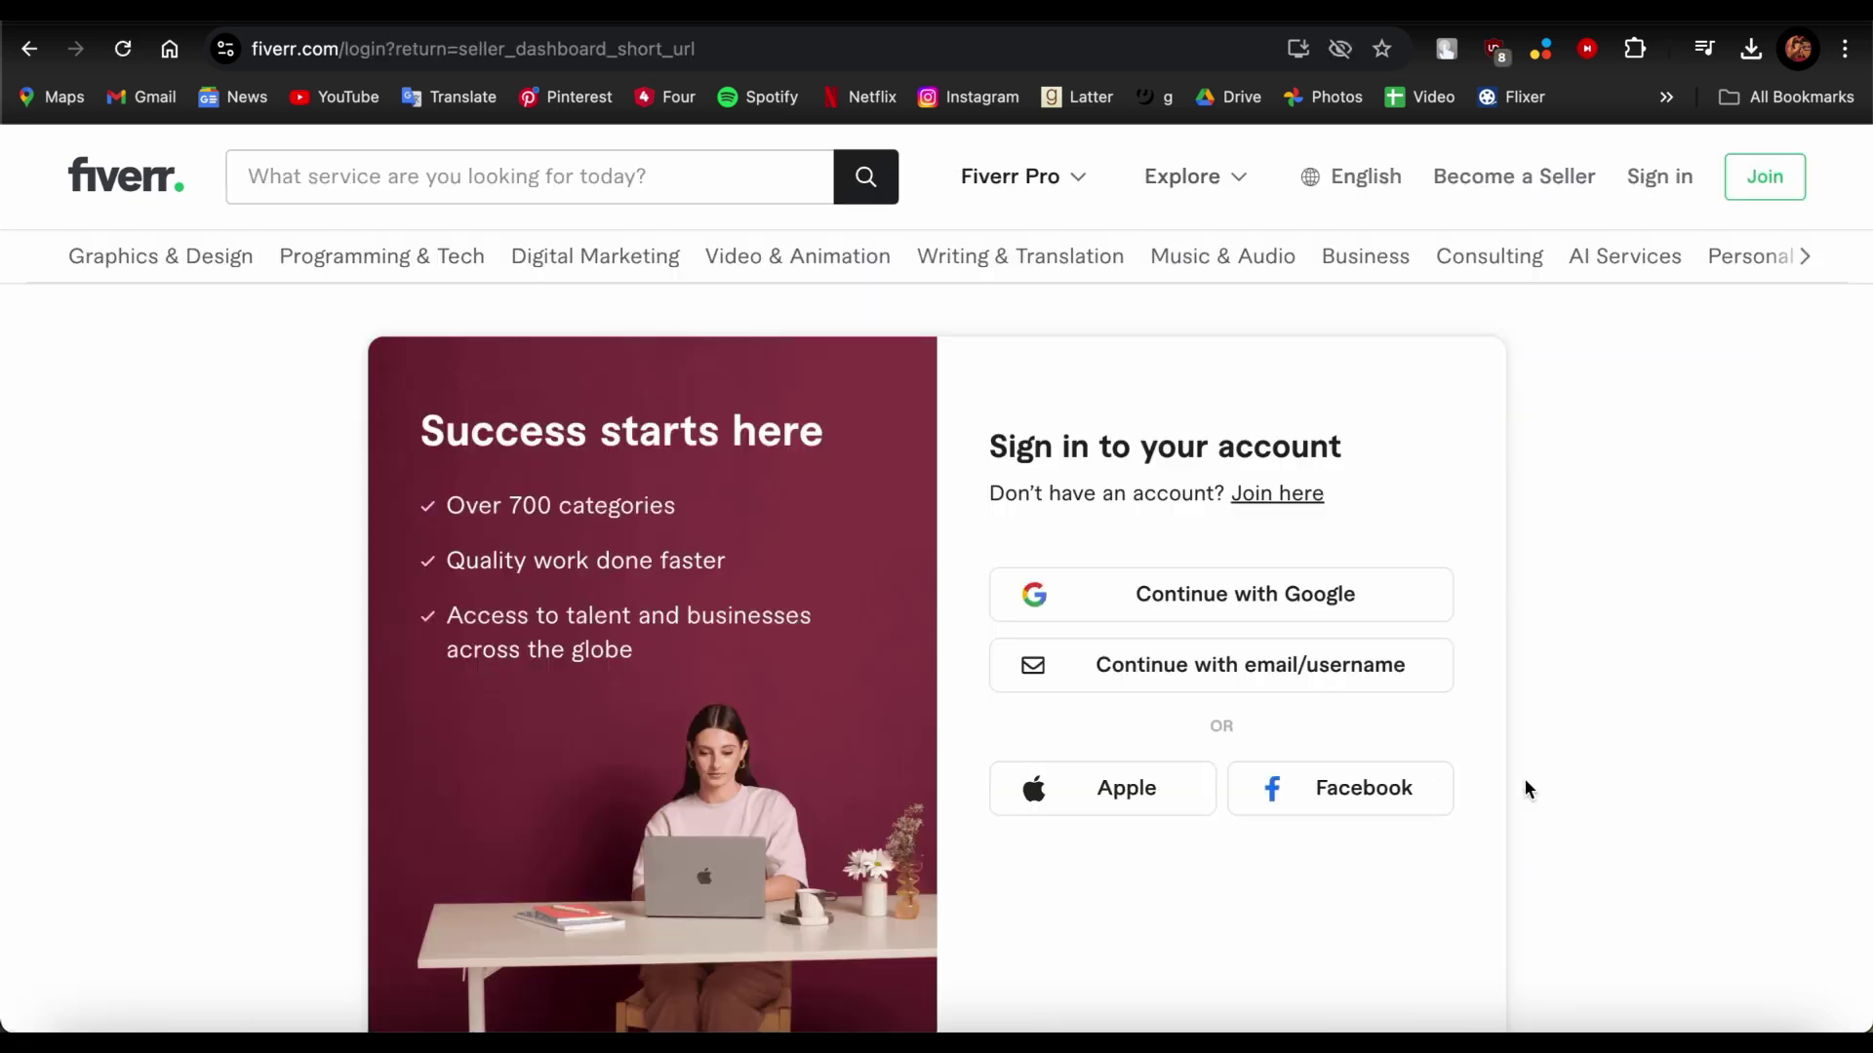
# Switch from the Fiverr sign-in form to the form for creating a new account
pyautogui.click(1787, 179)
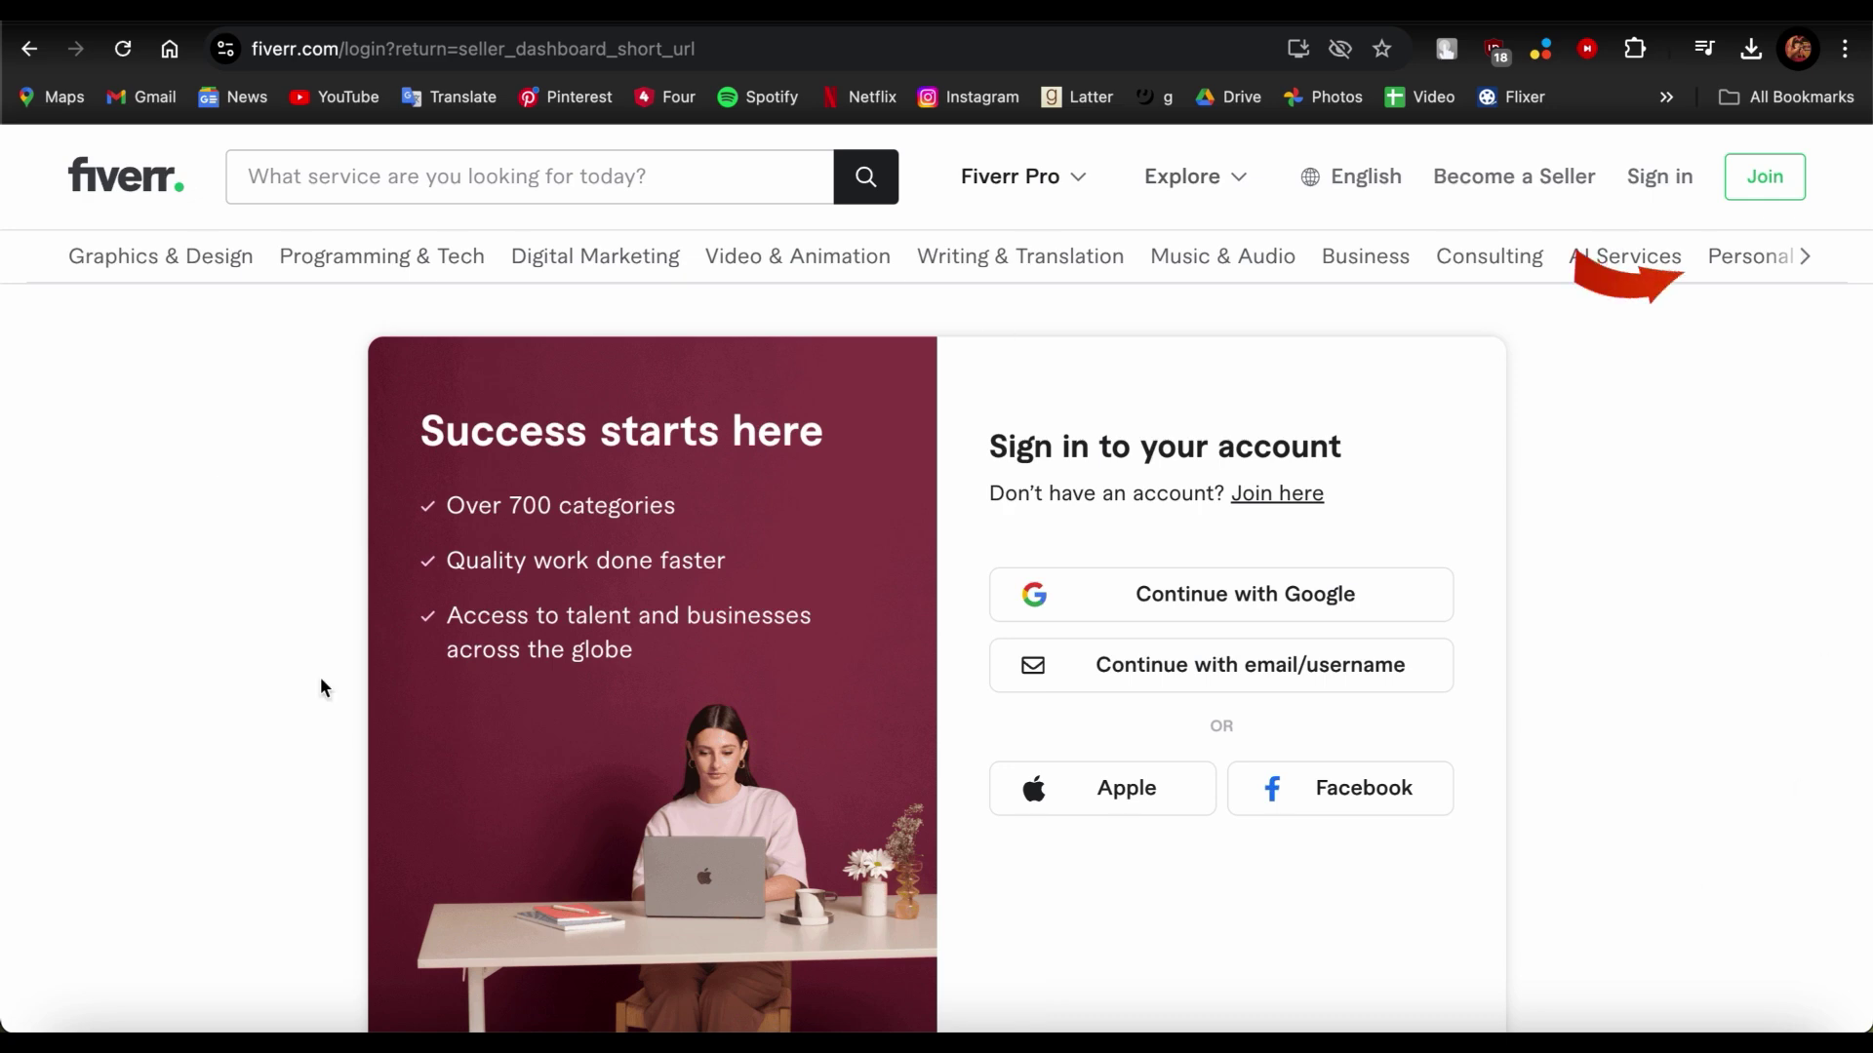
pyautogui.scroll(-2, 1419, 283)
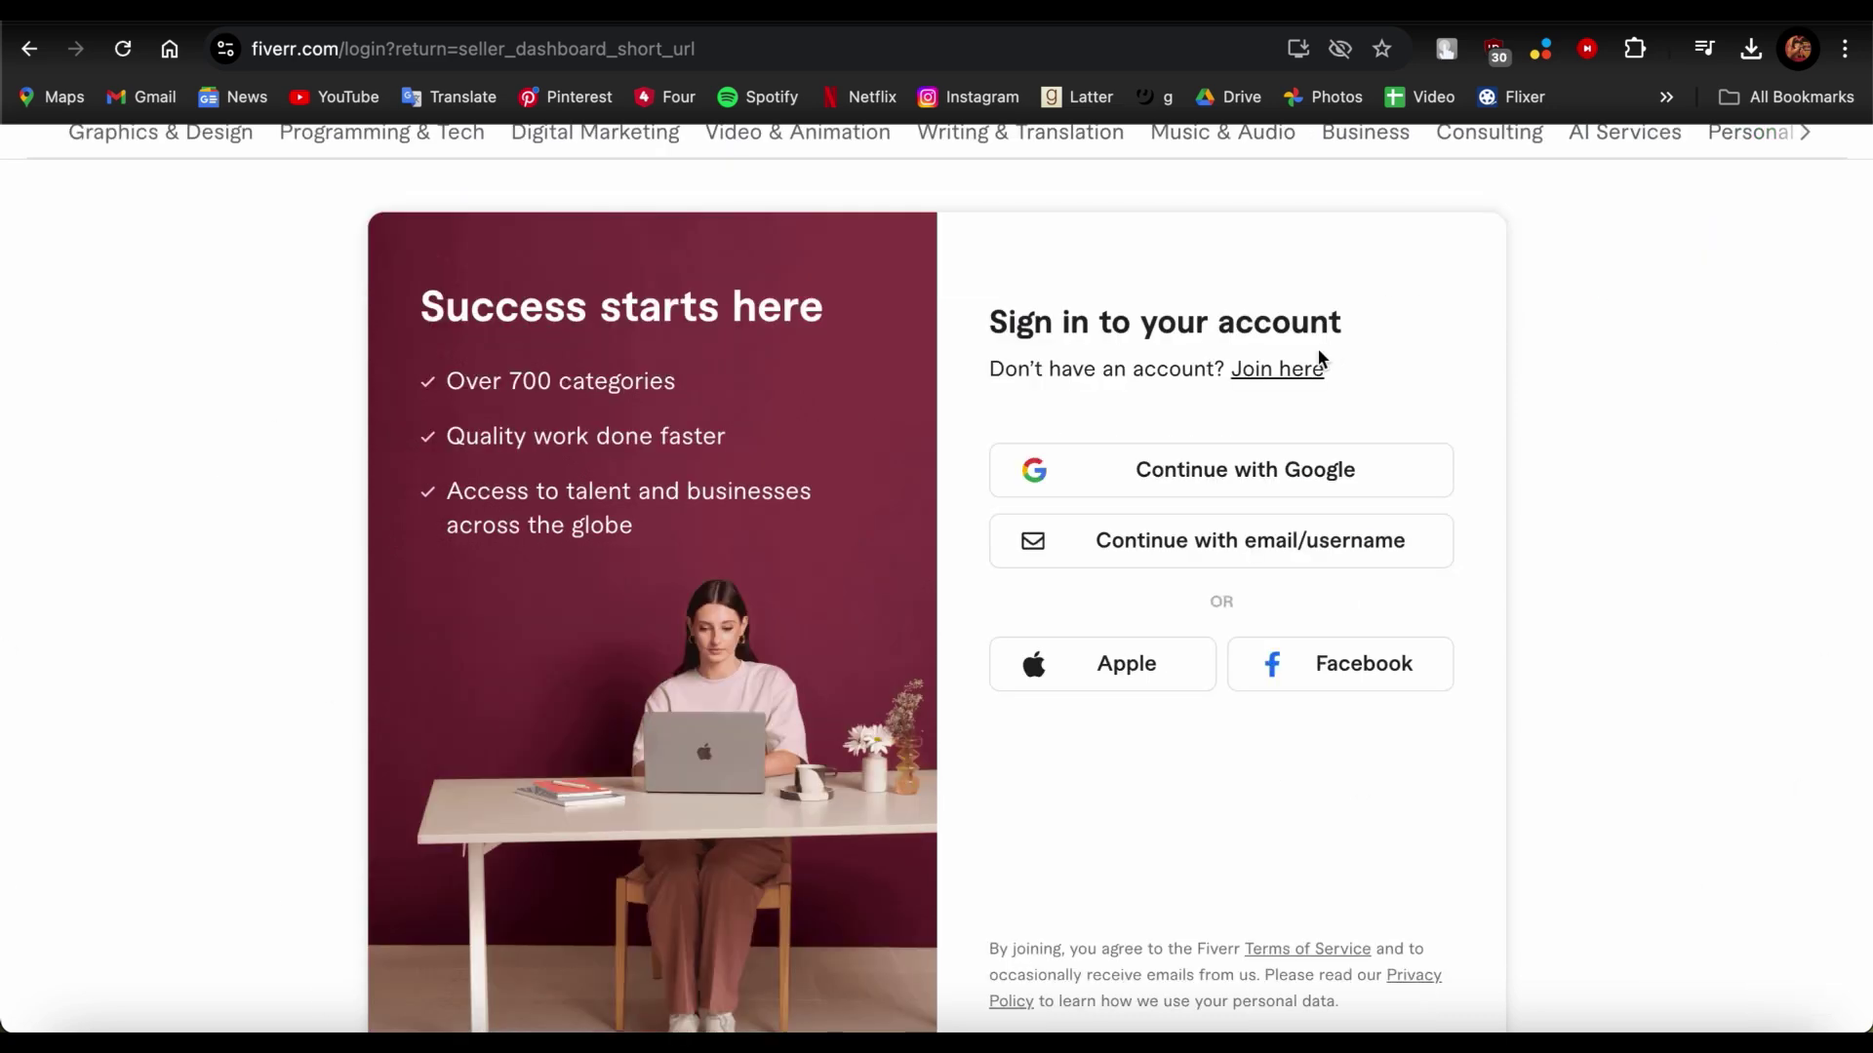
pyautogui.click(1289, 370)
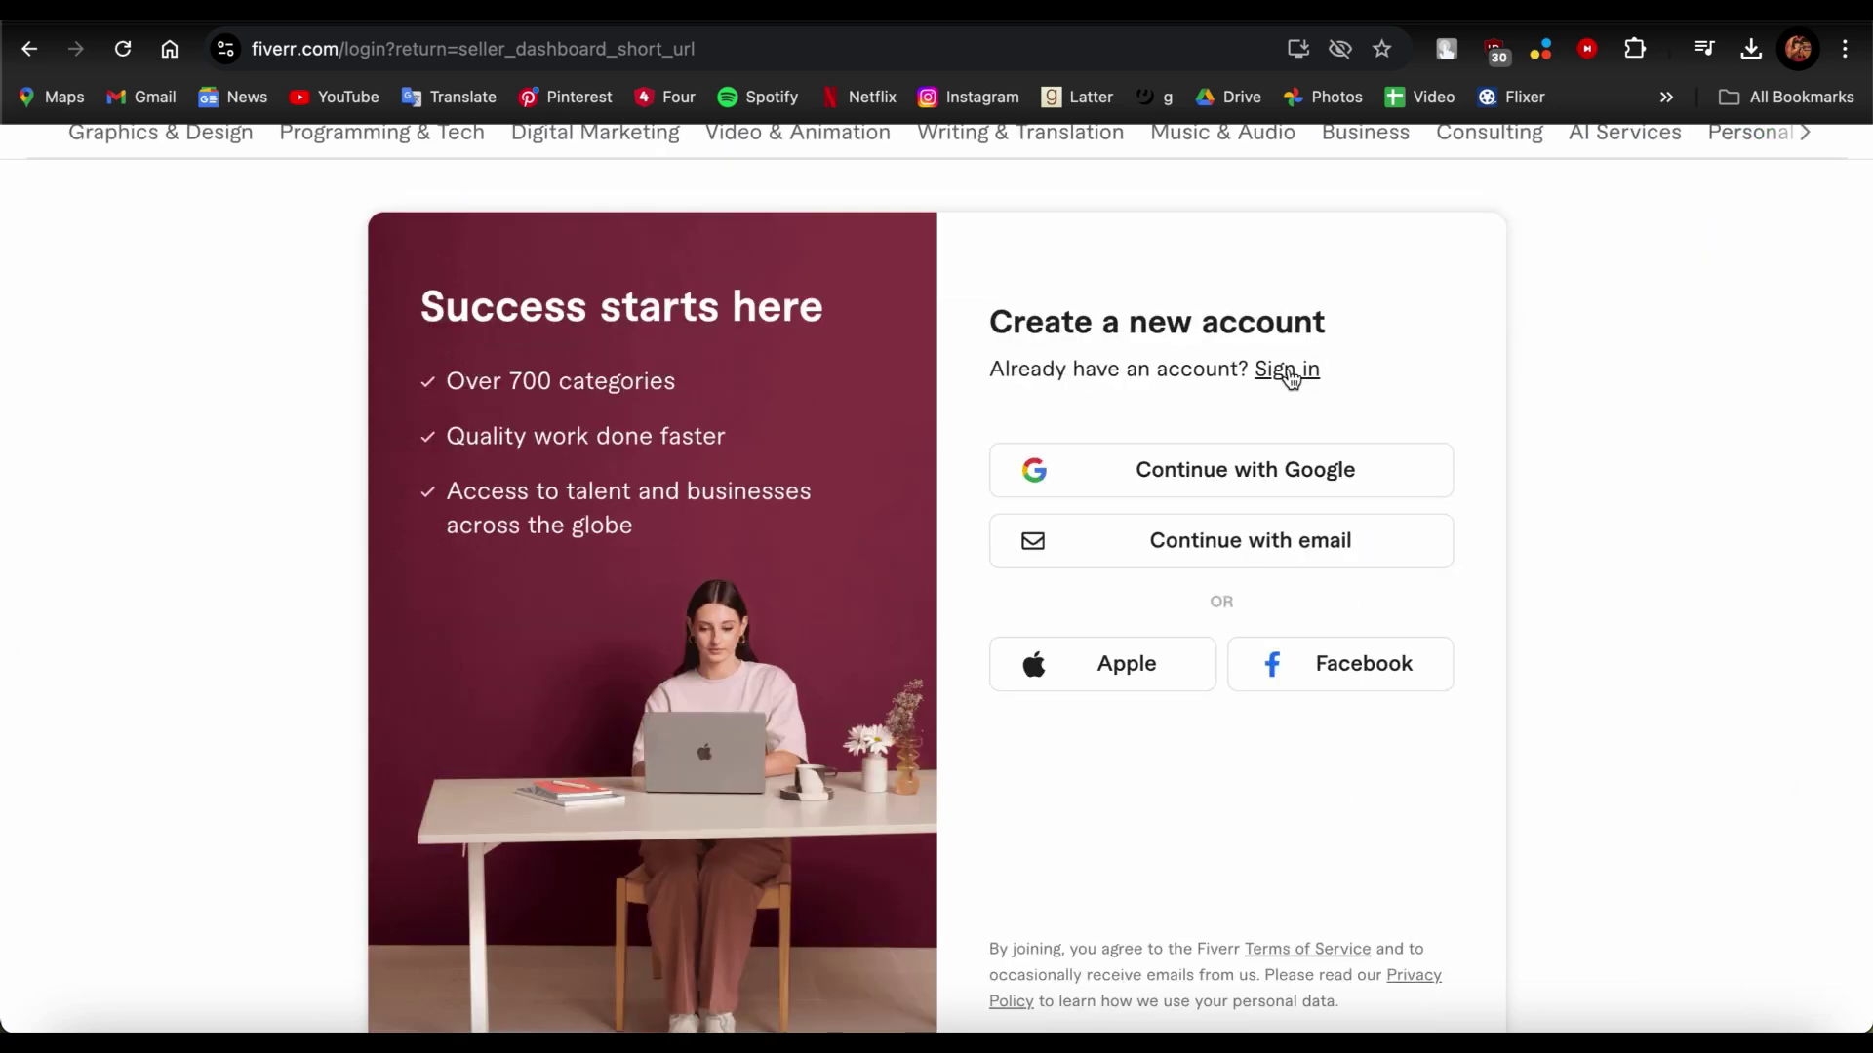
pyautogui.scroll(-1, 1512, 439)
pyautogui.moveTo(966, 230); pyautogui.dragTo(1535, 267)
pyautogui.click(1281, 269)
pyautogui.moveTo(973, 249); pyautogui.dragTo(920, 247)
pyautogui.click(1509, 251)
pyautogui.click(1382, 263)
# View the Google account chooser for joining Fiverr and close it without choosing an account
pyautogui.click(1245, 381)
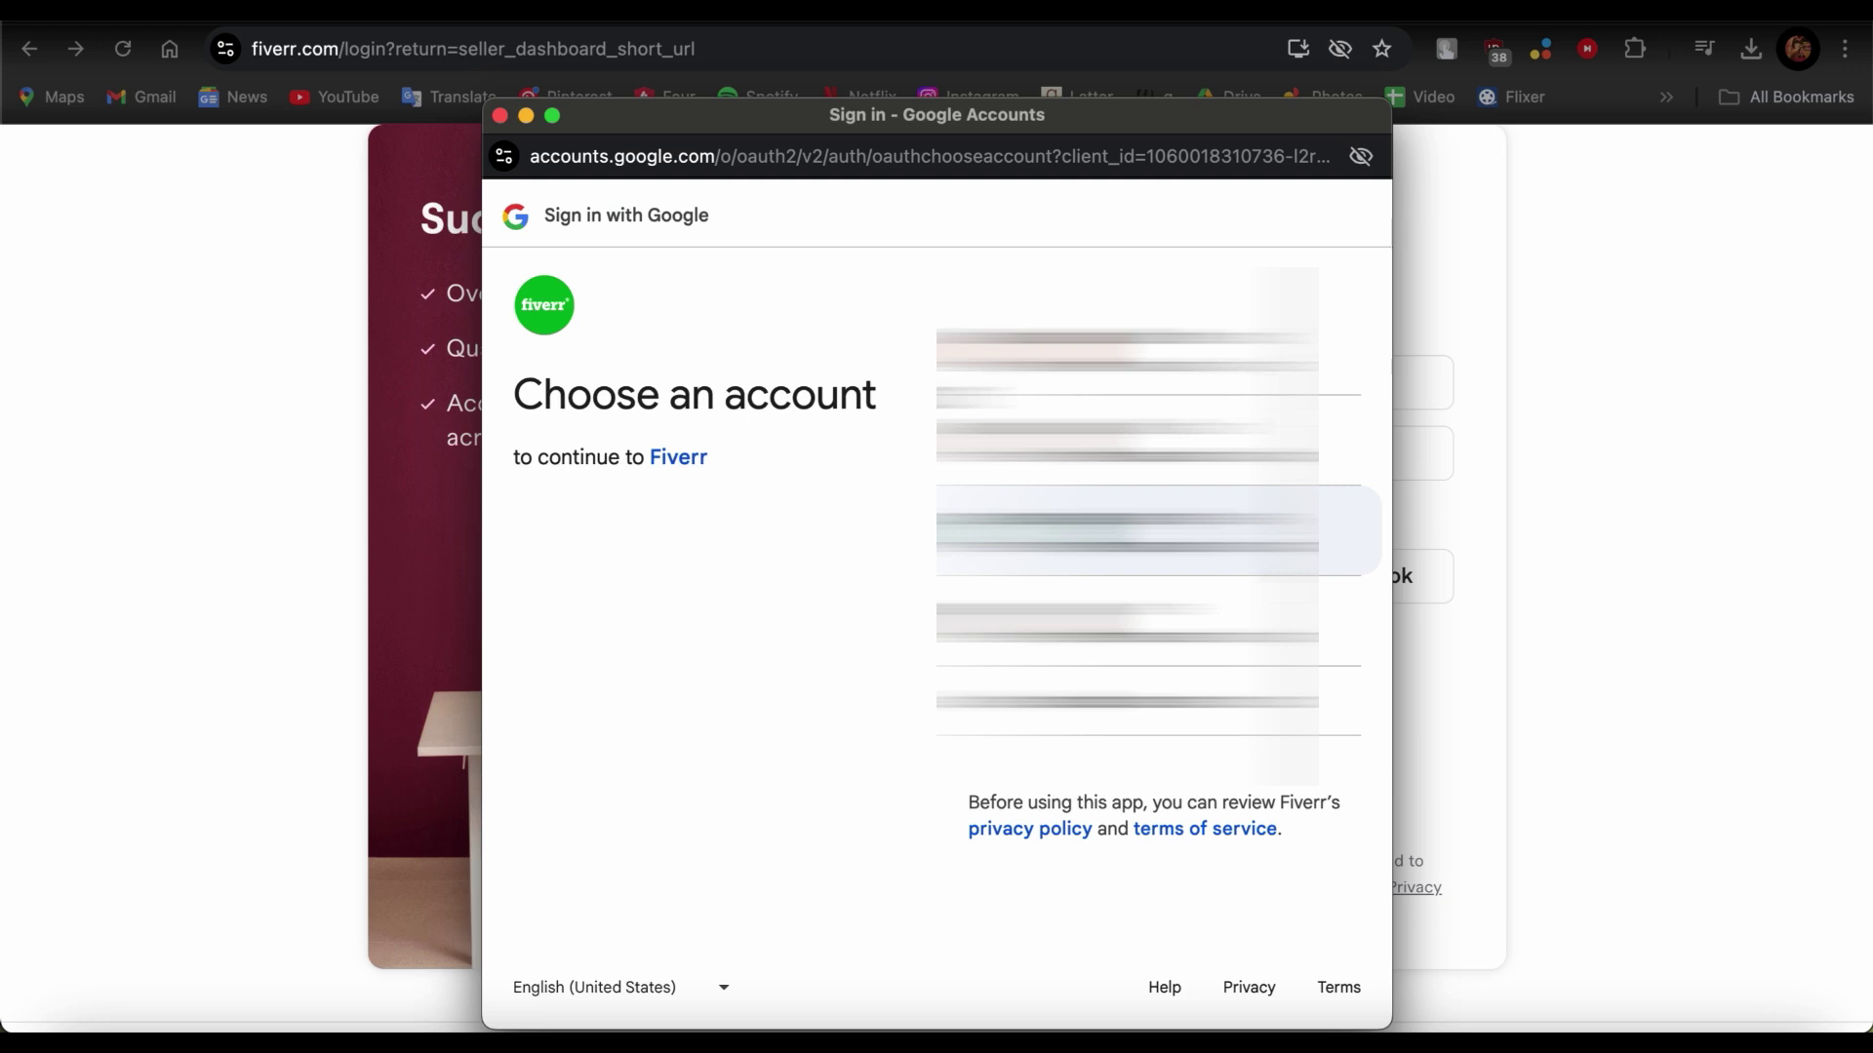
pyautogui.click(499, 116)
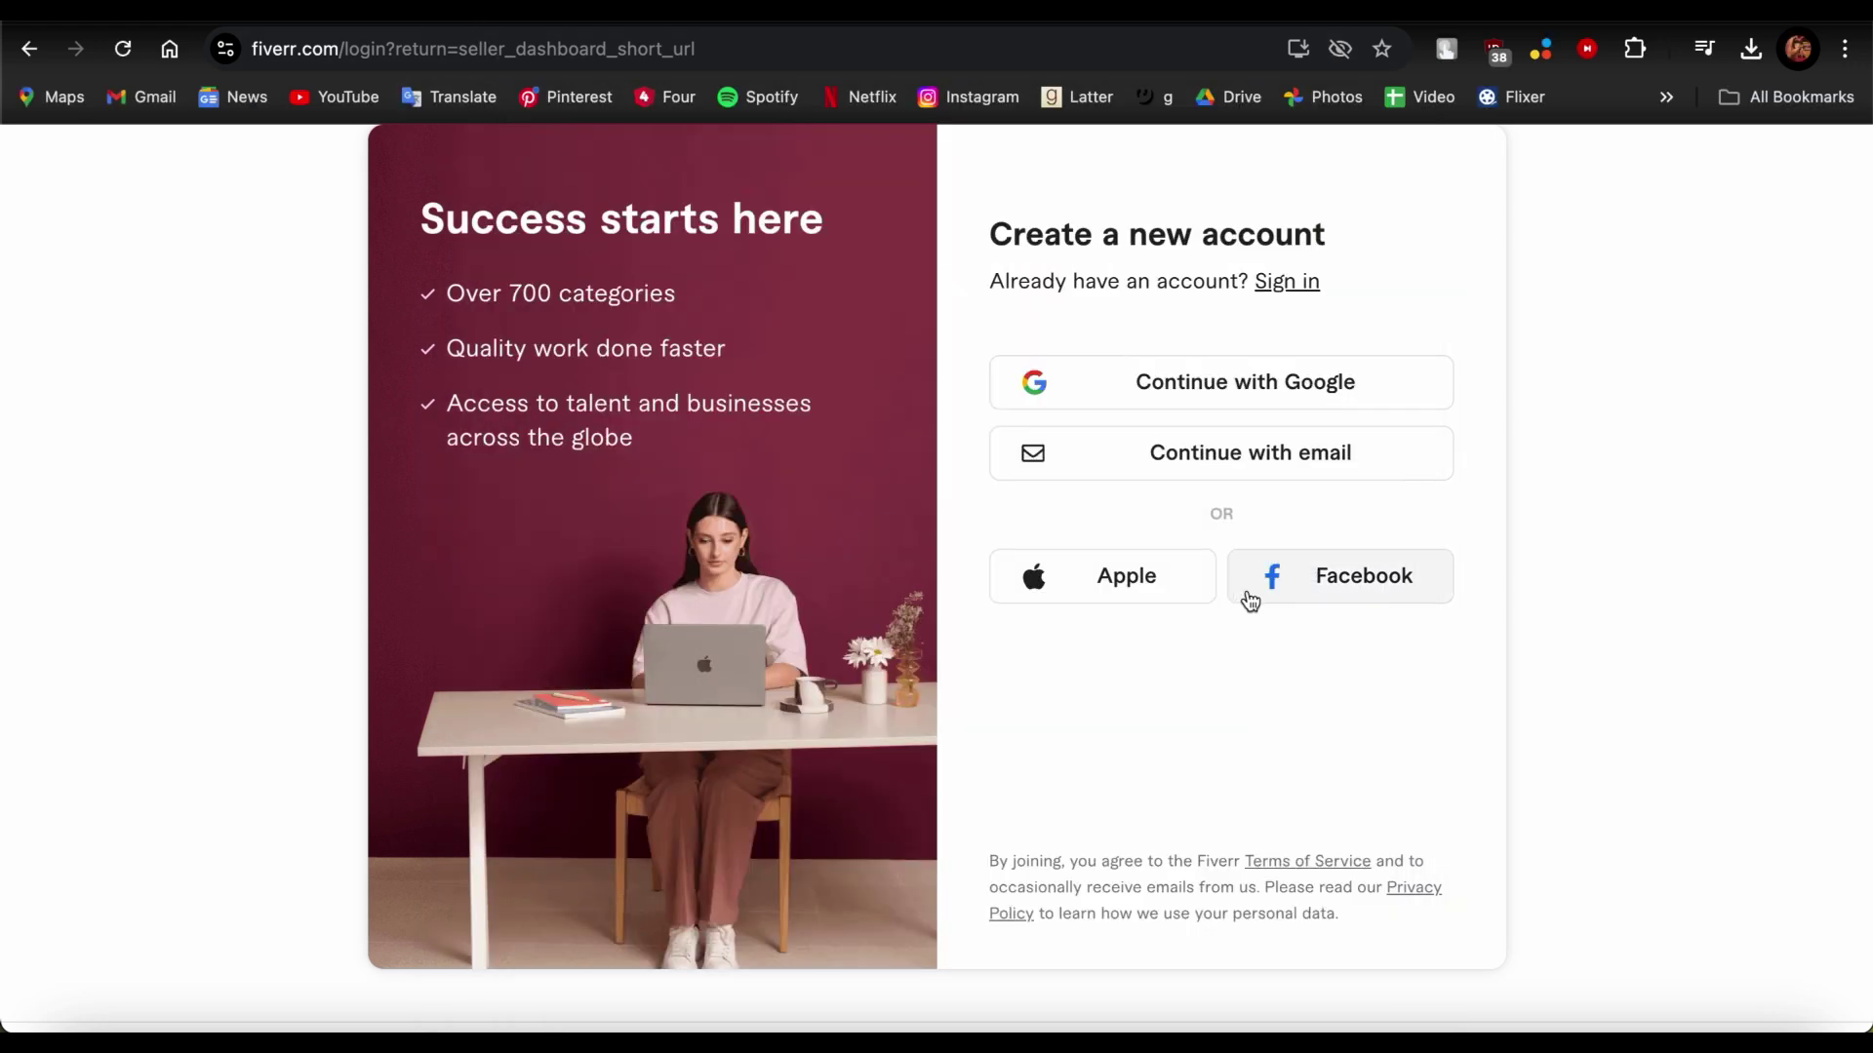
# View the email and password fields of the email sign-up form and return to the sign-up options
pyautogui.click(1288, 471)
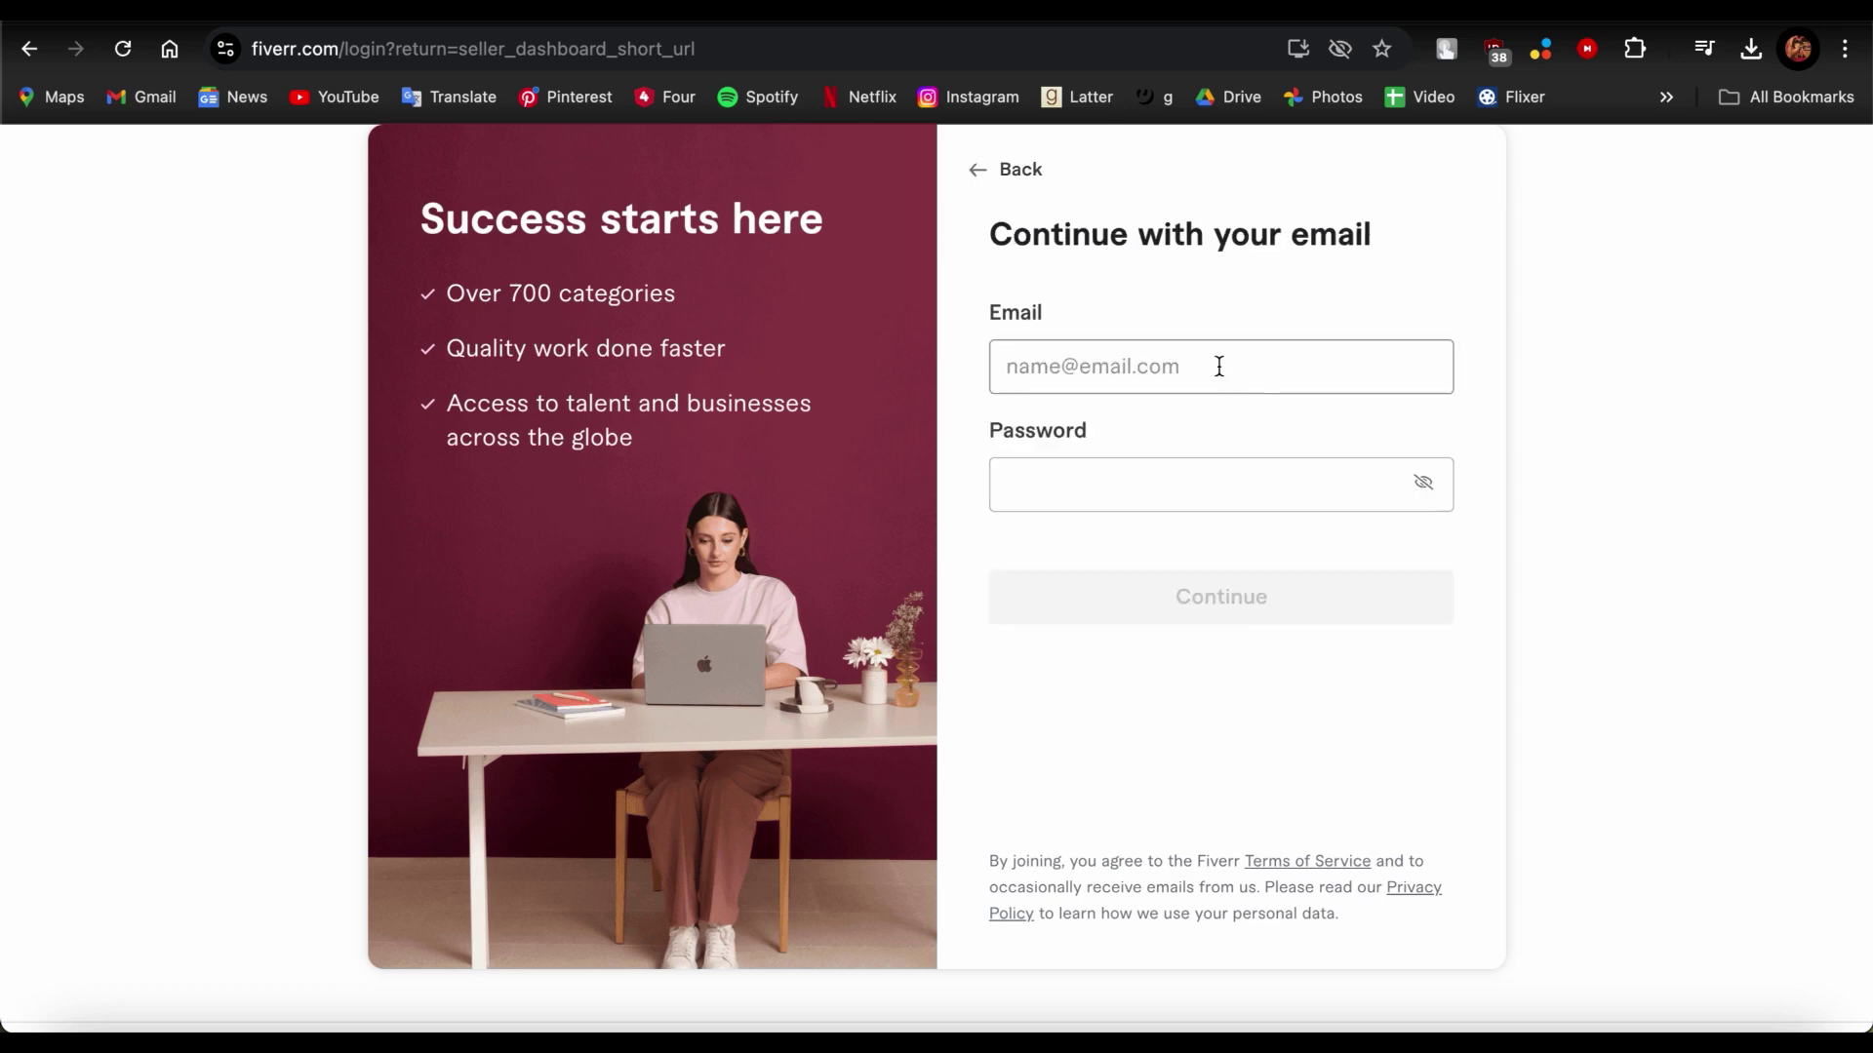
pyautogui.moveTo(965, 355); pyautogui.dragTo(1288, 385)
pyautogui.click(1333, 495)
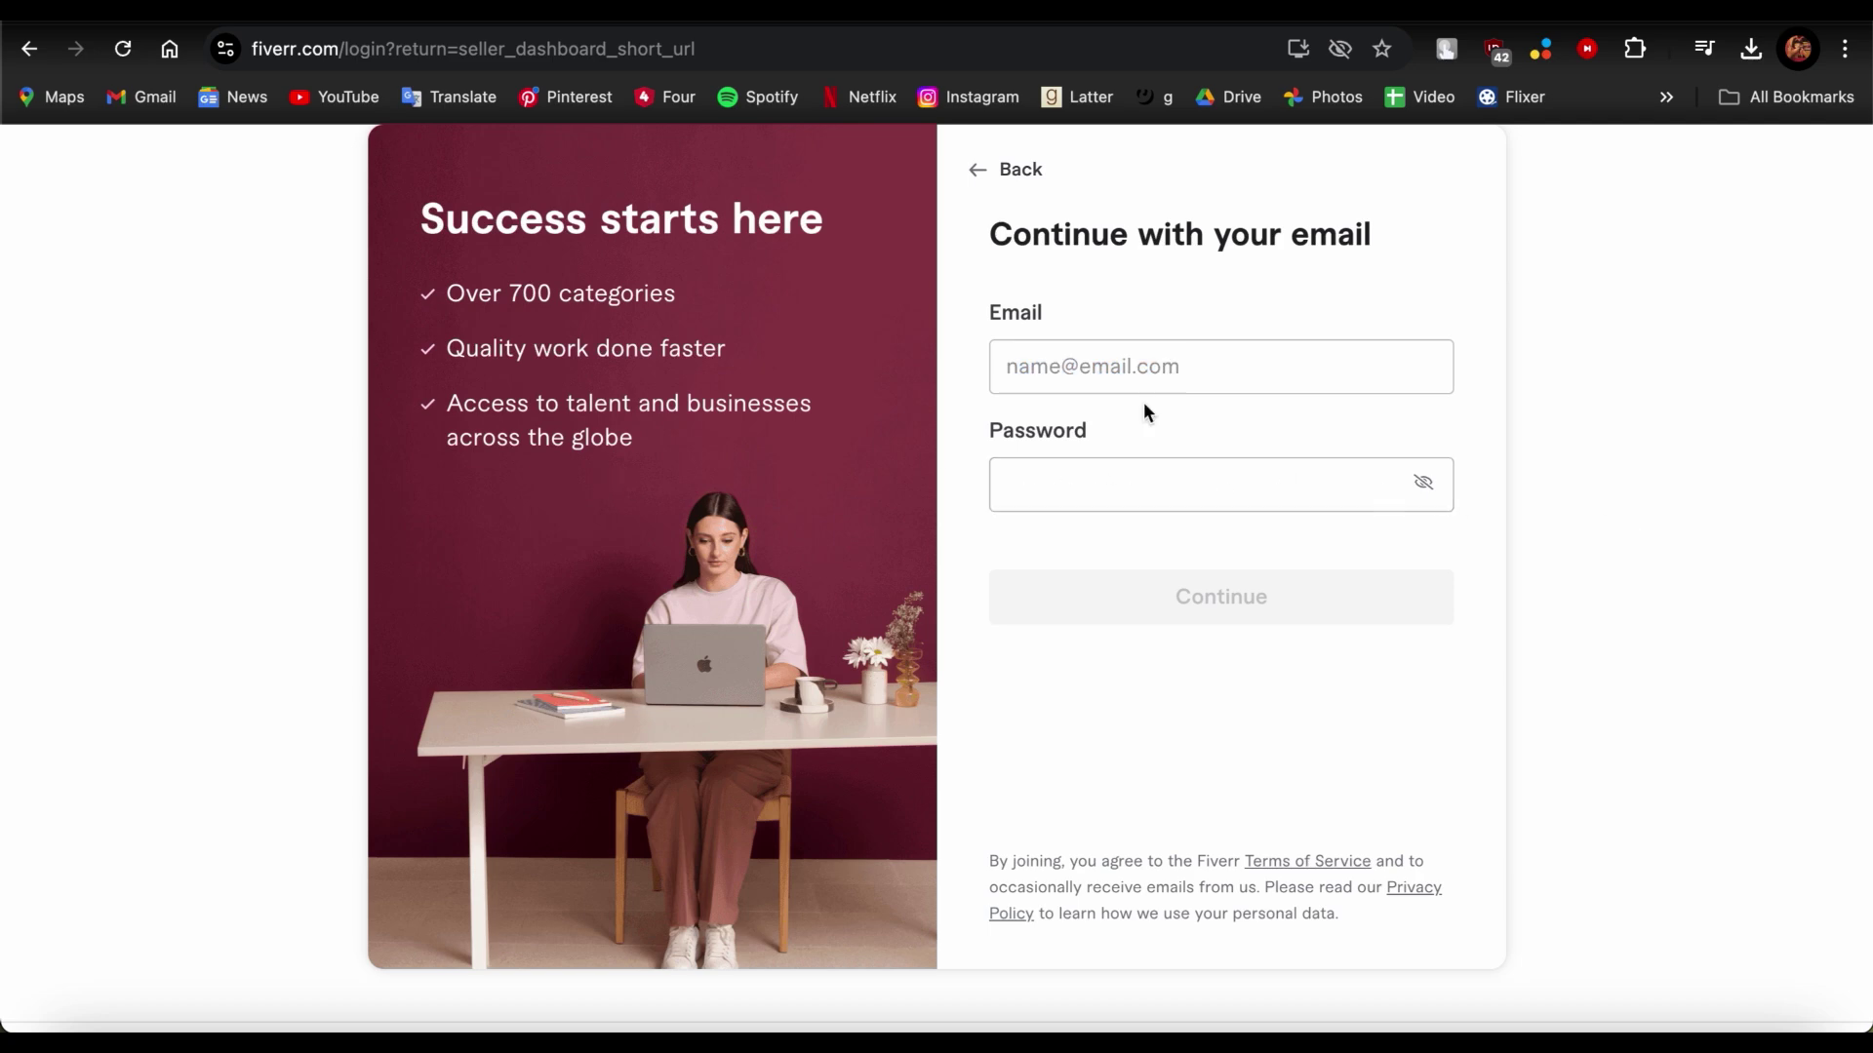
pyautogui.click(987, 172)
# View the Apple ID sign-in window for joining Fiverr and close it without entering an account
pyautogui.click(1160, 505)
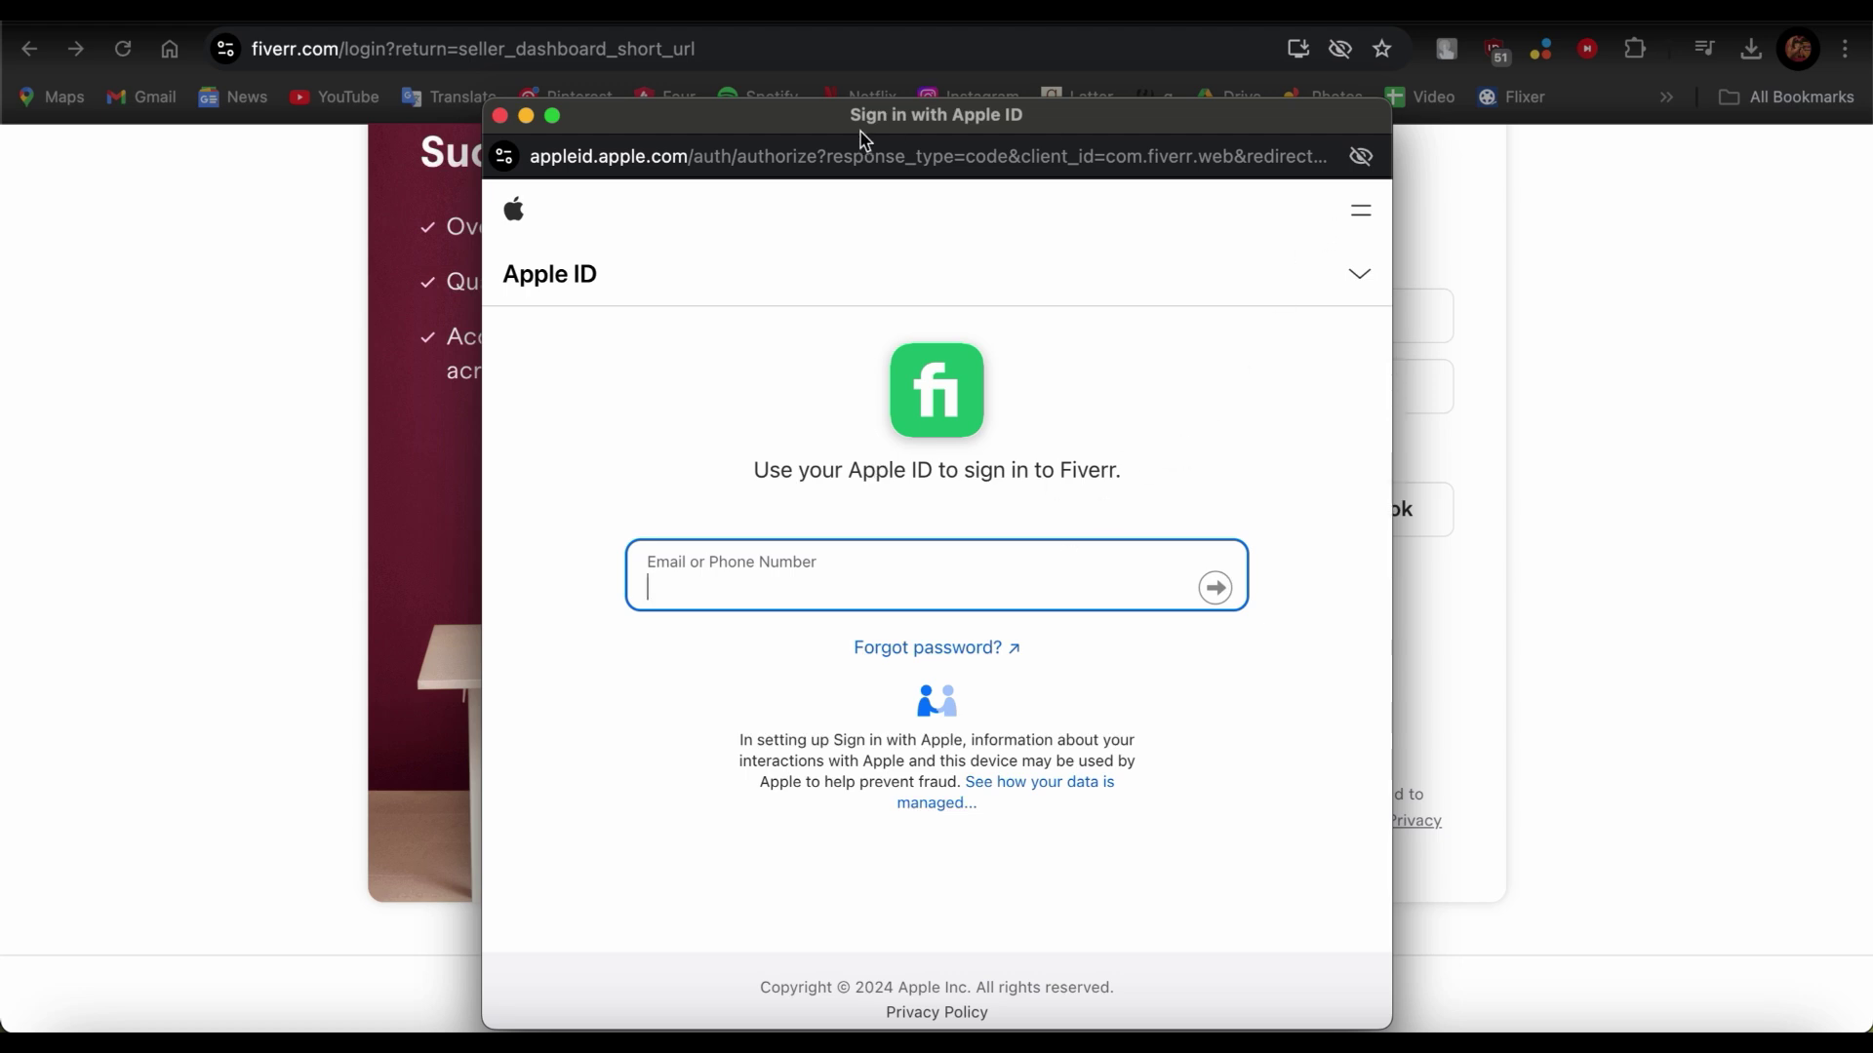
pyautogui.click(501, 115)
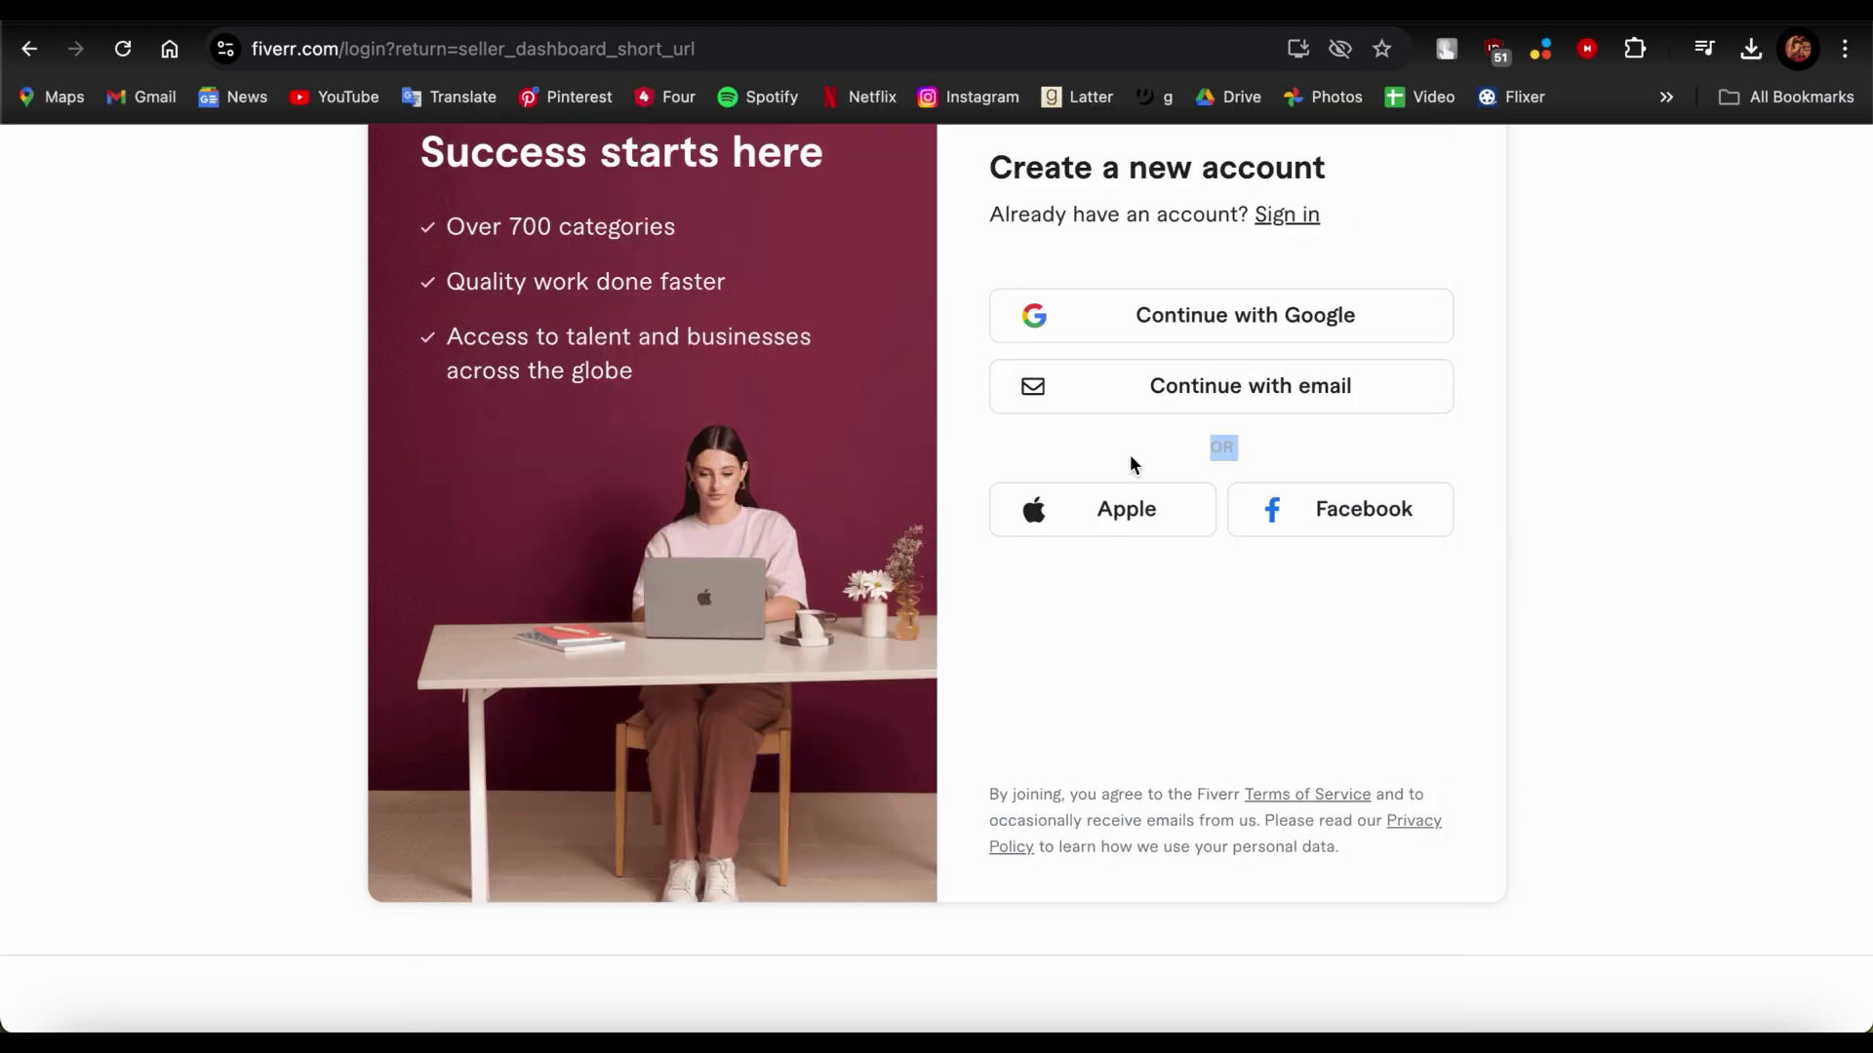
# Open the Facebook sign-up option for Fiverr and review the requested access permissions
pyautogui.click(1383, 512)
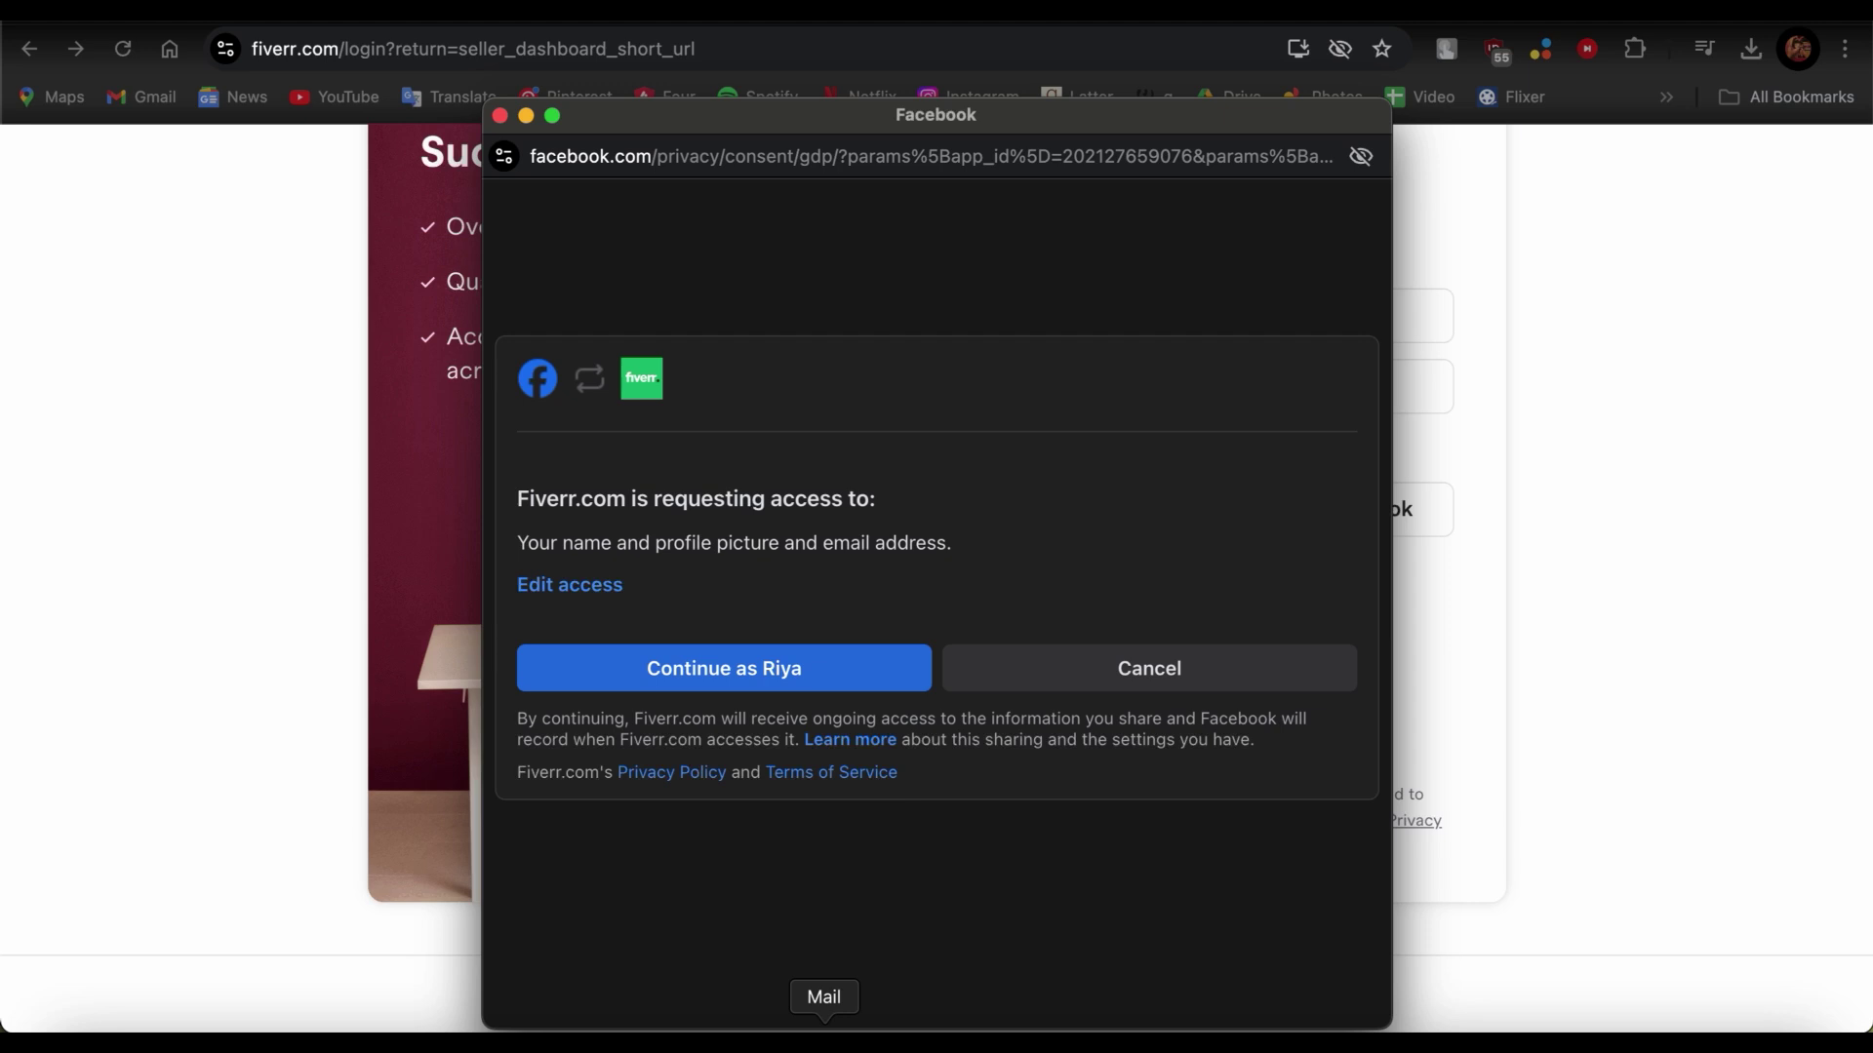
pyautogui.moveTo(1106, 580); pyautogui.dragTo(572, 405)
pyautogui.click(1151, 544)
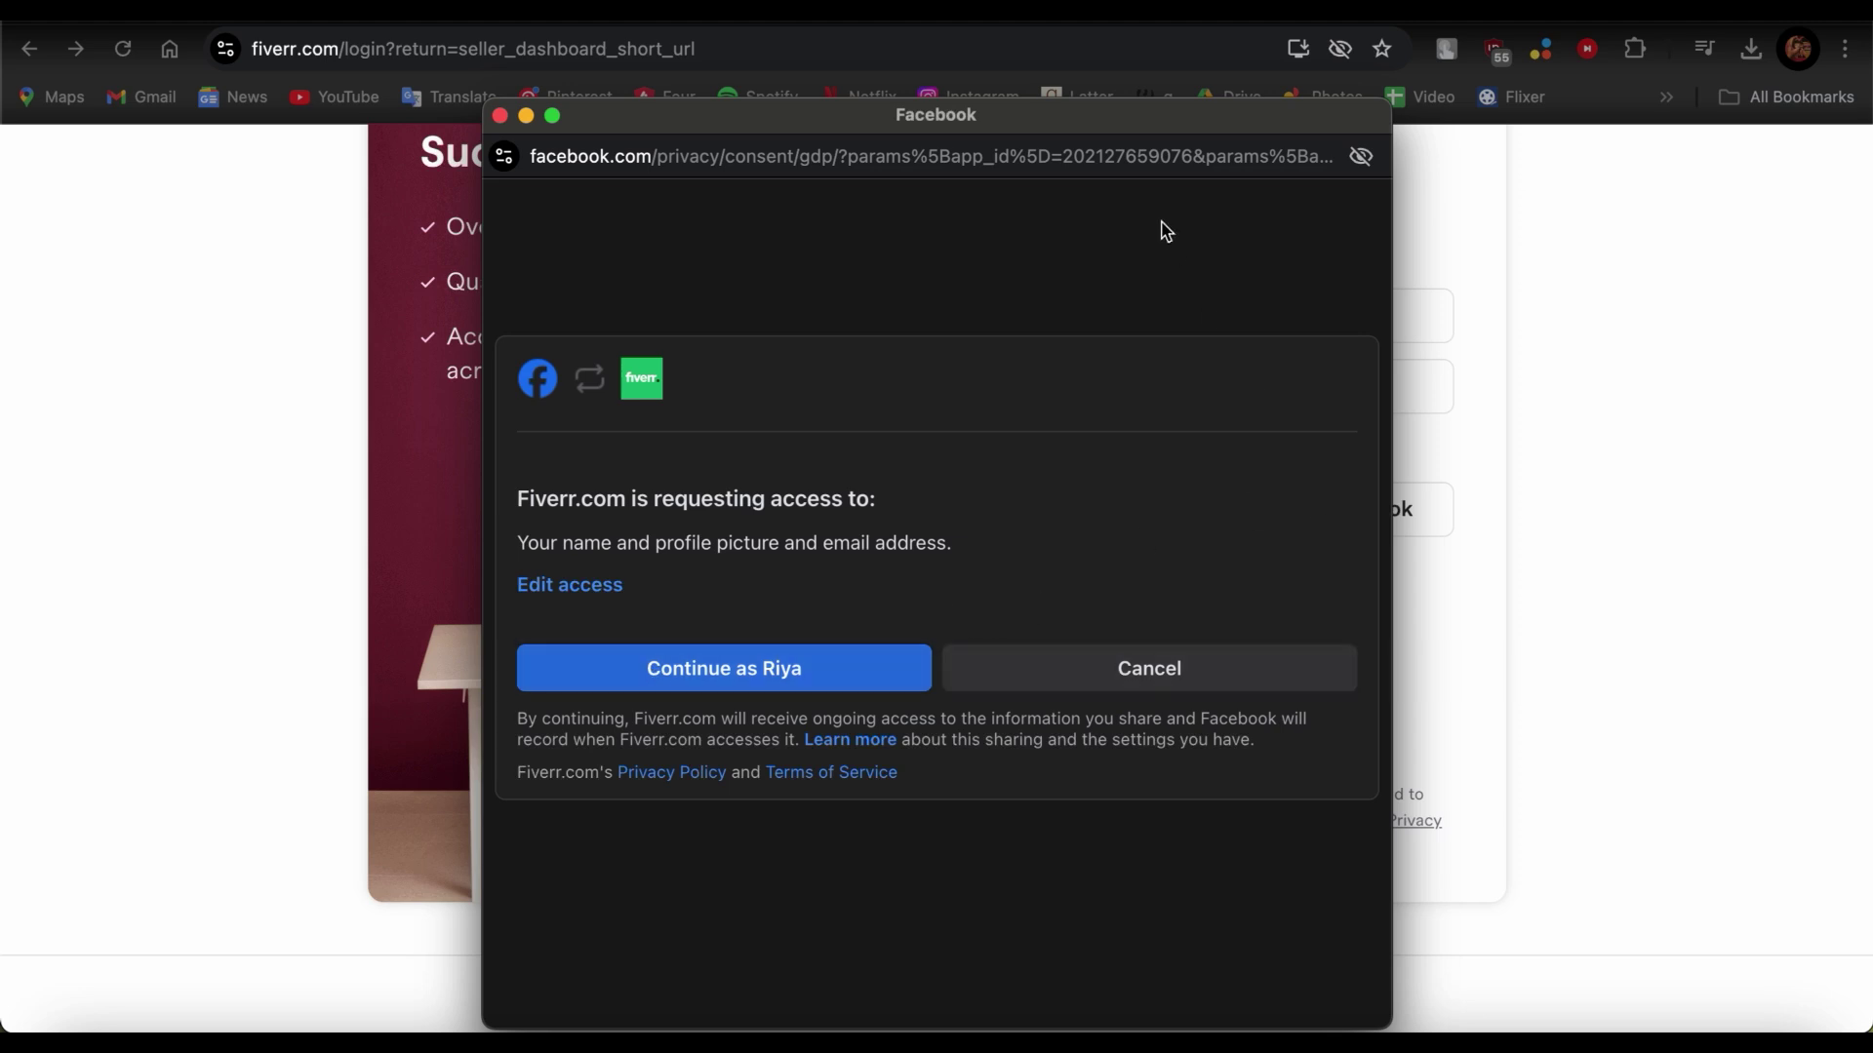
# Dismiss the Facebook permission request and join Fiverr by continuing with a Google account, reviewing the shared data before accepting
pyautogui.click(499, 116)
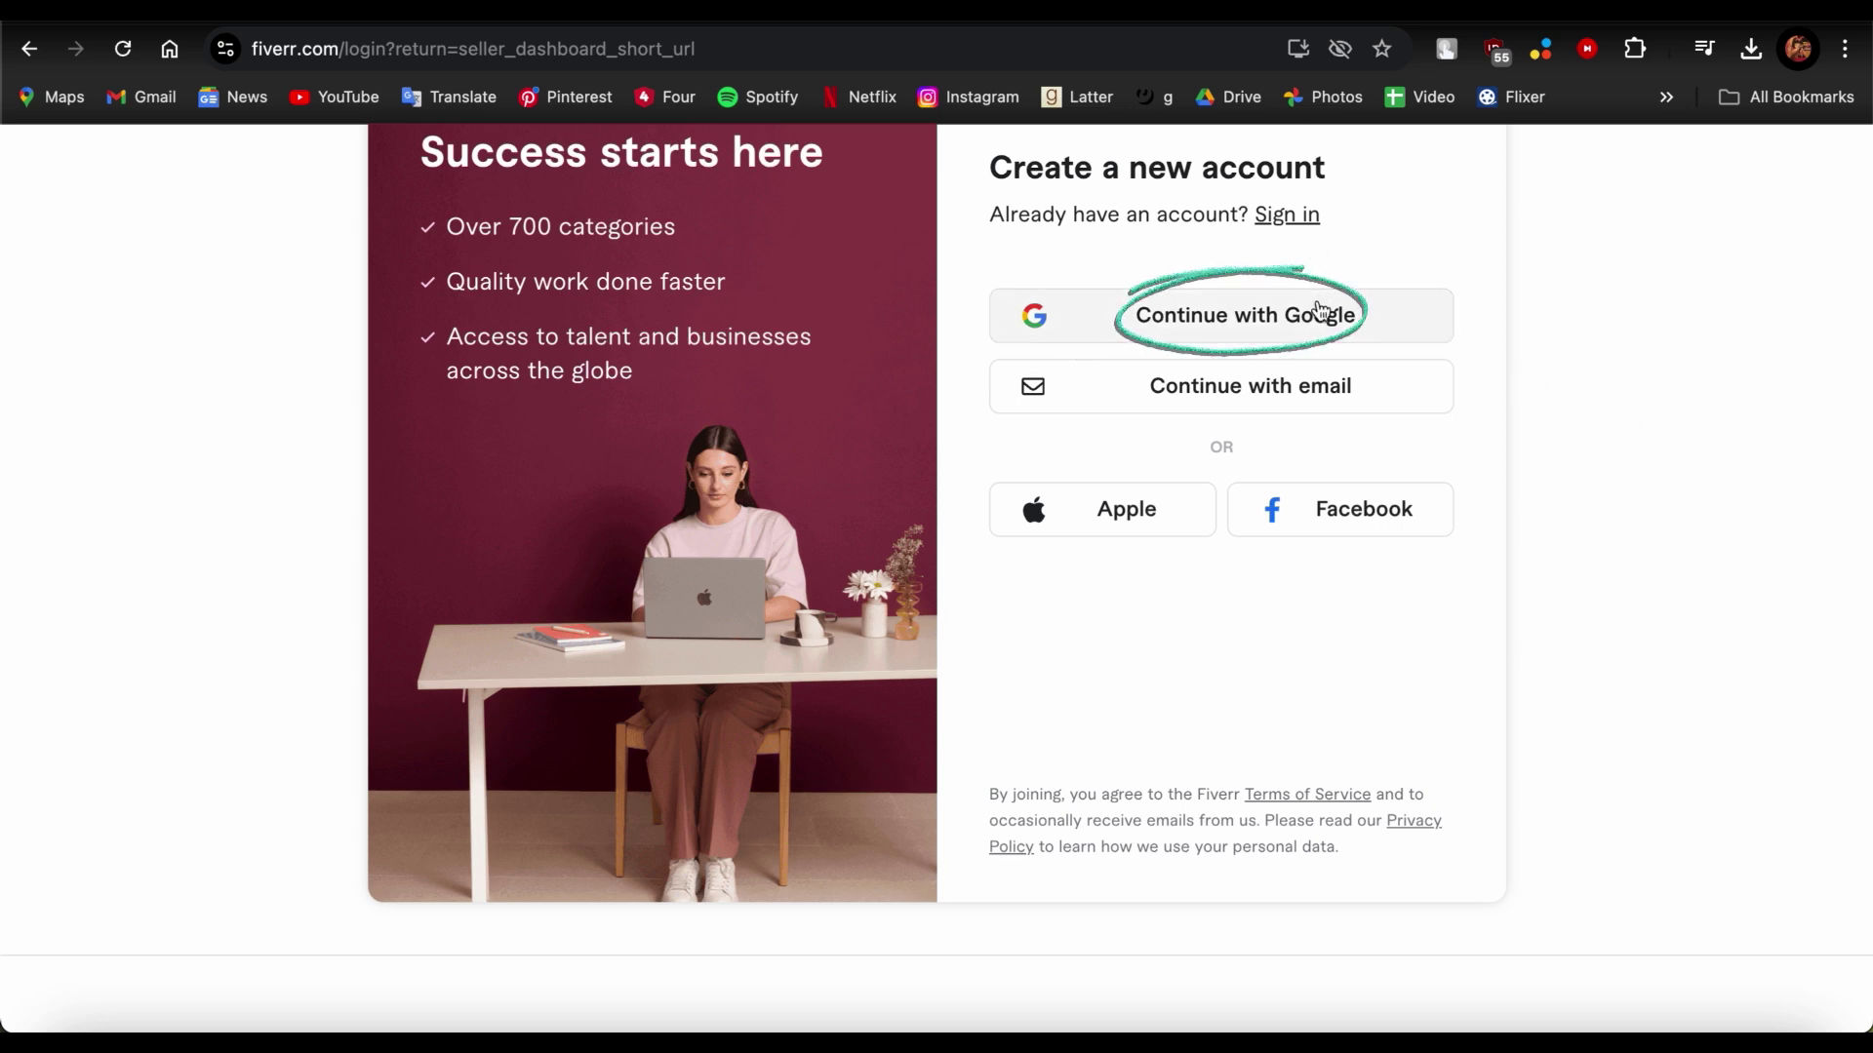
pyautogui.click(1366, 323)
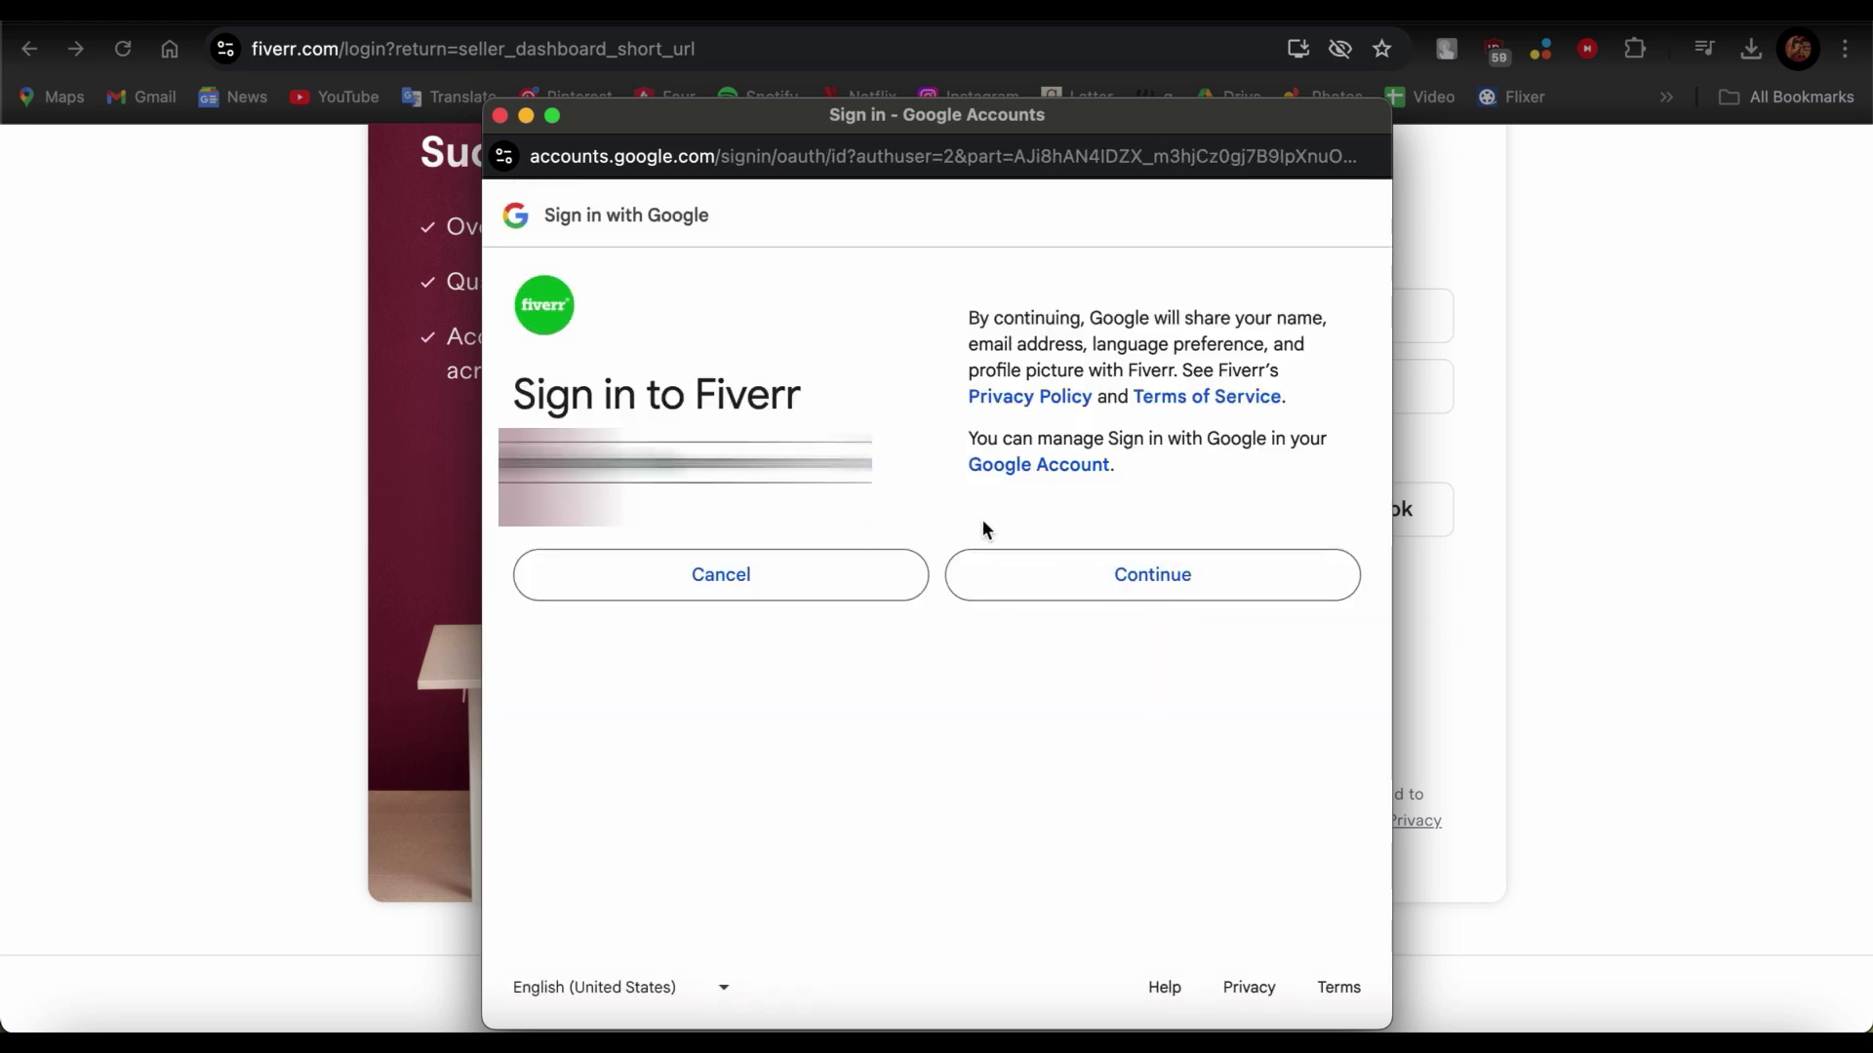
pyautogui.moveTo(536, 386); pyautogui.dragTo(977, 378)
pyautogui.click(824, 361)
pyautogui.moveTo(587, 354); pyautogui.dragTo(978, 361)
pyautogui.click(875, 321)
pyautogui.moveTo(875, 321); pyautogui.dragTo(1305, 392)
pyautogui.click(1278, 339)
pyautogui.click(1226, 593)
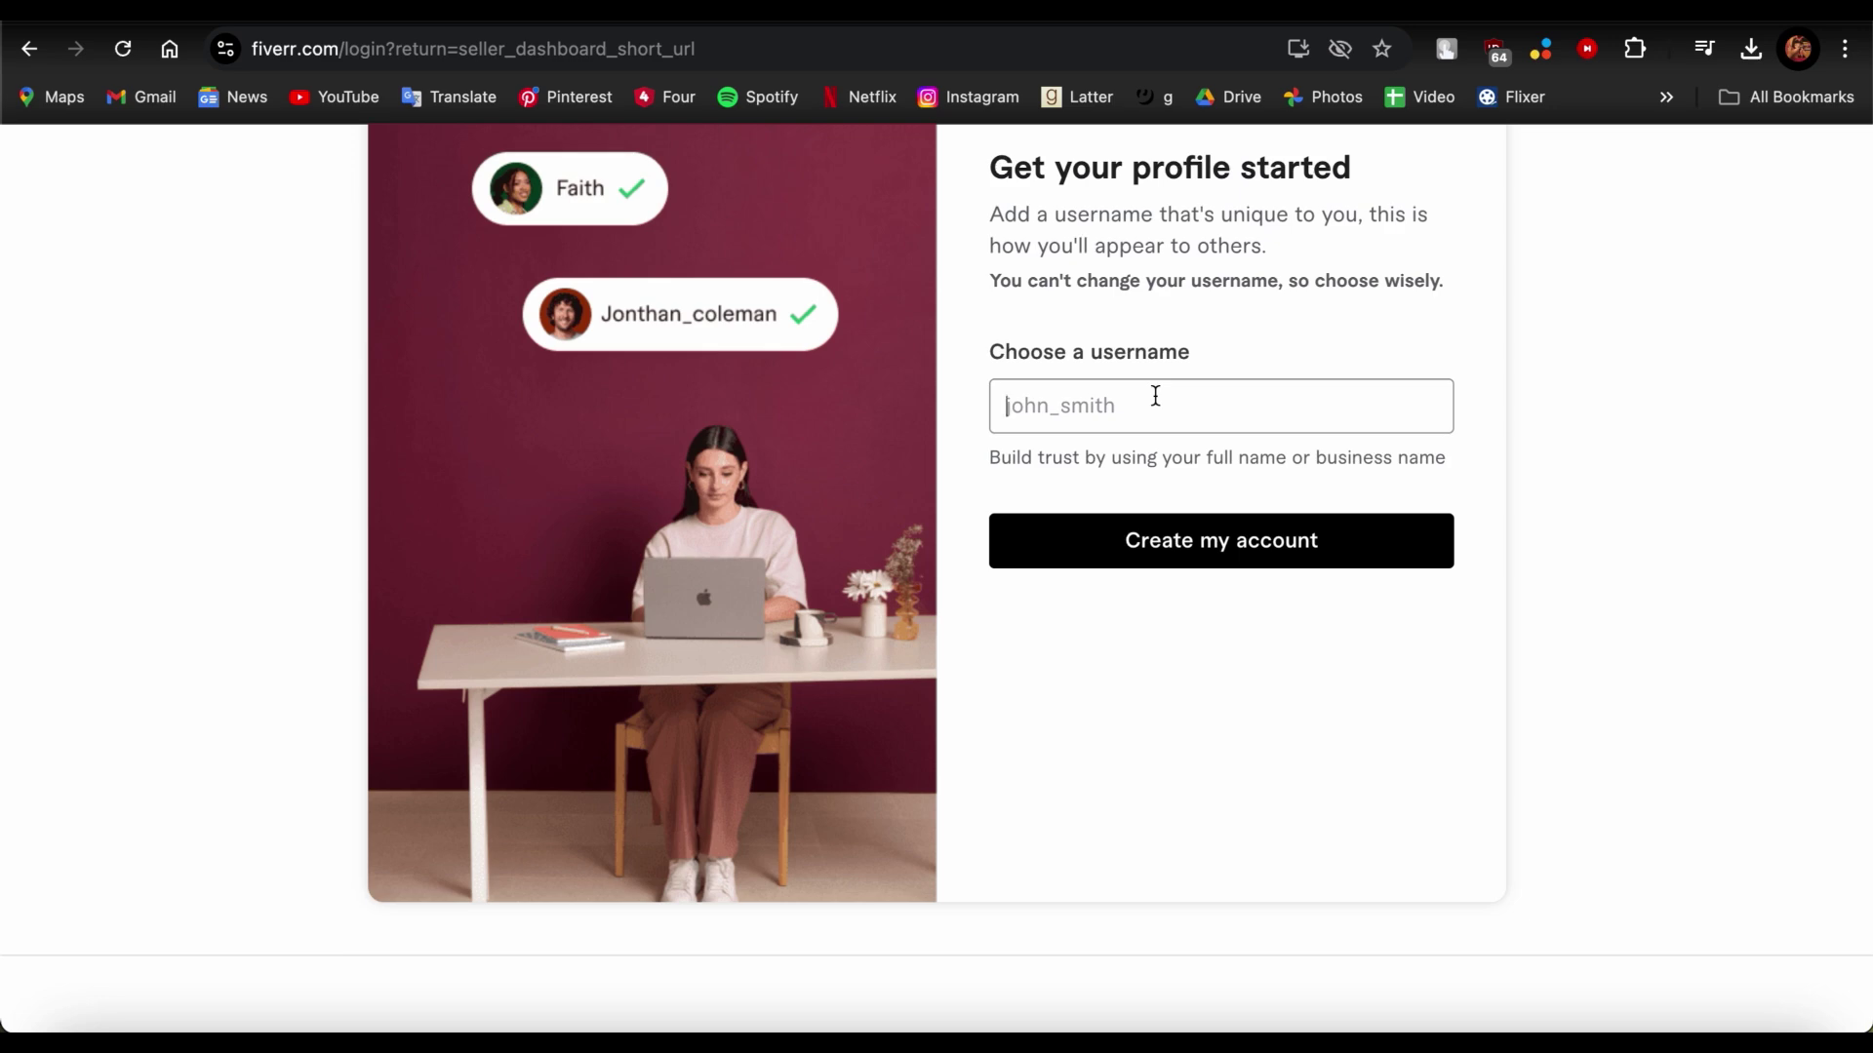
# Choose the username typeerh for the new profile and create the account
pyautogui.write('typeerh')
pyautogui.click(1227, 505)
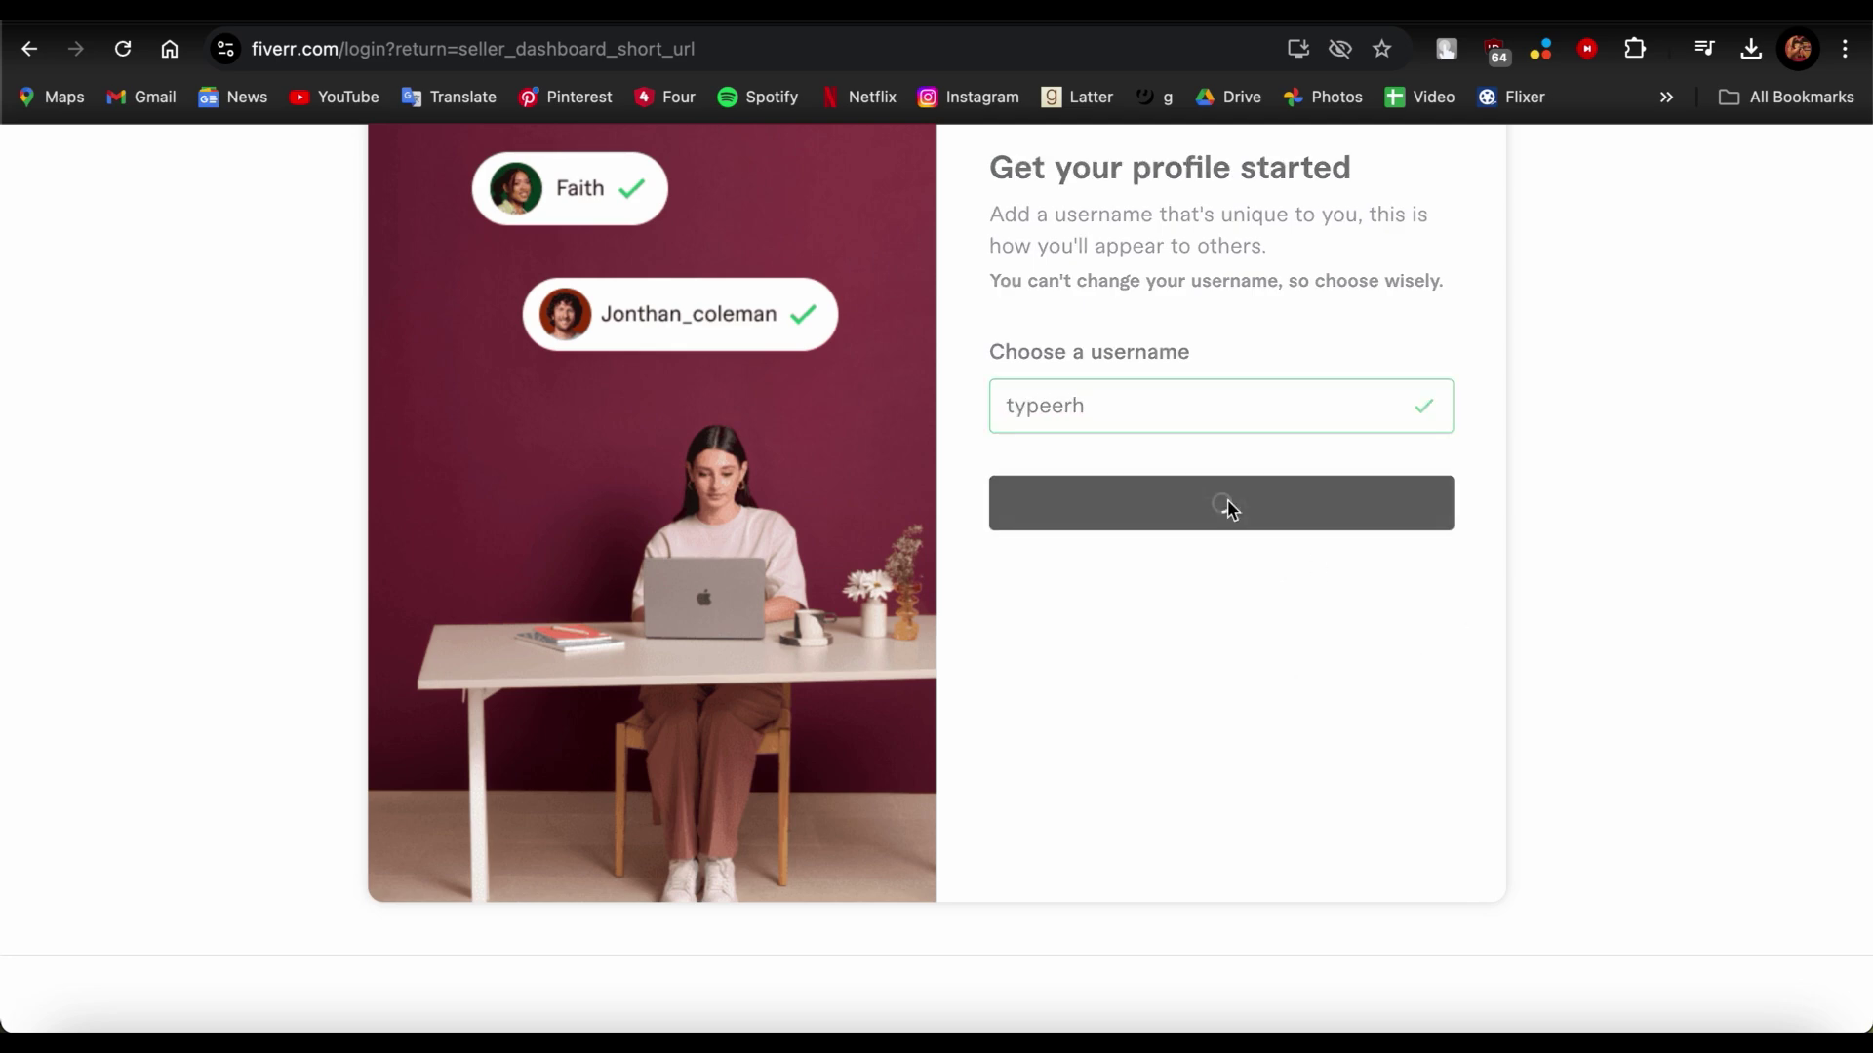
pyautogui.moveTo(476, 427); pyautogui.dragTo(1463, 529)
pyautogui.click(1361, 464)
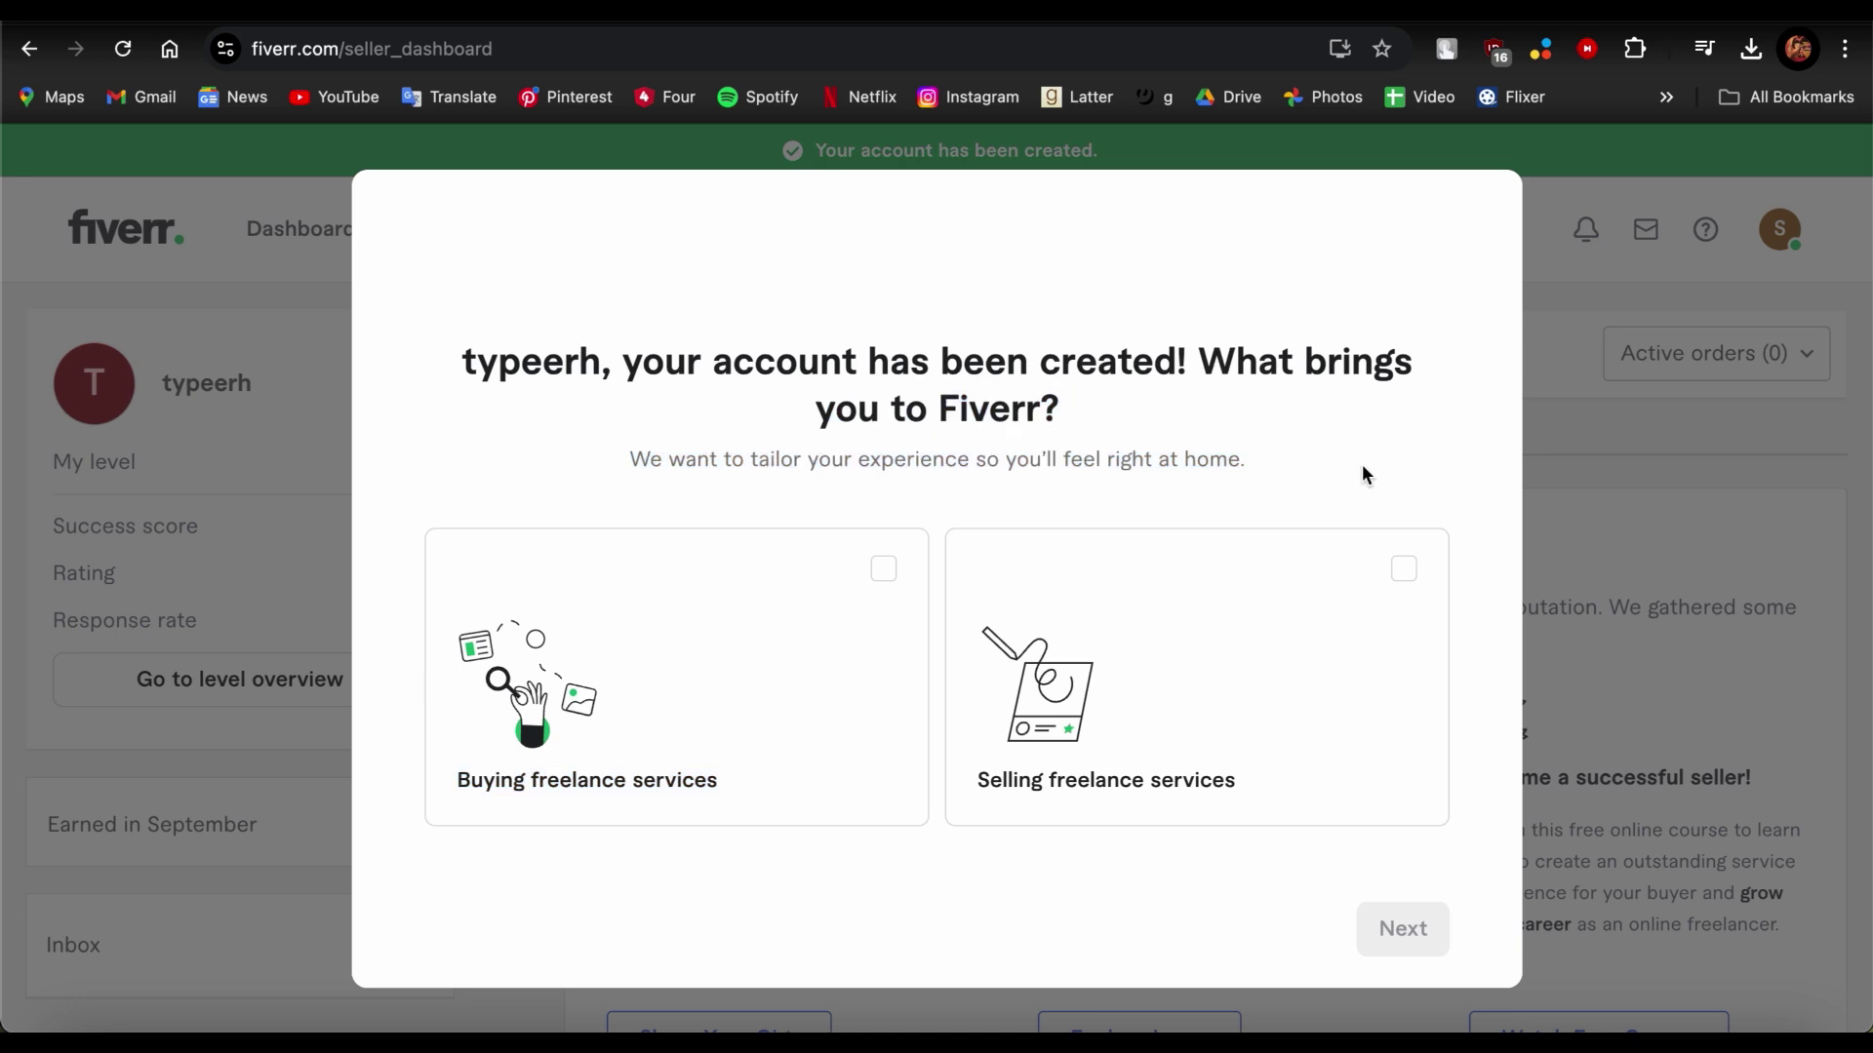
# Choose both selling and buying freelance services as the reasons for using Fiverr and proceed to the following question
pyautogui.moveTo(710, 358); pyautogui.dragTo(1318, 426)
pyautogui.click(1319, 427)
pyautogui.moveTo(820, 288); pyautogui.dragTo(1313, 468)
pyautogui.click(1278, 423)
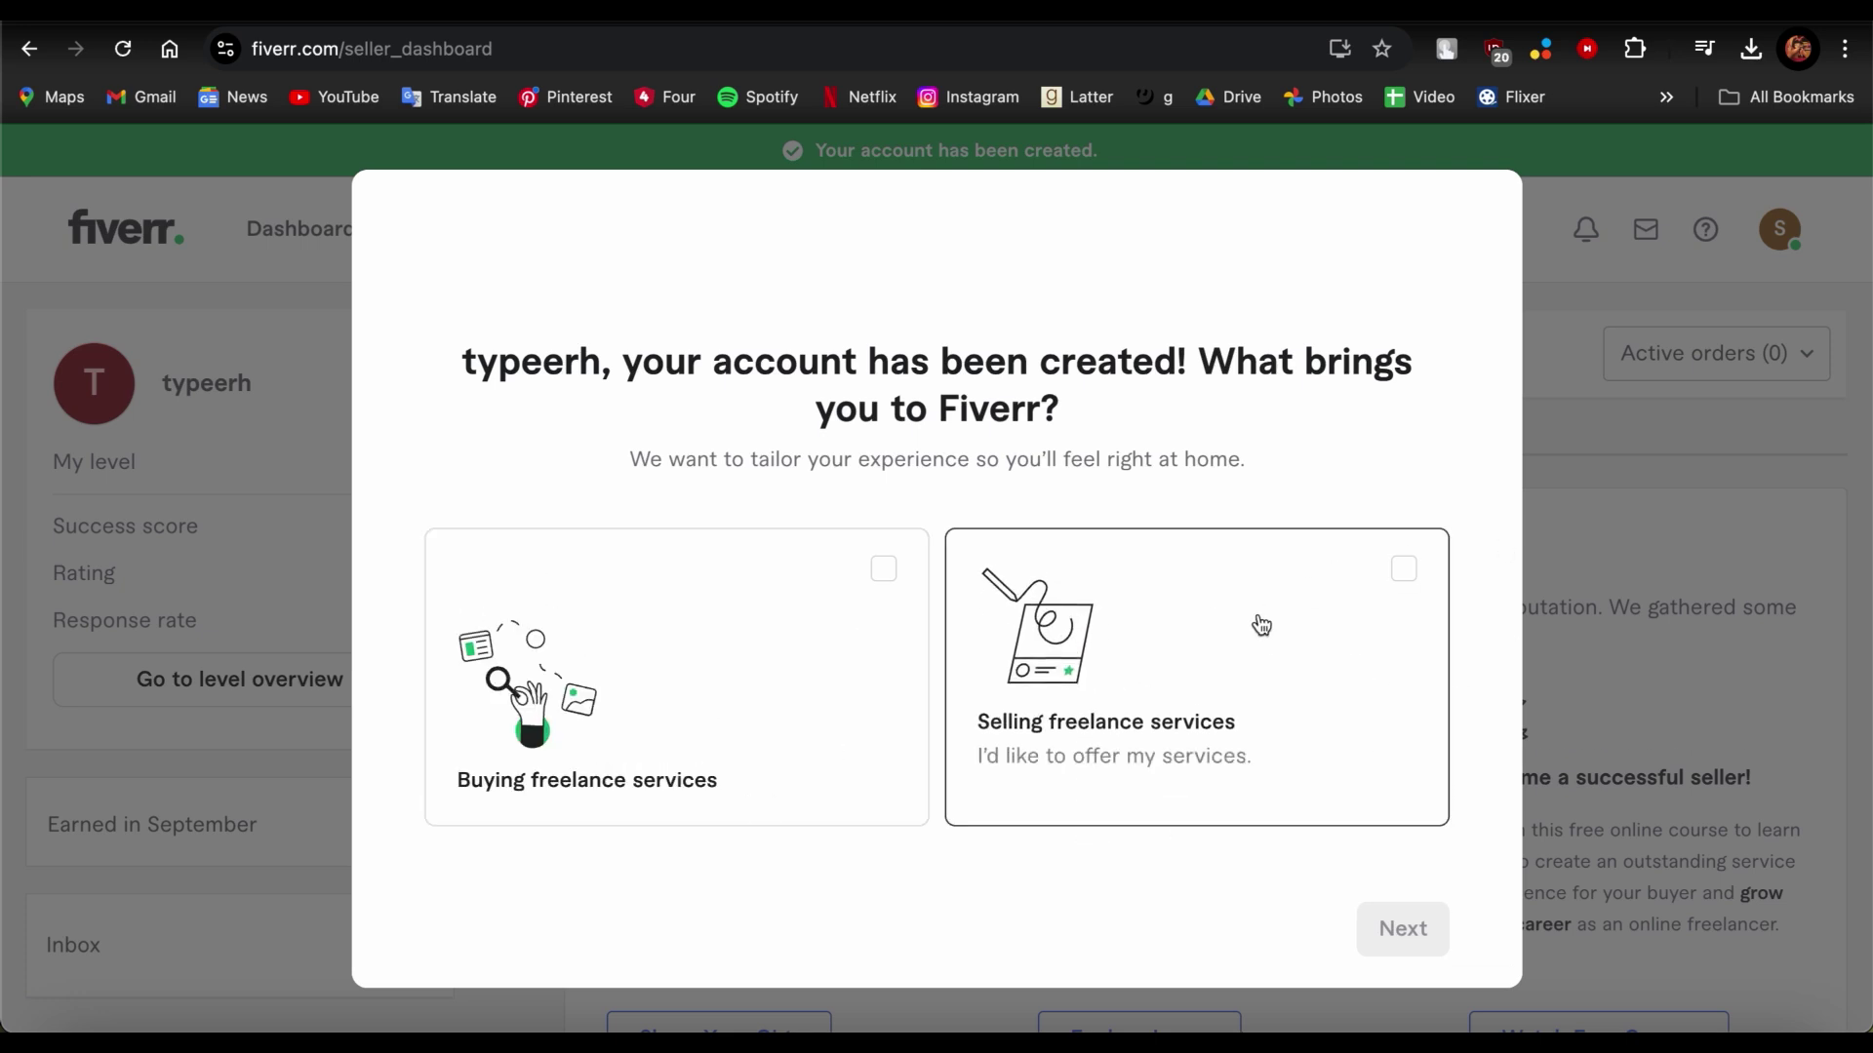
pyautogui.click(1261, 626)
pyautogui.click(741, 672)
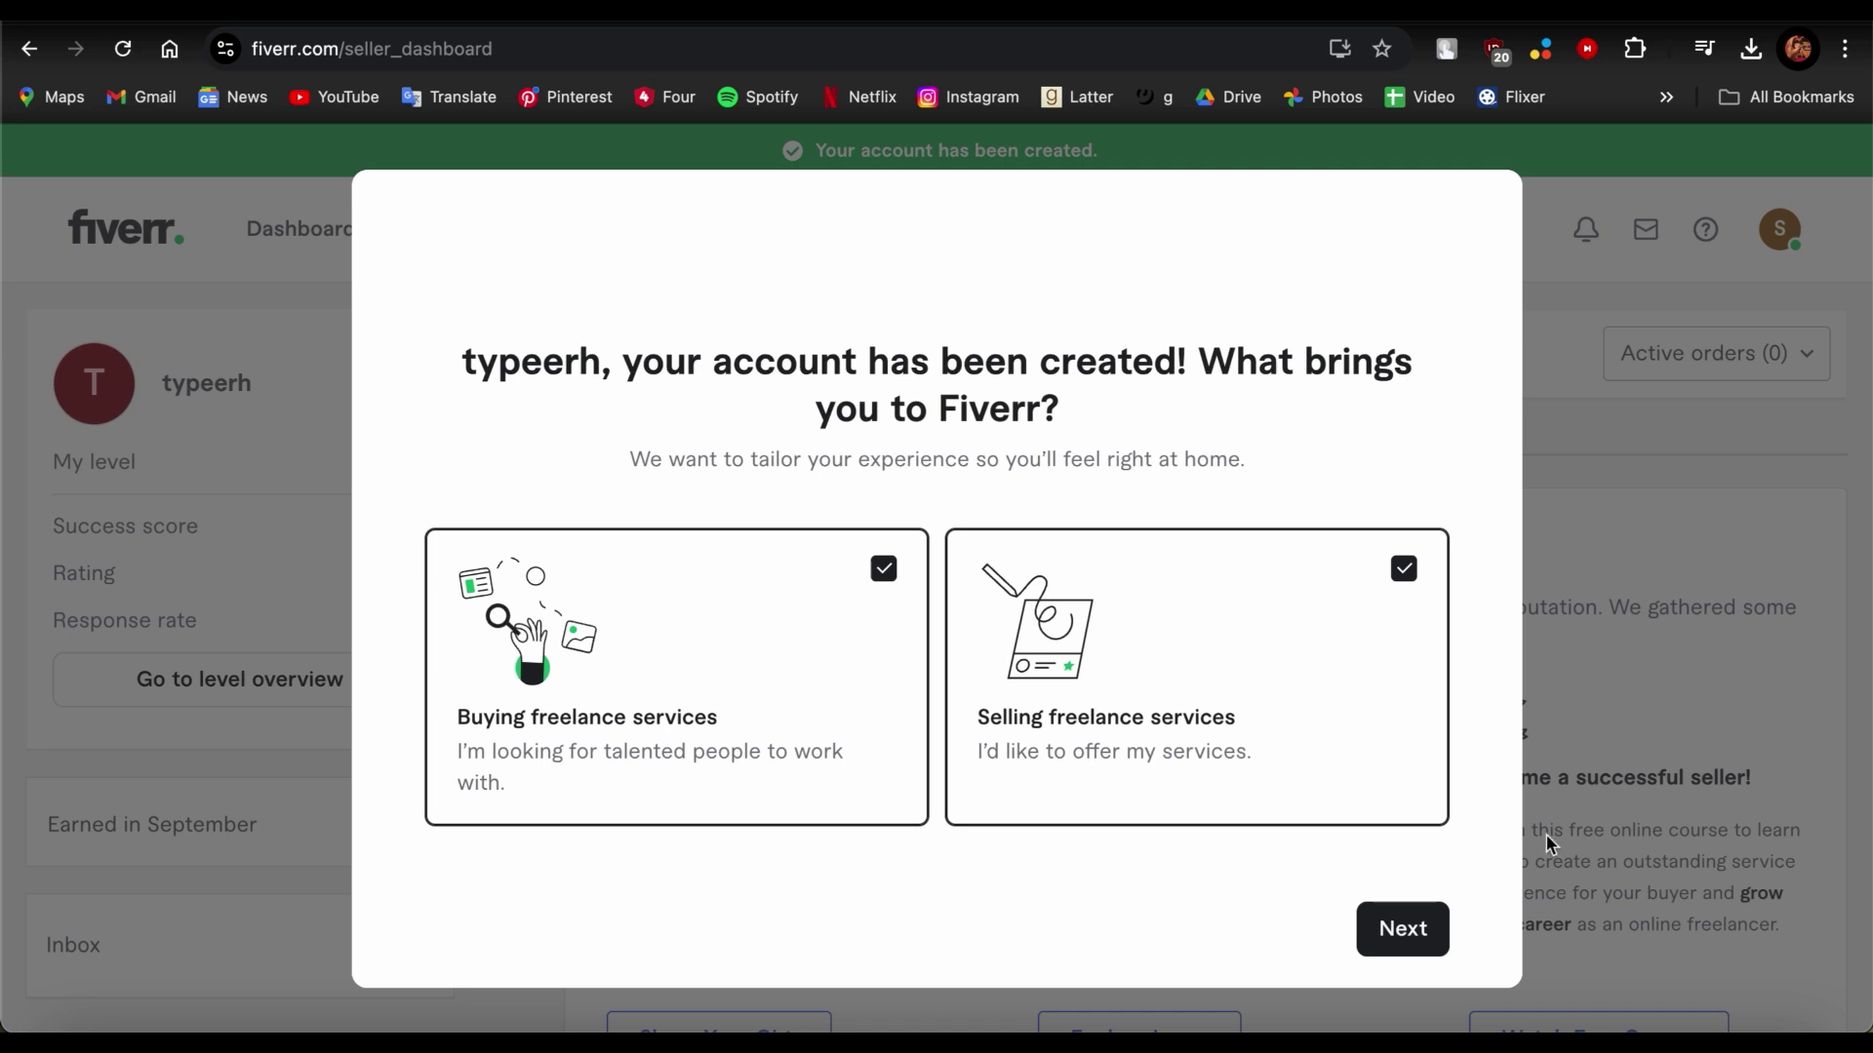
pyautogui.click(1405, 942)
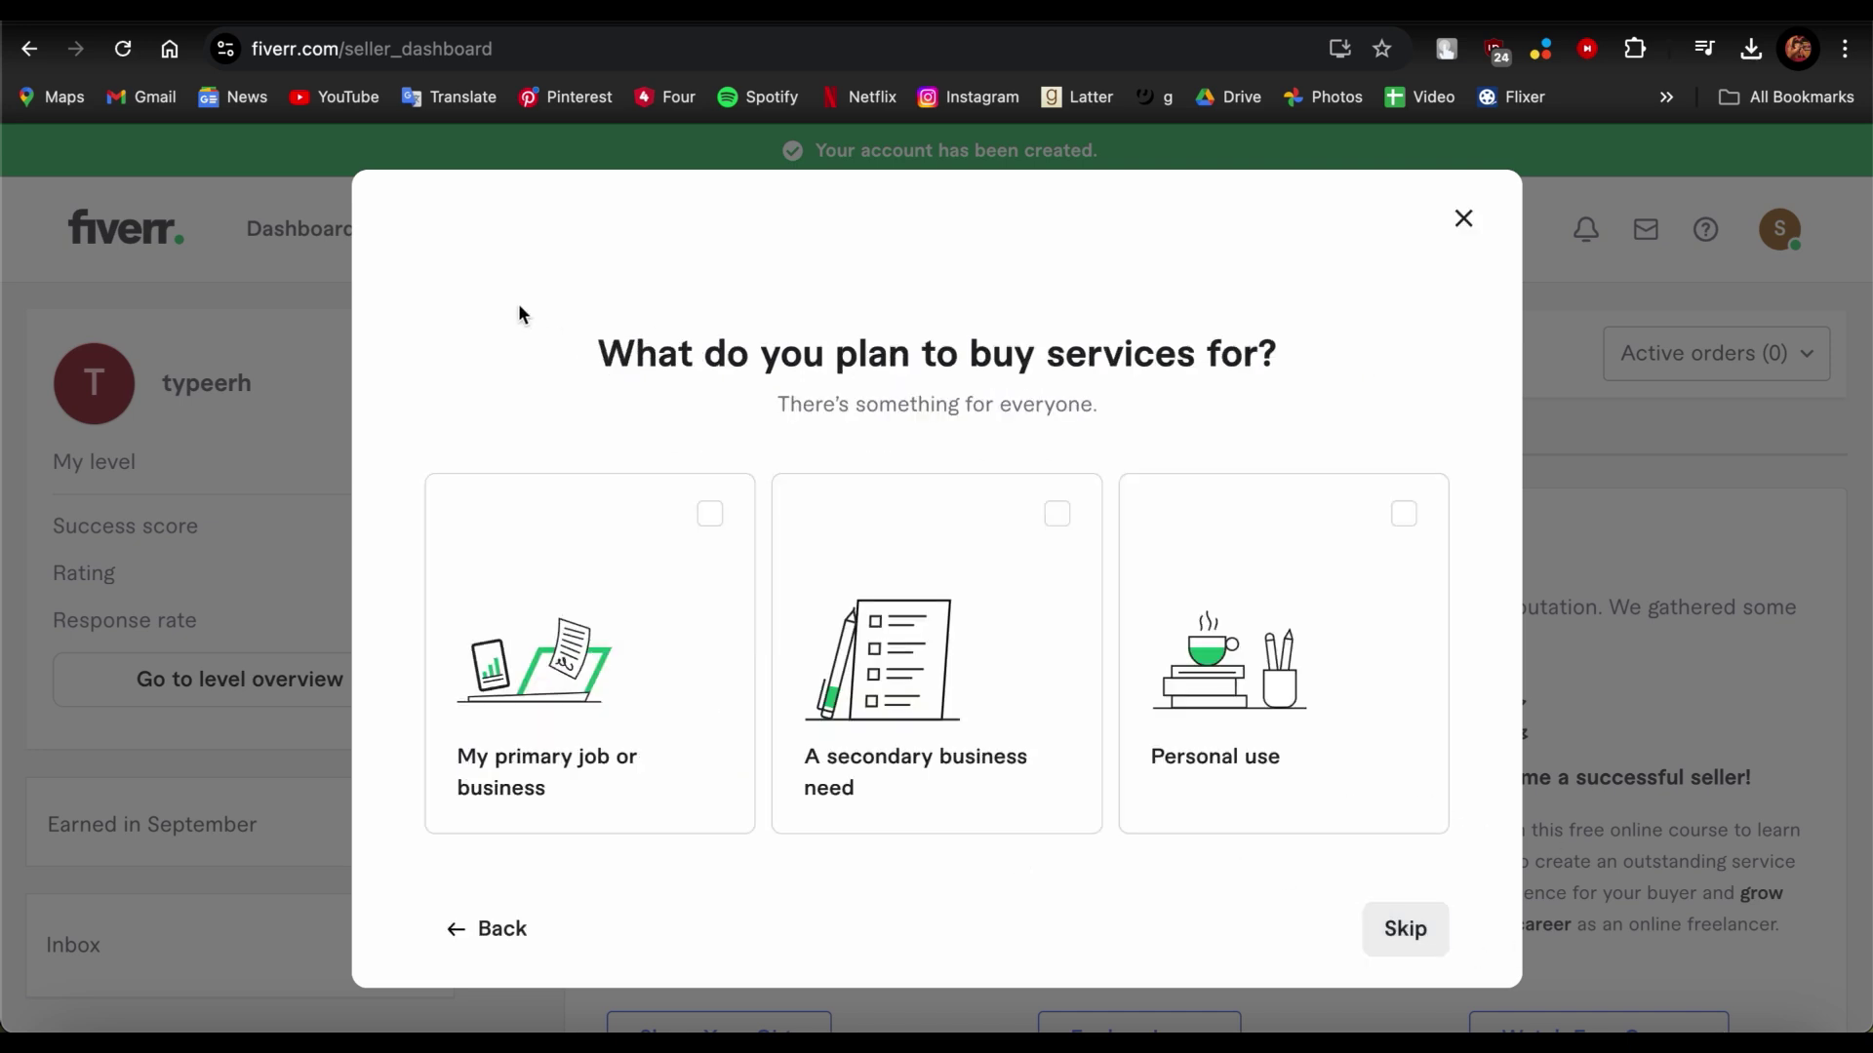
# Answer that services are bought for personal use and proceed
pyautogui.moveTo(459, 335); pyautogui.dragTo(1445, 405)
pyautogui.click(1446, 406)
pyautogui.click(1356, 584)
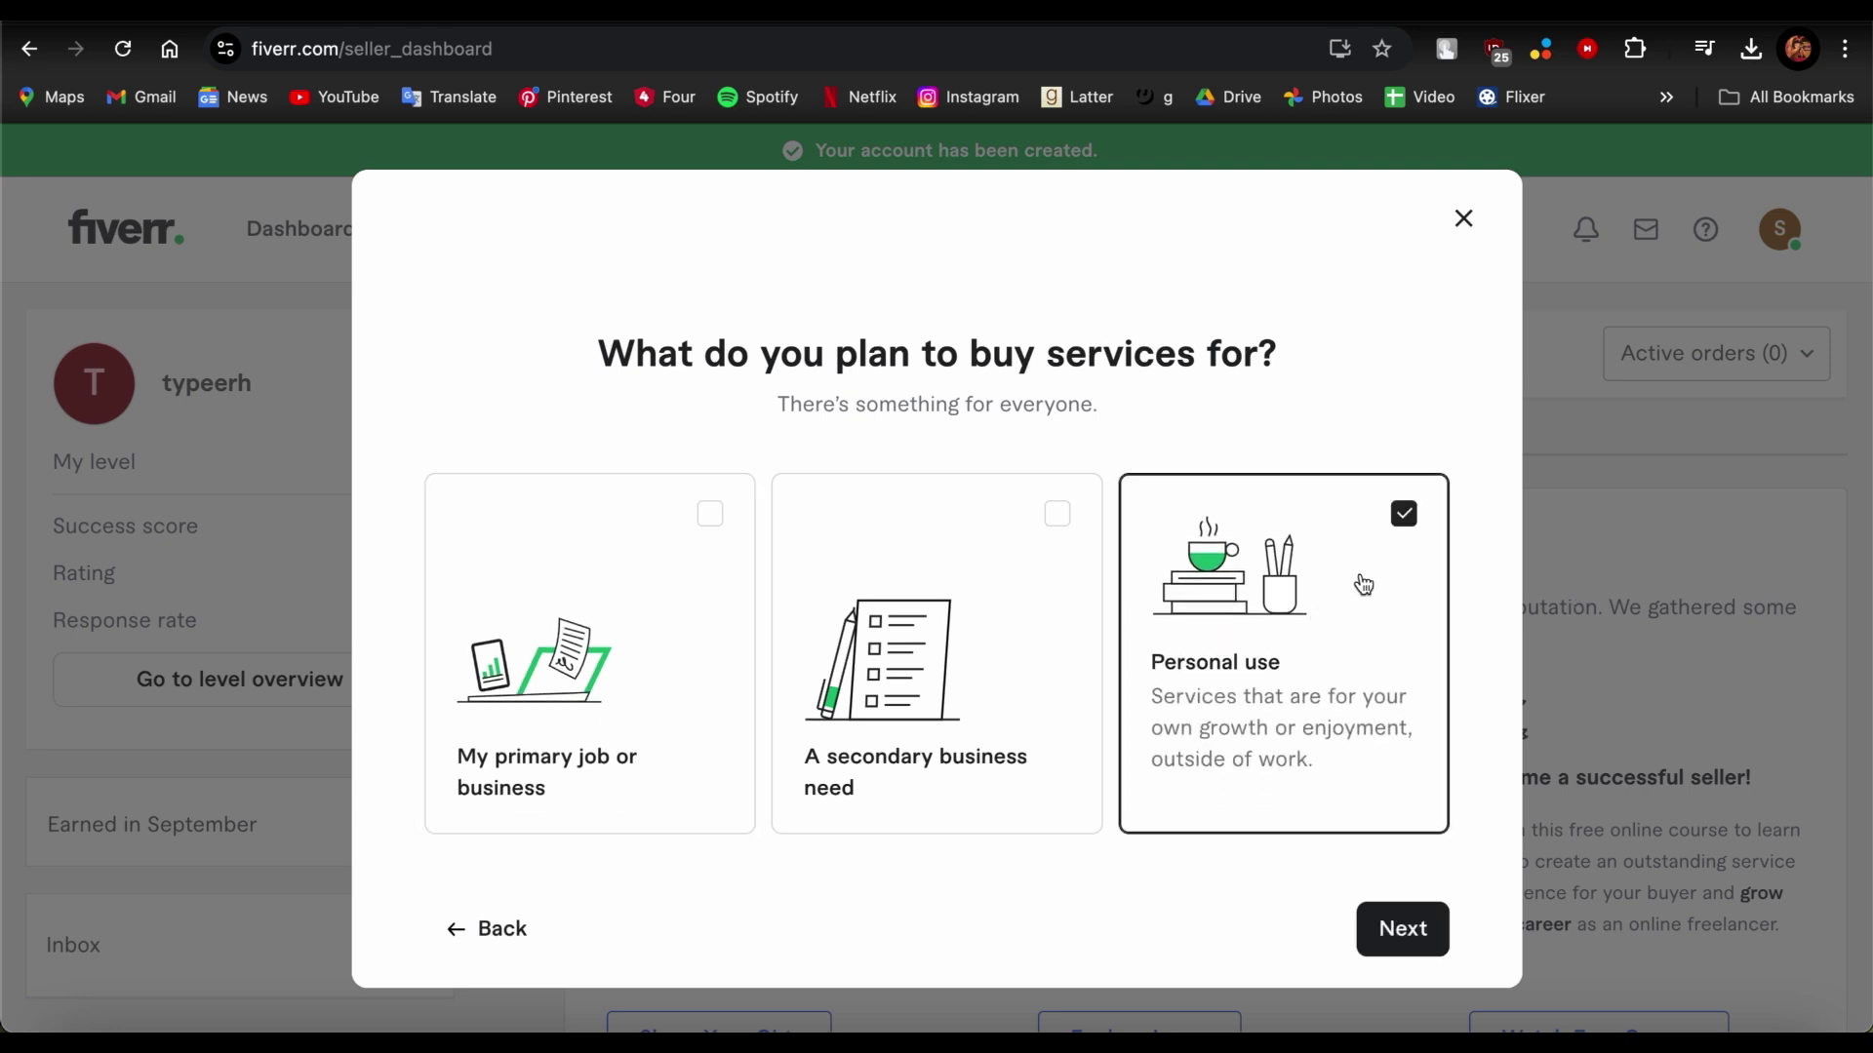
pyautogui.click(1432, 935)
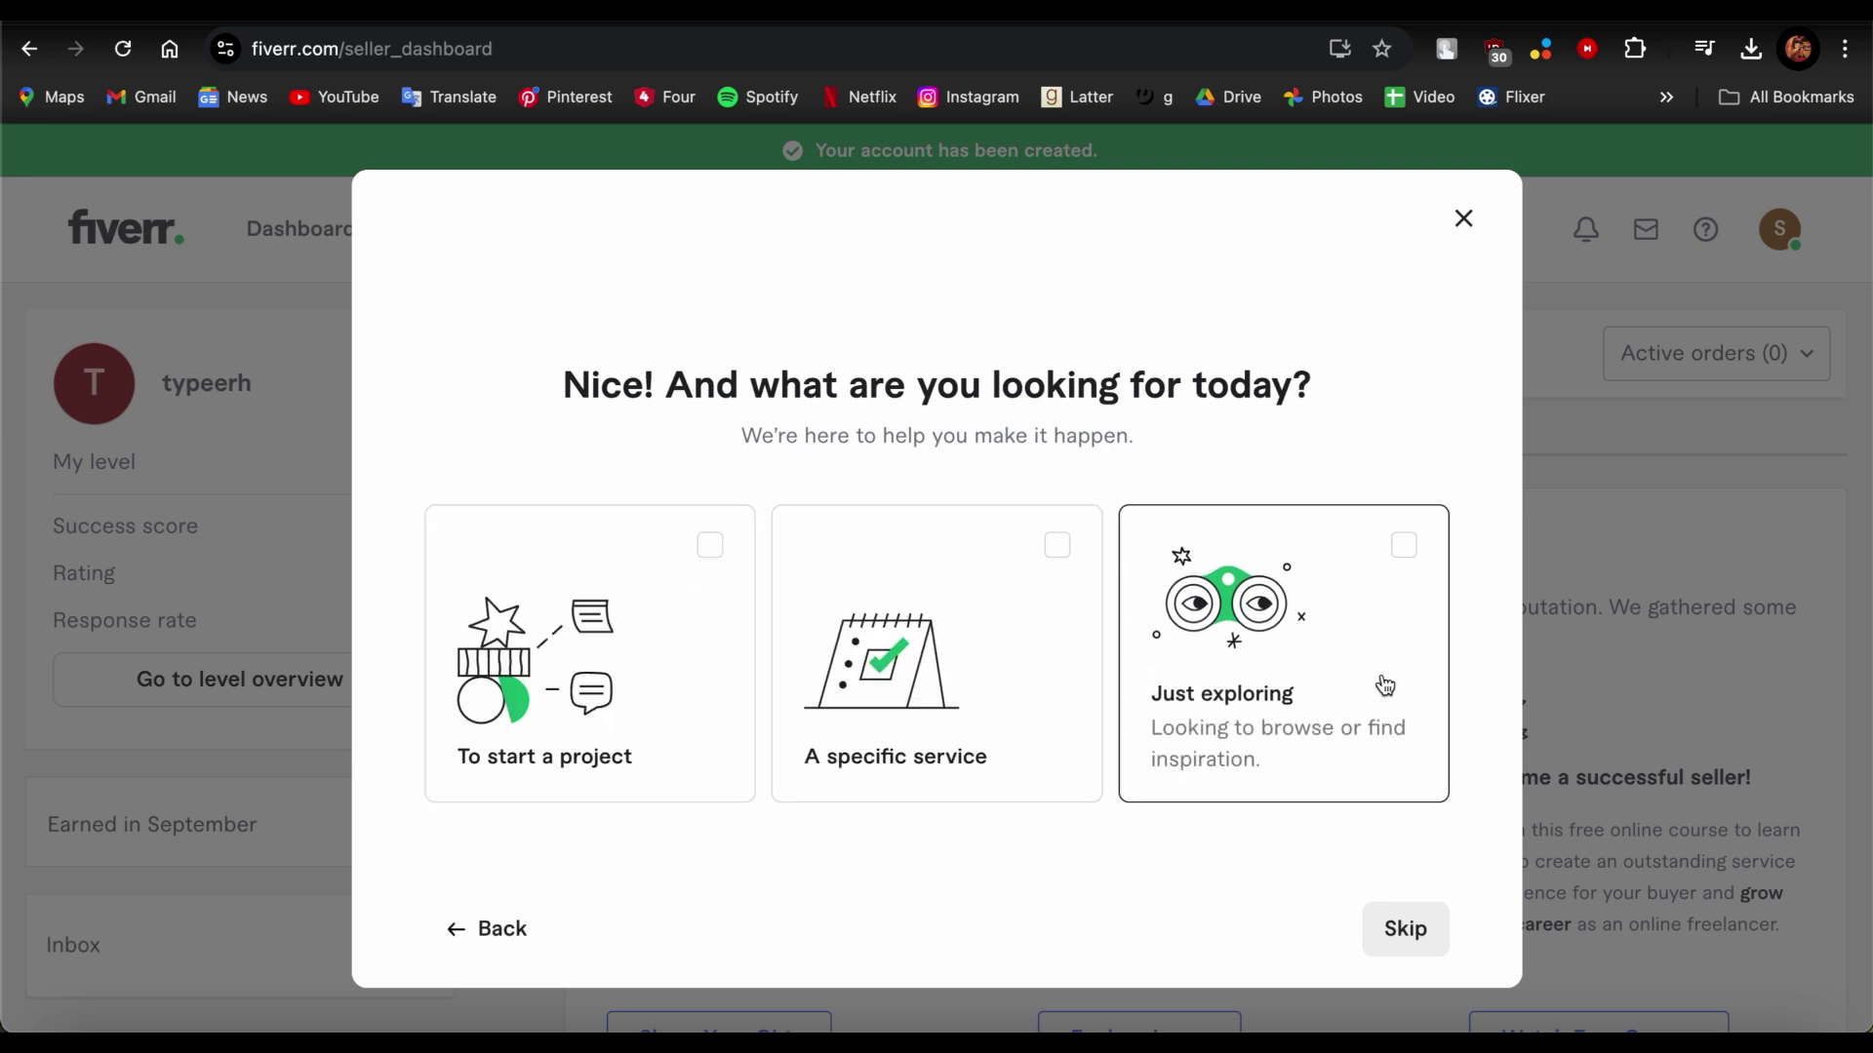
# Answer that you are just exploring, finish the onboarding questions and start exploring Fiverr
pyautogui.click(1381, 573)
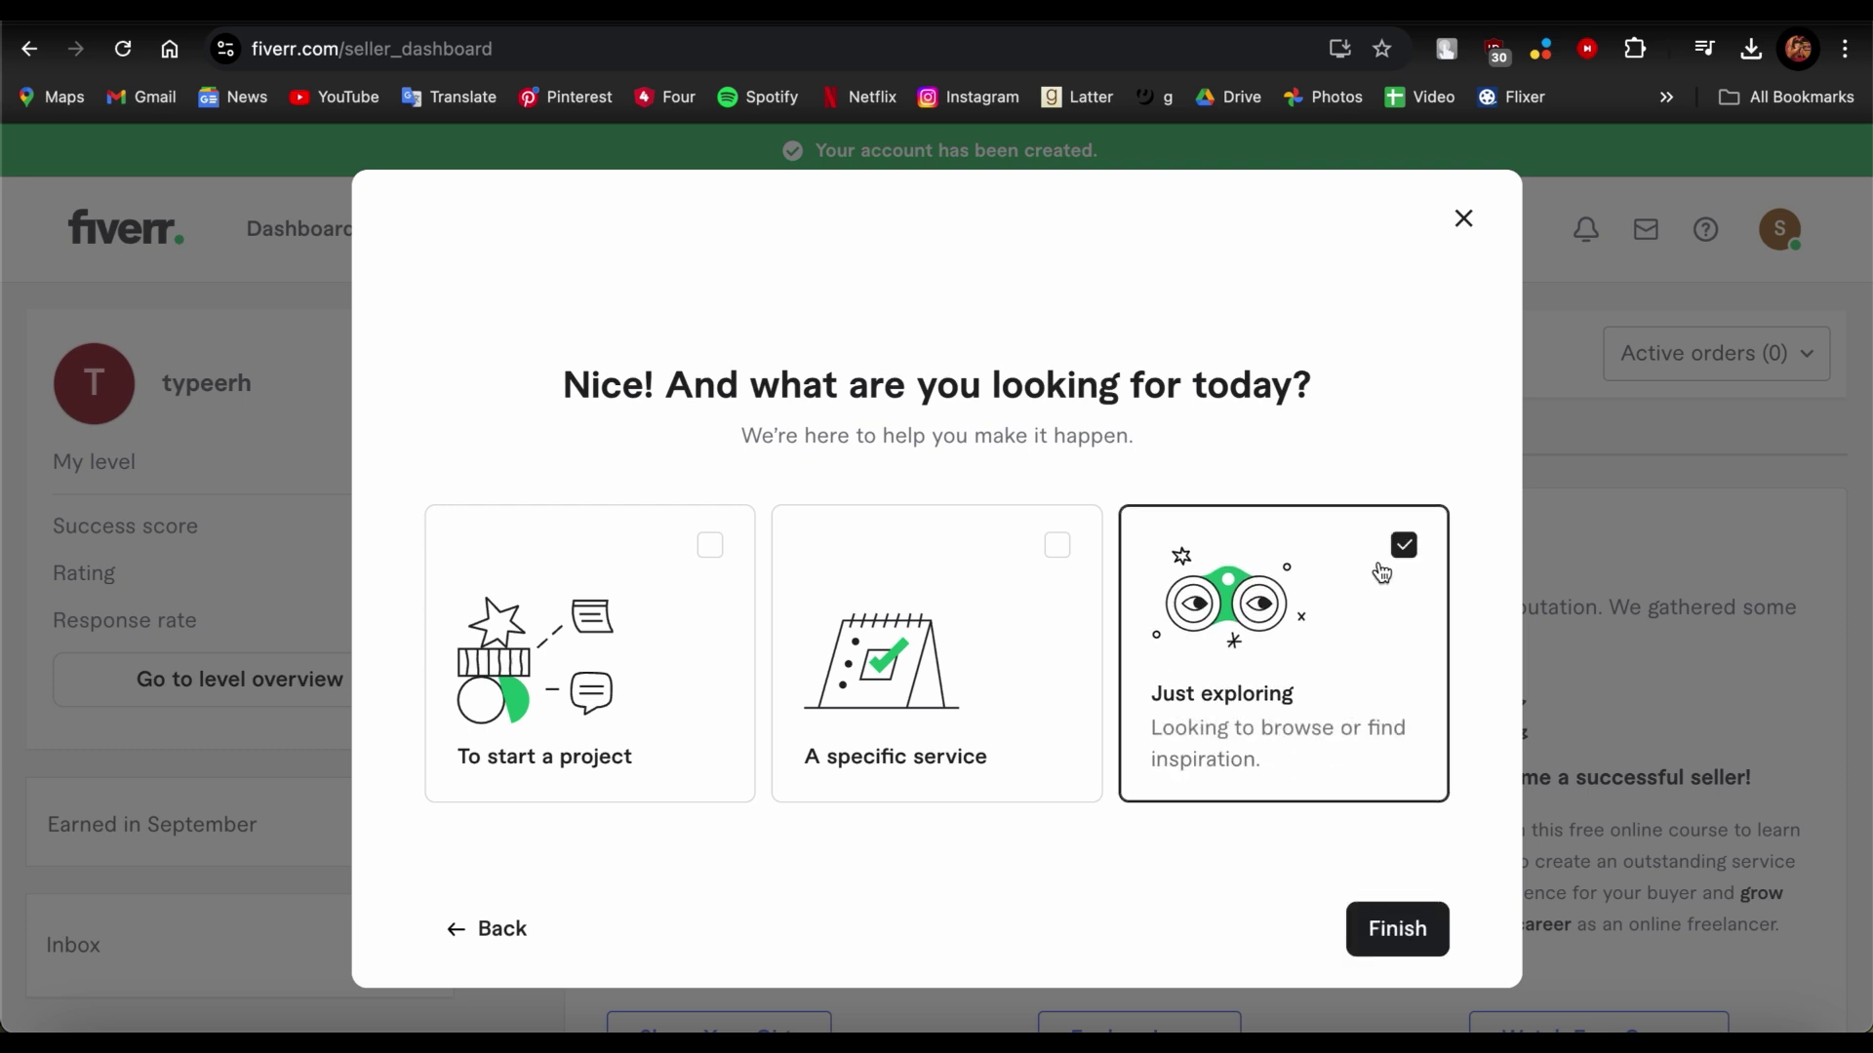
pyautogui.click(1399, 931)
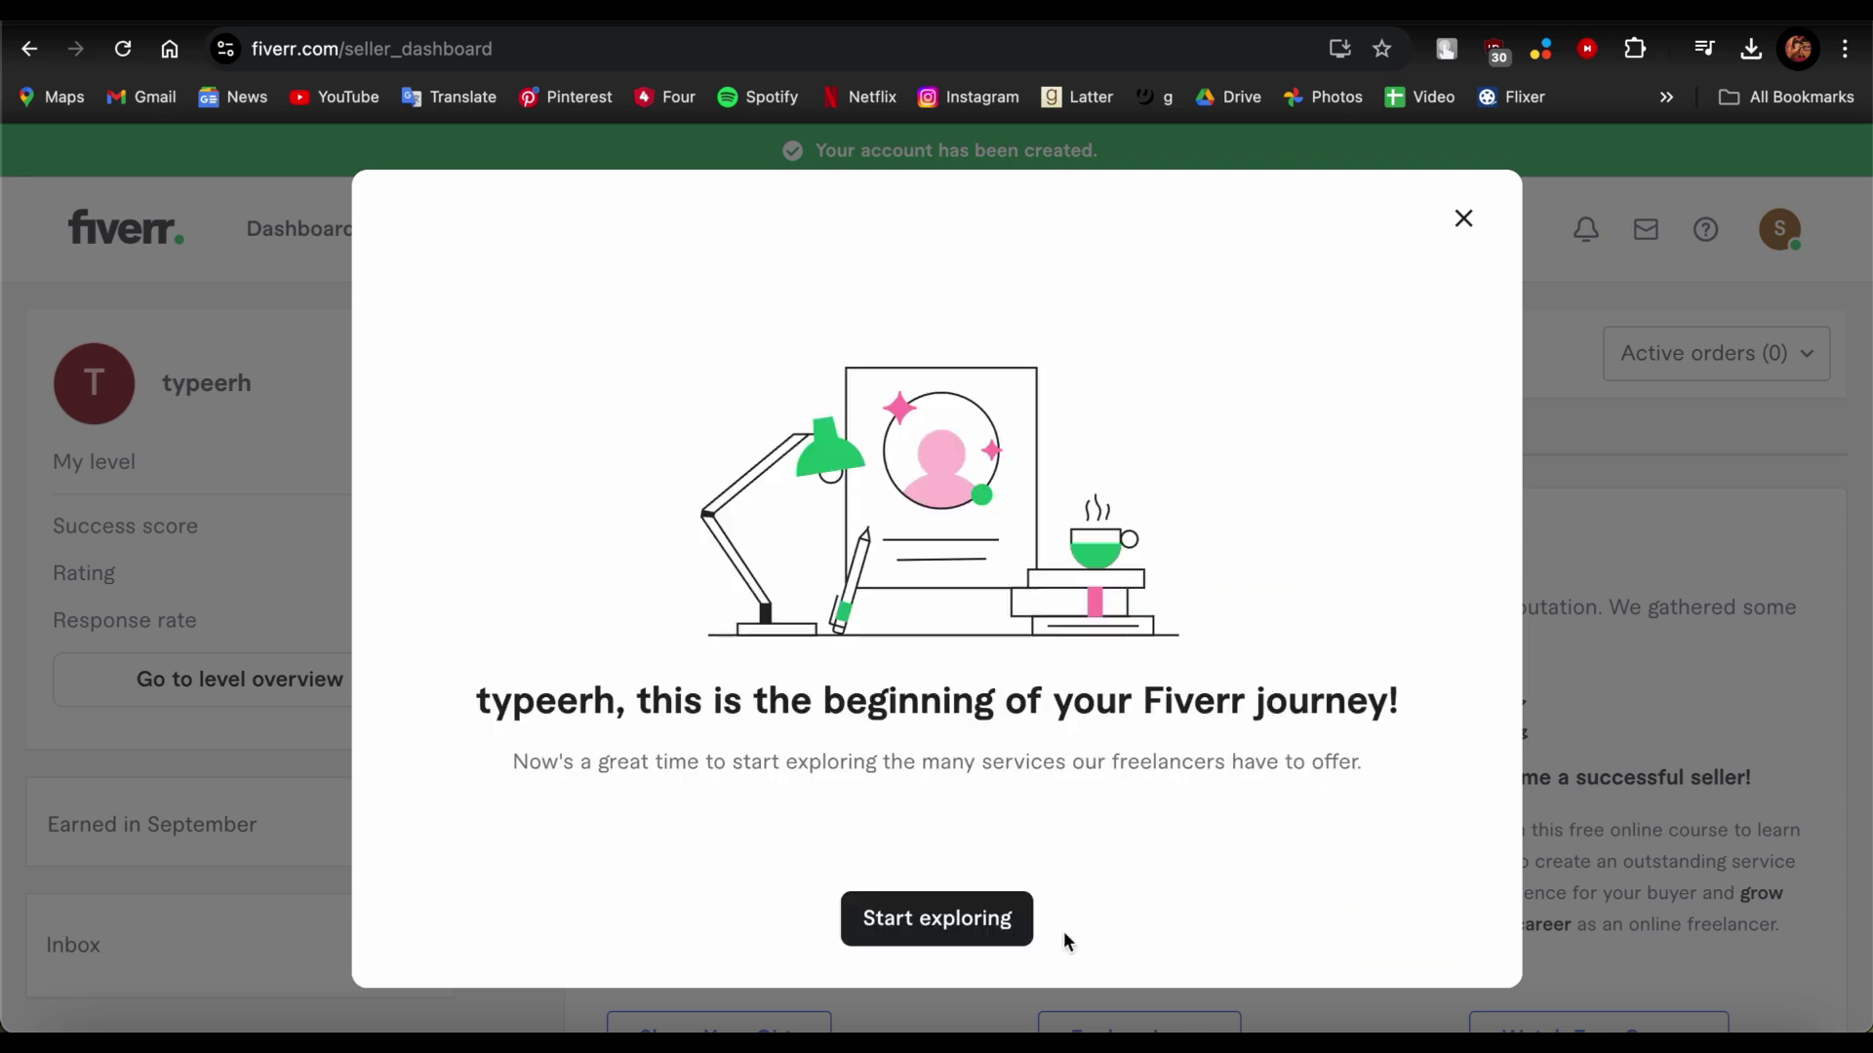
pyautogui.click(944, 921)
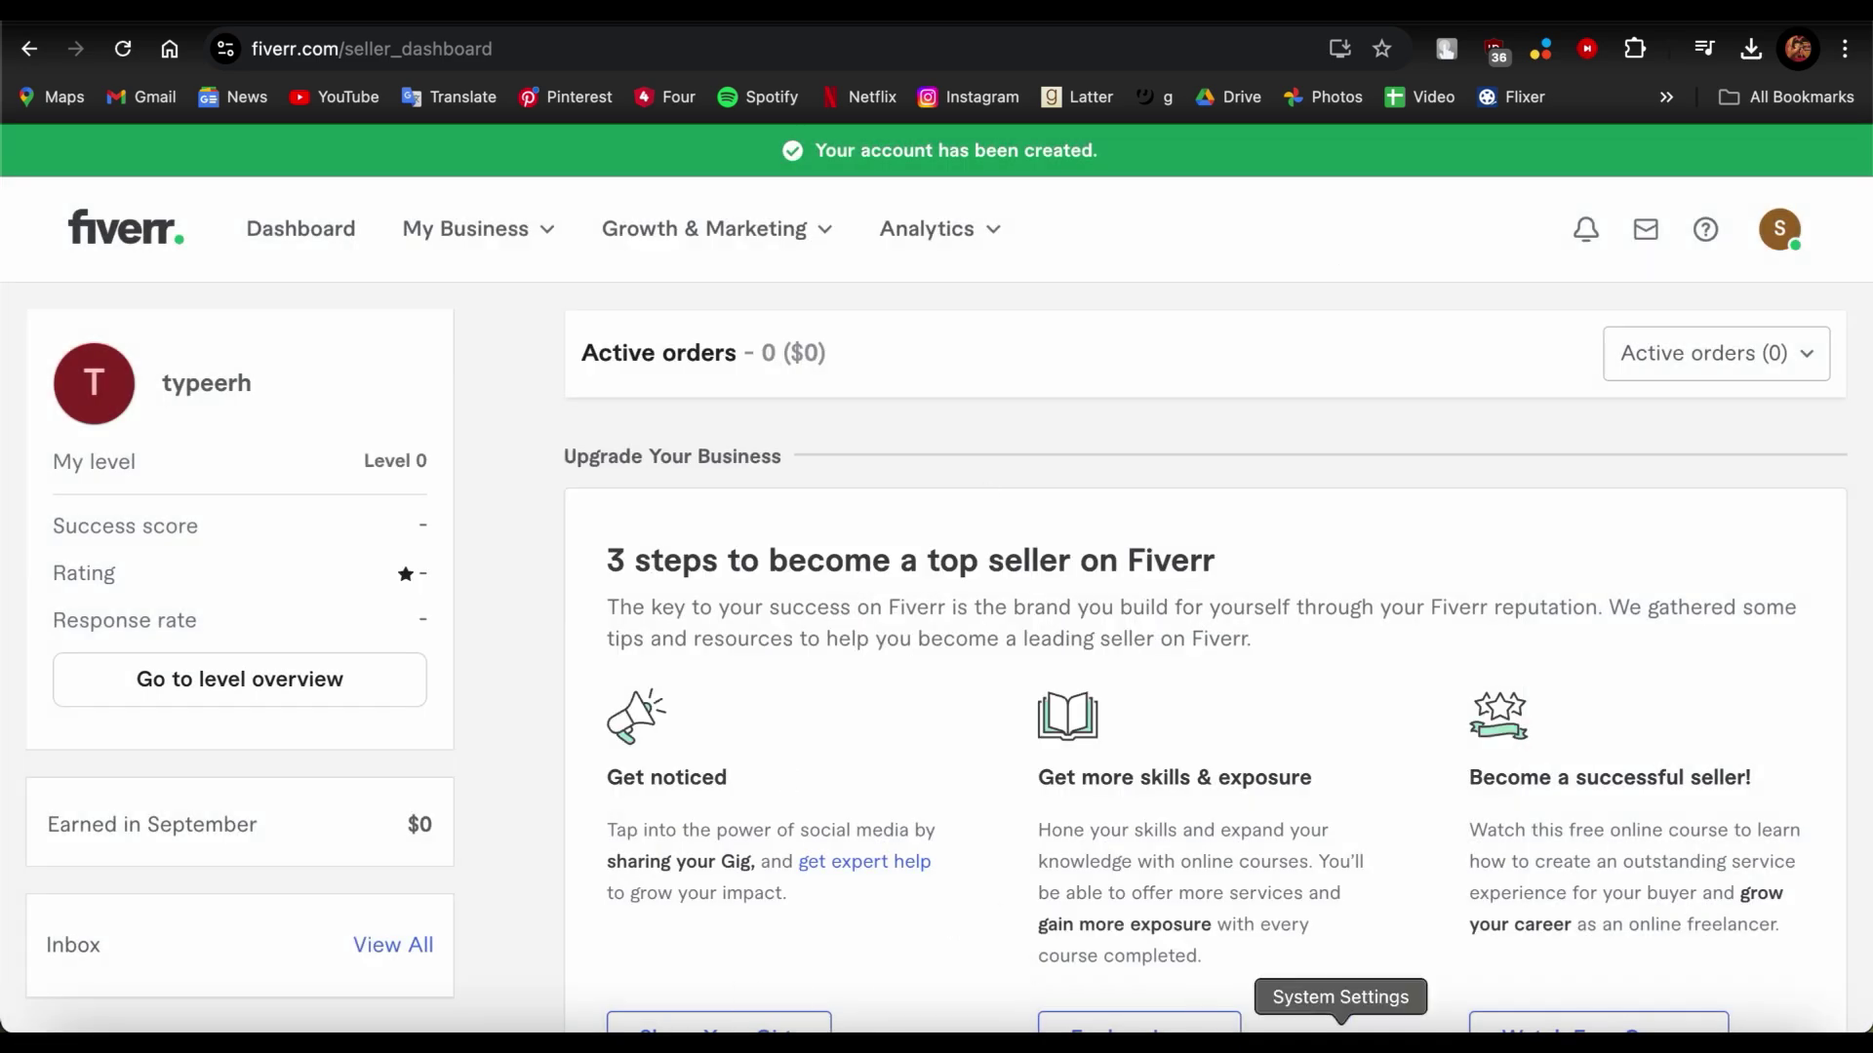
# Look over the seller dashboard and dismiss the business solution question on the buyer home page
pyautogui.scroll(-15, 1383, 816)
pyautogui.scroll(15, 1370, 407)
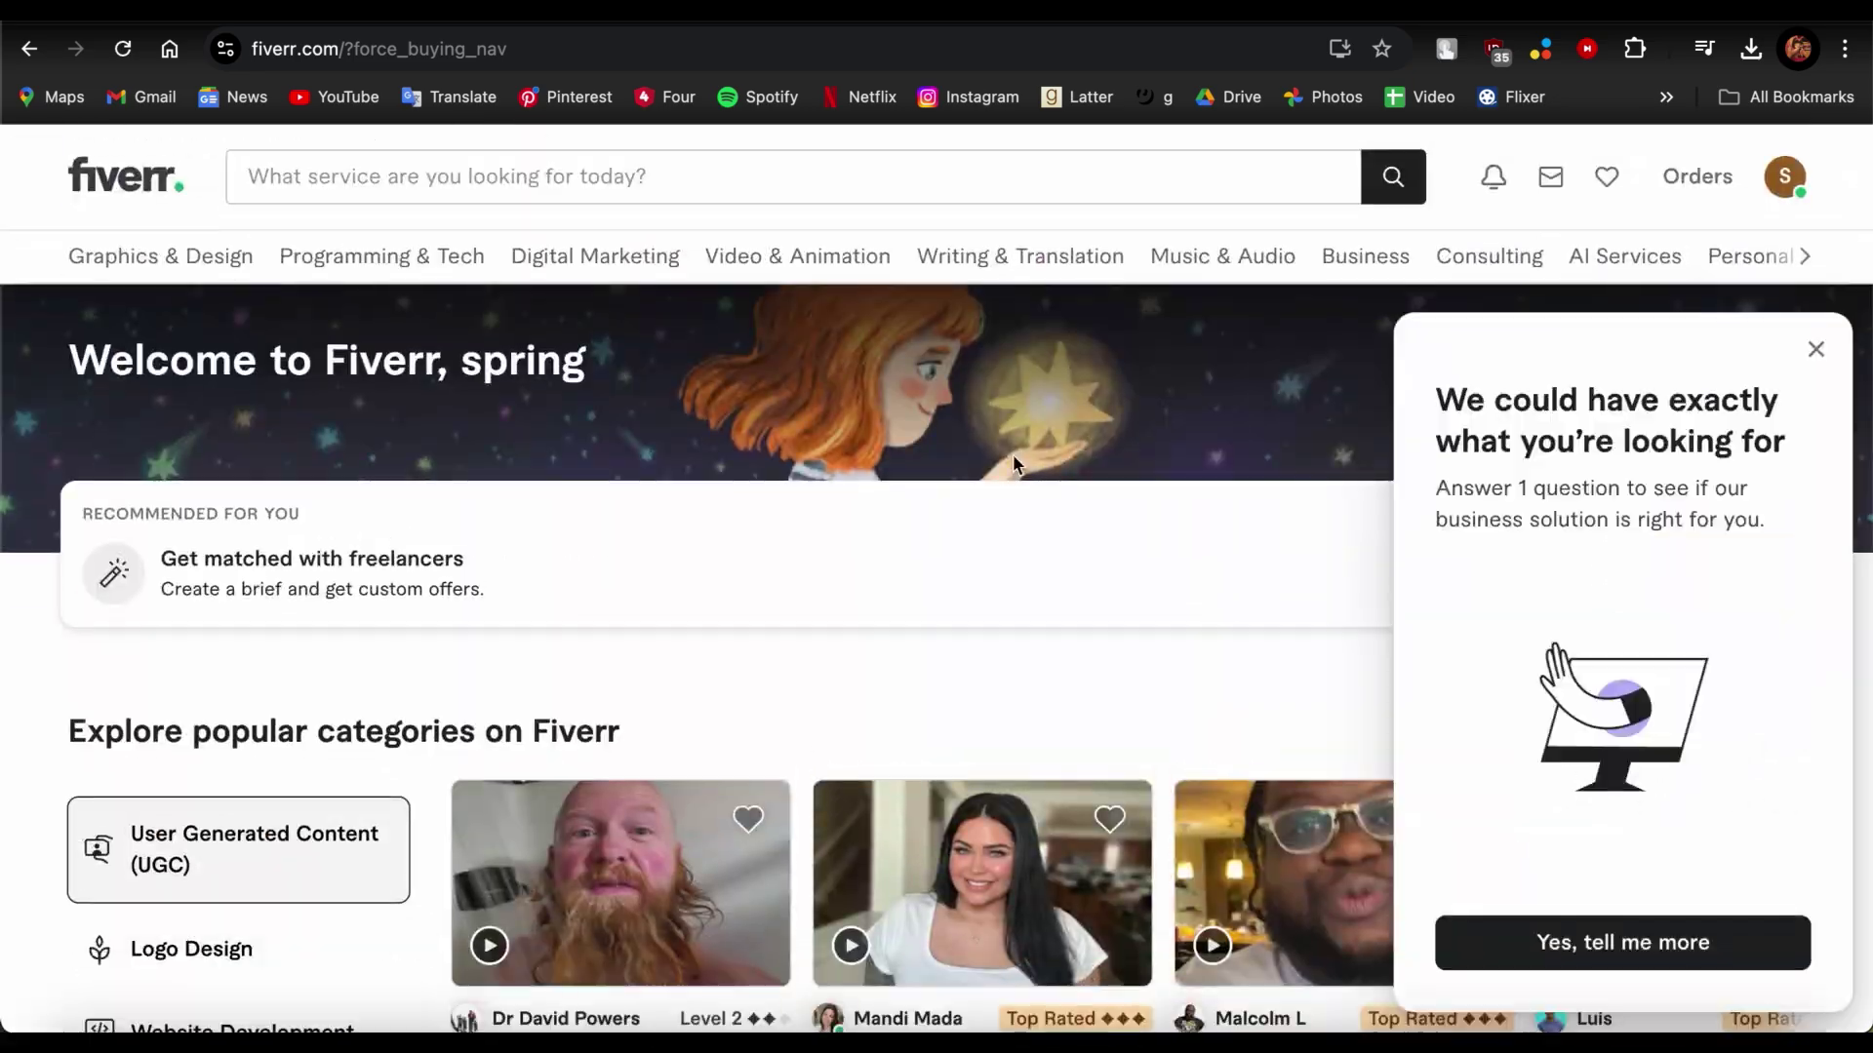
pyautogui.click(1815, 349)
# Browse the works on the home page, view the delivery page of the forest woman illustration and return
pyautogui.scroll(-10, 843, 600)
pyautogui.scroll(-10, 844, 600)
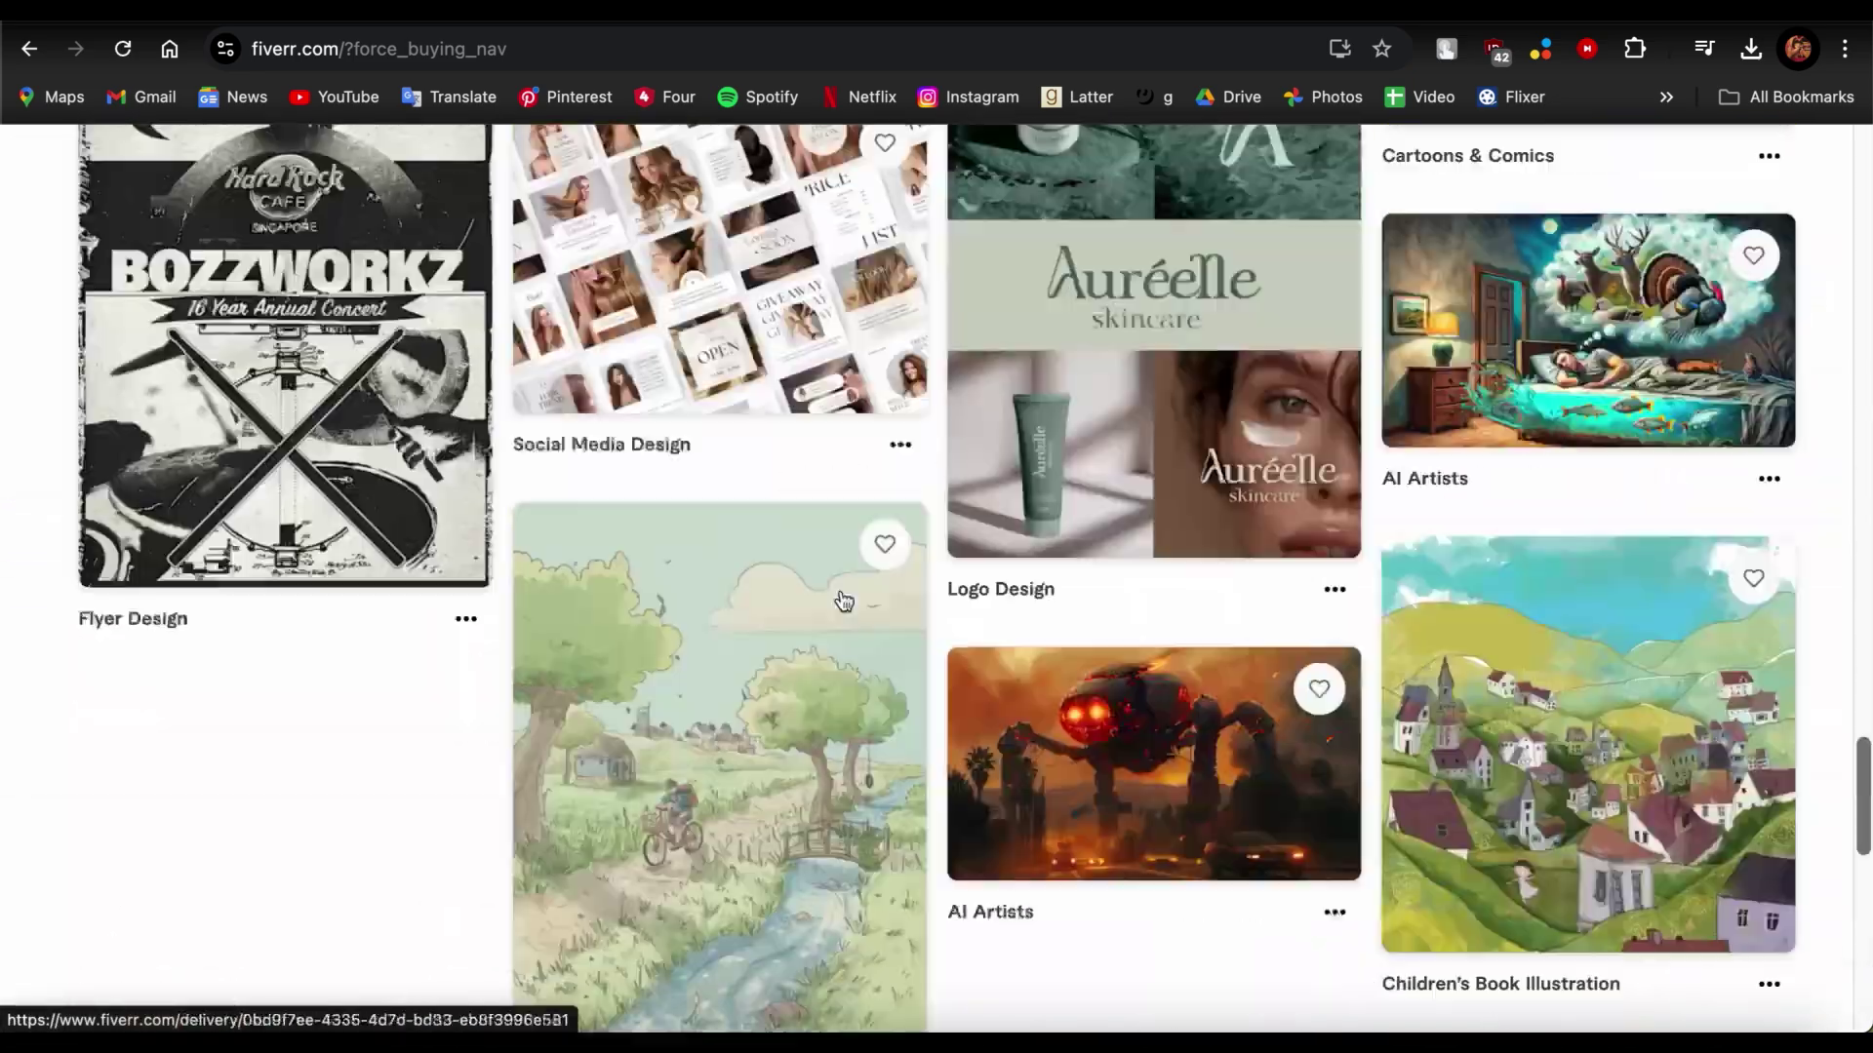
pyautogui.scroll(15, 844, 600)
pyautogui.scroll(-5, 843, 600)
pyautogui.scroll(-7, 1154, 220)
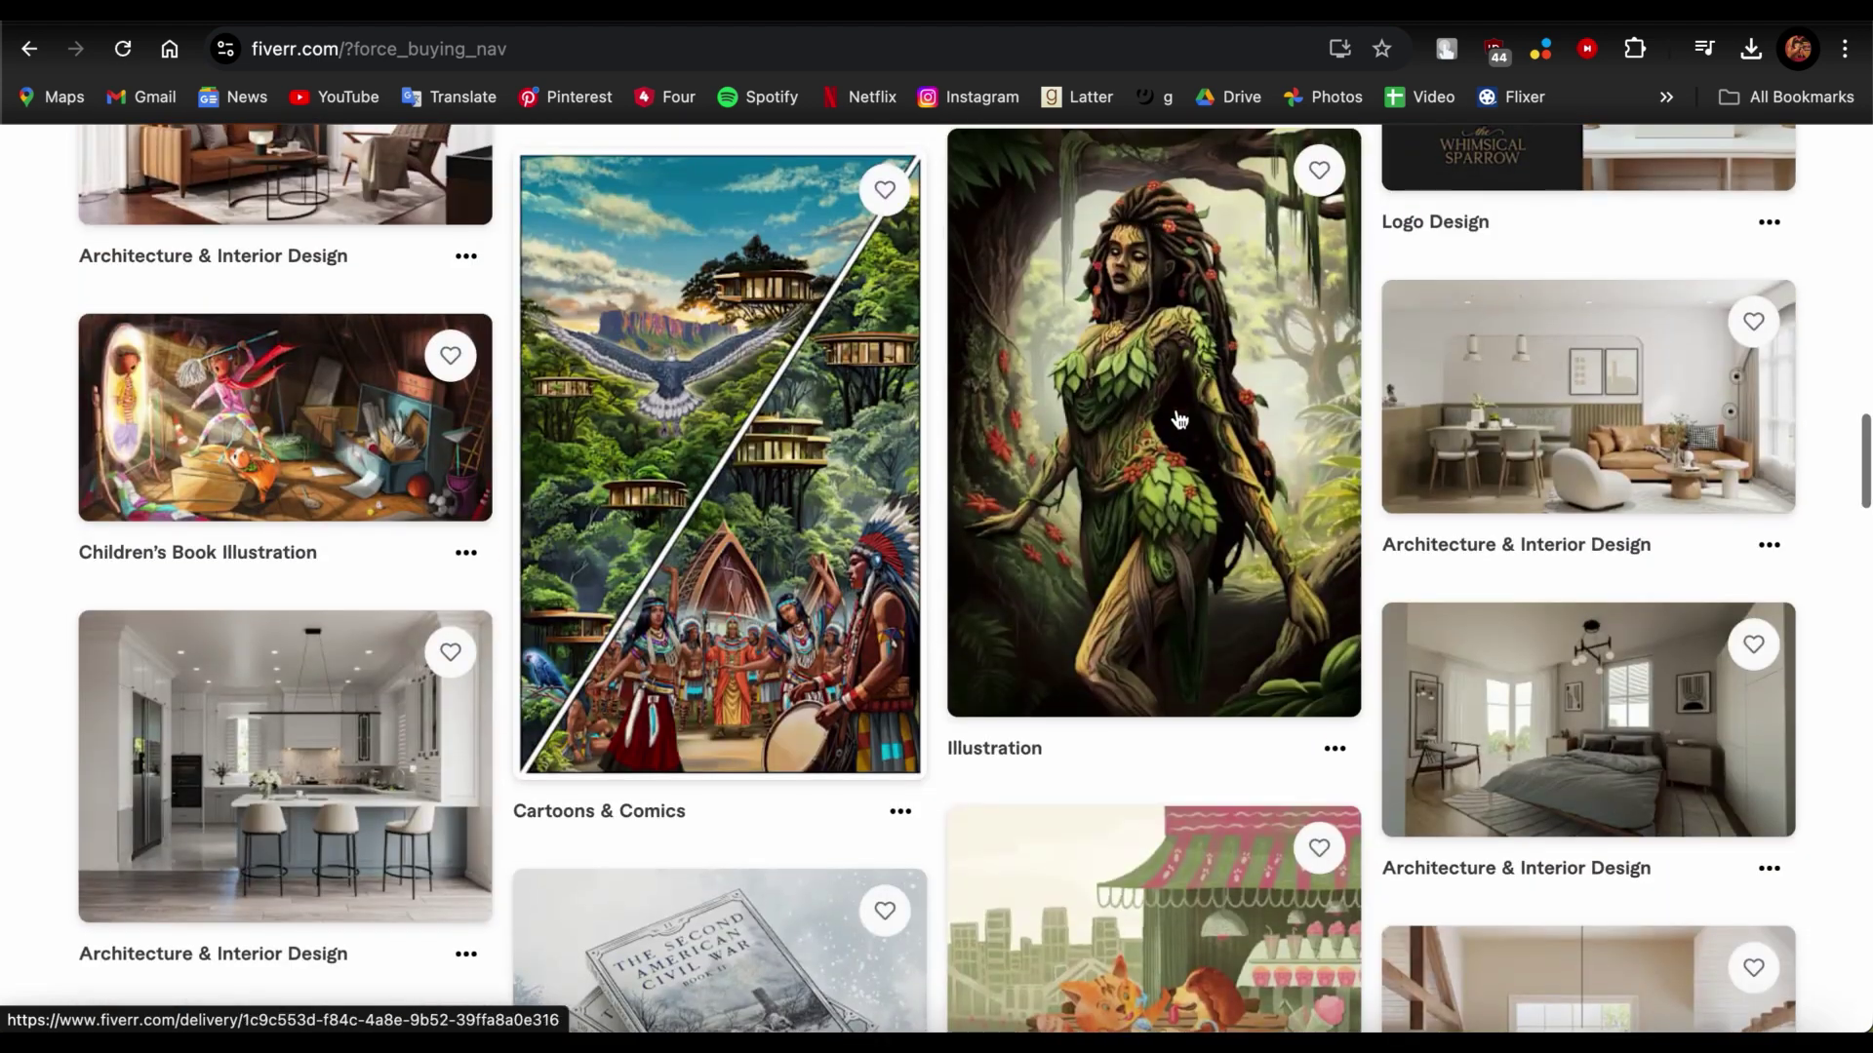
pyautogui.click(1183, 422)
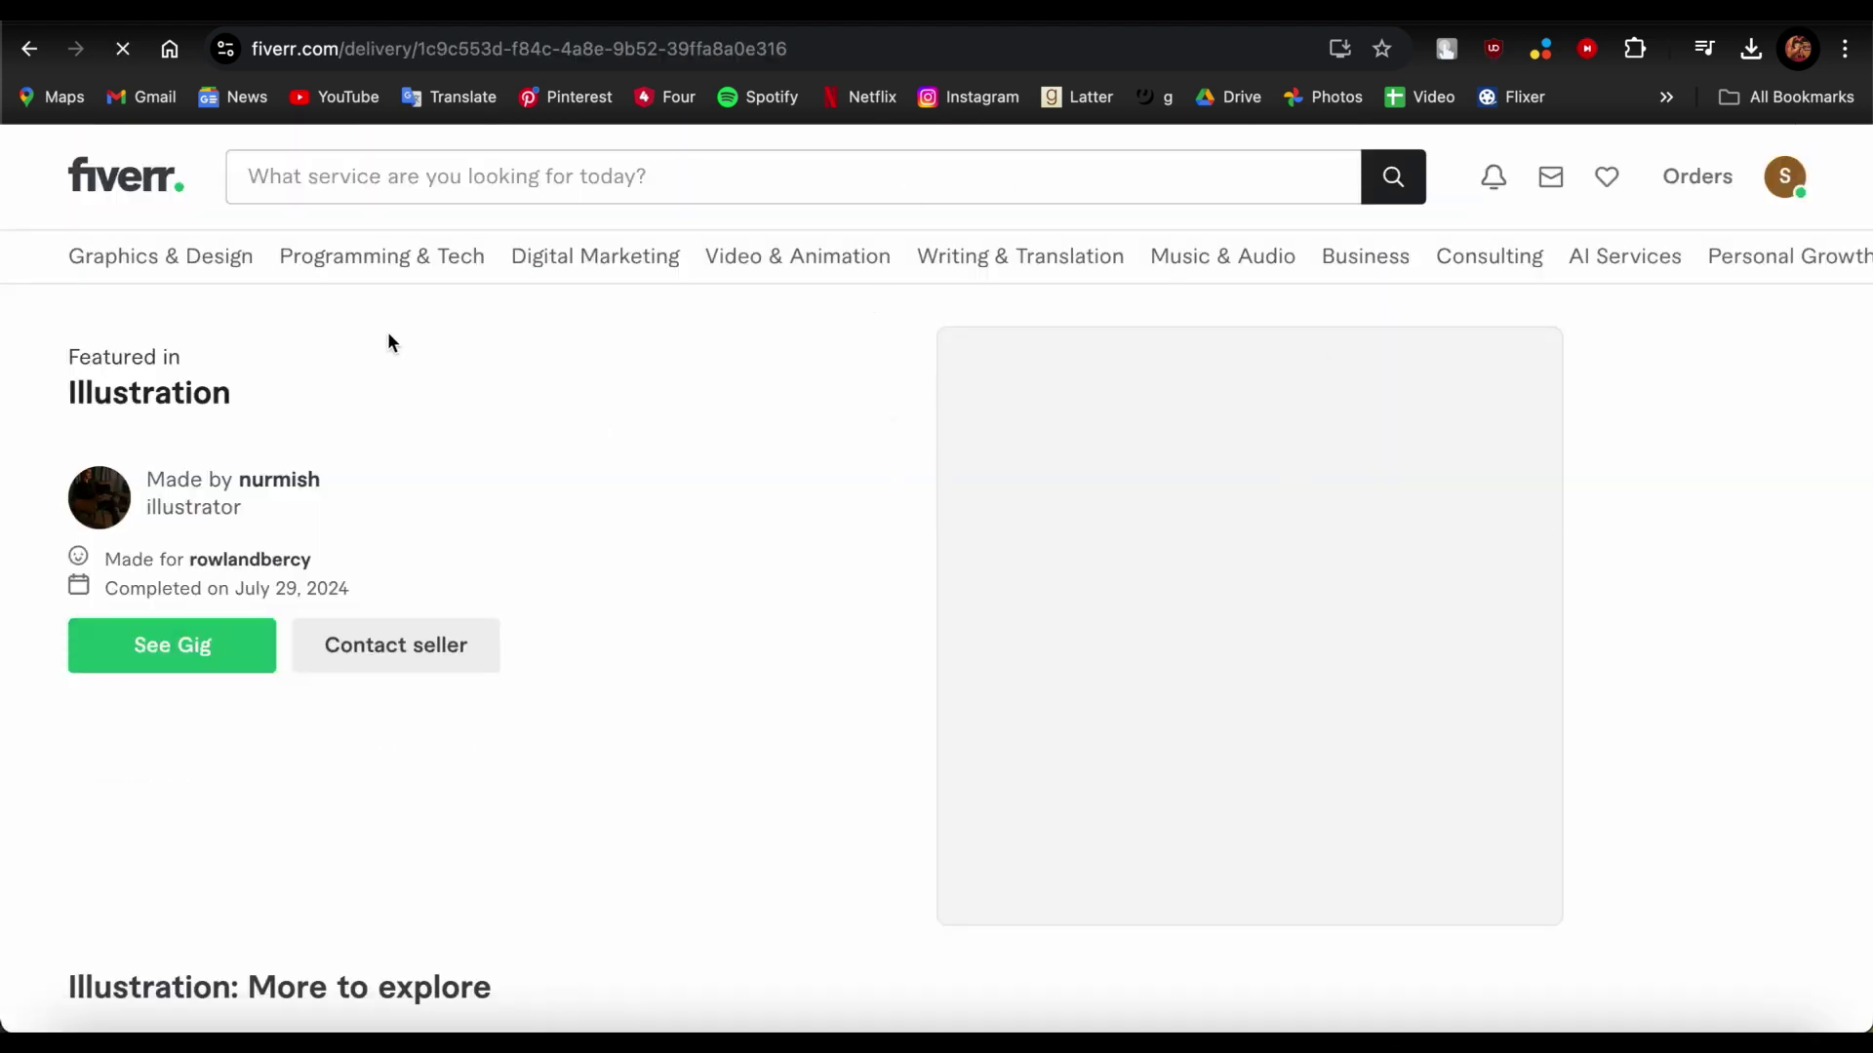
pyautogui.click(30, 48)
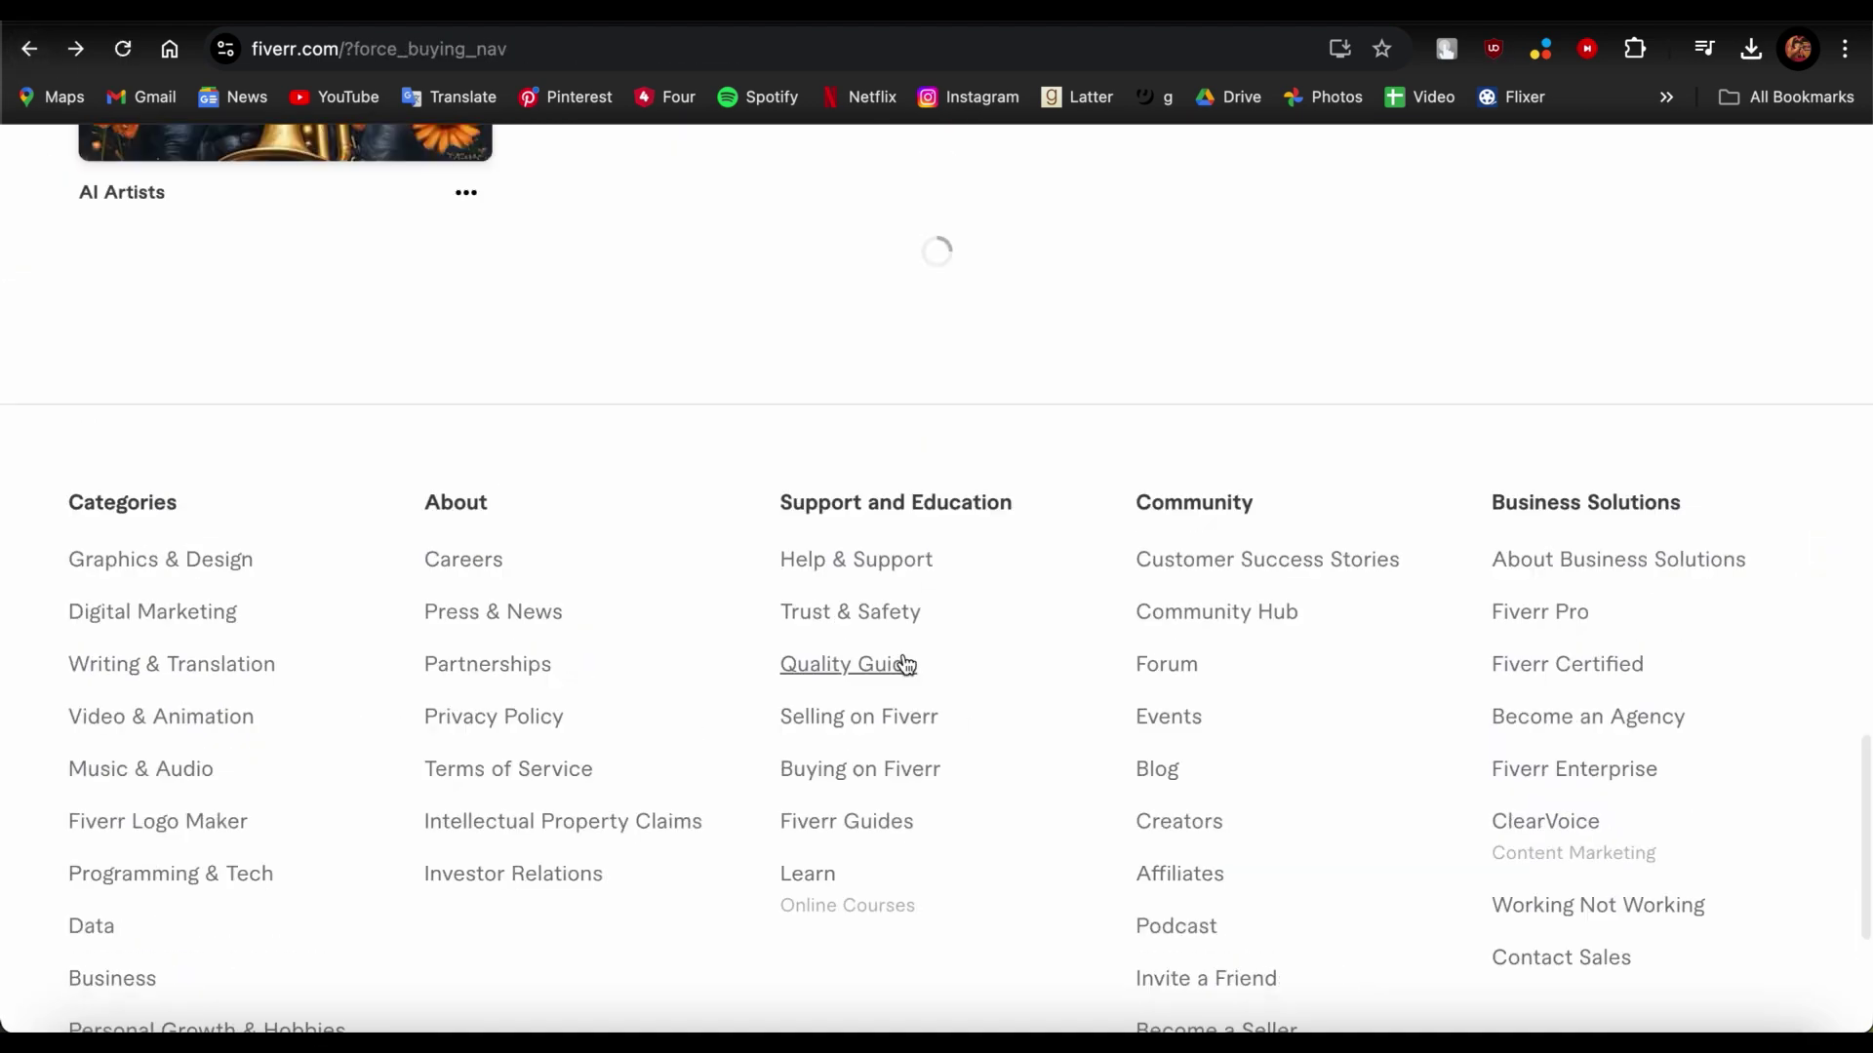
# Examine the gallery of delivered works on the home page across its design, illustration and AI art categories
pyautogui.scroll(4, 813, 329)
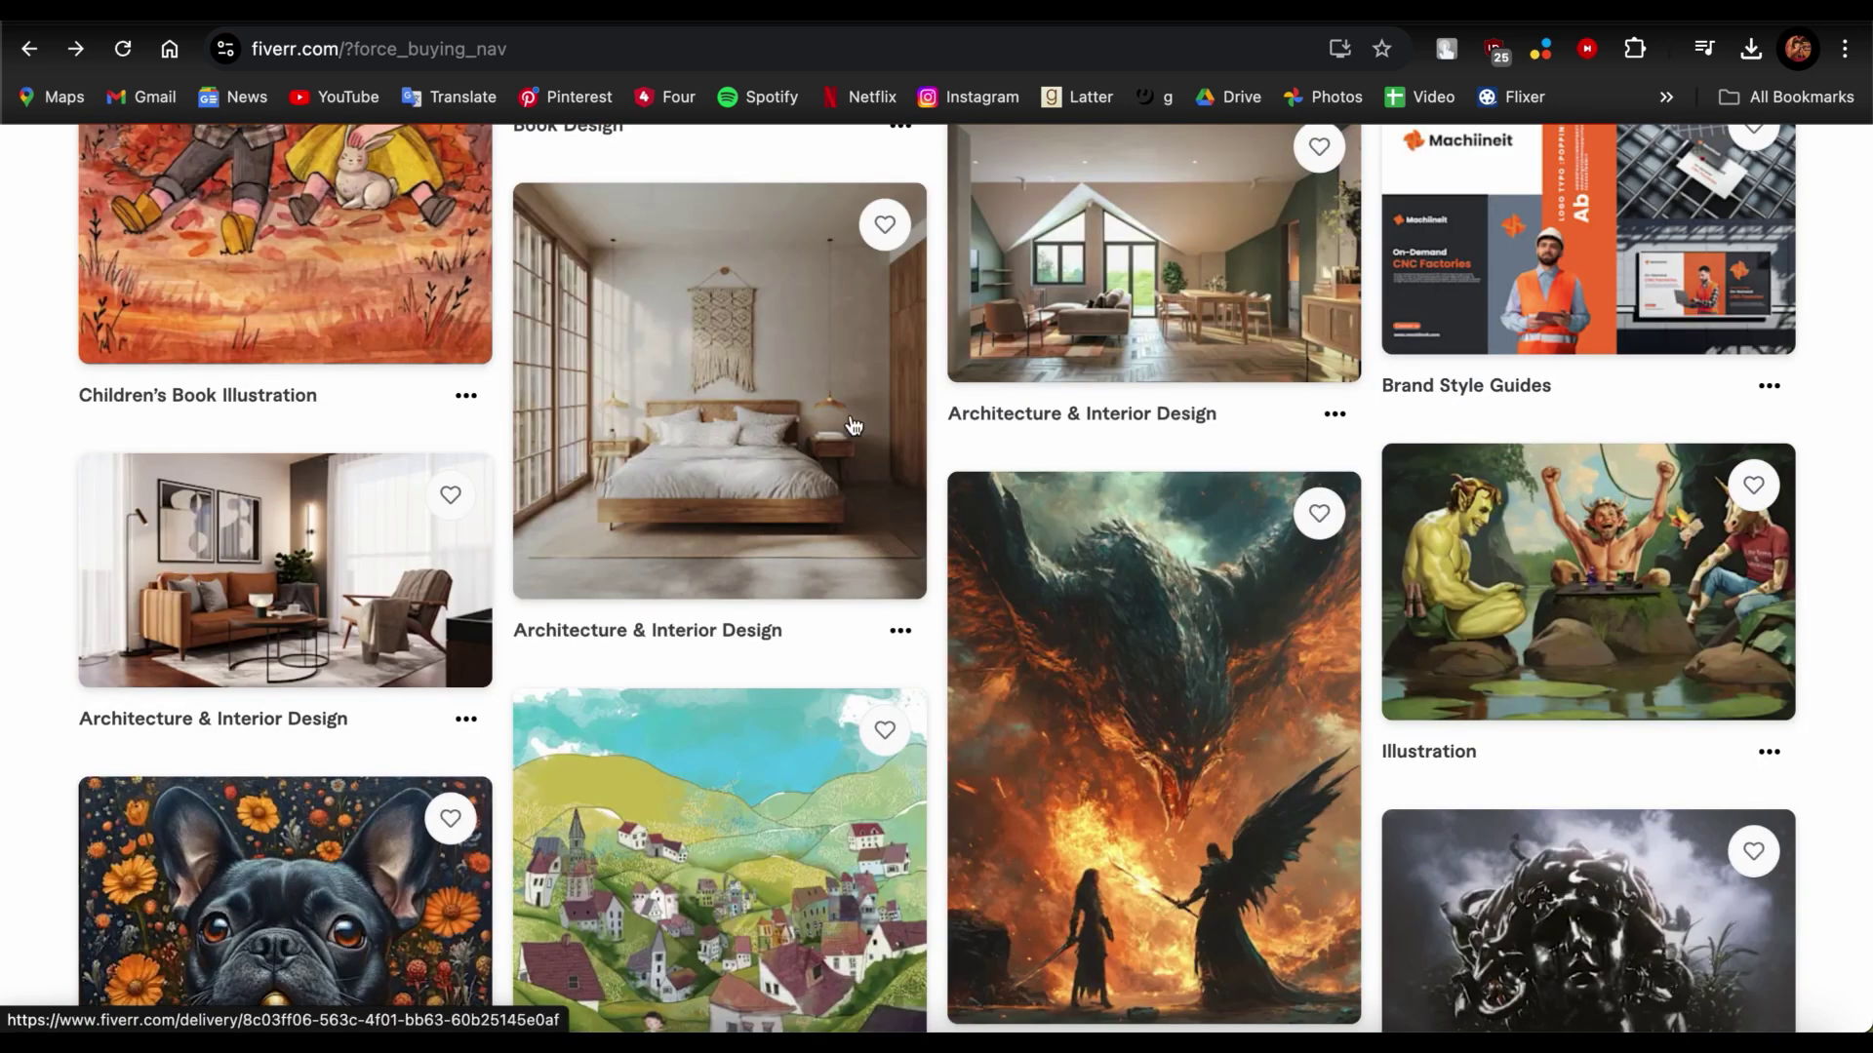
pyautogui.scroll(2, 849, 424)
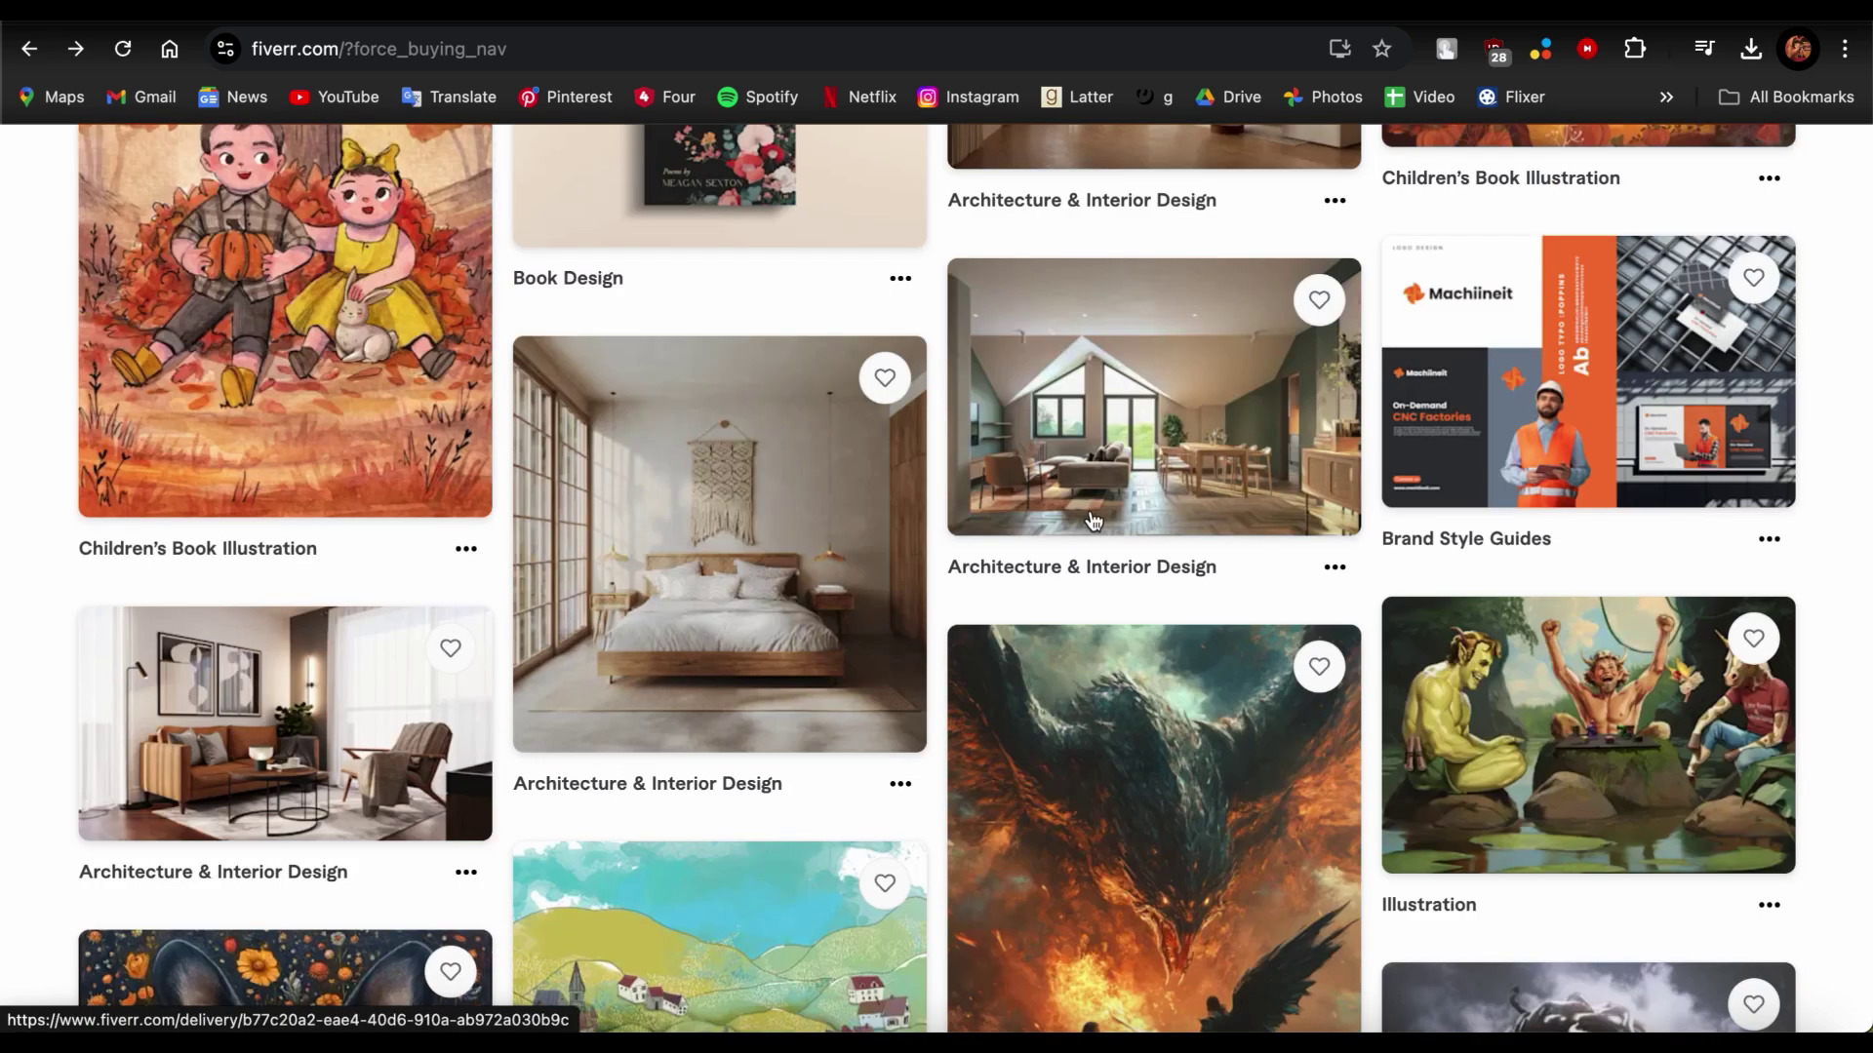
pyautogui.scroll(-1, 1094, 502)
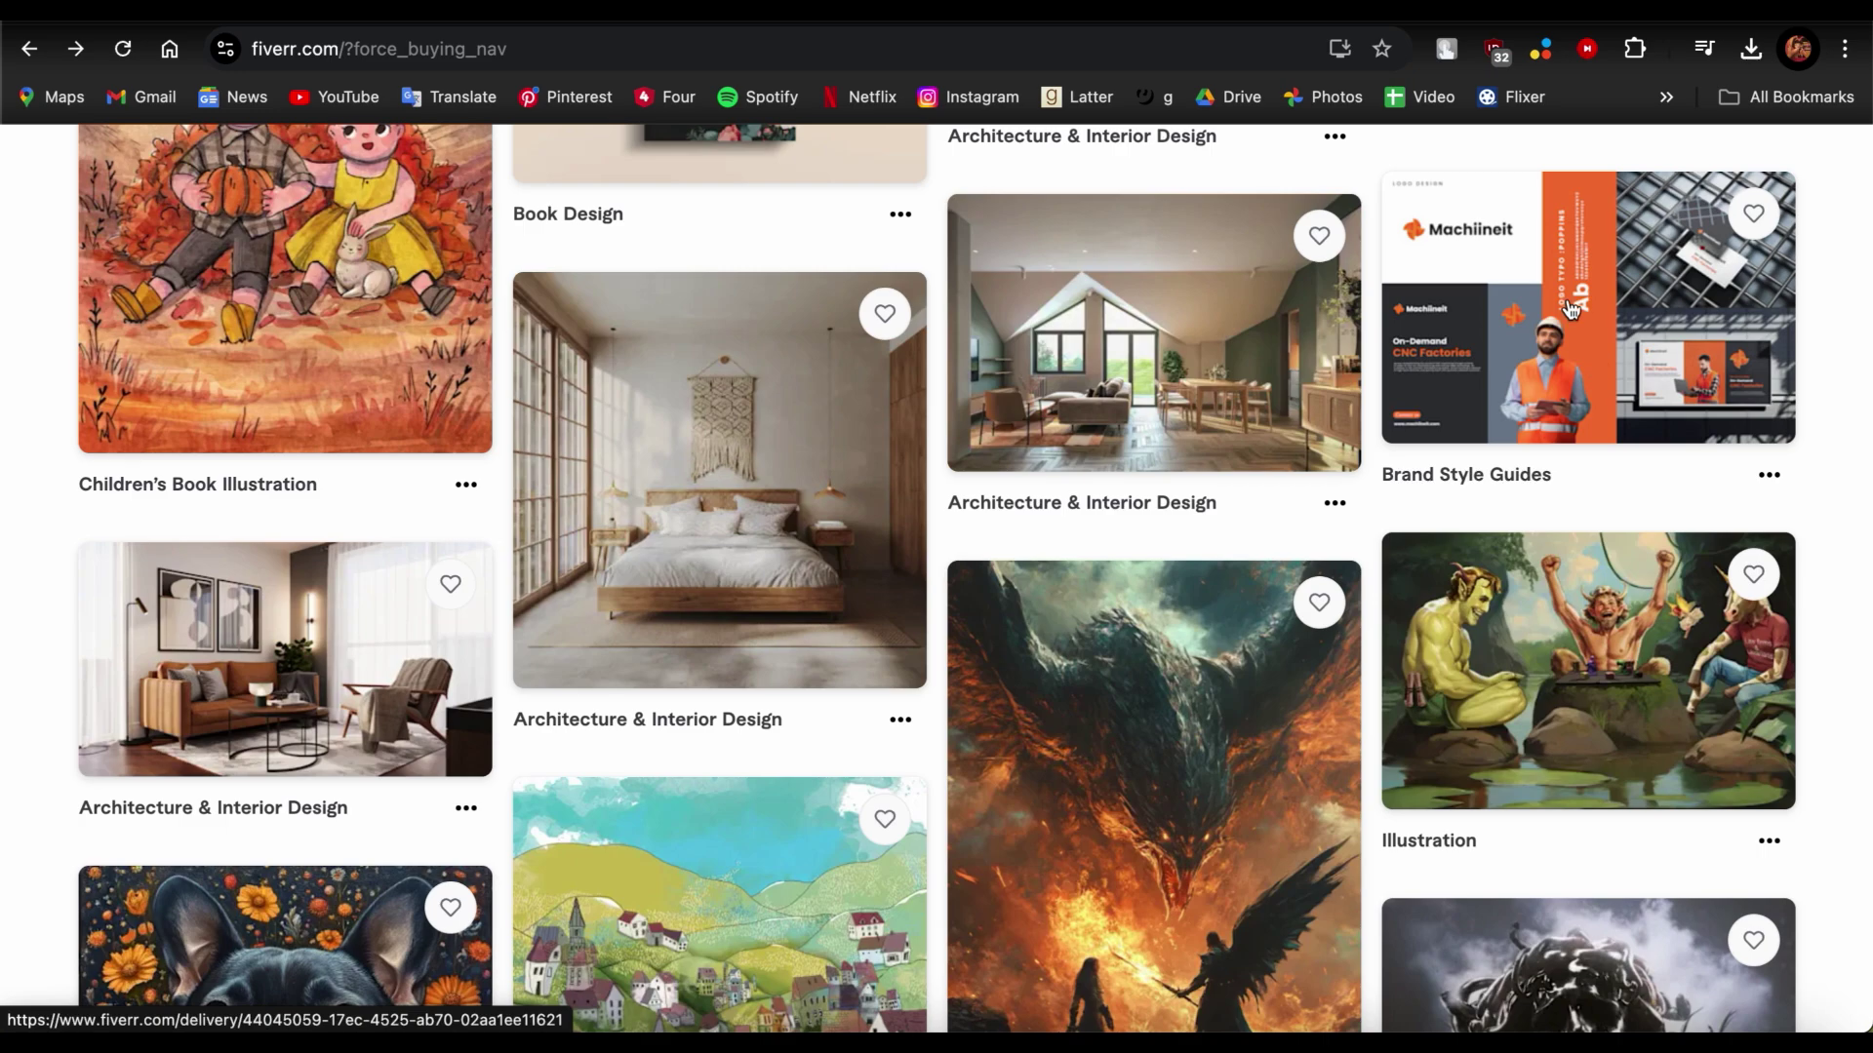
pyautogui.scroll(-8, 1566, 303)
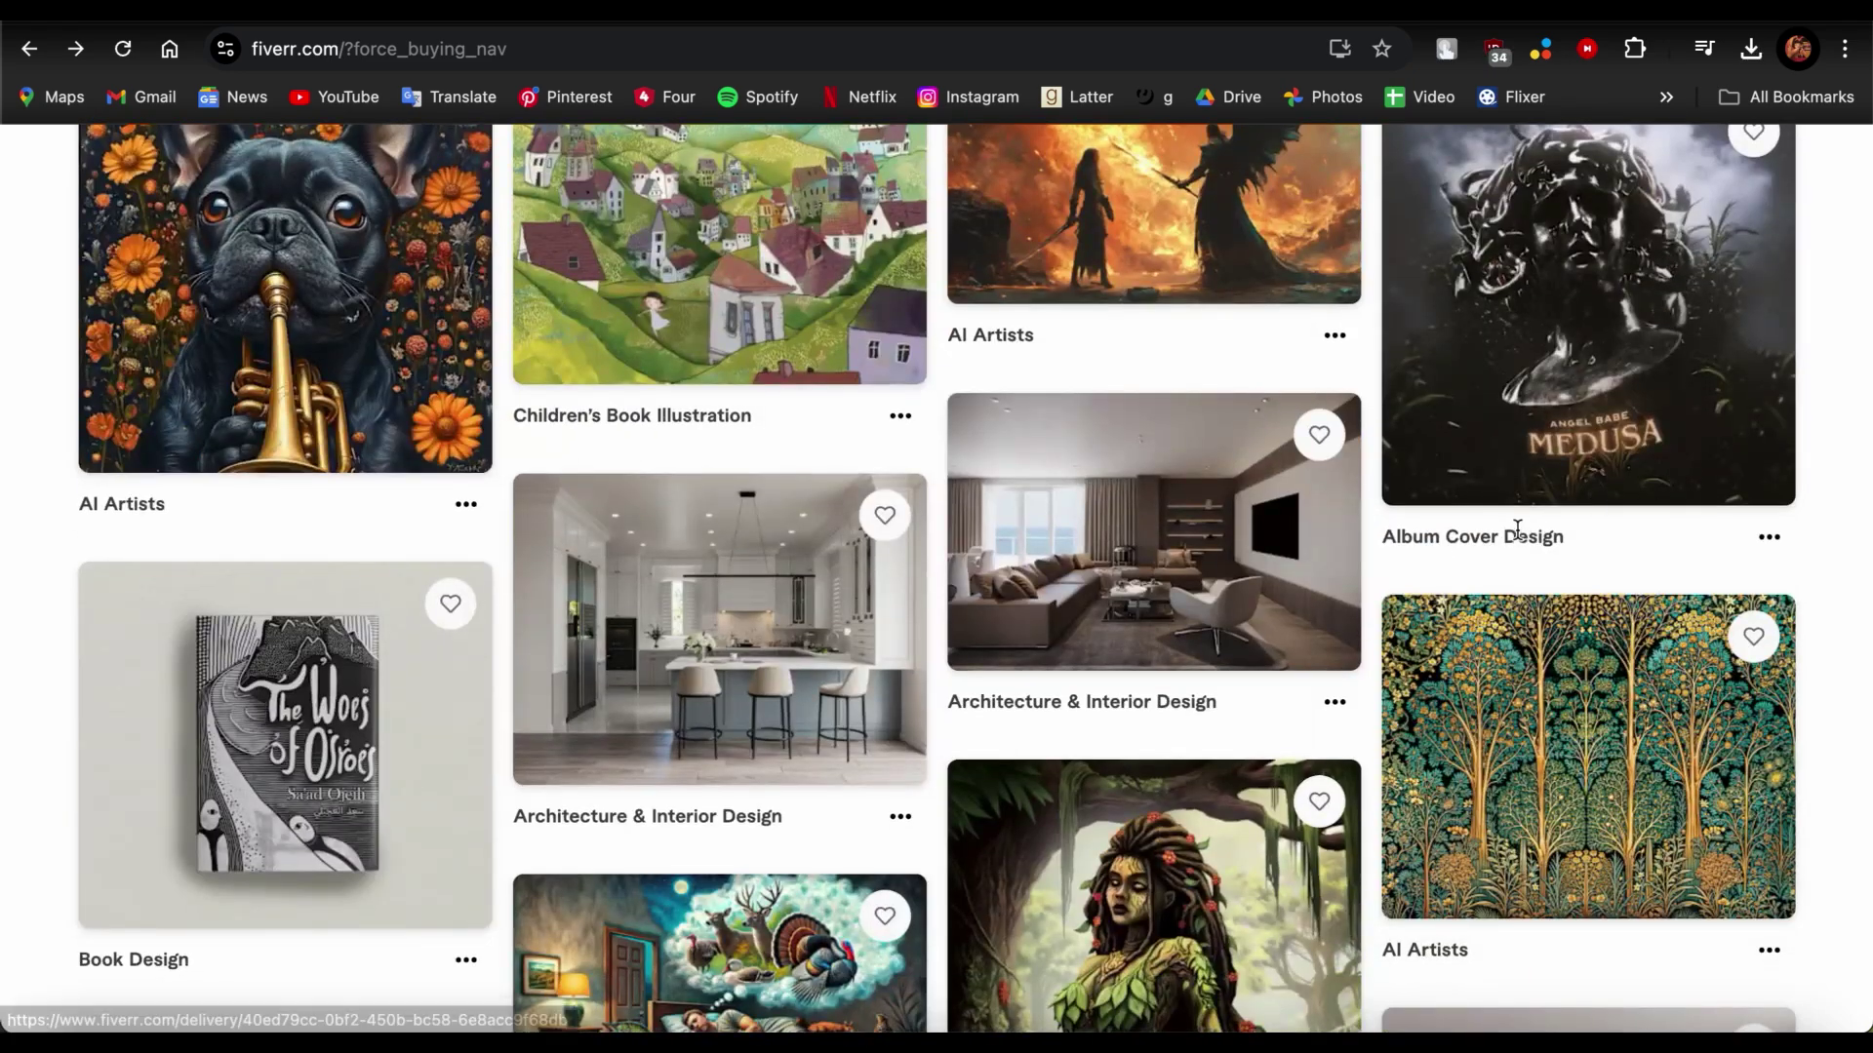
pyautogui.scroll(-3, 1473, 692)
pyautogui.scroll(5, 1474, 692)
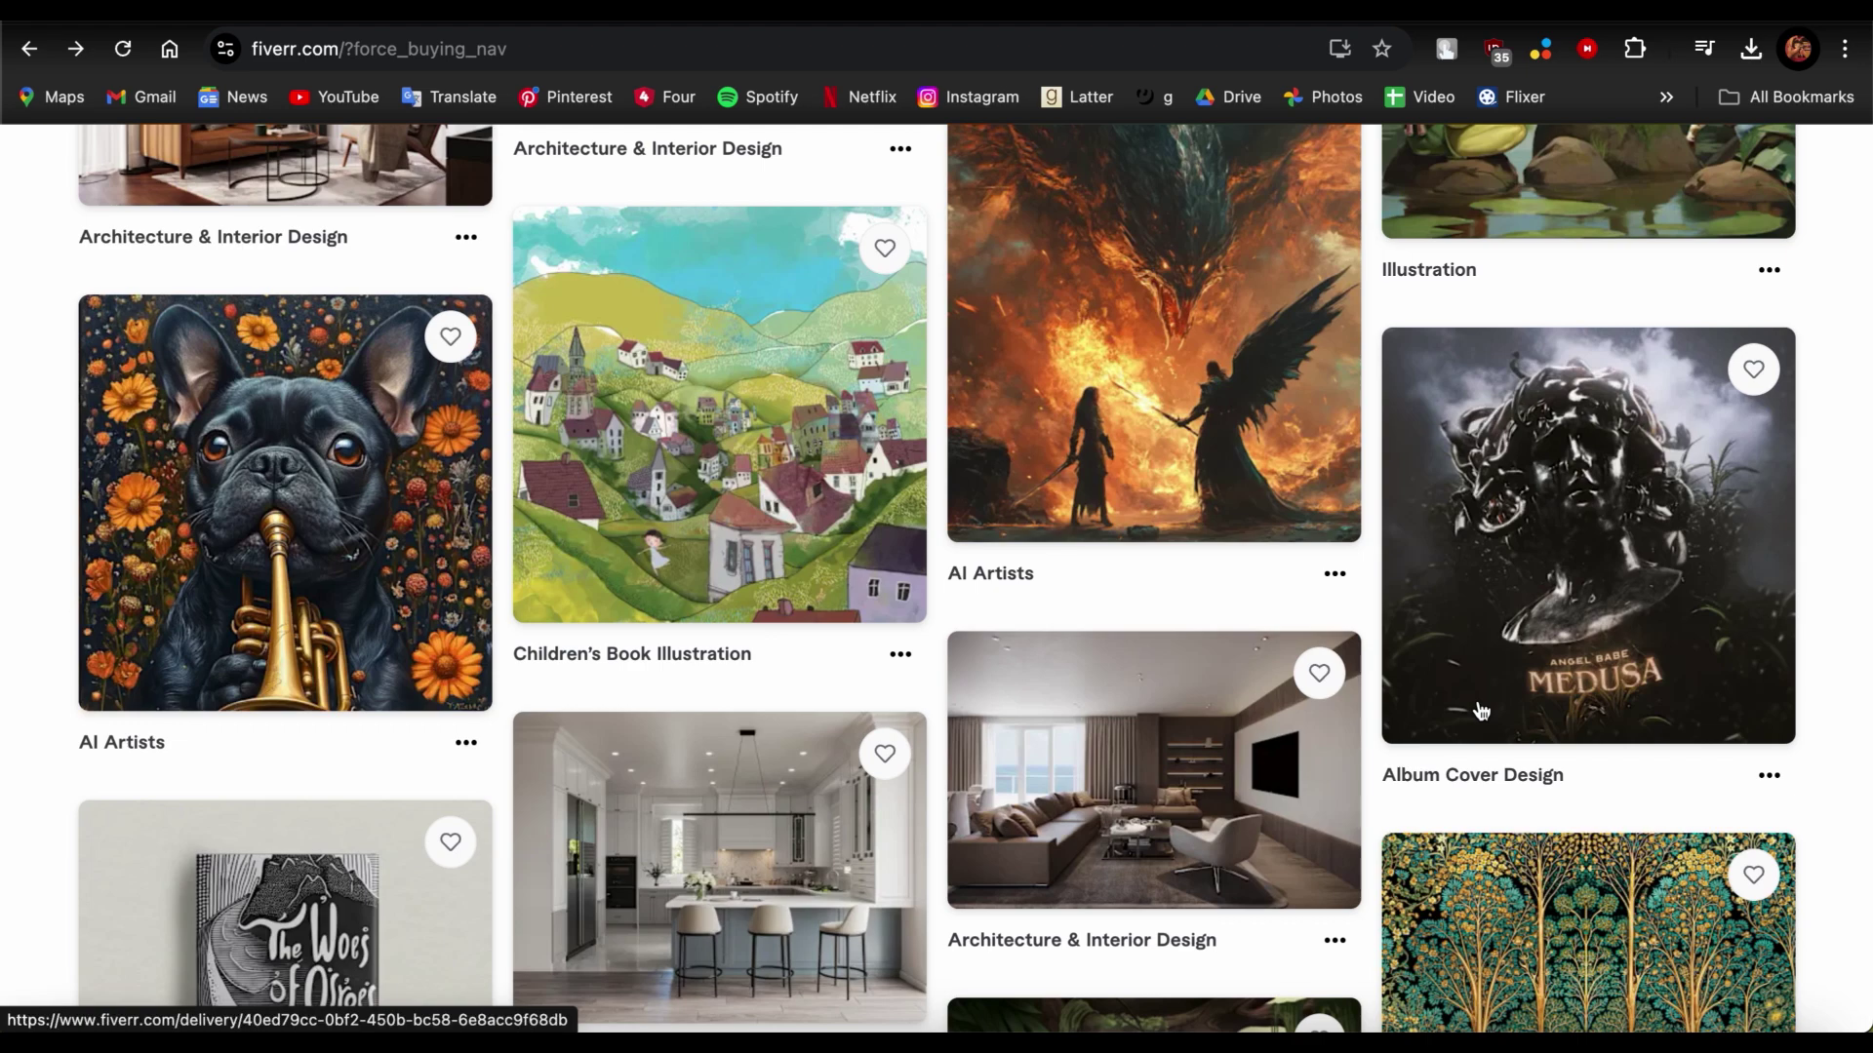
pyautogui.scroll(3, 1441, 542)
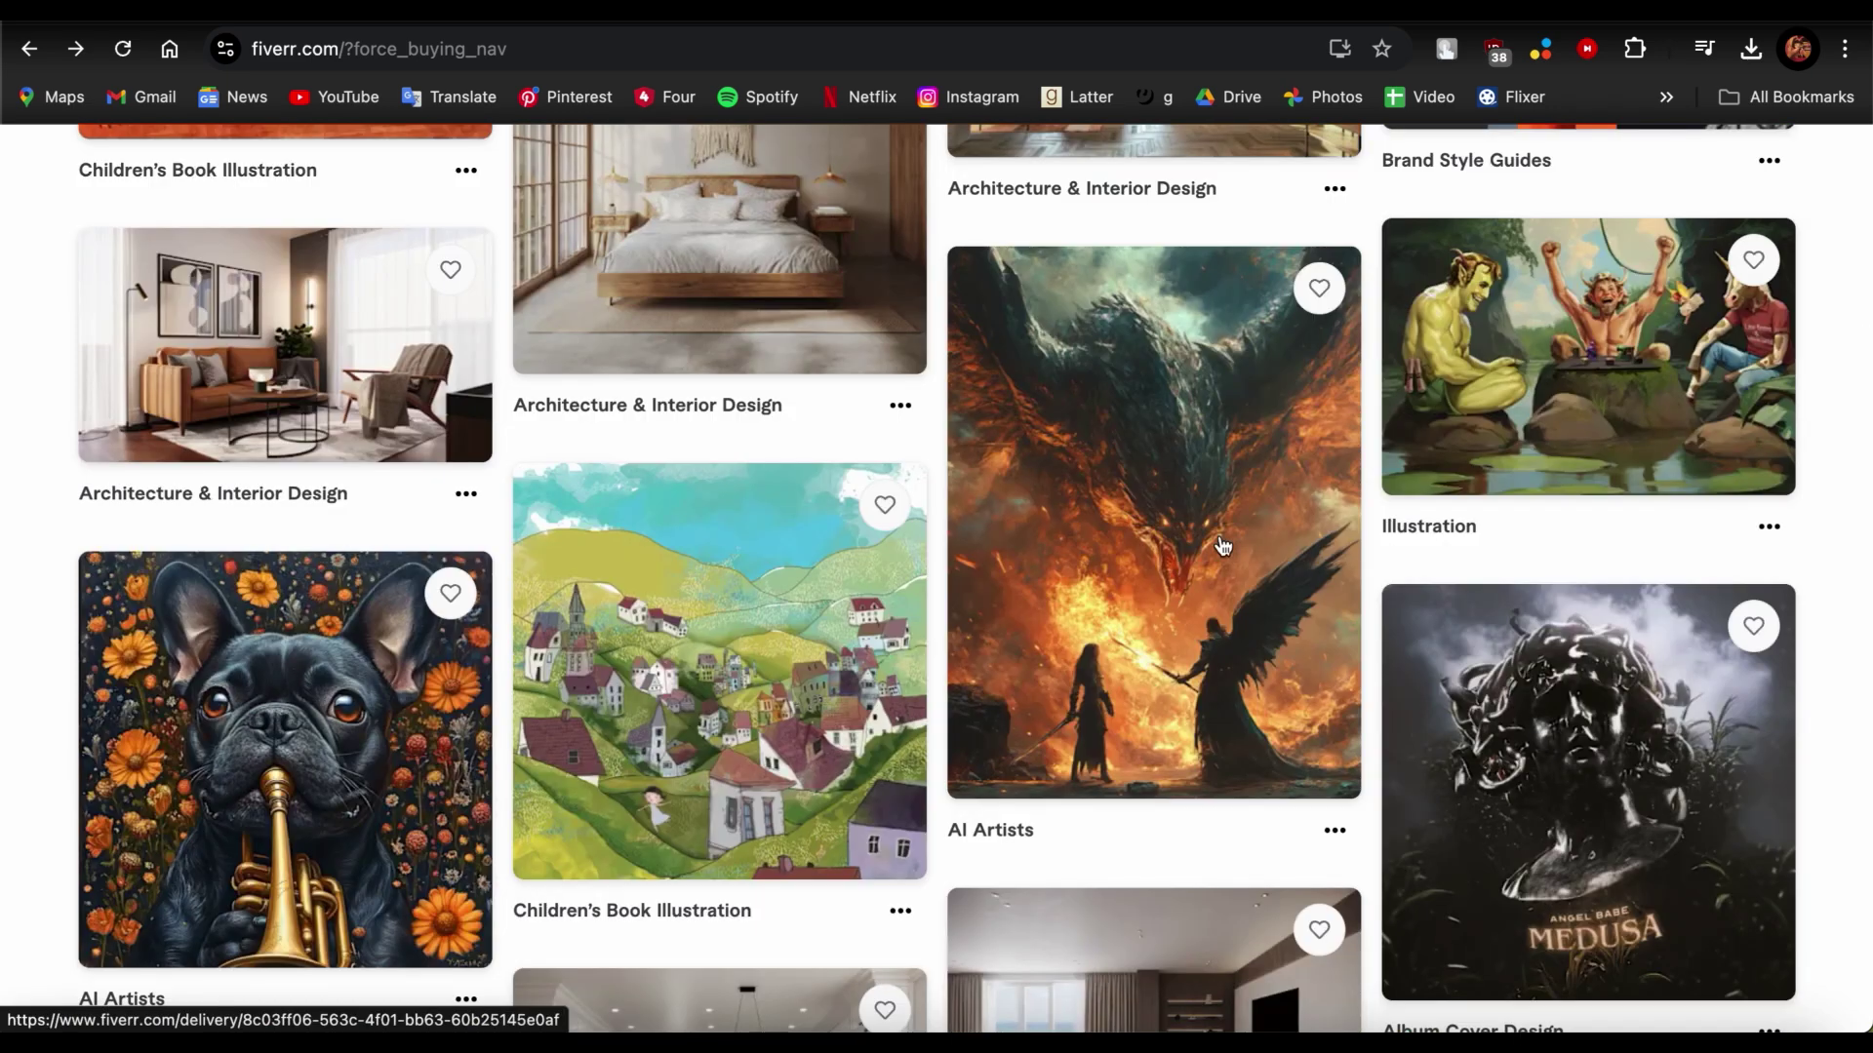
pyautogui.scroll(6, 1222, 545)
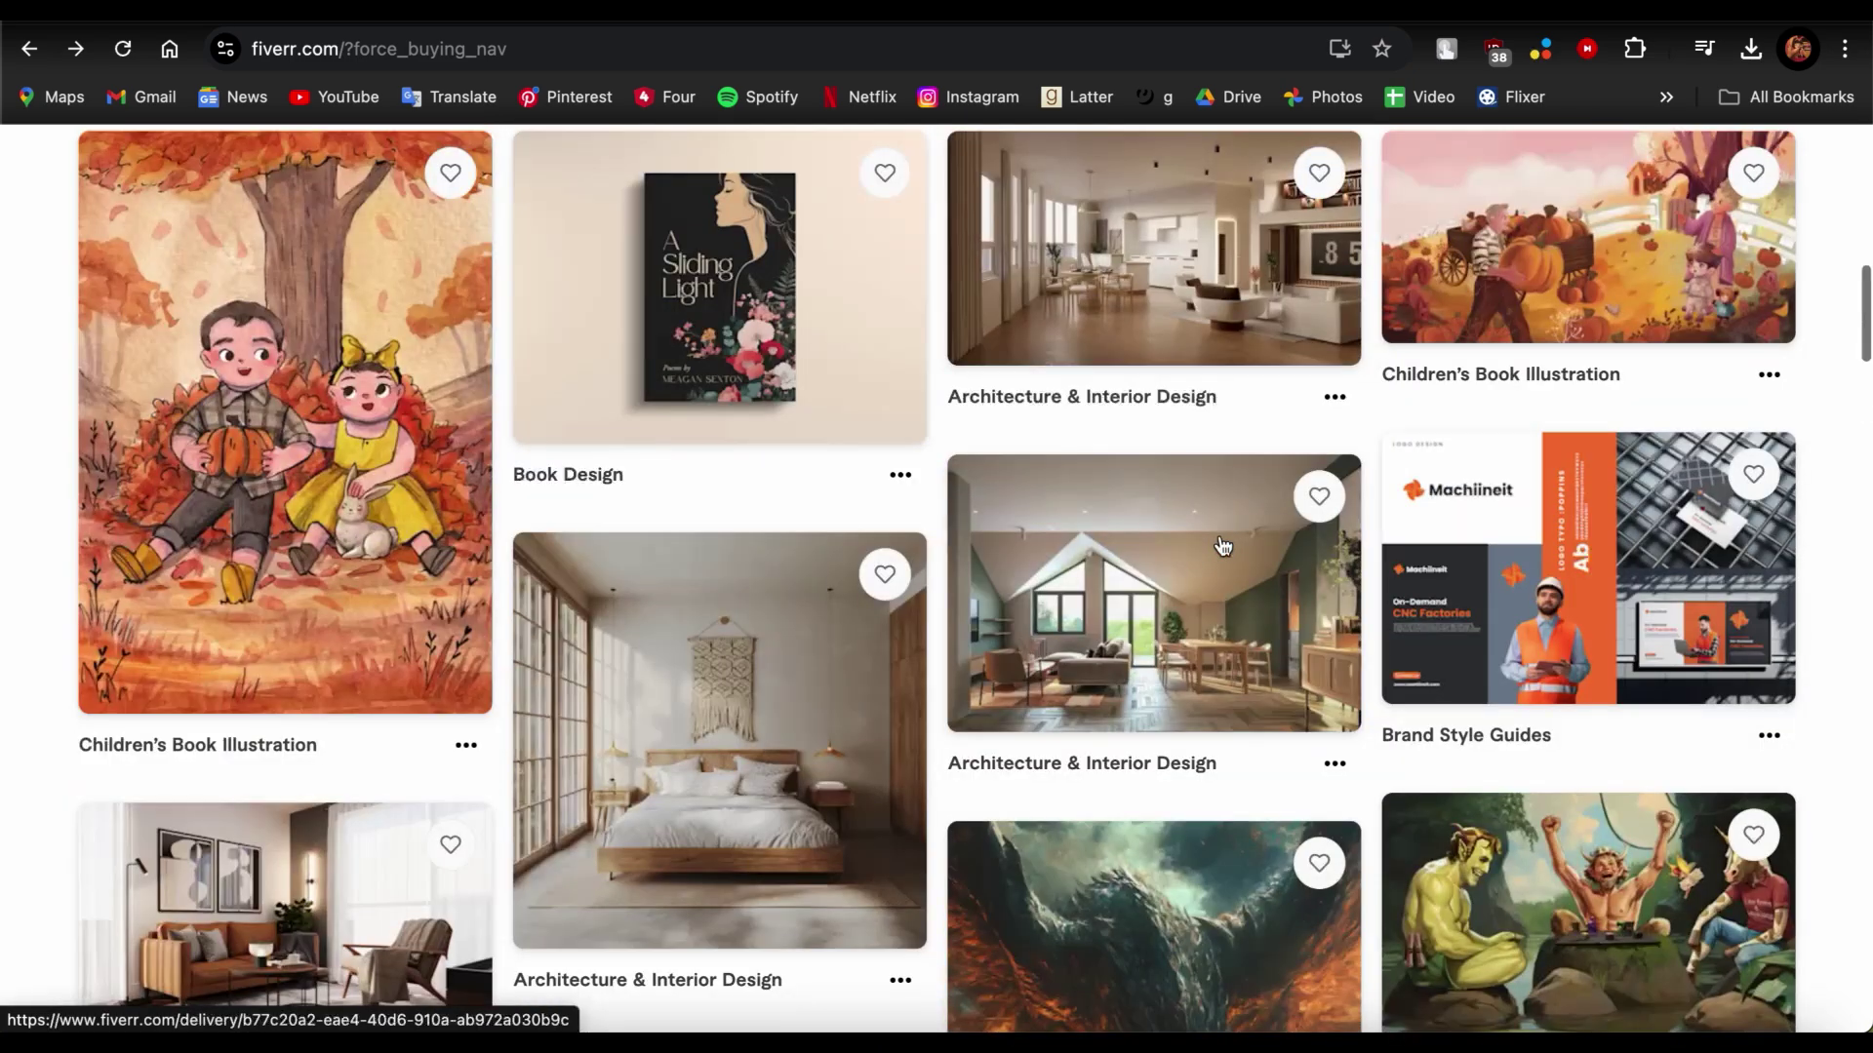
pyautogui.scroll(-12, 1634, 709)
pyautogui.scroll(-18, 1634, 709)
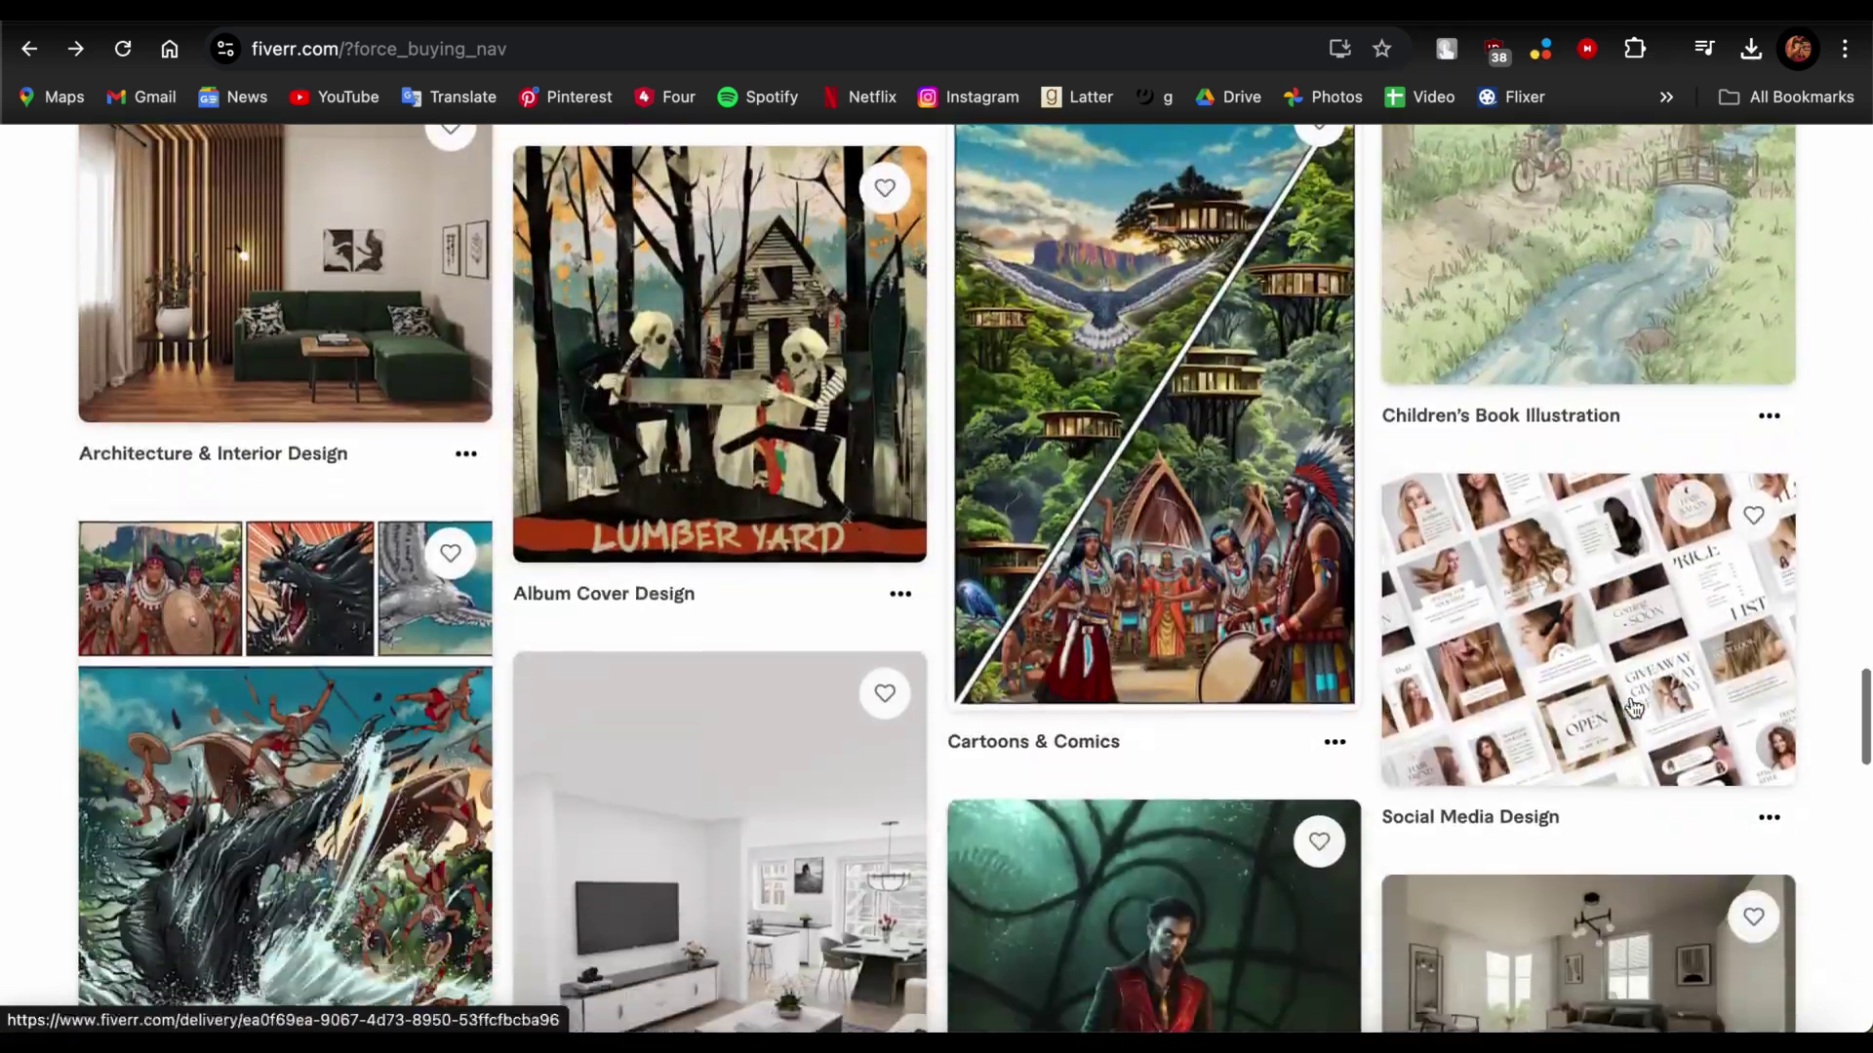
pyautogui.scroll(2, 1180, 449)
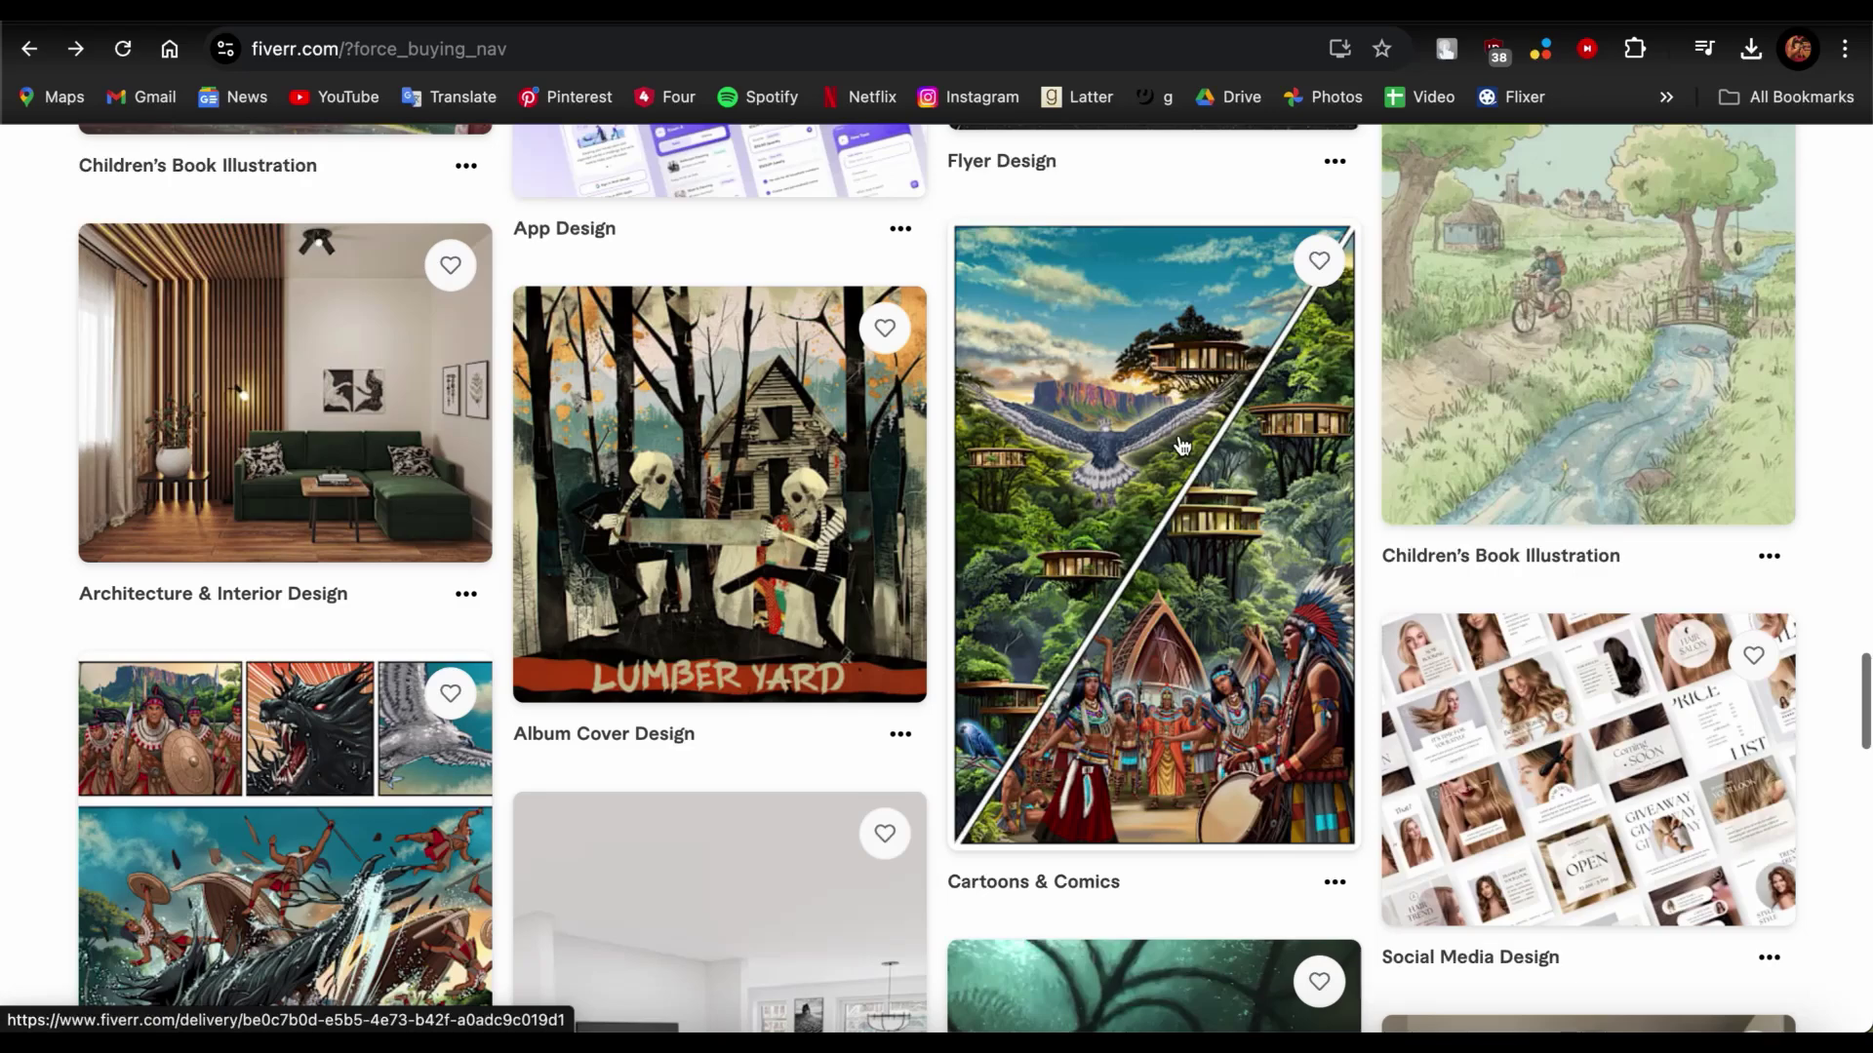
# Open the Cartoons & Comics work with the eagle and village and review its creator details and related works
pyautogui.click(1192, 454)
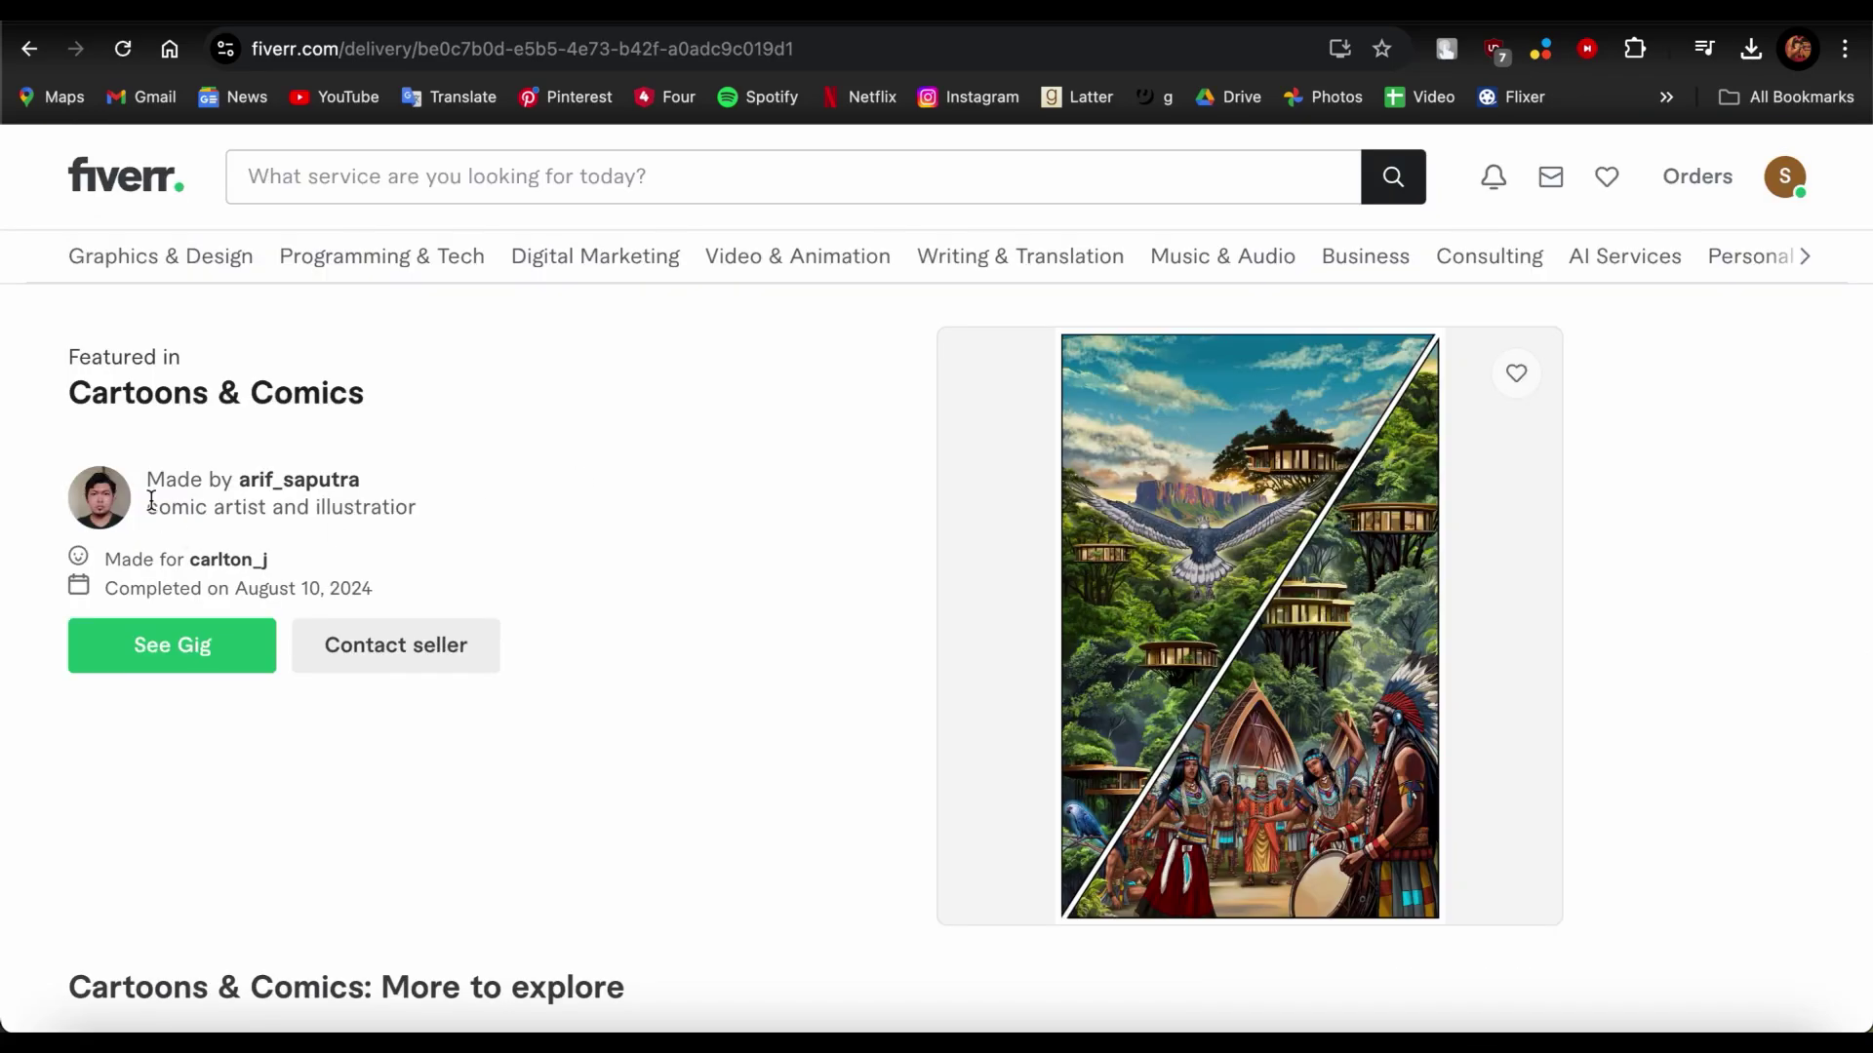
pyautogui.moveTo(151, 514); pyautogui.dragTo(482, 504)
pyautogui.click(481, 504)
pyautogui.scroll(-3, 844, 601)
pyautogui.scroll(3, 849, 624)
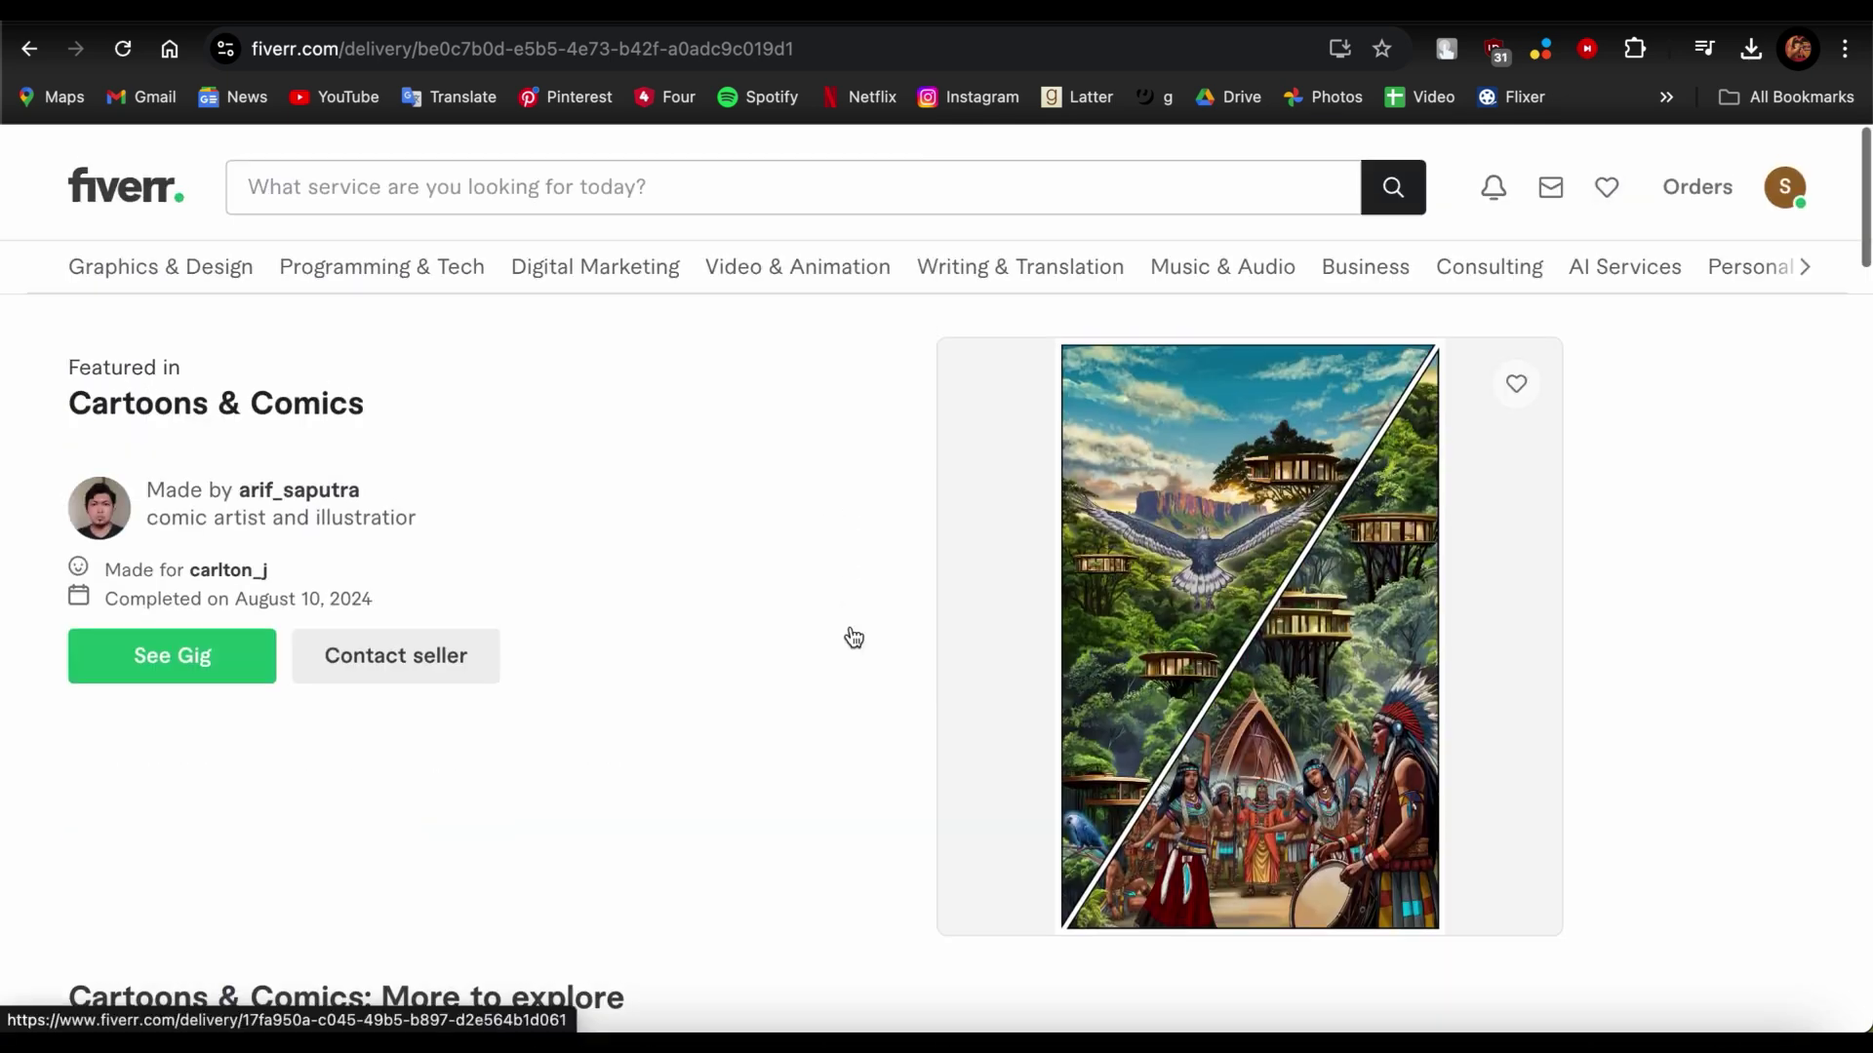
# Open the gig behind the comic artwork and compare its Basic, Standard and Premium packages
pyautogui.click(185, 648)
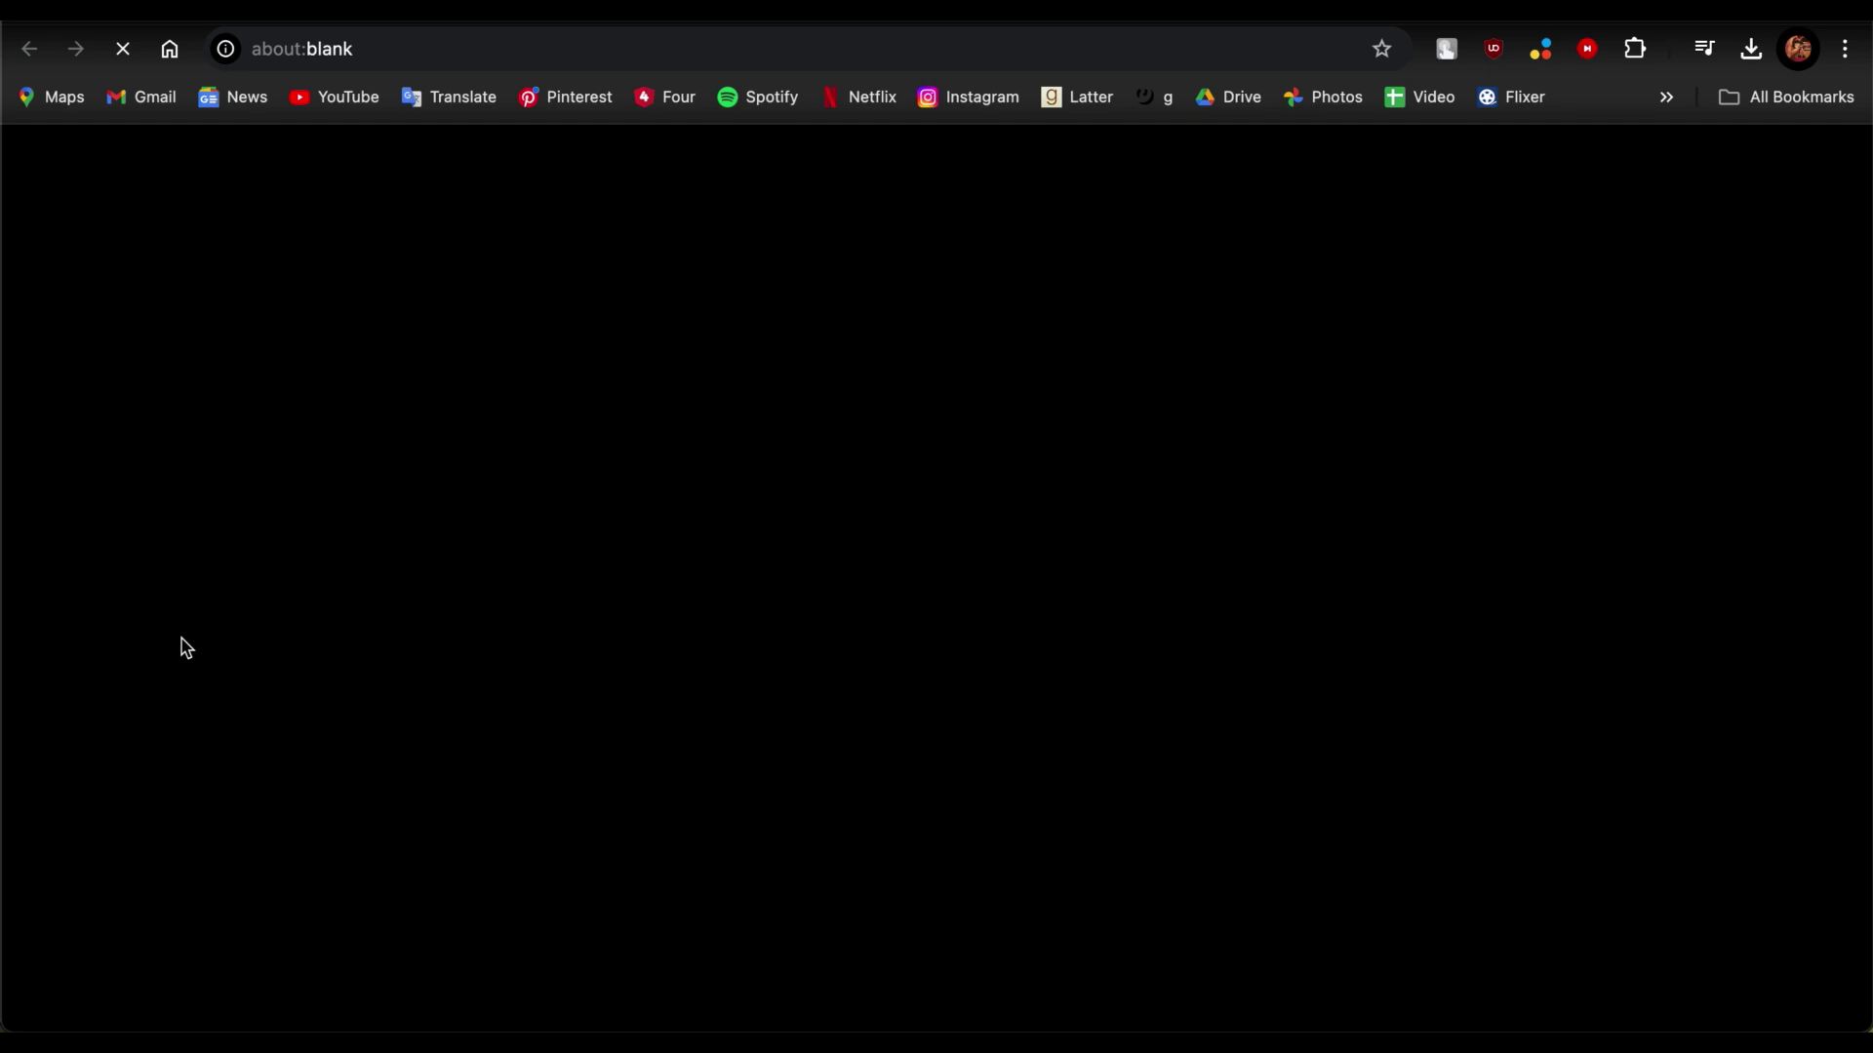
pyautogui.scroll(-8, 1019, 554)
pyautogui.scroll(-6, 1004, 513)
pyautogui.scroll(14, 1001, 509)
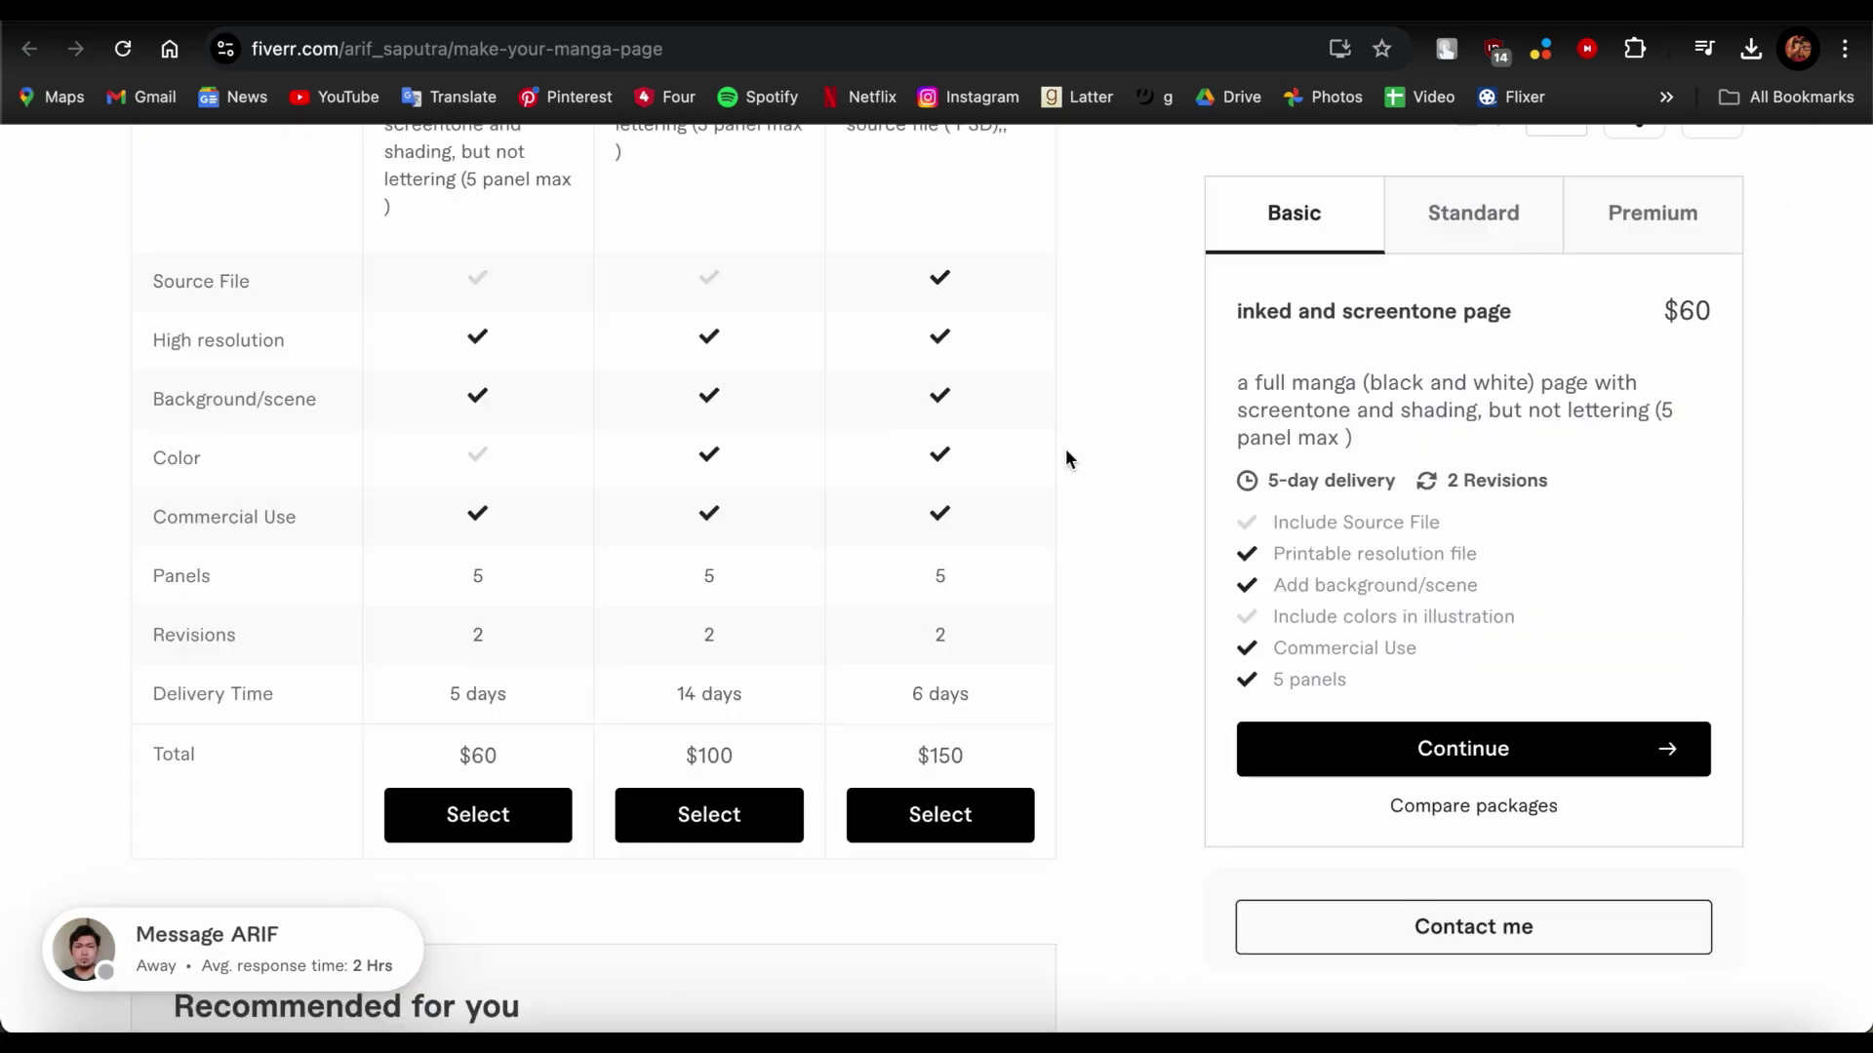
pyautogui.scroll(-8, 1066, 453)
pyautogui.scroll(4, 1066, 454)
pyautogui.scroll(5, 1065, 448)
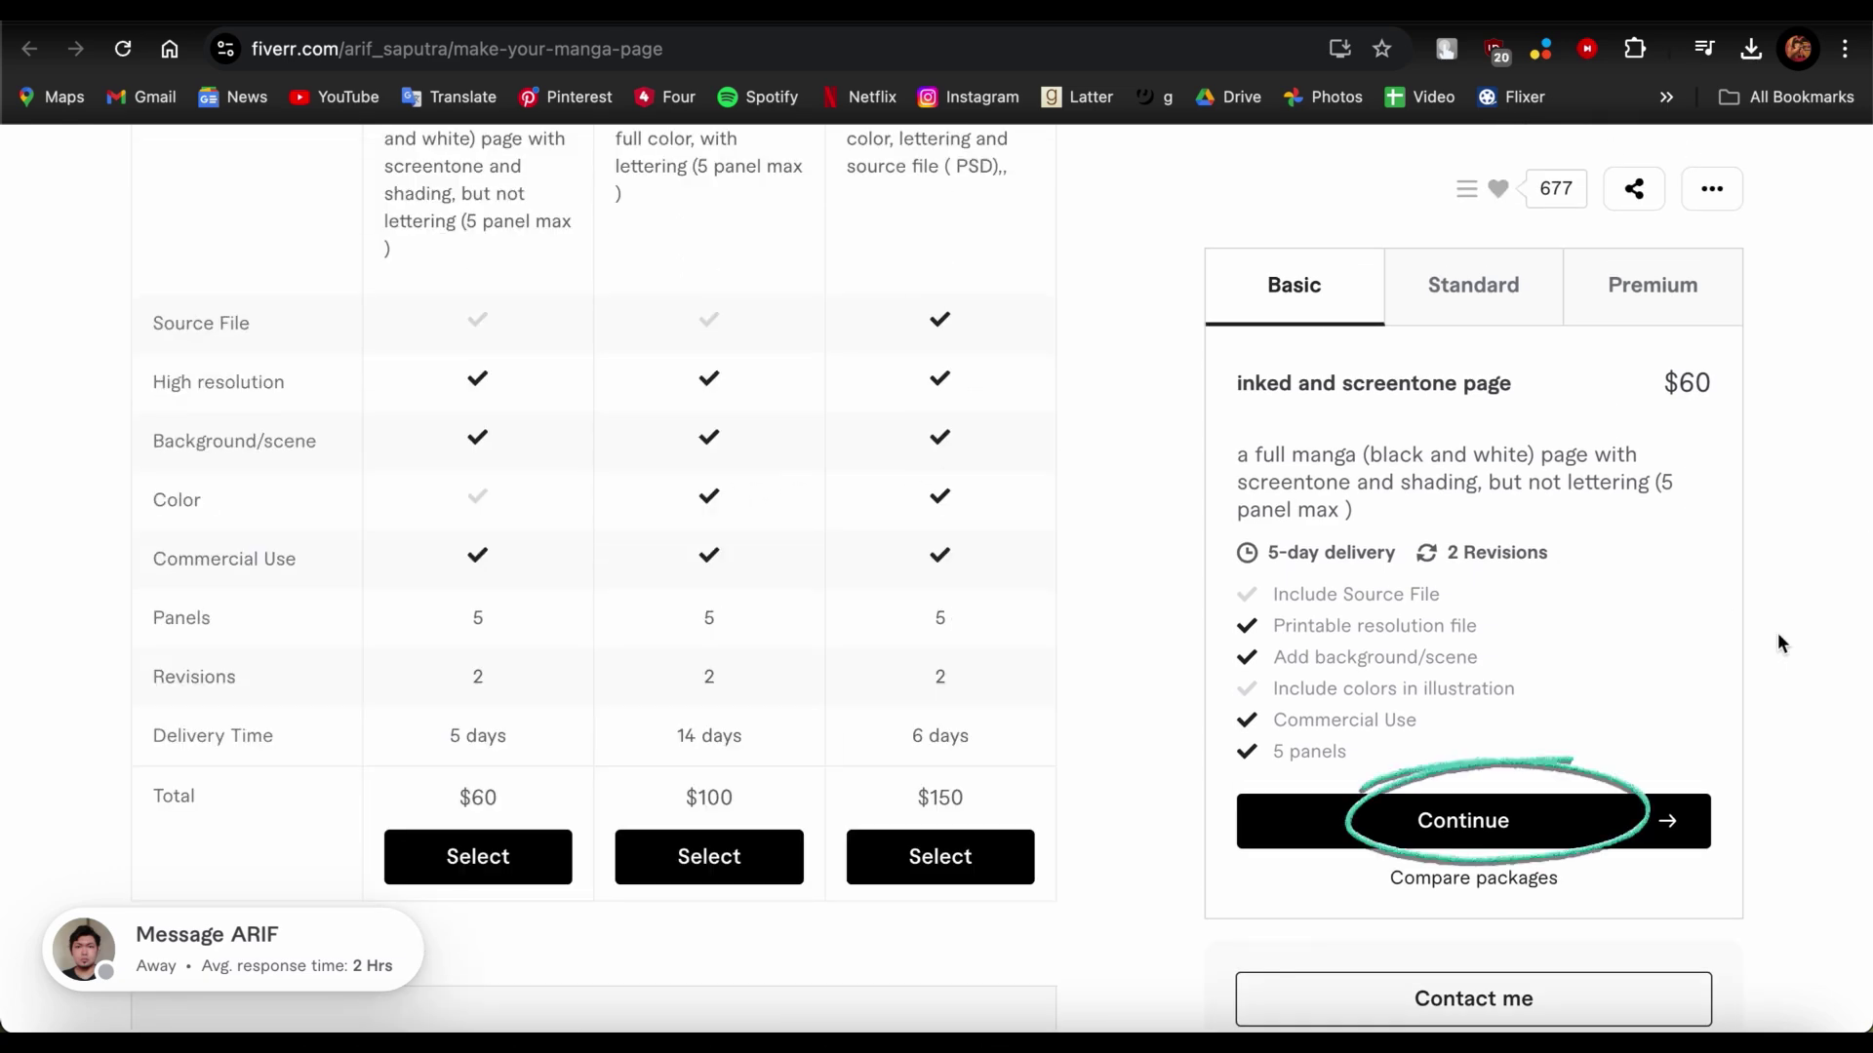
# Continue with the Basic inked and screentone page package and set its gig quantity to 3 in the order options
pyautogui.click(1475, 825)
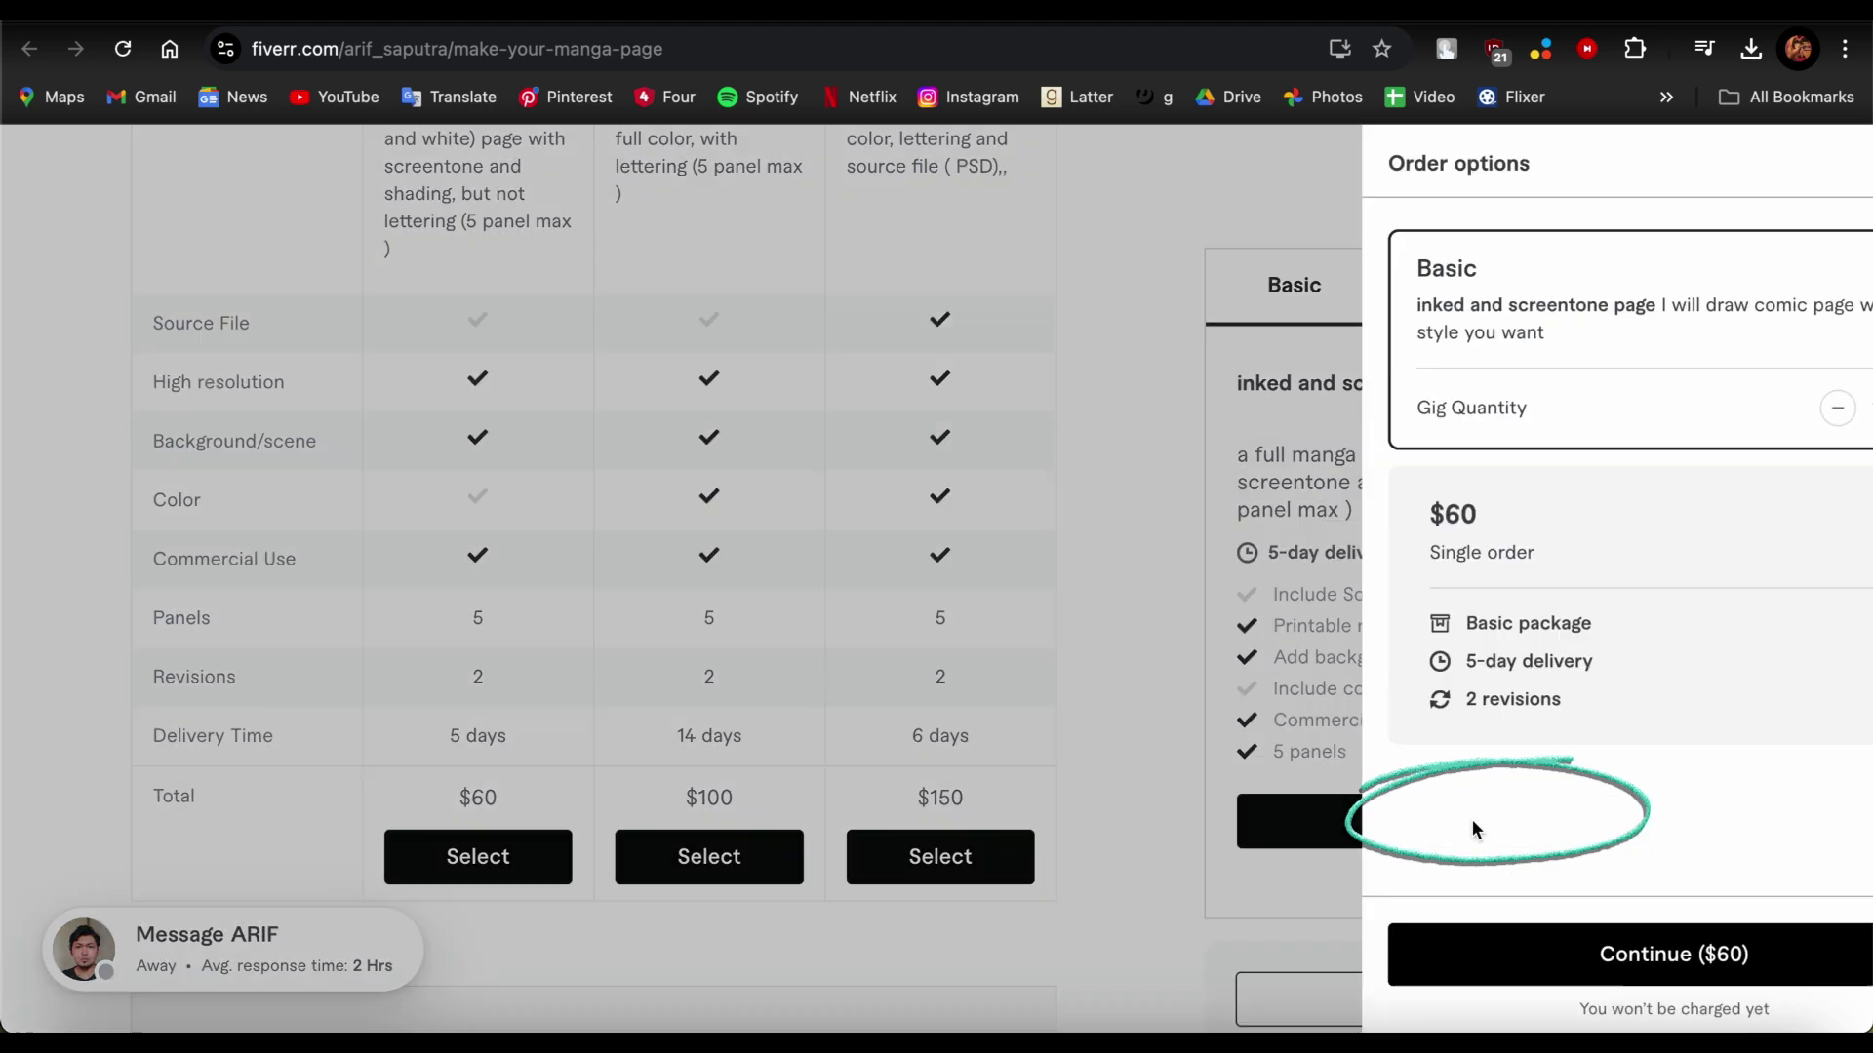
pyautogui.moveTo(1279, 156); pyautogui.dragTo(1449, 156)
pyautogui.click(1453, 158)
pyautogui.moveTo(1305, 271); pyautogui.dragTo(1418, 273)
pyautogui.click(1352, 325)
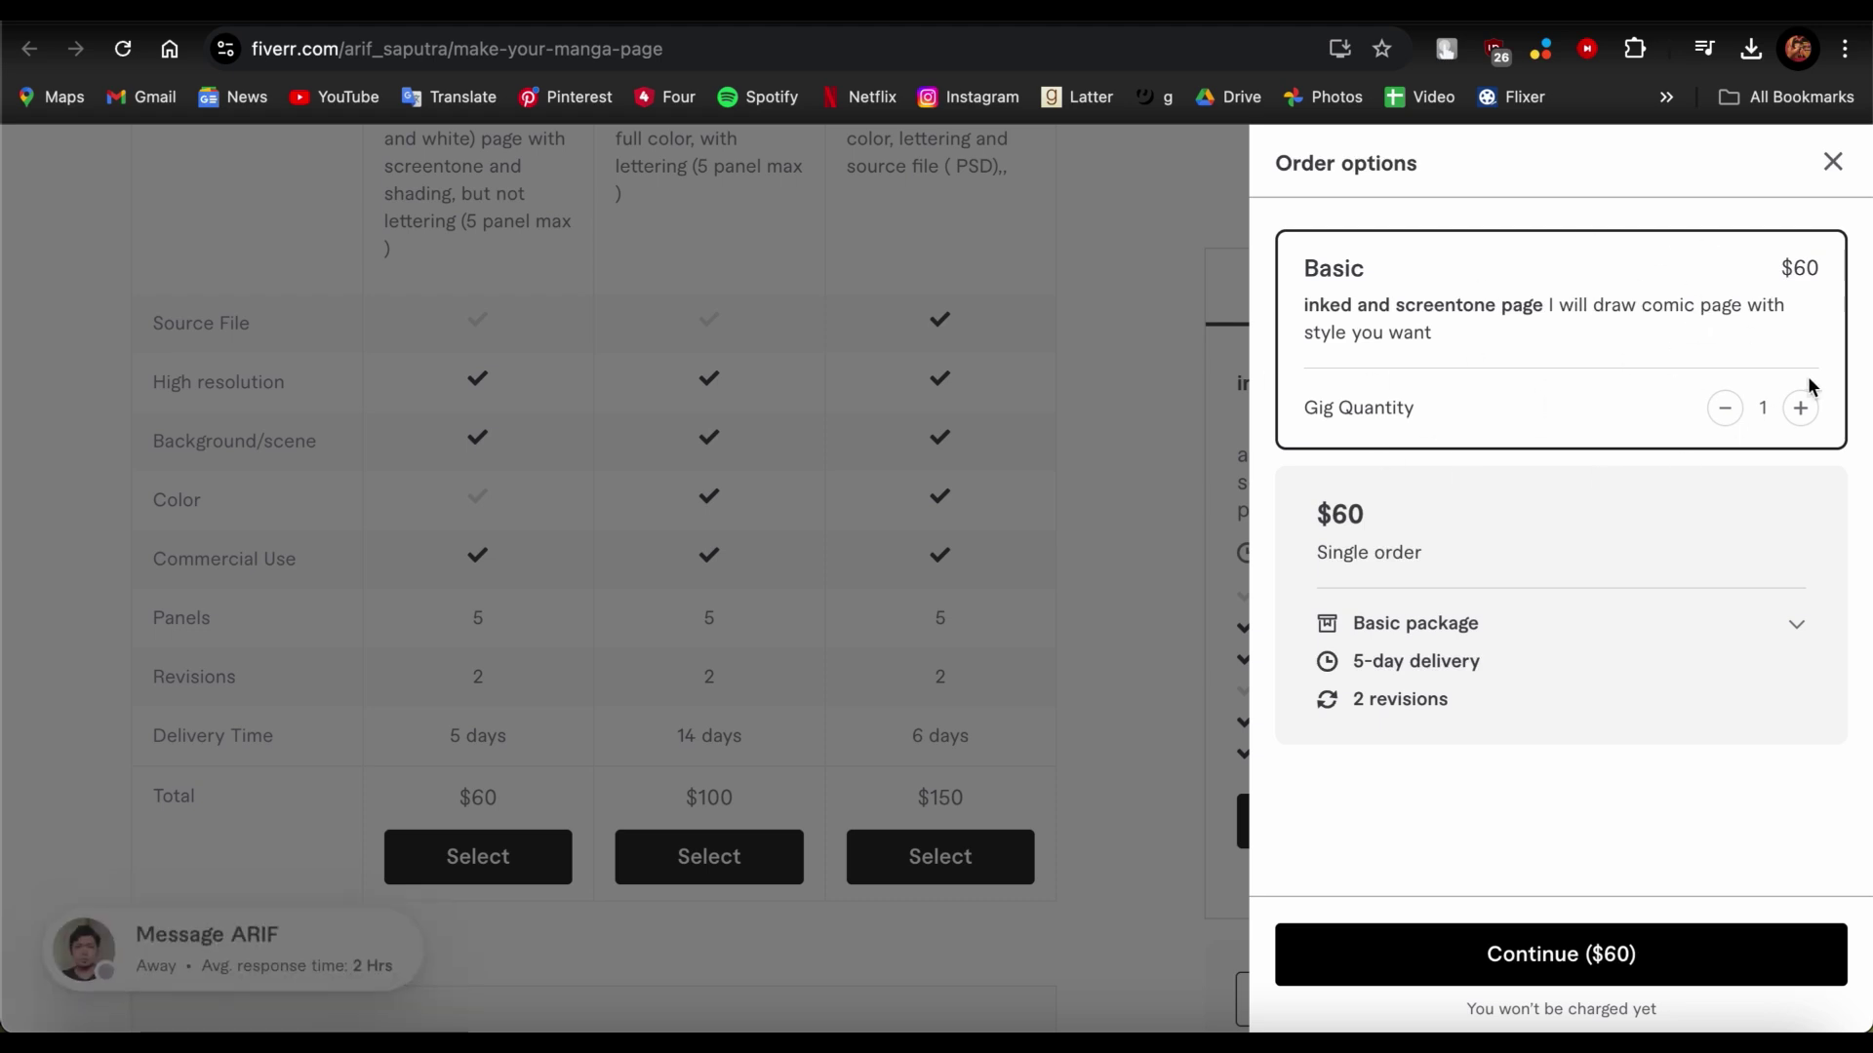
pyautogui.click(1801, 408)
pyautogui.click(1801, 408)
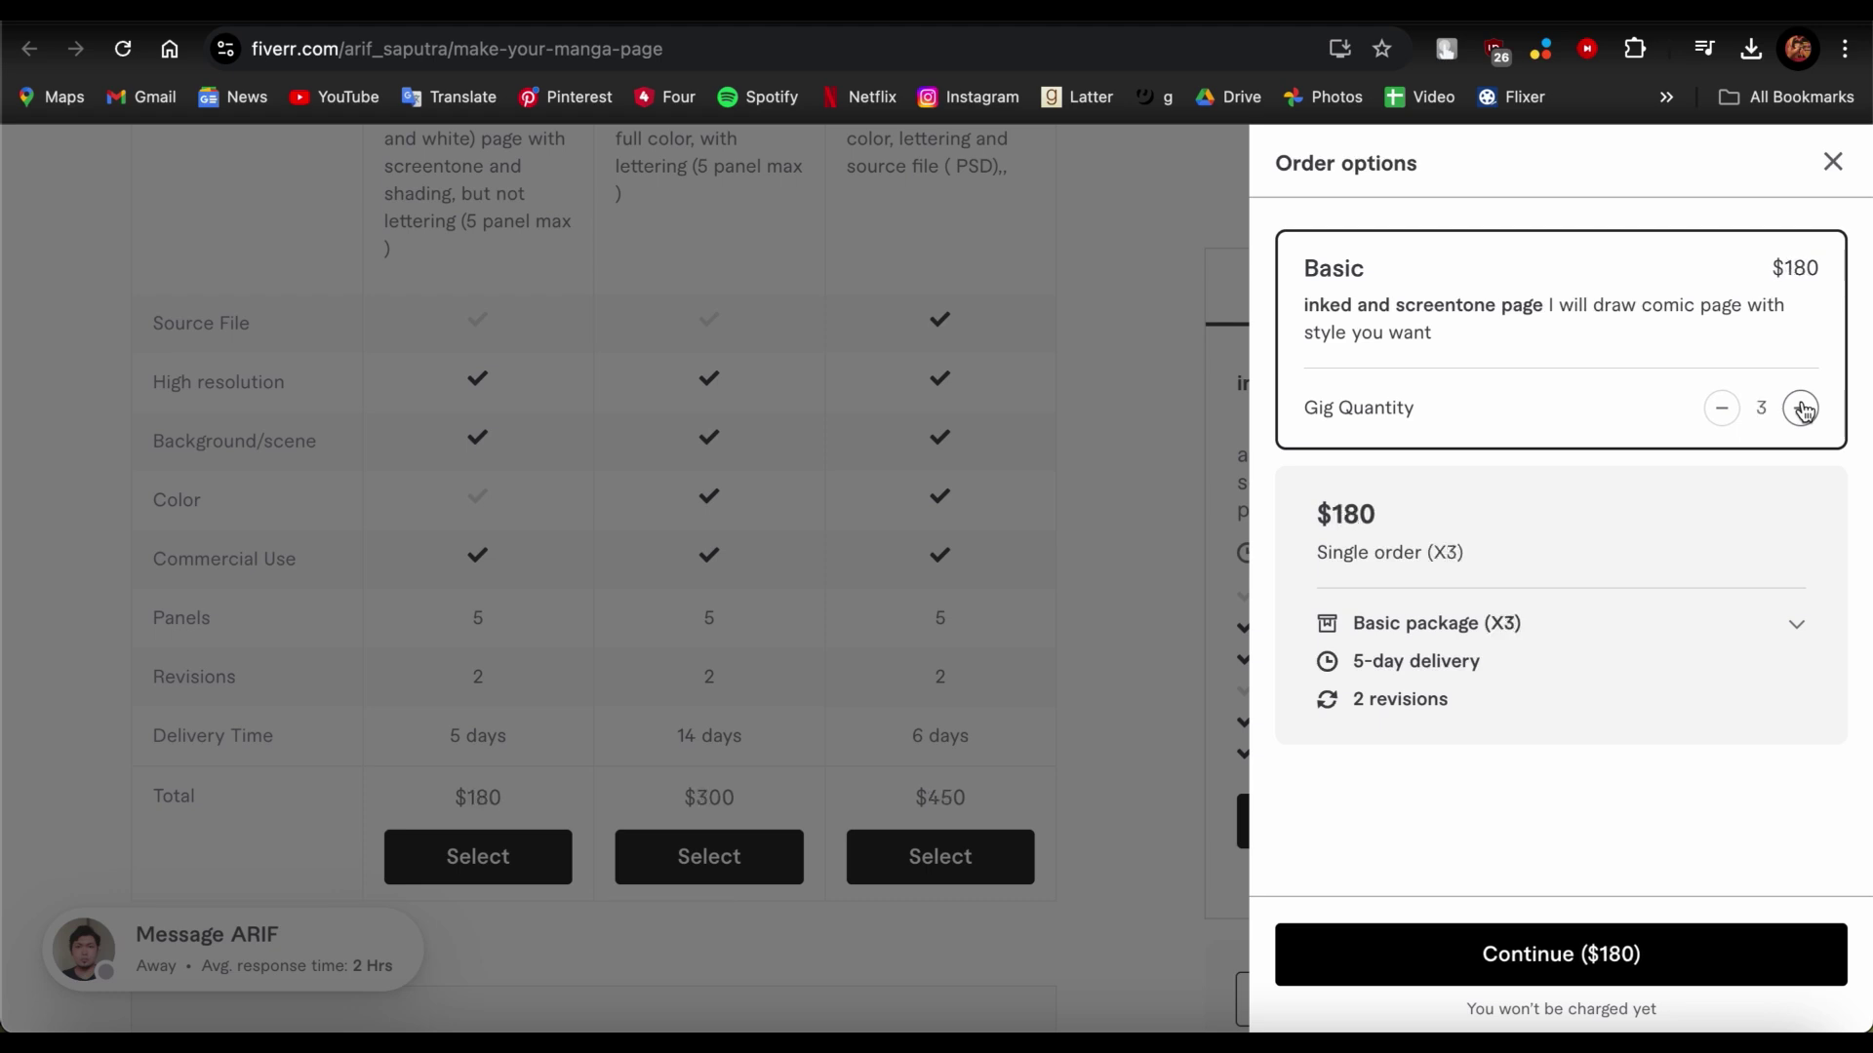
# Raise the Basic package's gig quantity to 6 in the order options
pyautogui.click(1802, 408)
pyautogui.click(1802, 408)
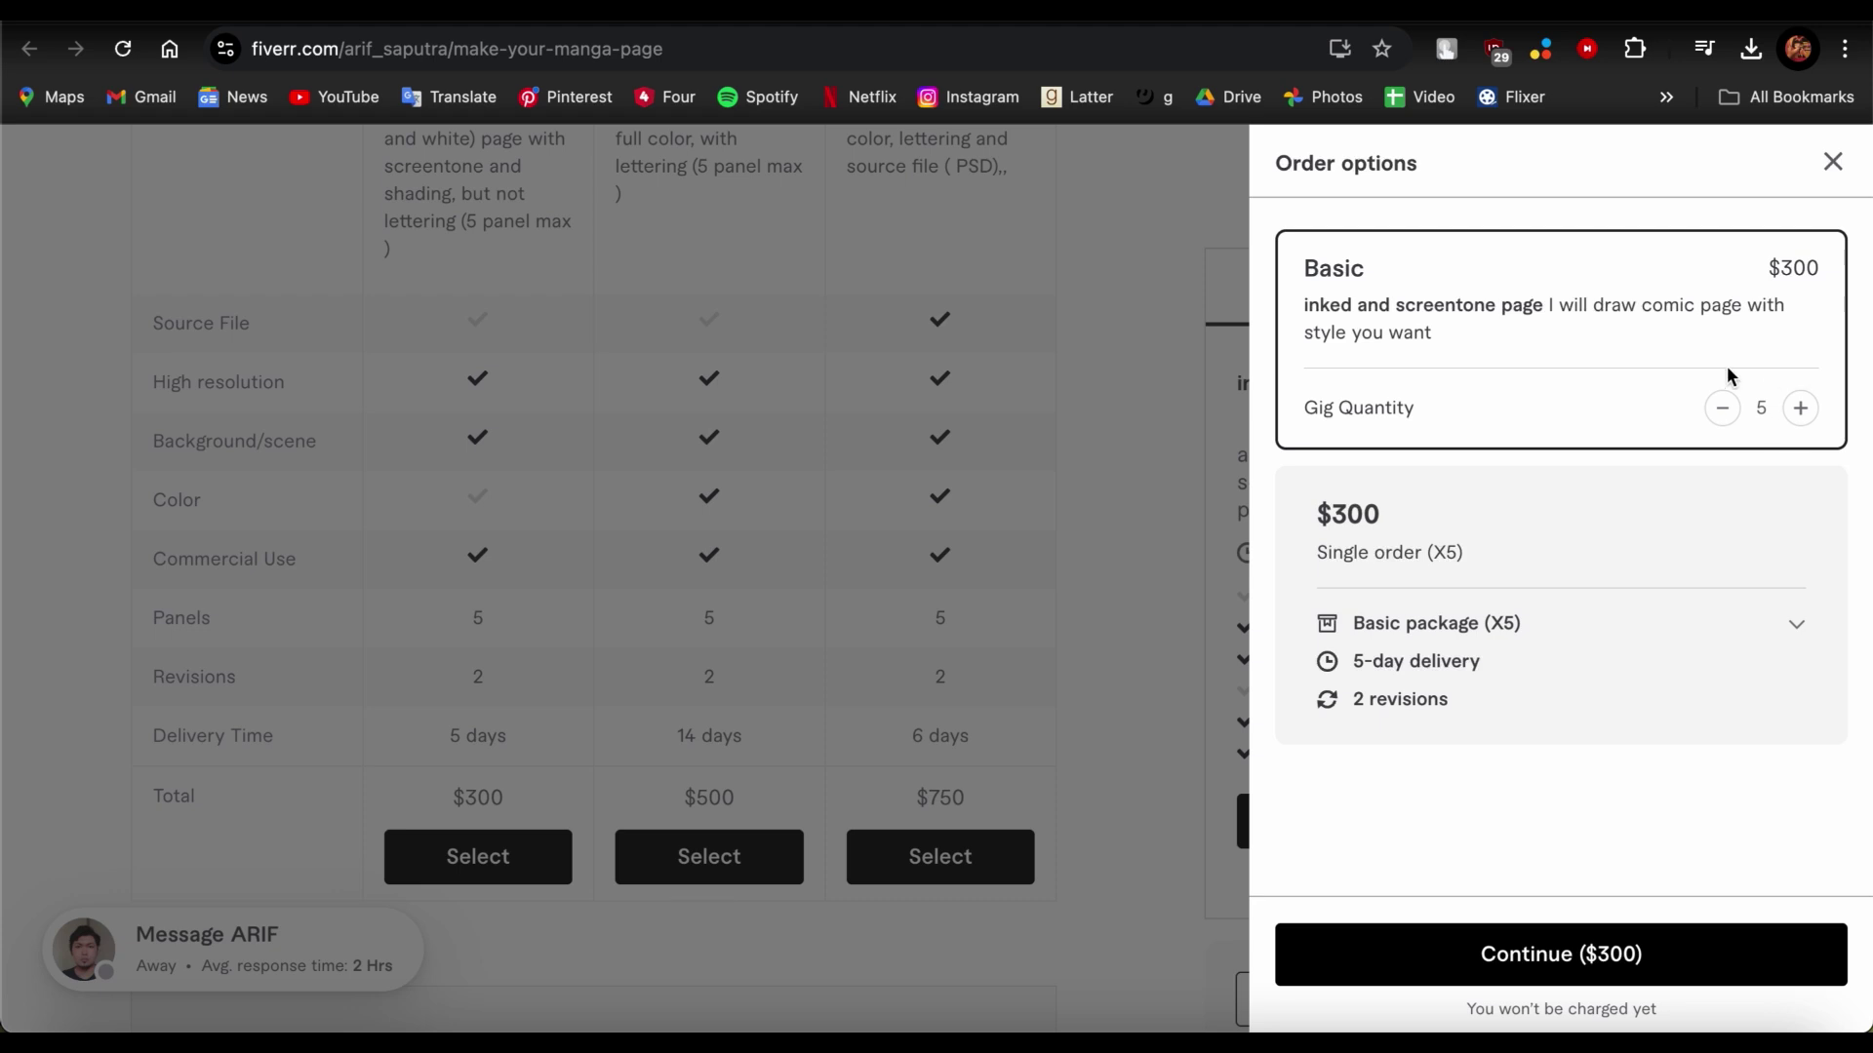
pyautogui.moveTo(1555, 502); pyautogui.dragTo(1226, 514)
pyautogui.moveTo(1425, 486); pyautogui.dragTo(1233, 487)
pyautogui.click(1411, 498)
pyautogui.moveTo(1326, 566); pyautogui.dragTo(1523, 553)
pyautogui.click(1465, 558)
pyautogui.click(1804, 412)
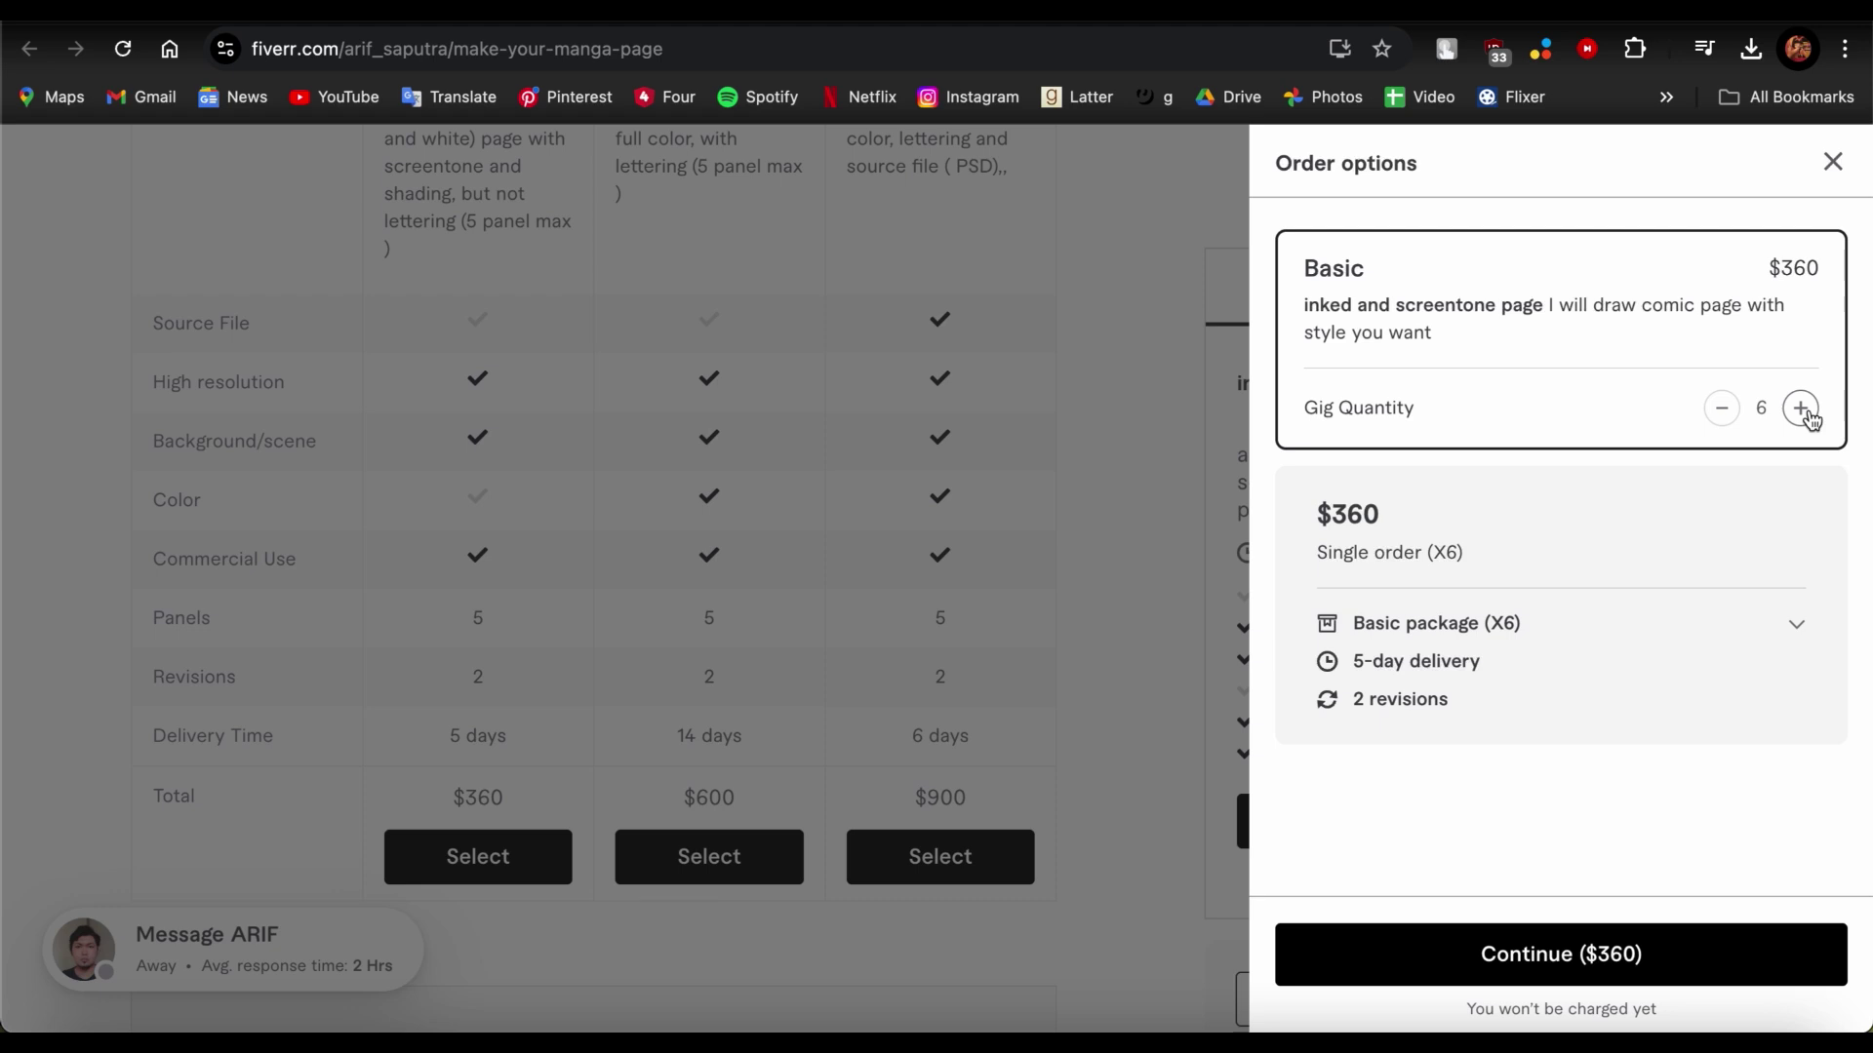
# Expand the Basic package's details in the order summary, review the included items and collapse them again
pyautogui.click(1797, 631)
pyautogui.scroll(-1, 1630, 664)
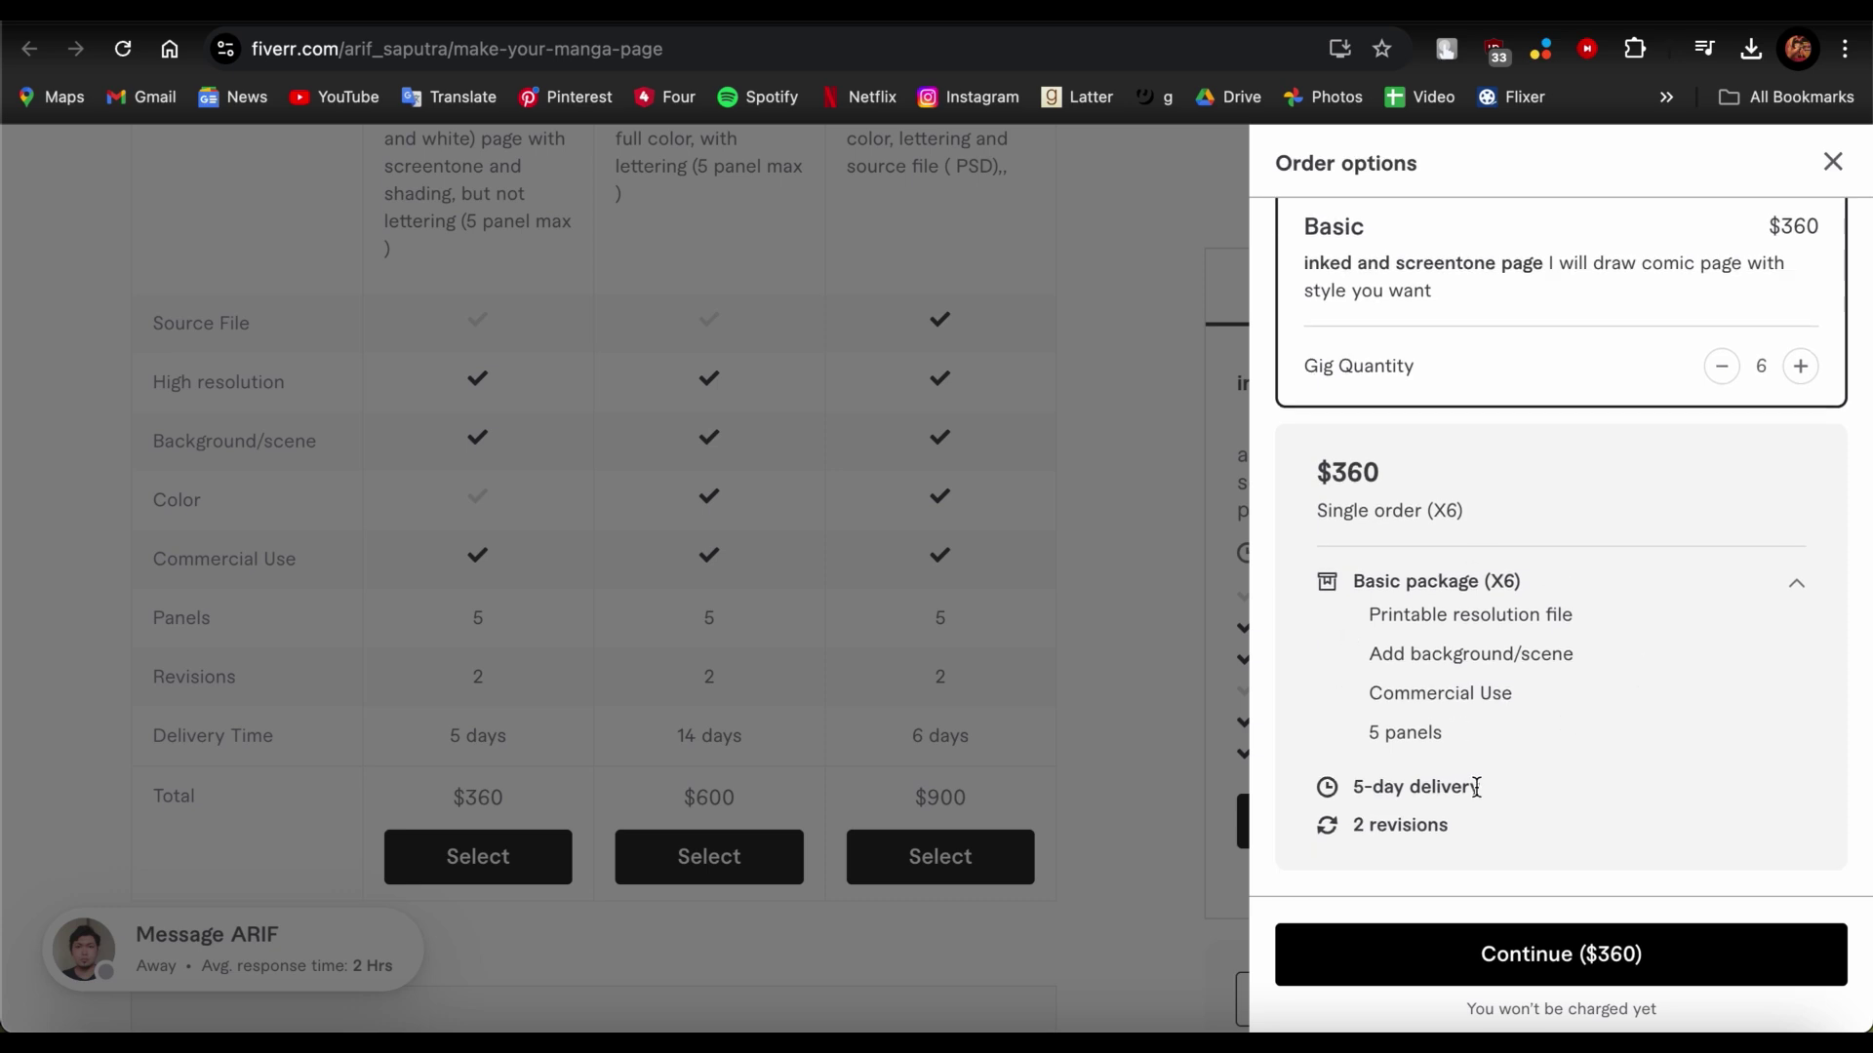
pyautogui.moveTo(1615, 621); pyautogui.dragTo(1252, 620)
pyautogui.moveTo(1731, 602); pyautogui.dragTo(1271, 628)
pyautogui.moveTo(1642, 611); pyautogui.dragTo(1283, 612)
pyautogui.click(1658, 614)
pyautogui.moveTo(1786, 639); pyautogui.dragTo(1431, 630)
pyautogui.click(1632, 674)
pyautogui.moveTo(1612, 699); pyautogui.dragTo(1299, 733)
pyautogui.click(1614, 682)
pyautogui.click(1584, 686)
pyautogui.click(1521, 723)
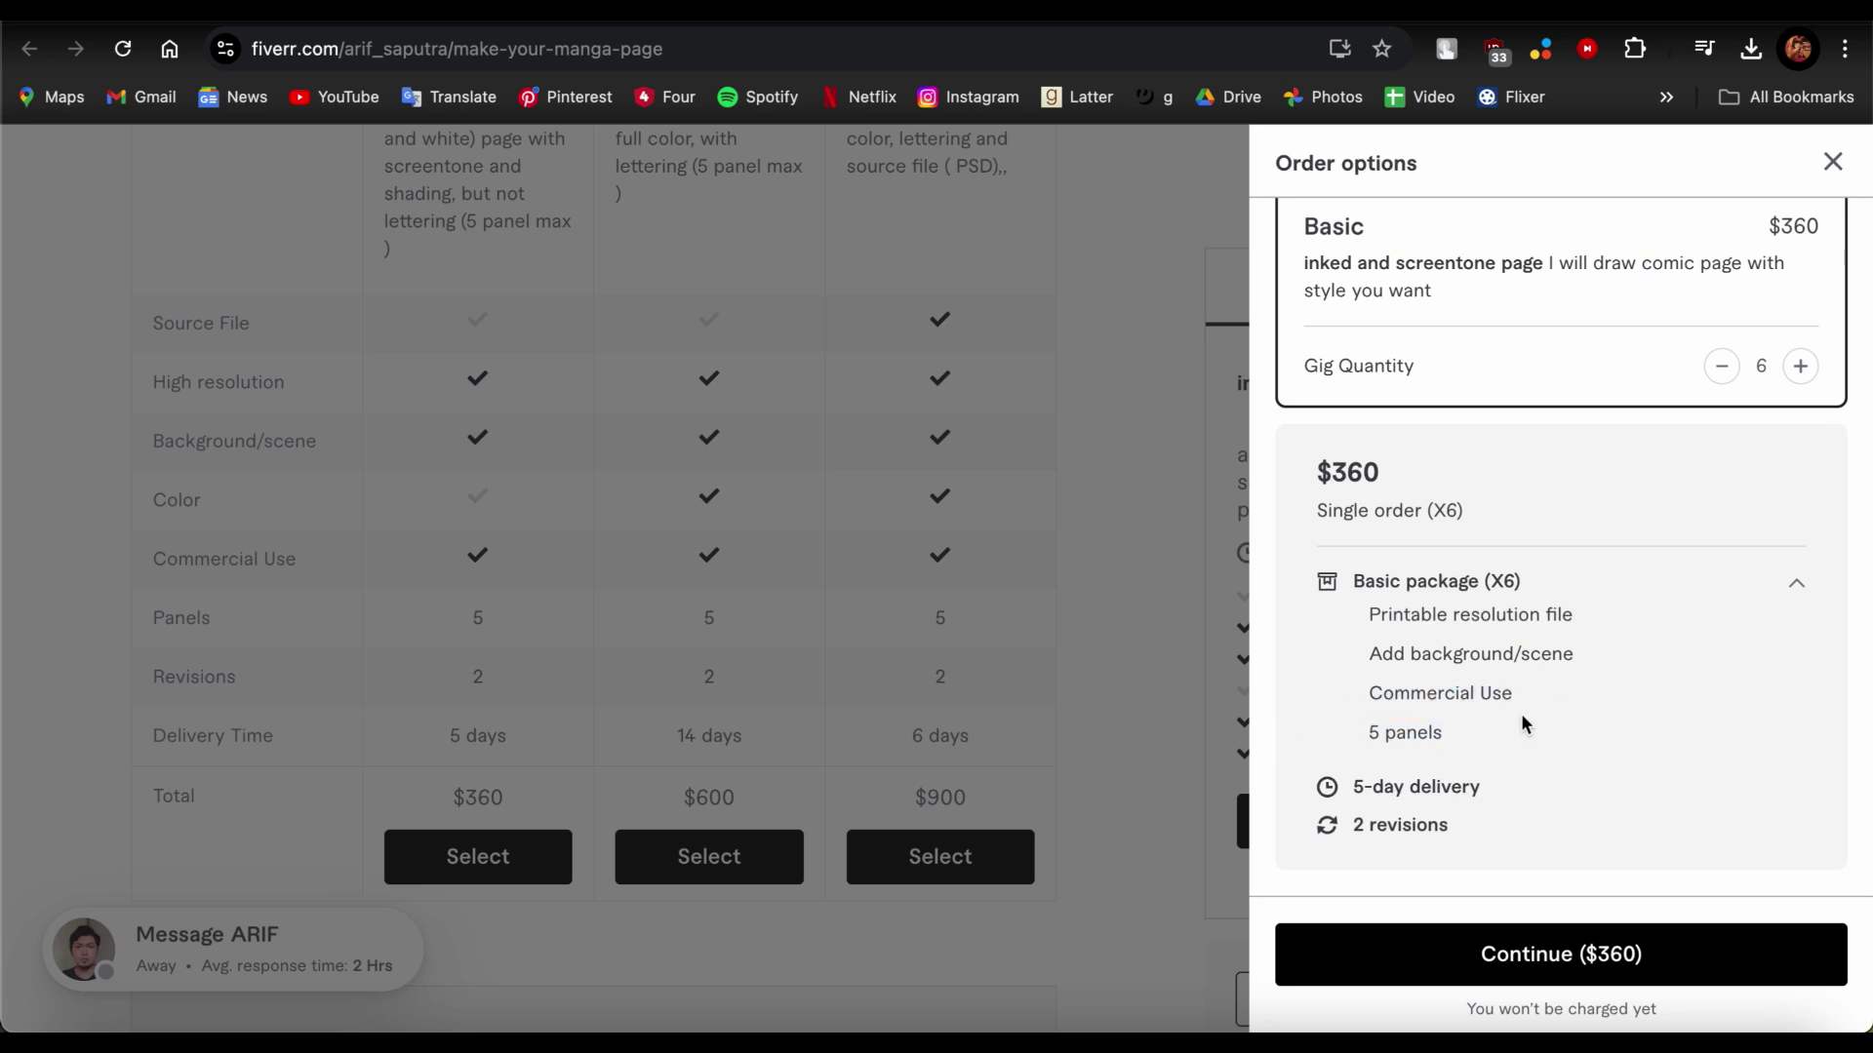
pyautogui.click(1797, 582)
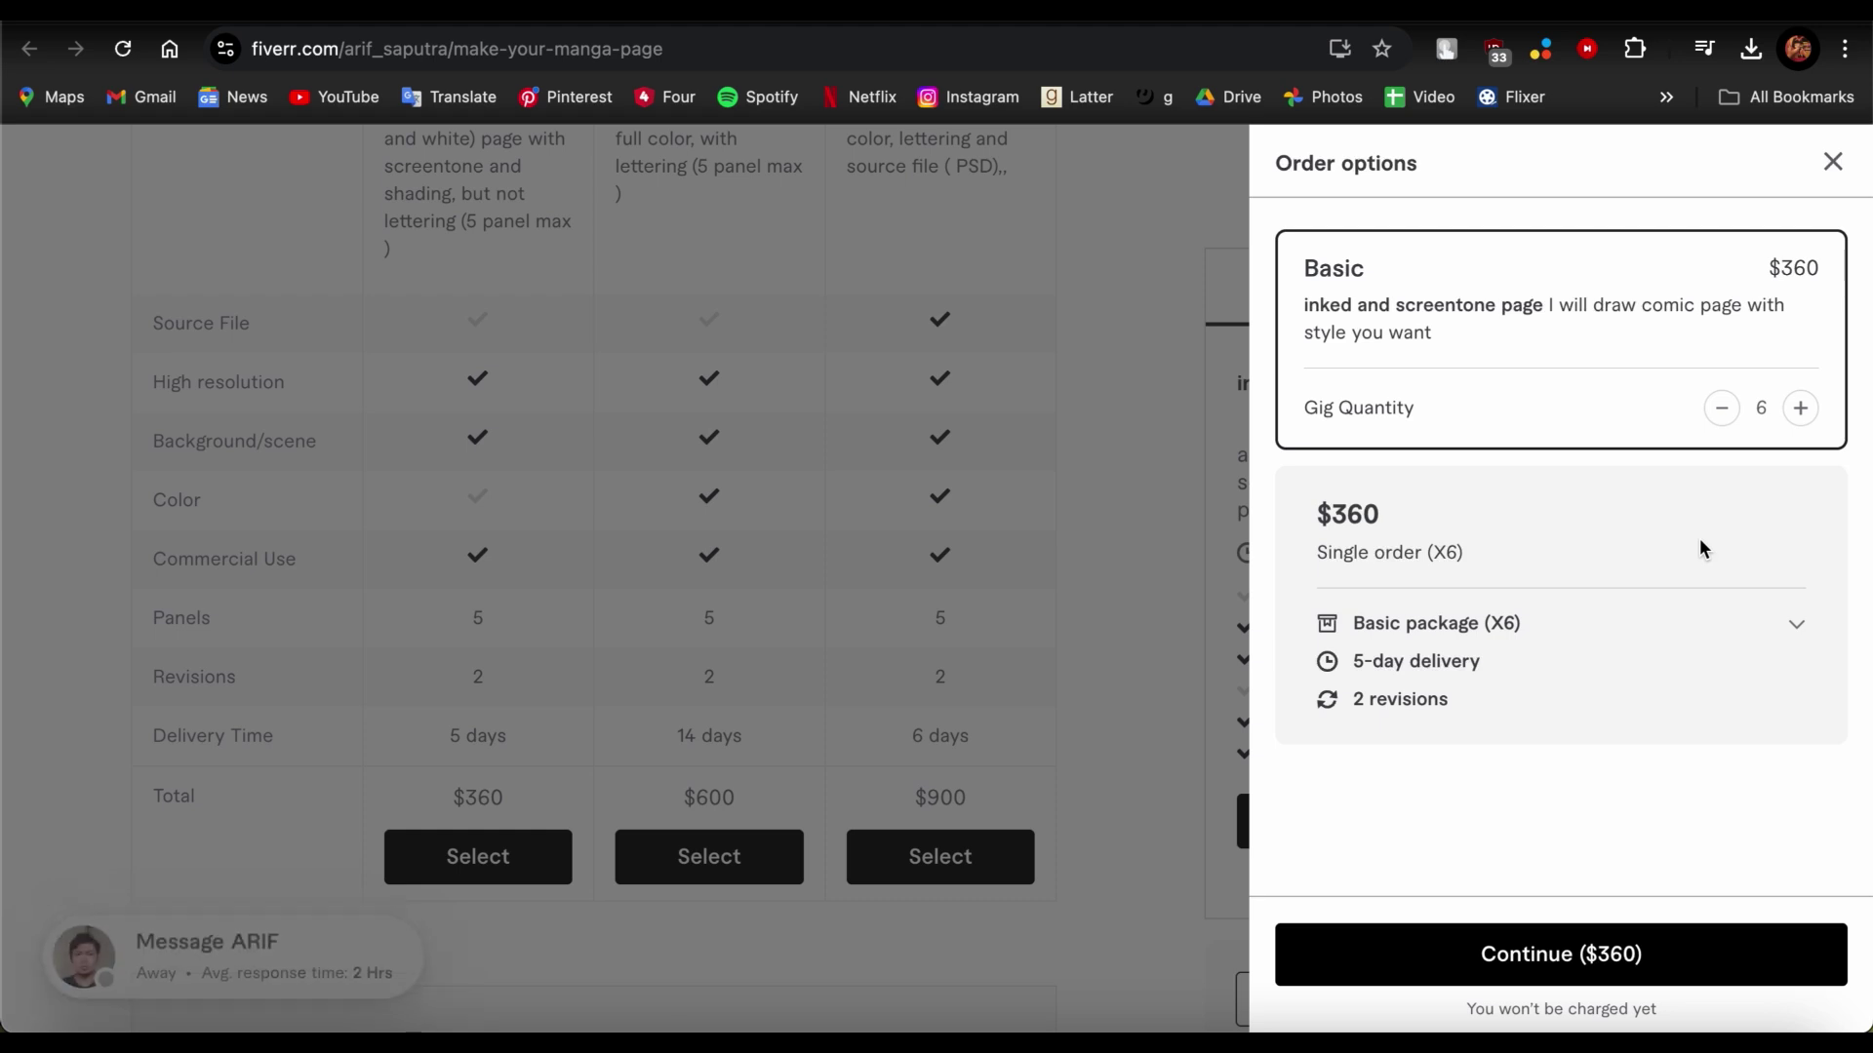
# Continue the comic page order to the payment page and open the form for adding billing details
pyautogui.click(1530, 962)
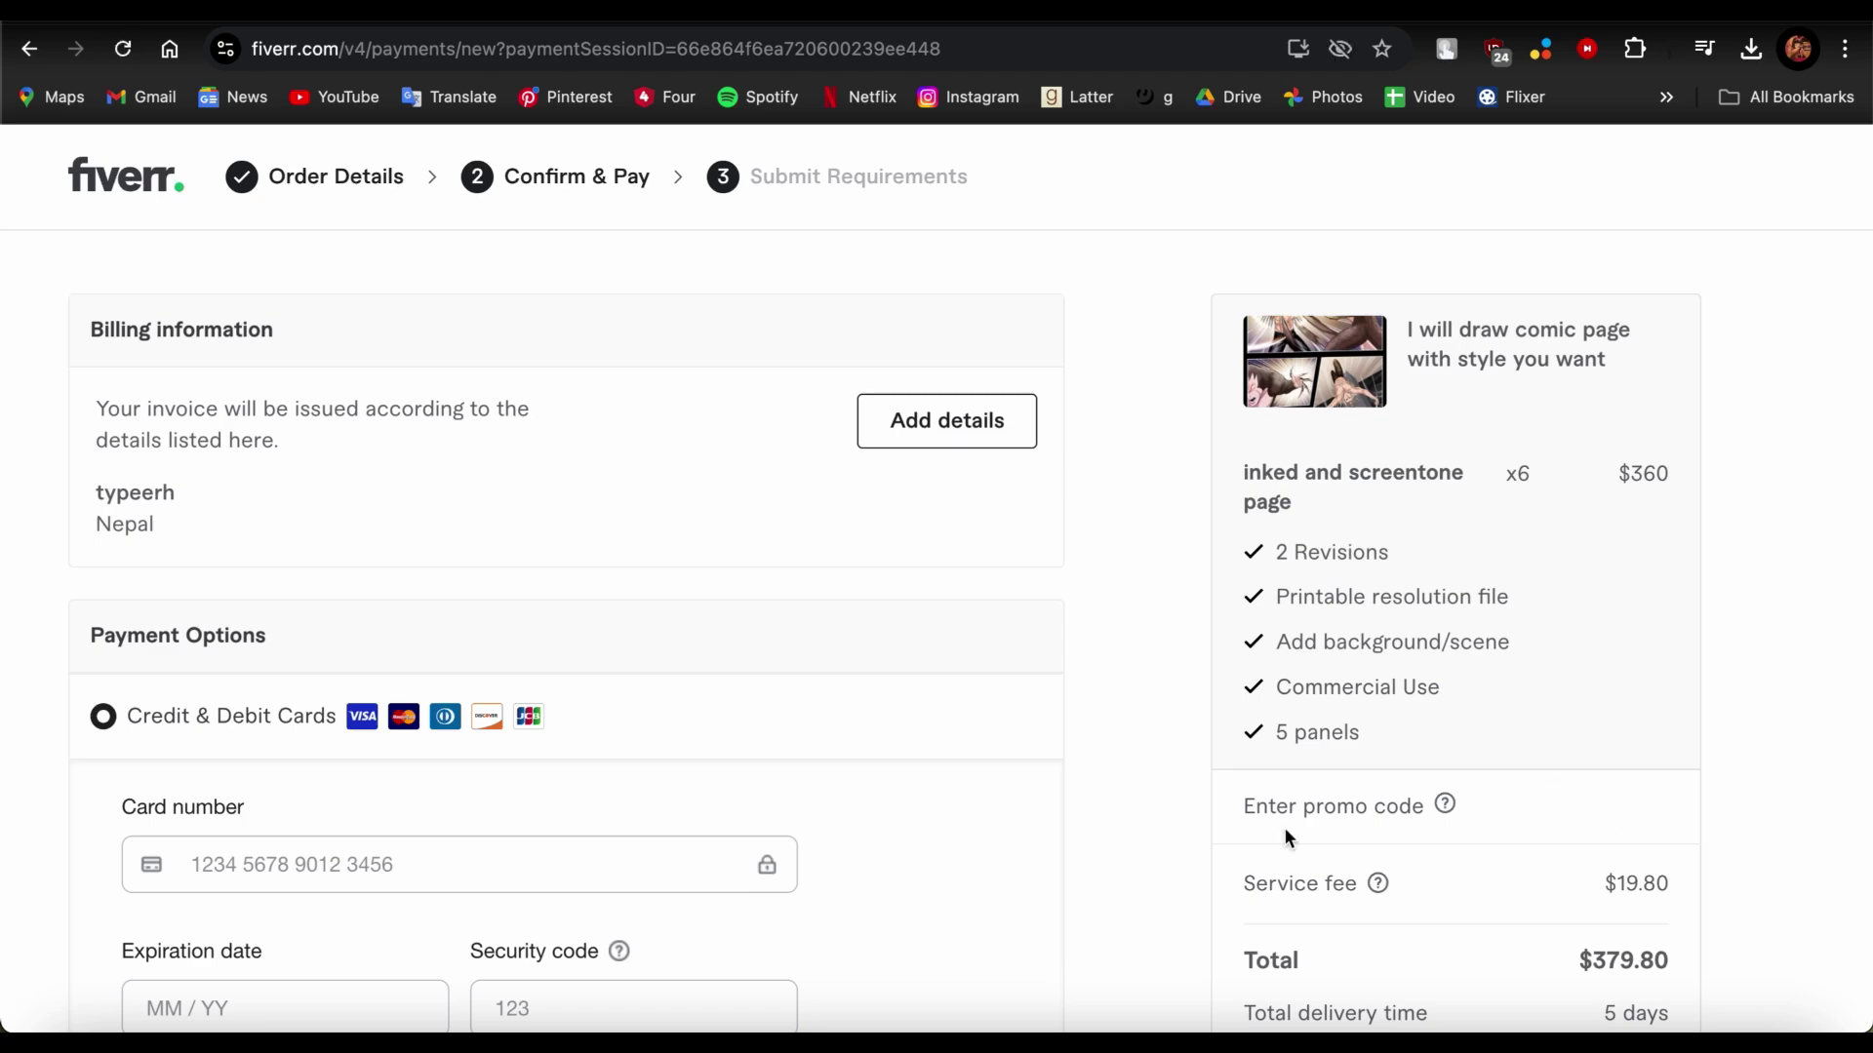
pyautogui.click(985, 419)
pyautogui.click(1202, 219)
pyautogui.moveTo(892, 542); pyautogui.dragTo(1186, 795)
pyautogui.click(800, 401)
pyautogui.click(889, 417)
# Examine the billing information fields from full name down to tax ID and close the form without saving
pyautogui.click(862, 348)
pyautogui.click(901, 450)
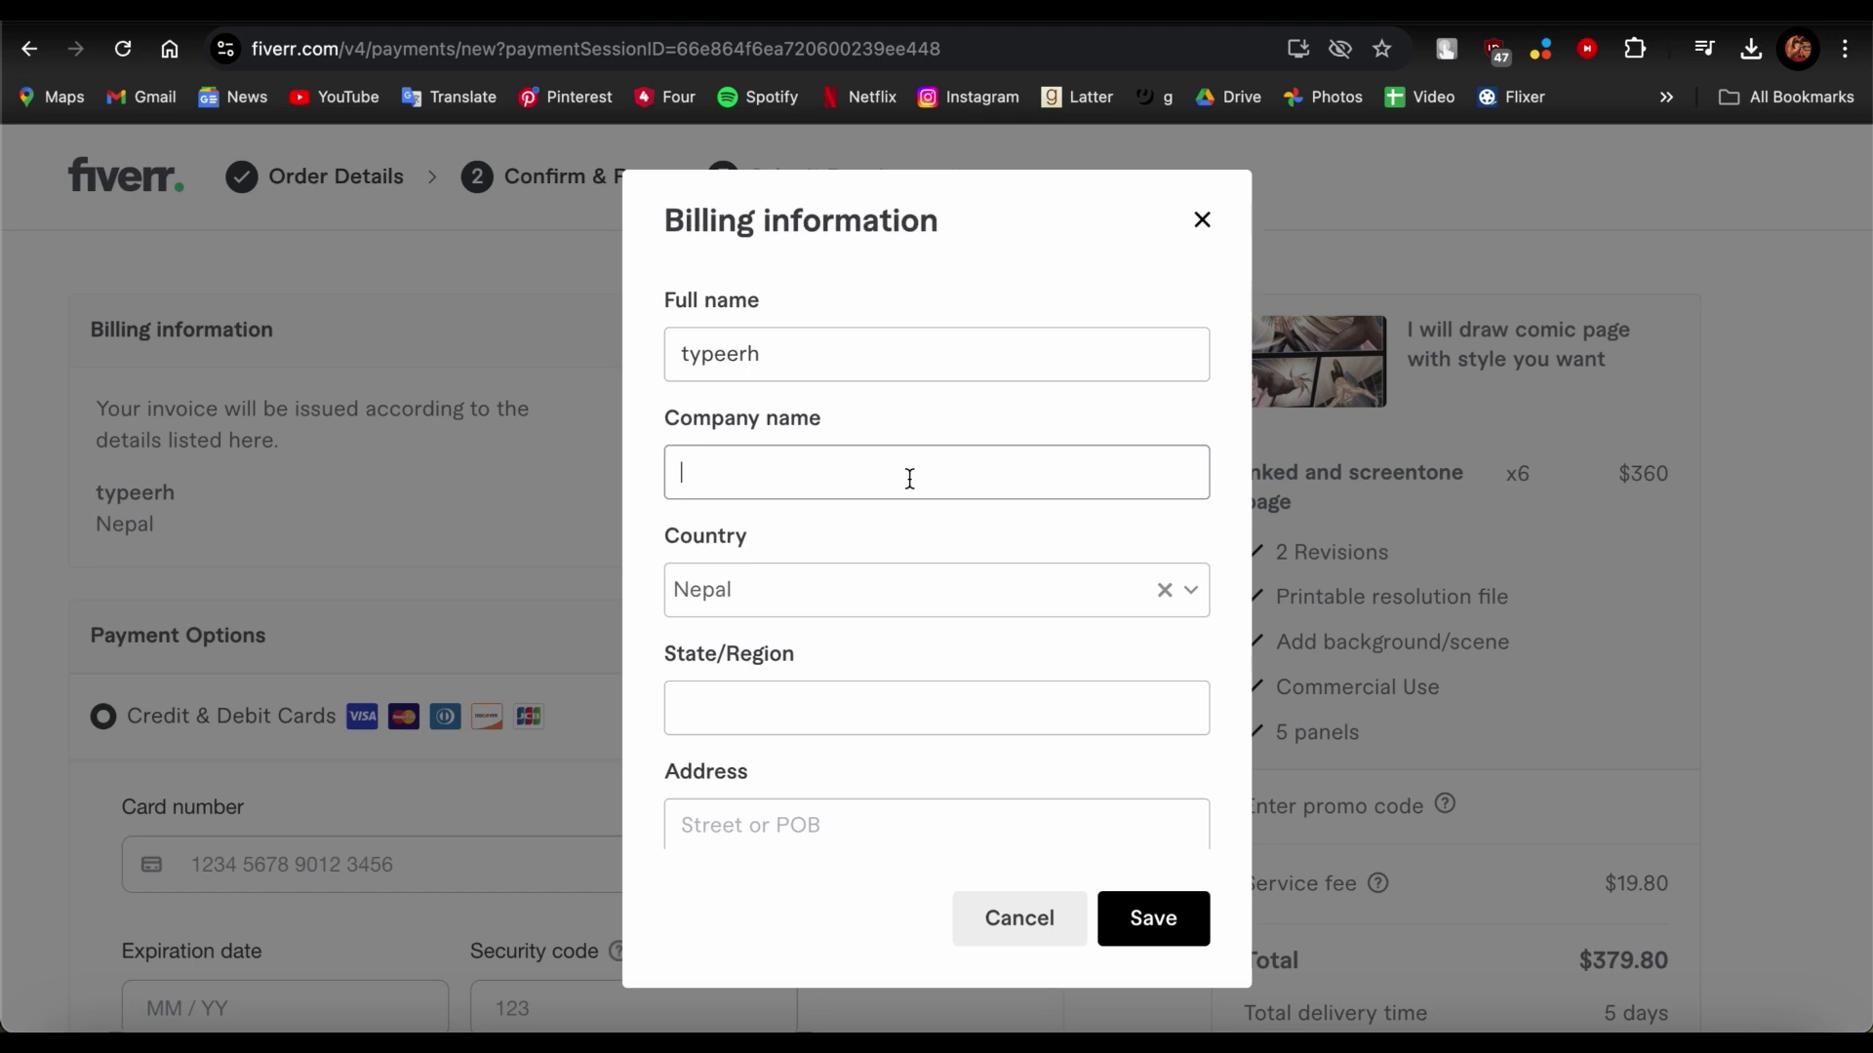
pyautogui.scroll(-1, 901, 451)
pyautogui.click(912, 490)
pyautogui.click(911, 383)
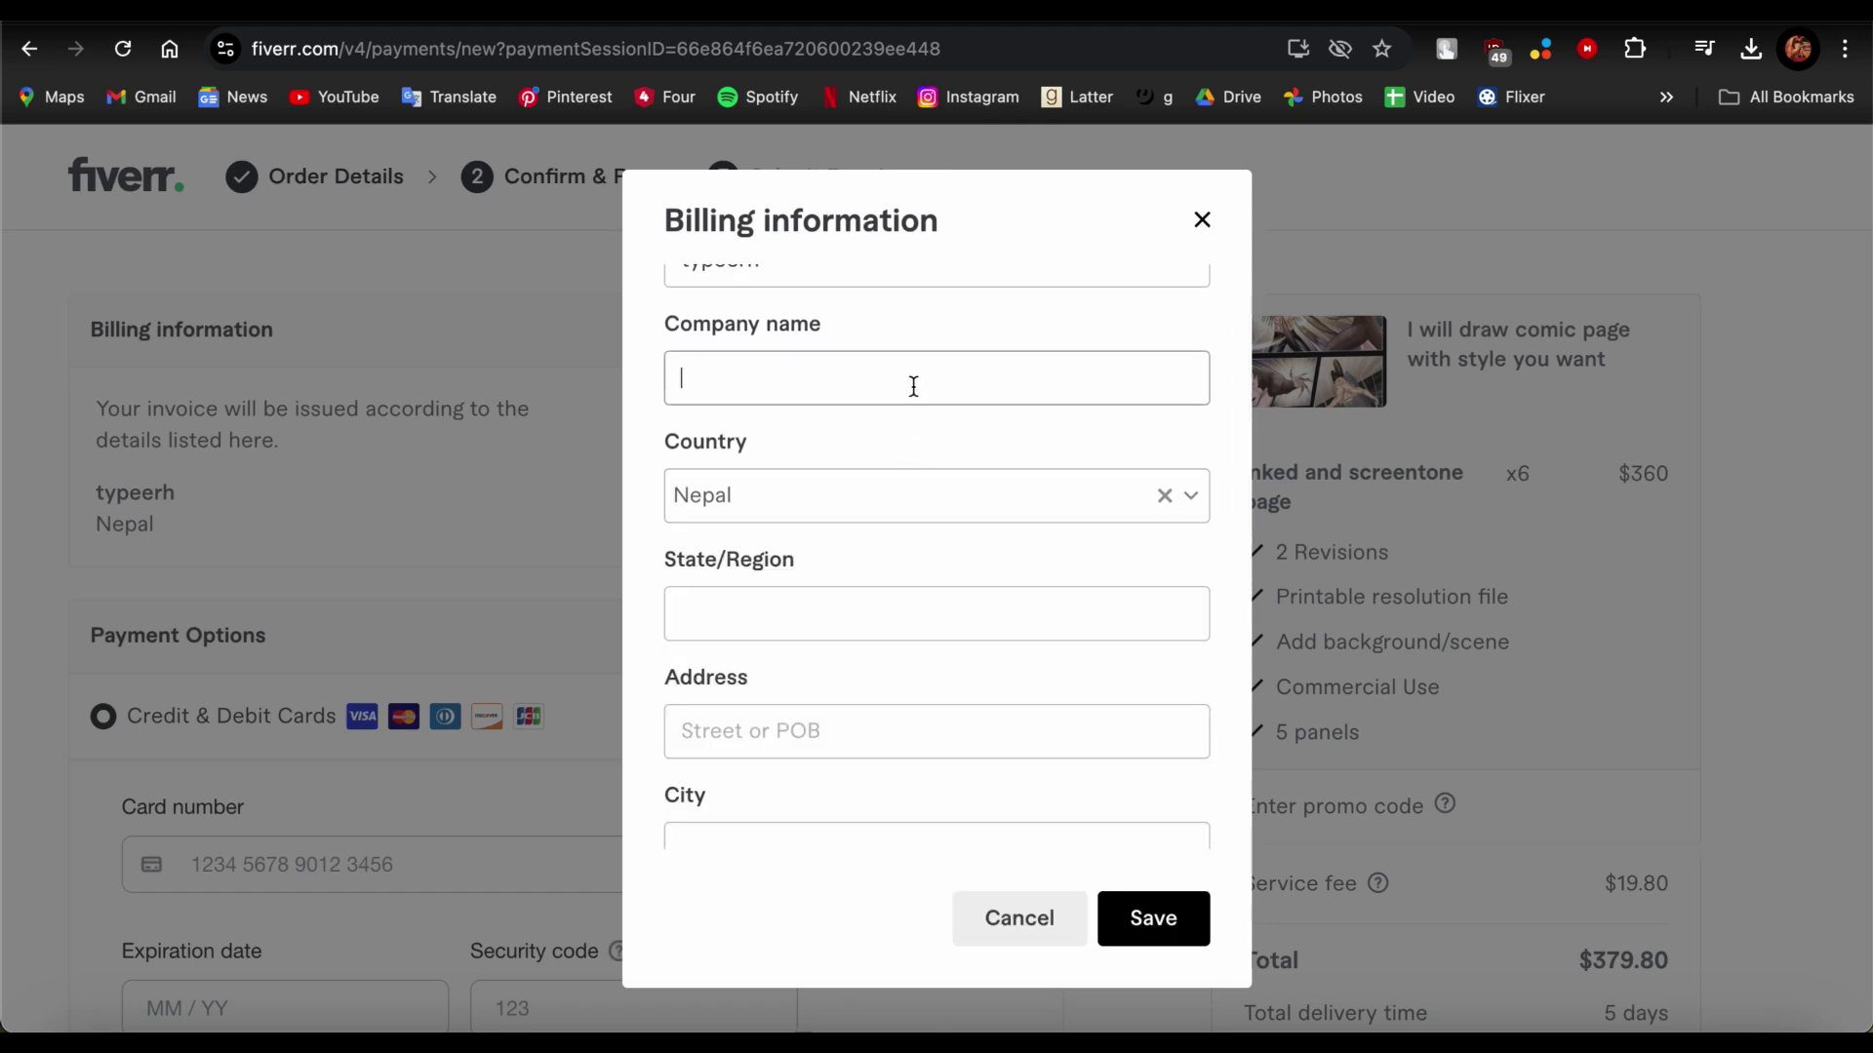
pyautogui.scroll(-2, 1132, 560)
pyautogui.click(906, 444)
pyautogui.click(965, 531)
pyautogui.scroll(-3, 966, 527)
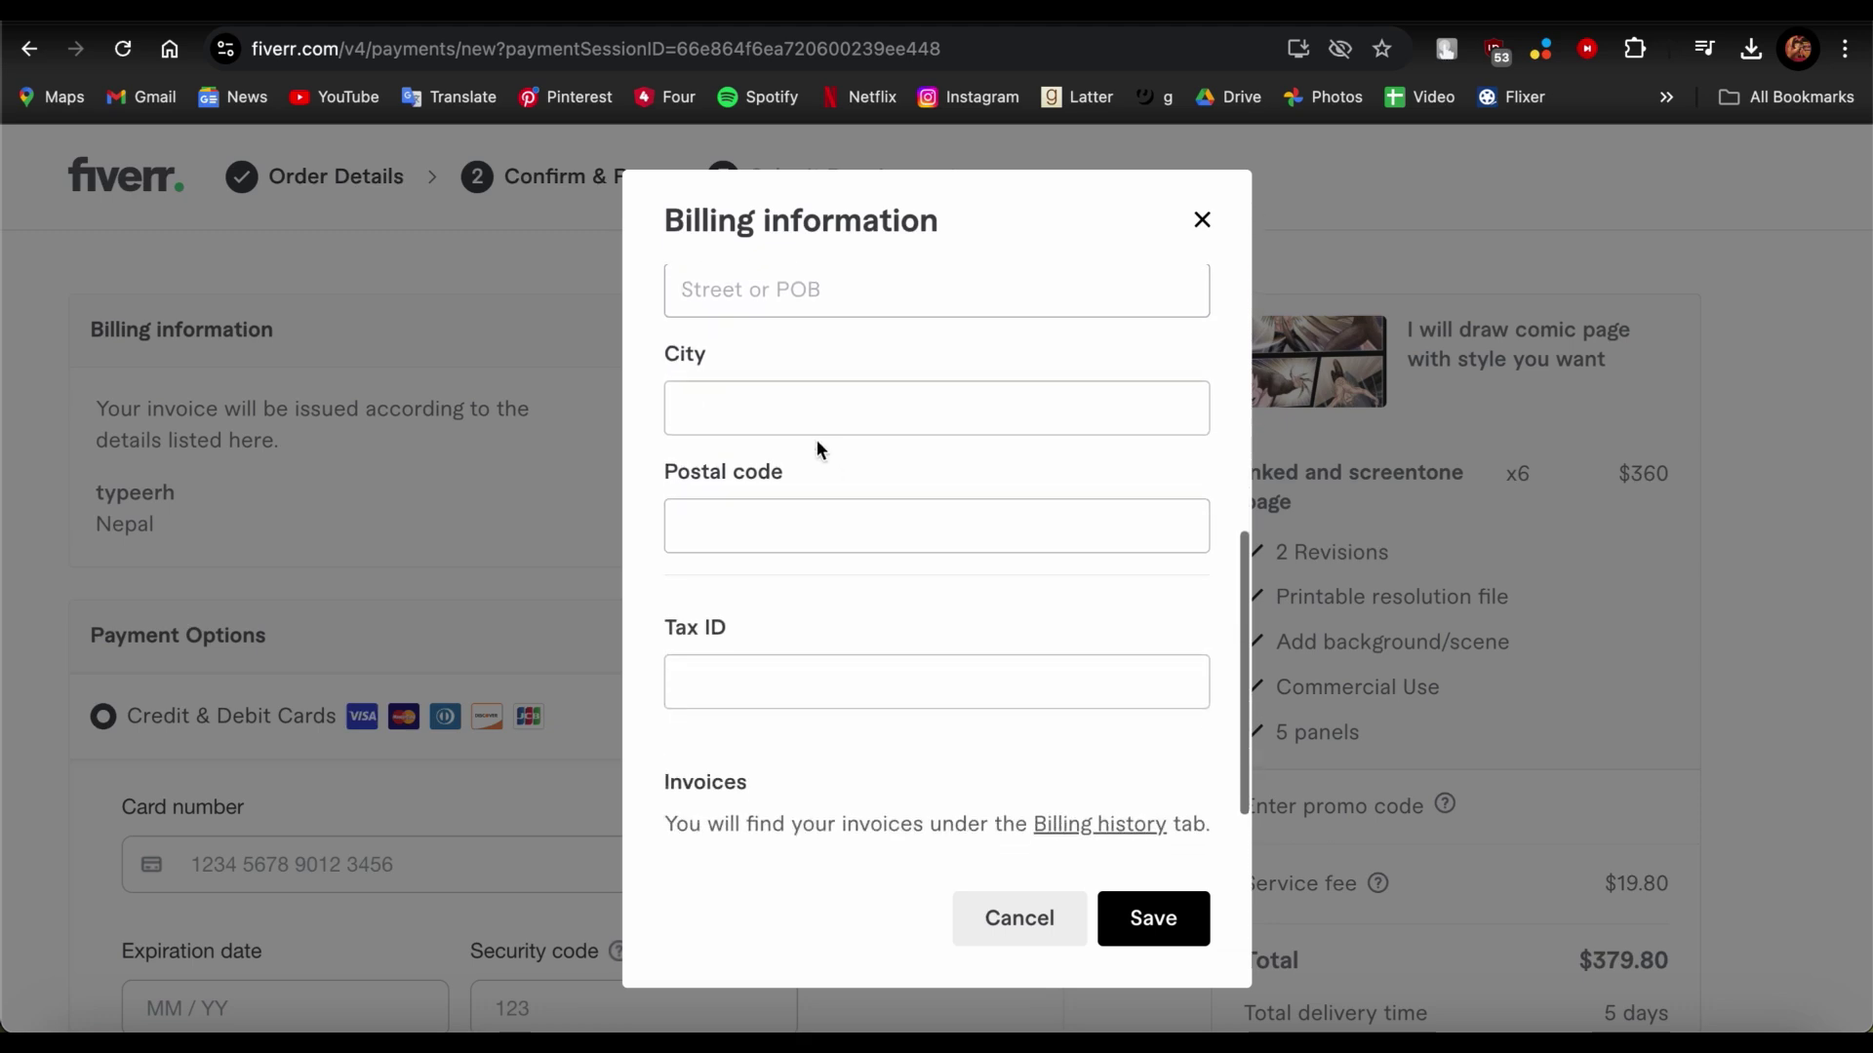
pyautogui.click(799, 422)
pyautogui.click(889, 521)
pyautogui.click(1021, 689)
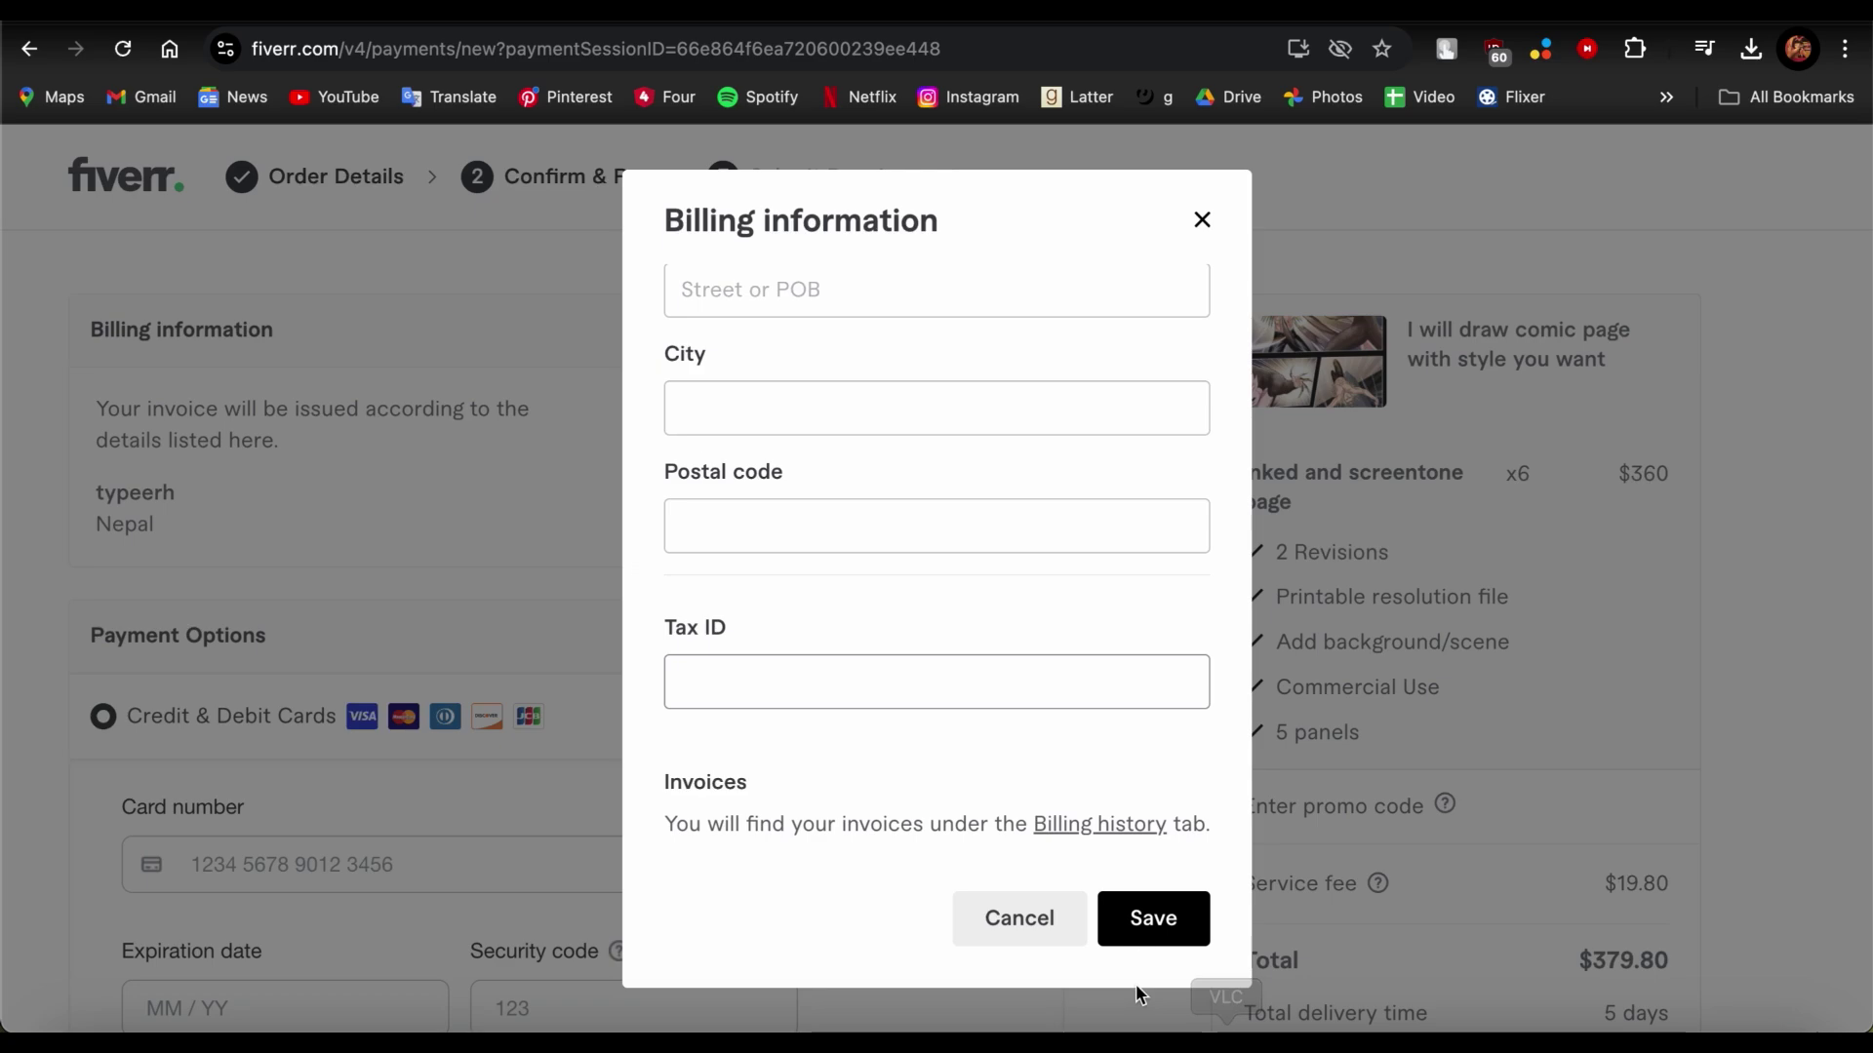
pyautogui.click(1202, 221)
# Review the payment page, including the order summary and the available payment options
pyautogui.scroll(-3, 1076, 464)
pyautogui.scroll(3, 1076, 463)
pyautogui.scroll(-3, 1076, 464)
pyautogui.scroll(3, 1076, 463)
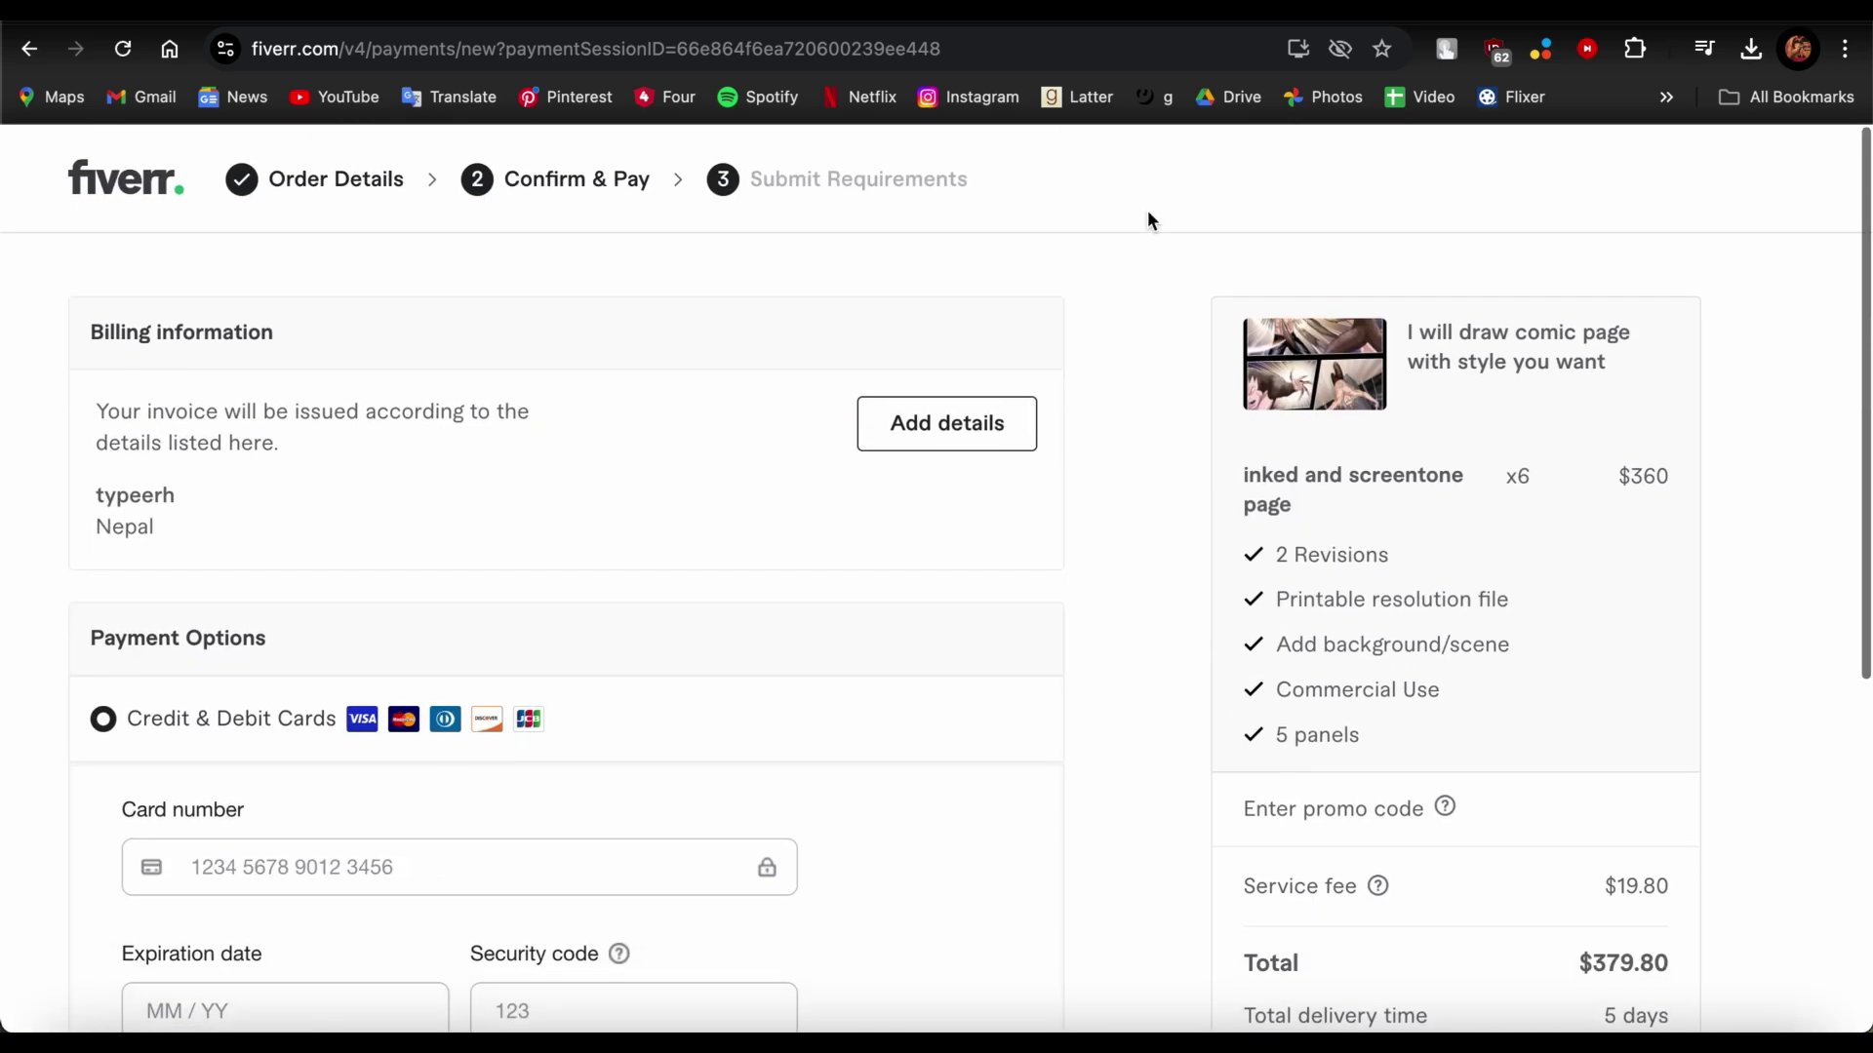
pyautogui.scroll(-6, 1450, 682)
pyautogui.scroll(3, 894, 430)
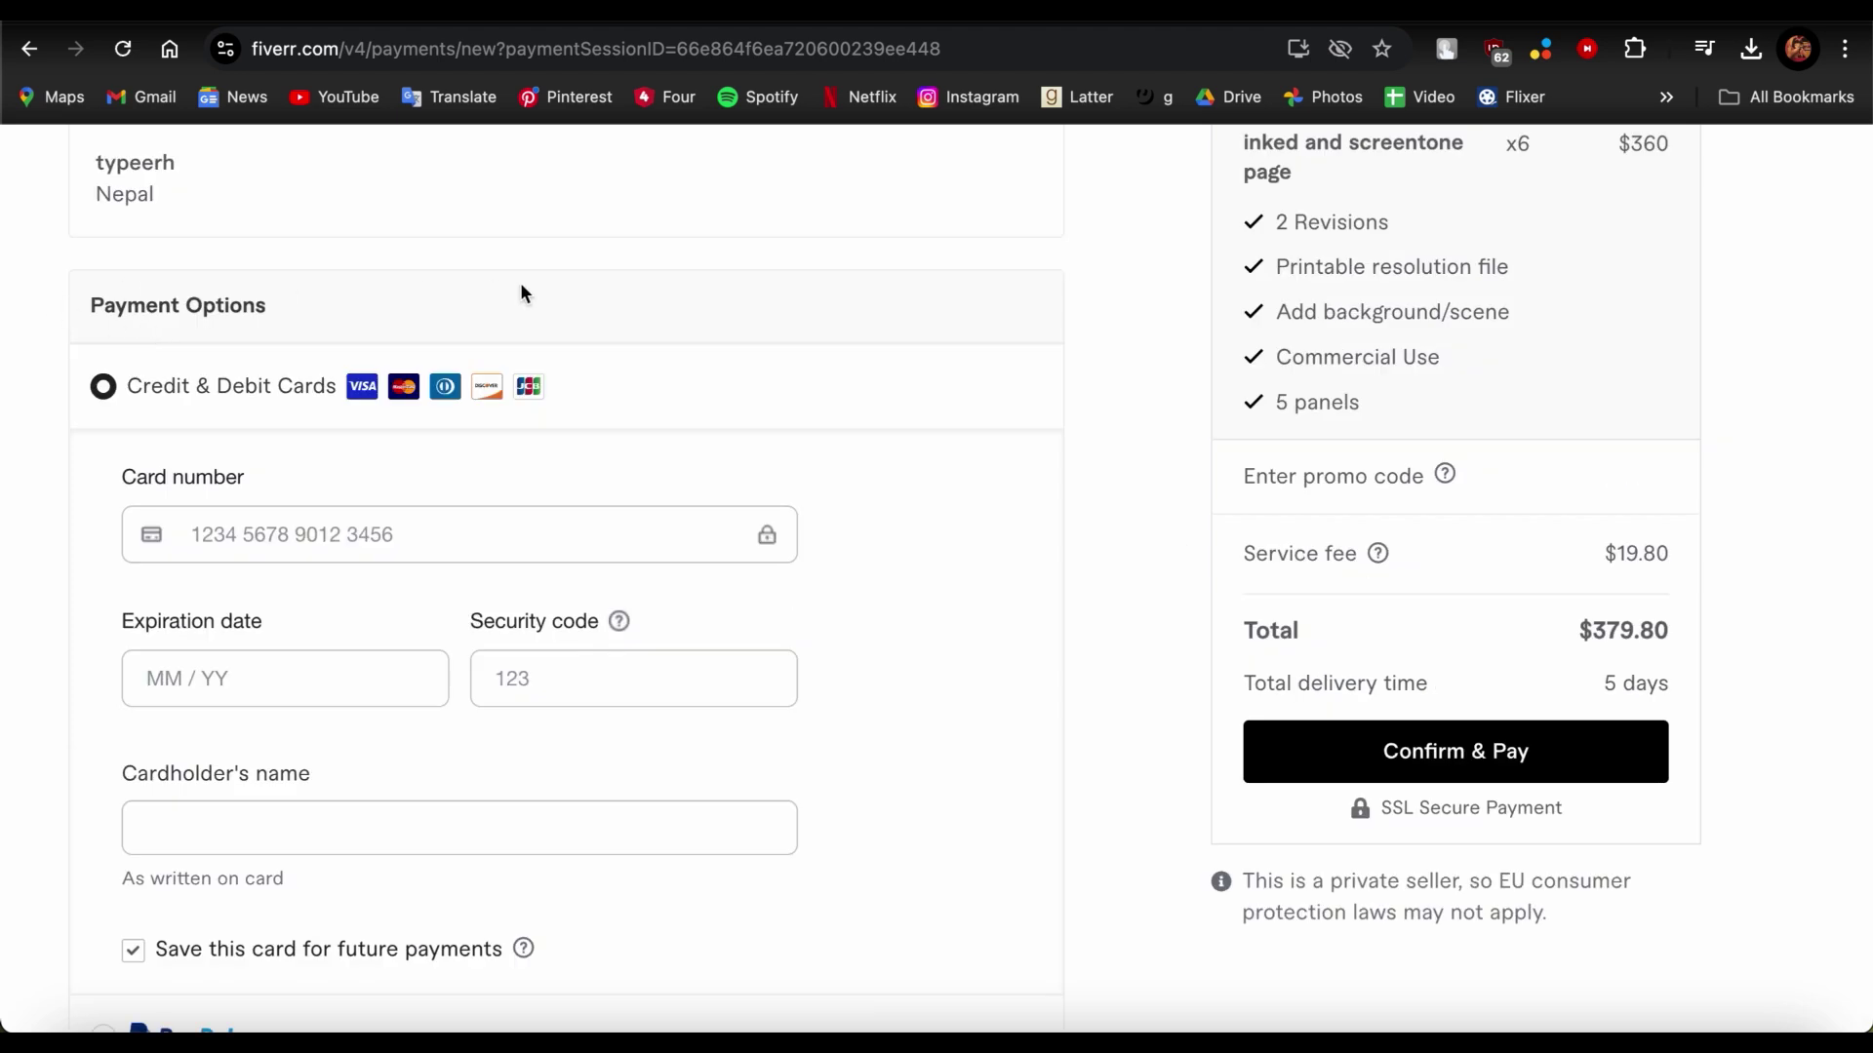
pyautogui.moveTo(634, 384); pyautogui.dragTo(94, 361)
pyautogui.click(442, 277)
pyautogui.moveTo(828, 380); pyautogui.dragTo(401, 318)
pyautogui.click(597, 305)
pyautogui.scroll(-3, 644, 371)
pyautogui.scroll(1, 605, 624)
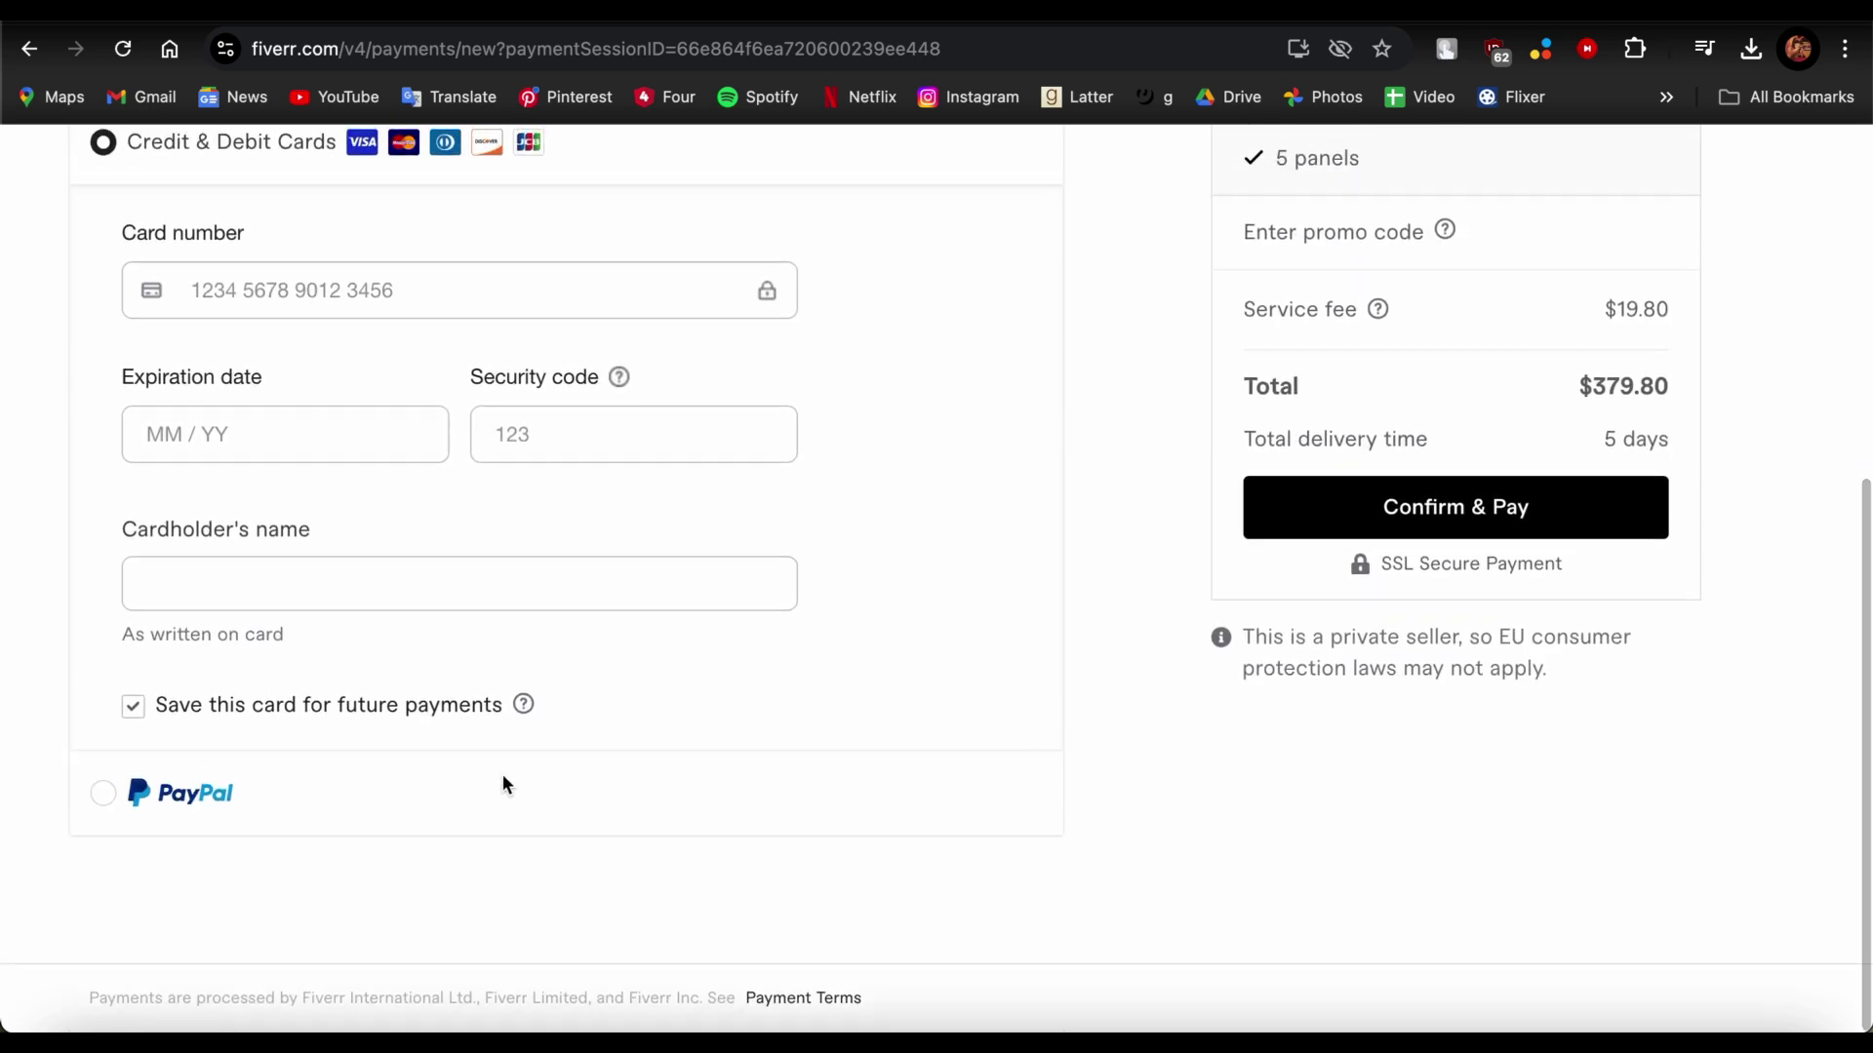
# Select PayPal as the payment option and return the selection to Credit & Debit Cards
pyautogui.click(408, 787)
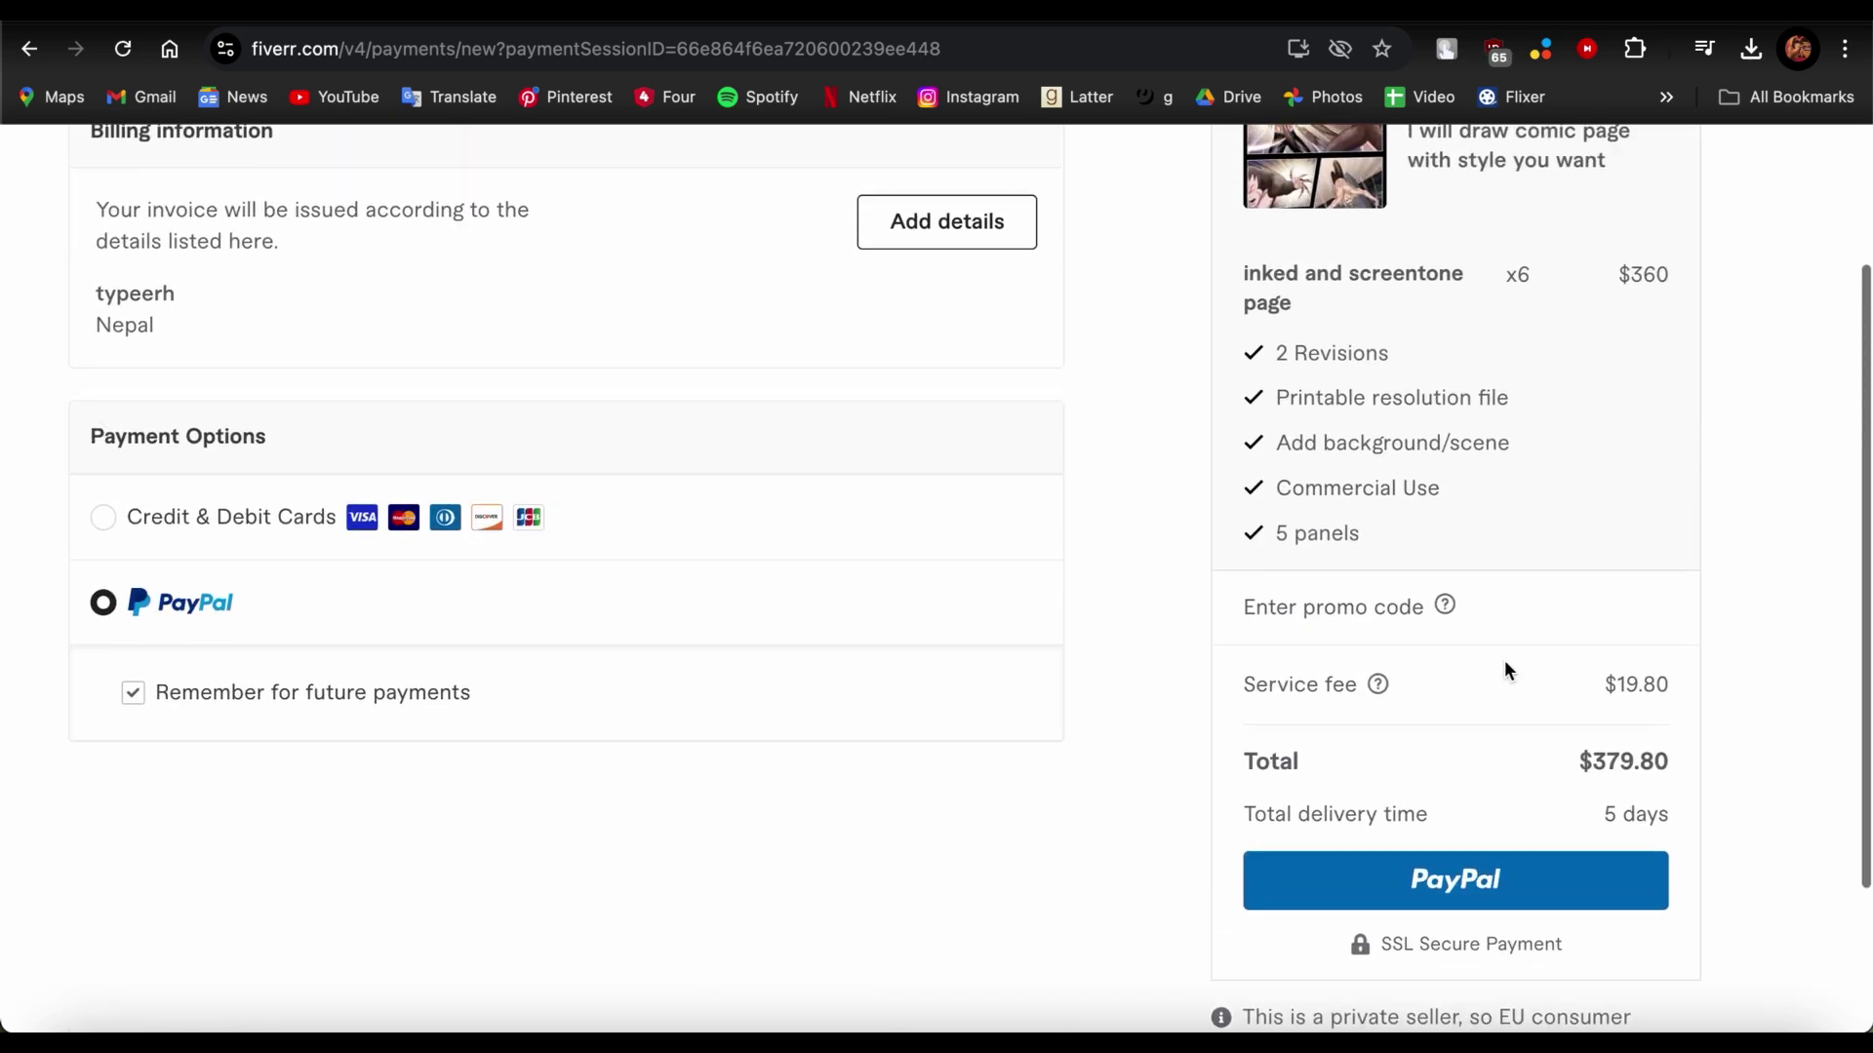
pyautogui.scroll(-2, 1601, 713)
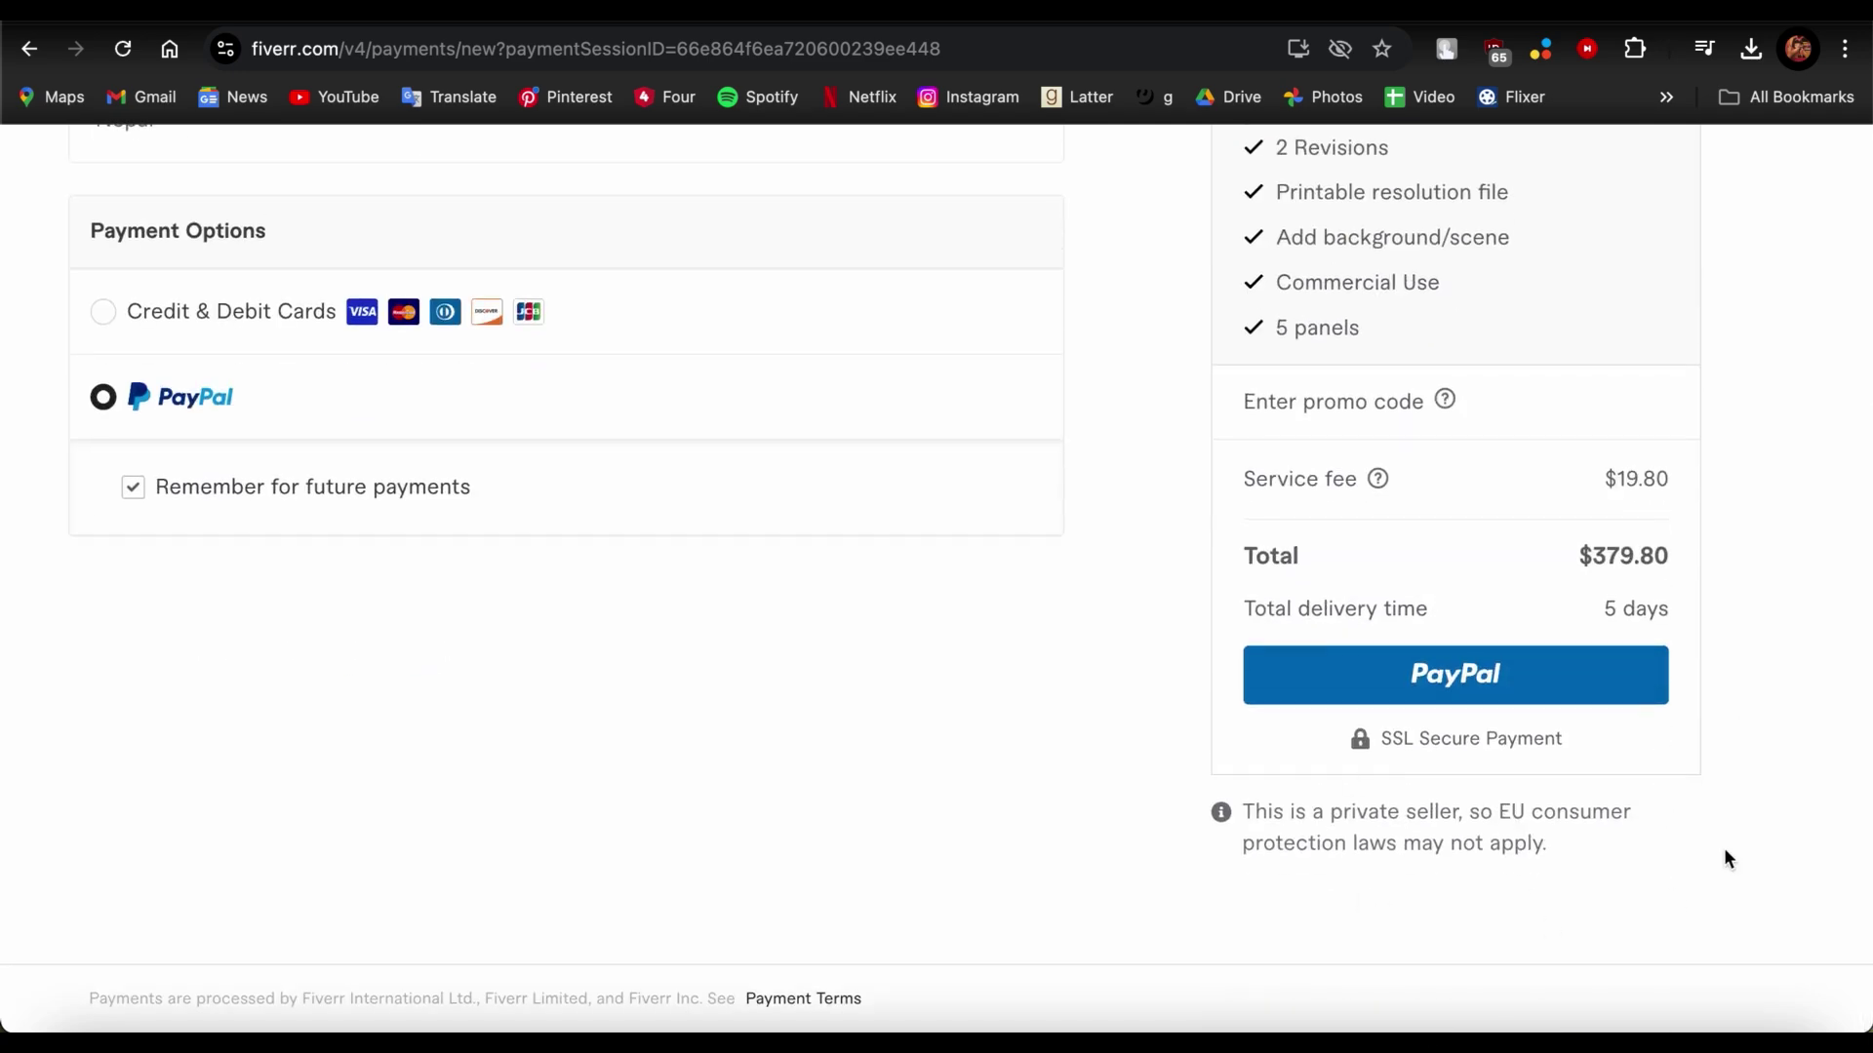
pyautogui.click(103, 312)
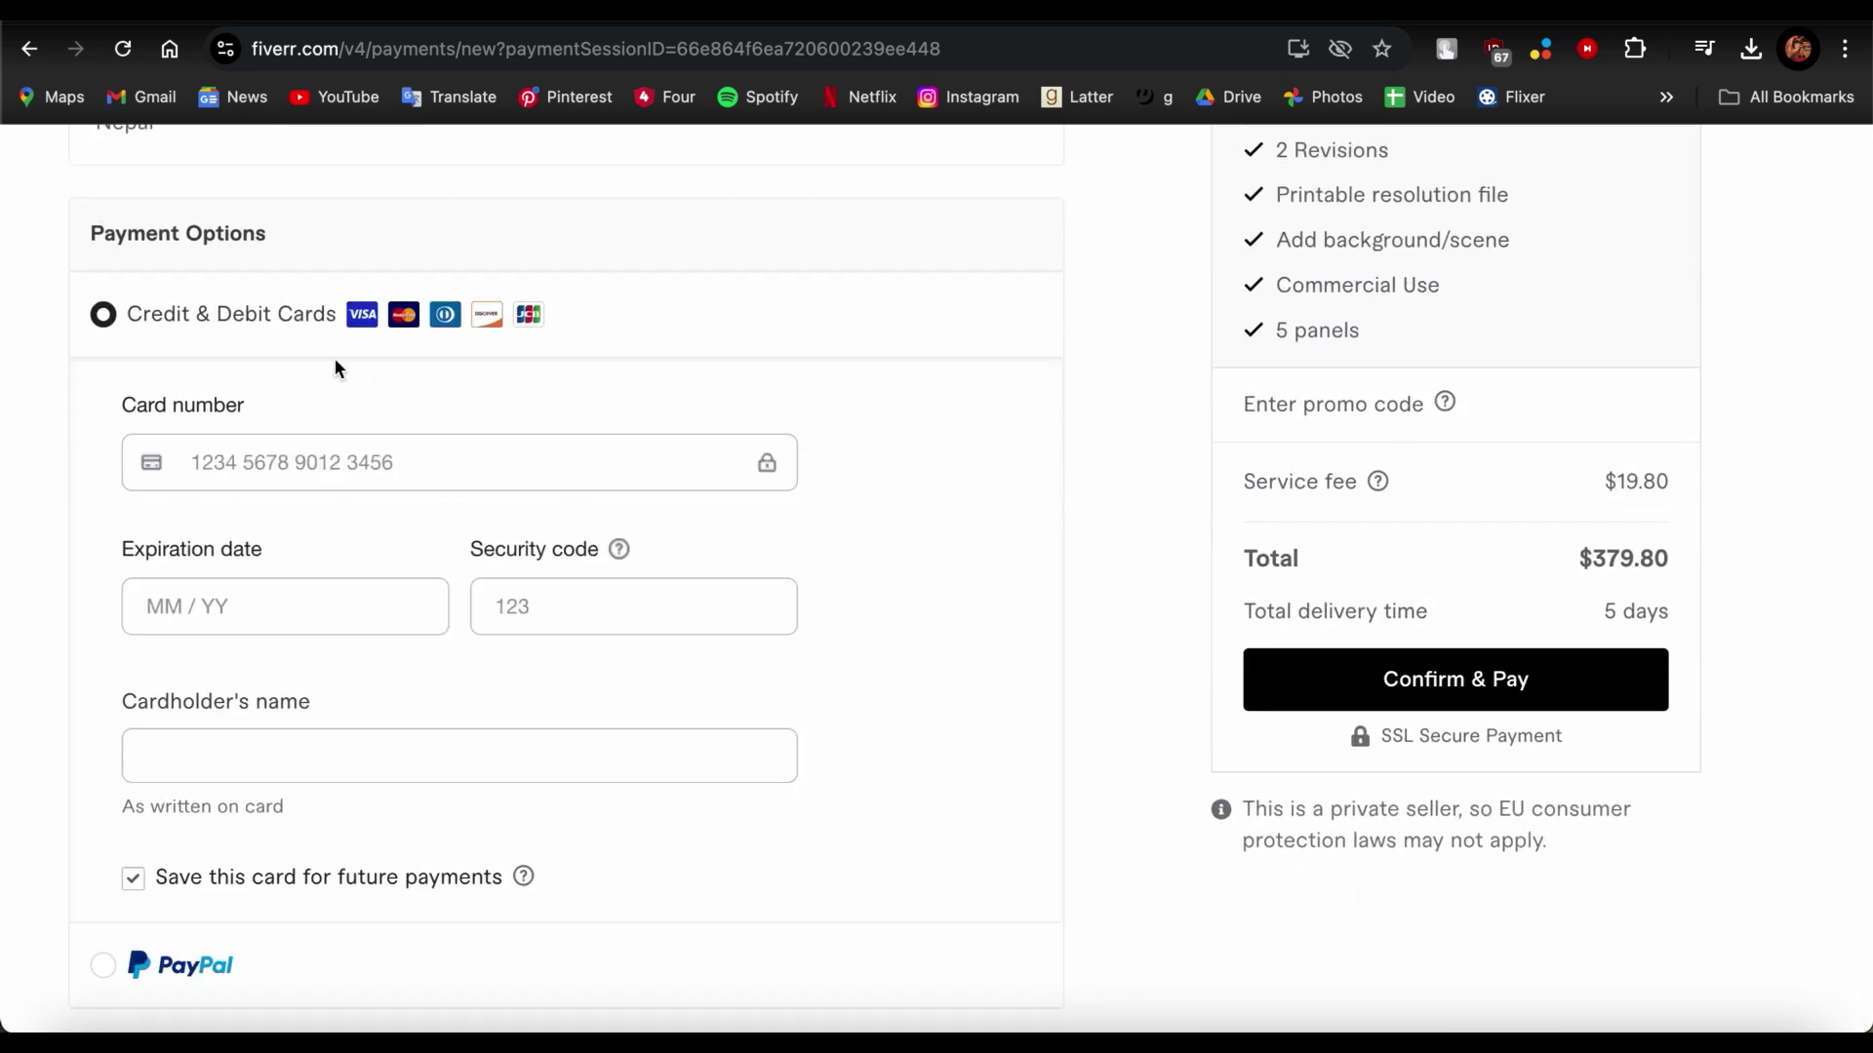
# Examine the card number, expiration date, security code and cardholder's name fields and the option to save the card for future payments
pyautogui.scroll(-1, 514, 401)
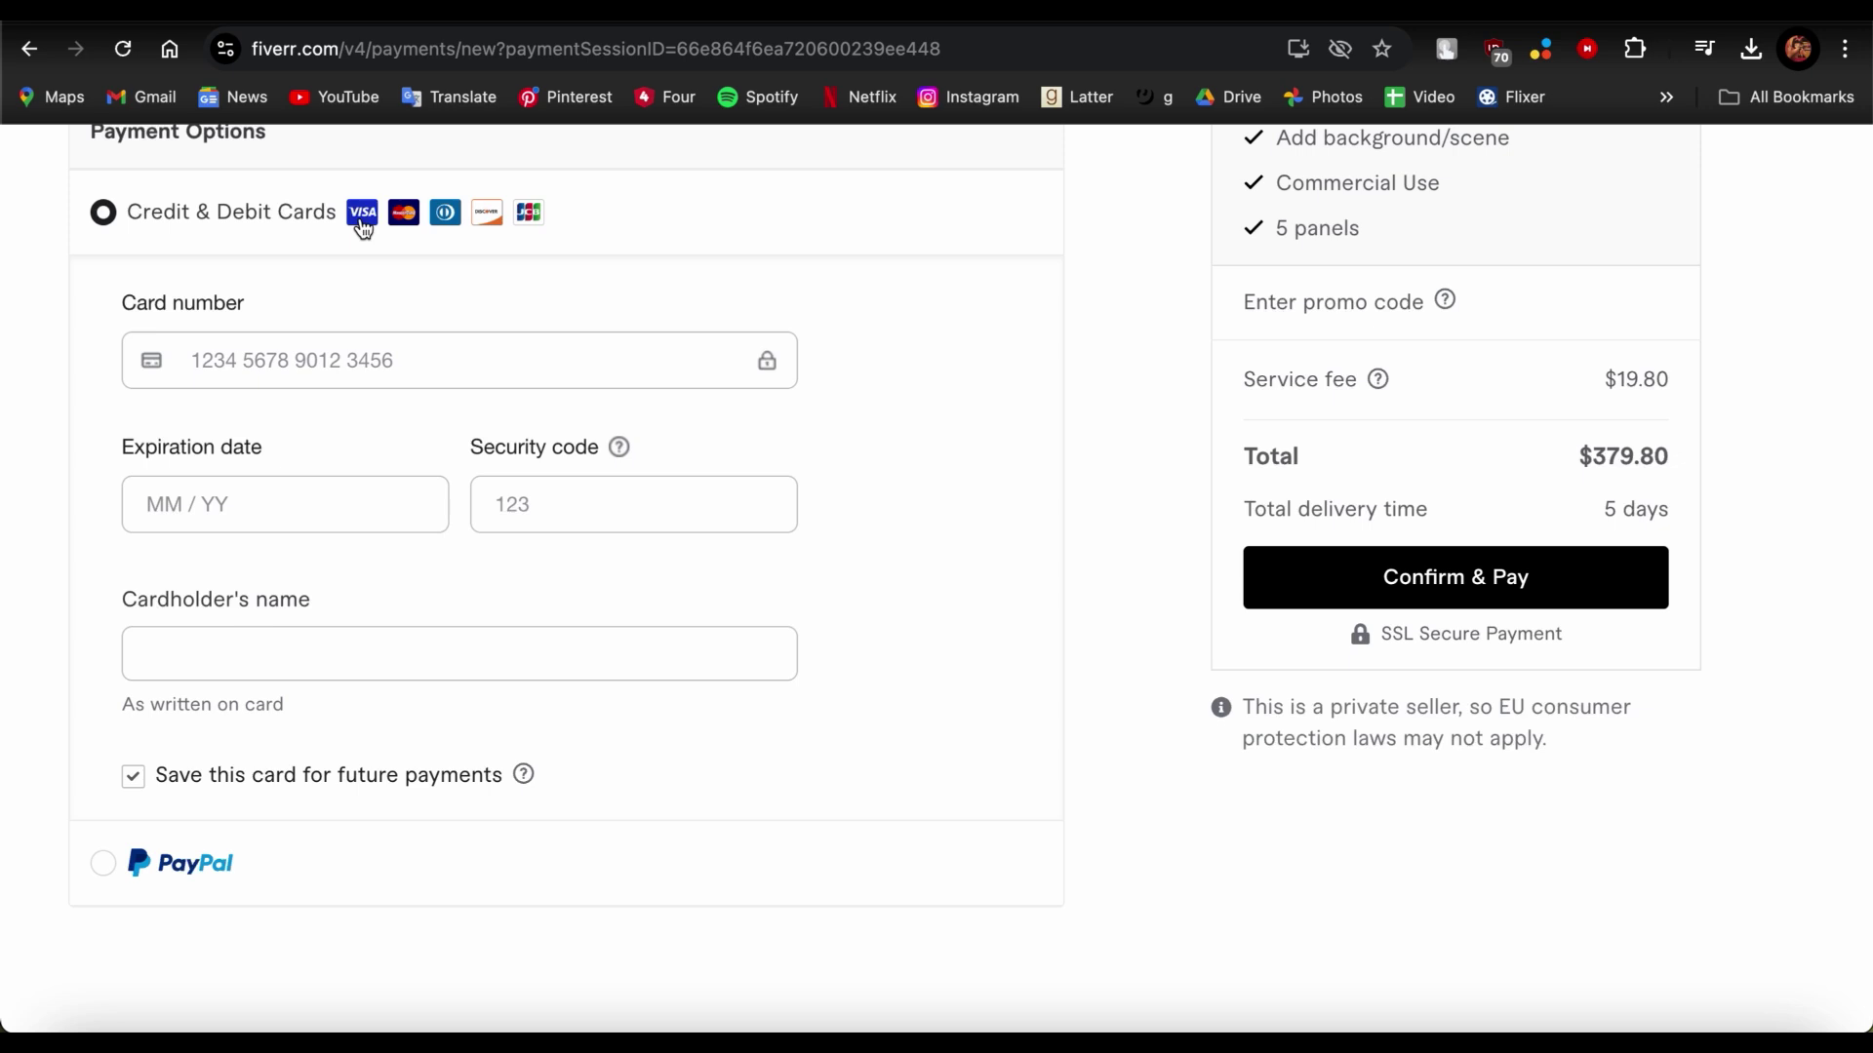
pyautogui.click(317, 503)
pyautogui.click(554, 519)
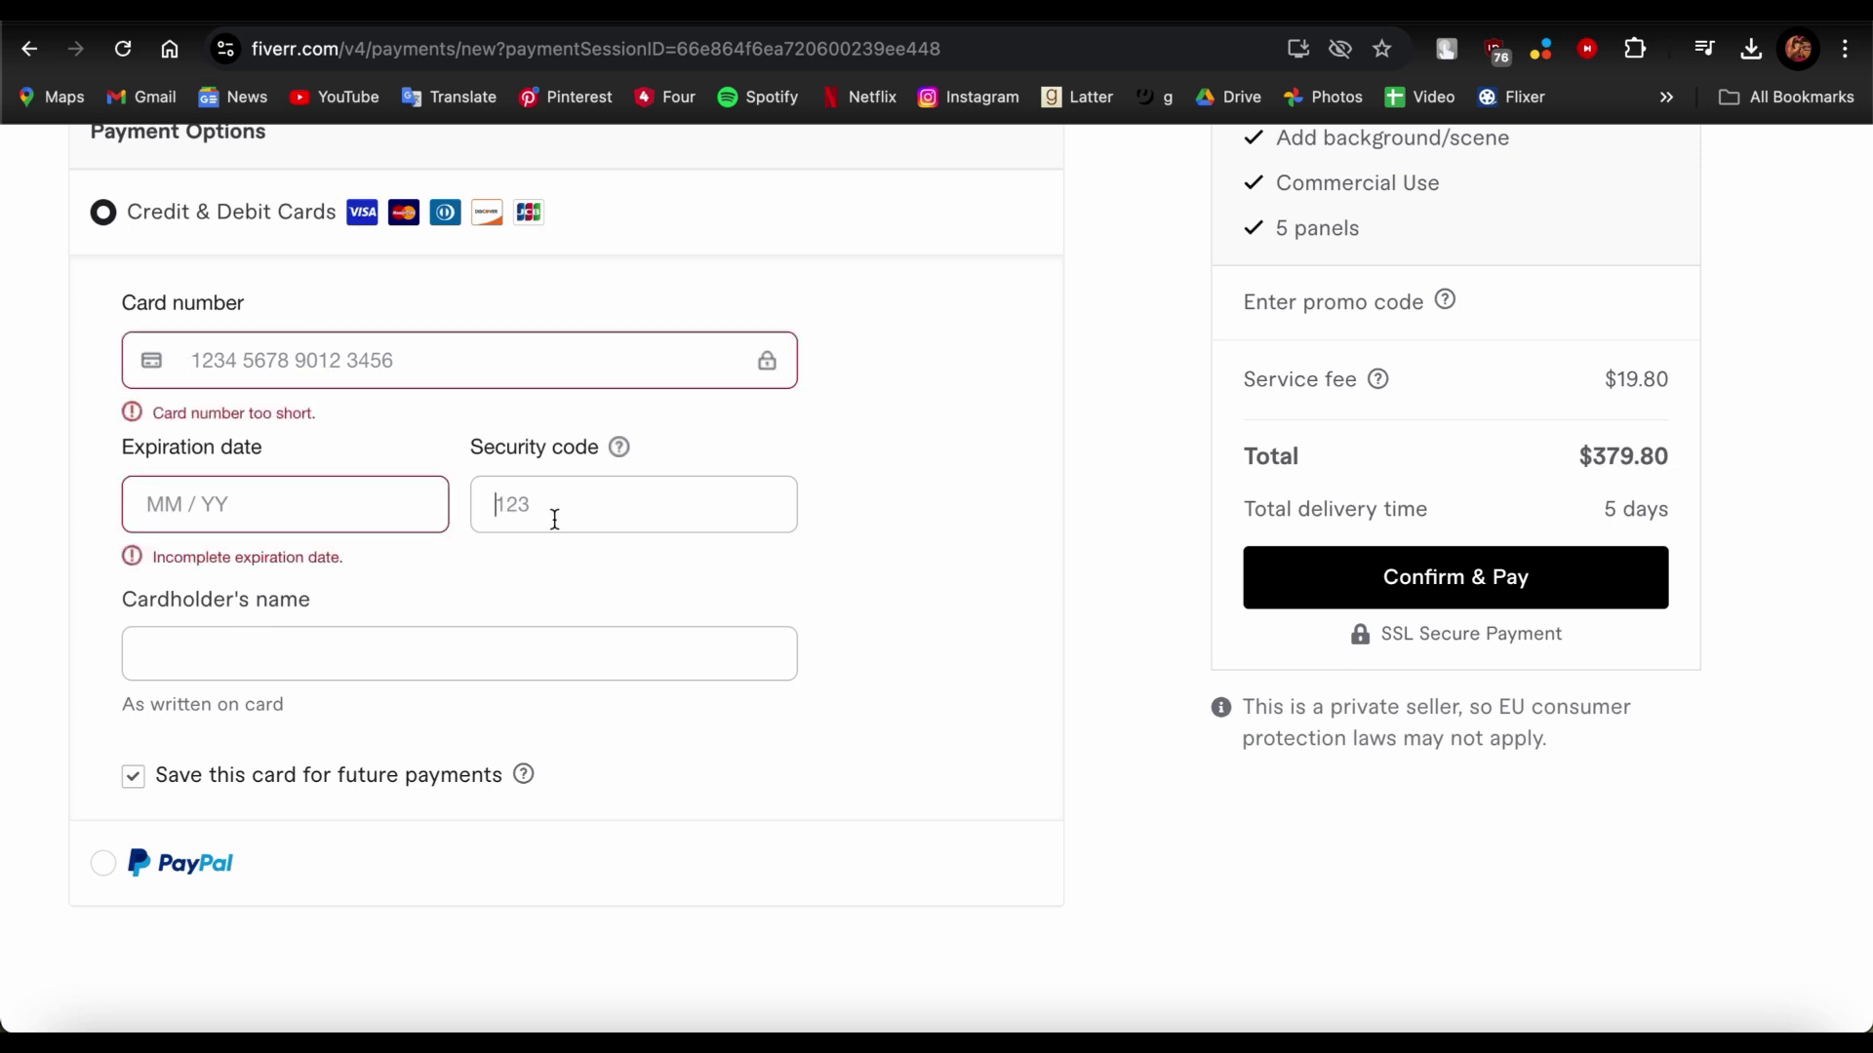
pyautogui.click(311, 652)
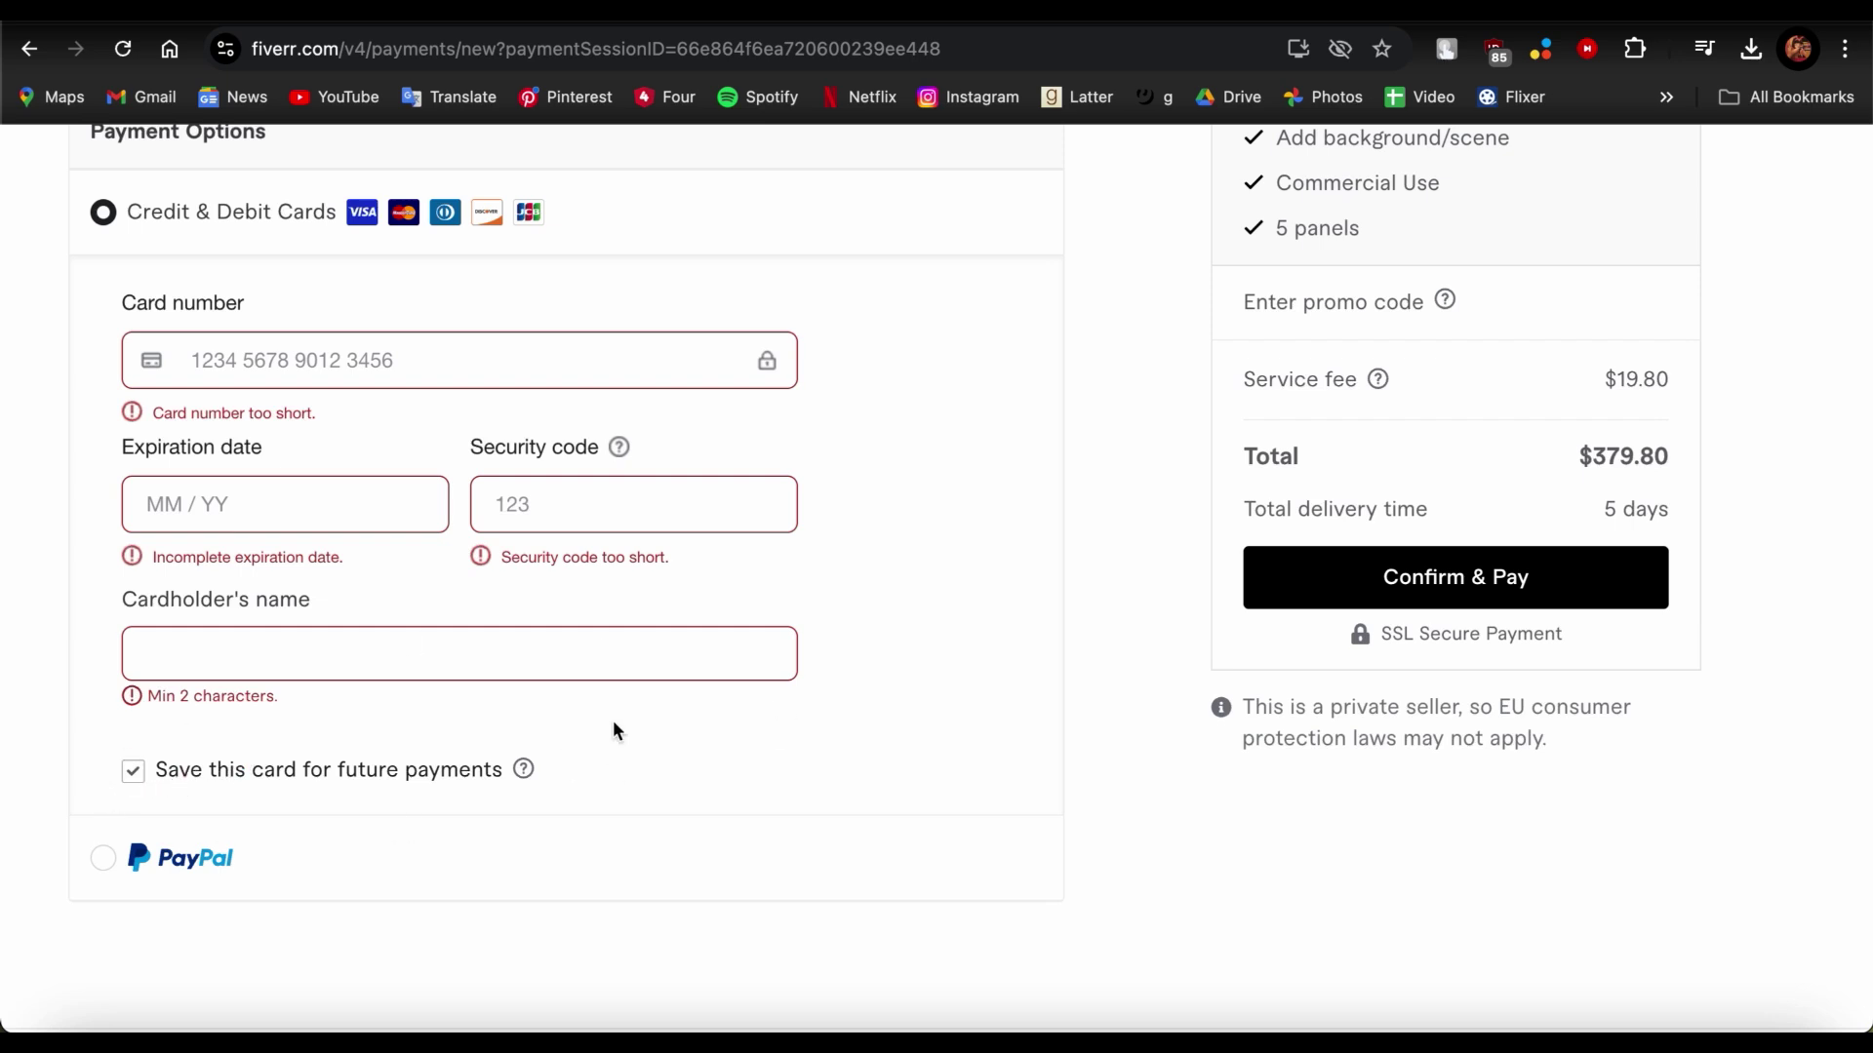
pyautogui.tripleClick(466, 777)
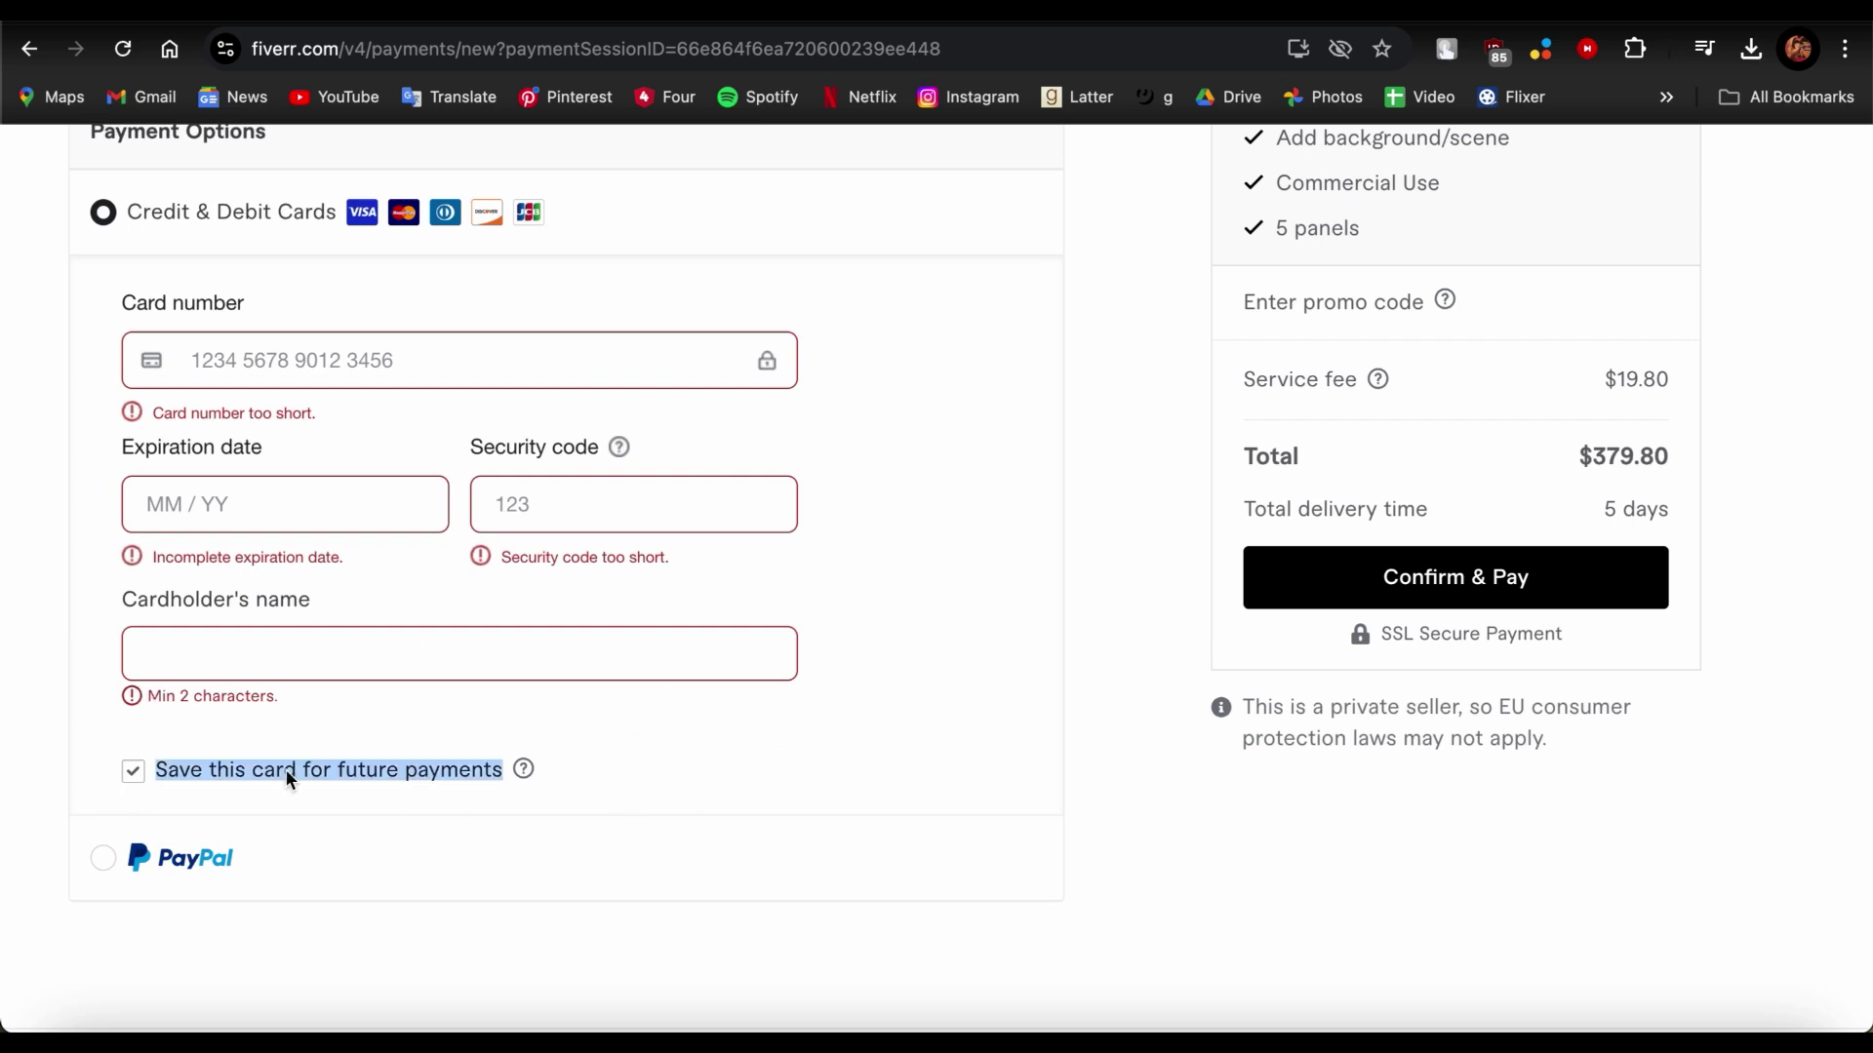
pyautogui.moveTo(735, 785); pyautogui.dragTo(39, 784)
pyautogui.moveTo(627, 757); pyautogui.dragTo(30, 728)
pyautogui.moveTo(763, 757); pyautogui.dragTo(5, 734)
pyautogui.click(770, 726)
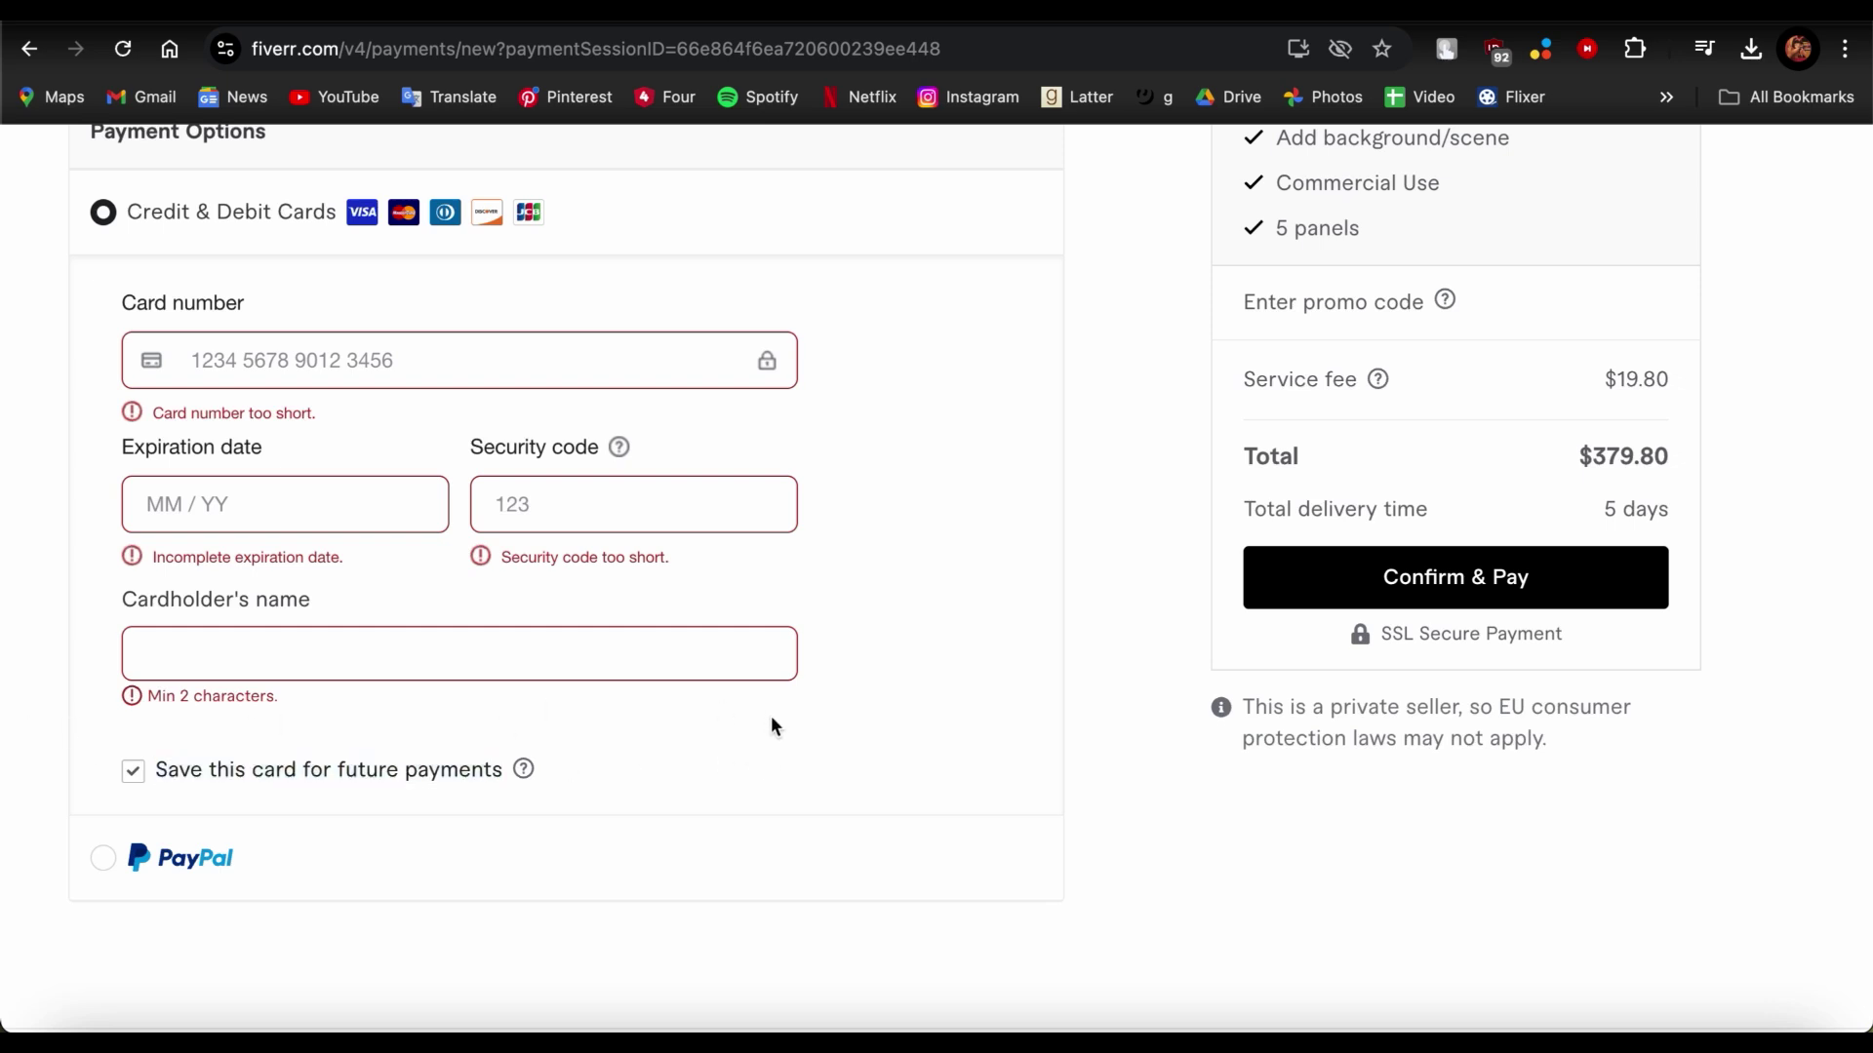
pyautogui.moveTo(771, 725); pyautogui.dragTo(178, 724)
pyautogui.click(747, 726)
pyautogui.moveTo(747, 726); pyautogui.dragTo(3, 697)
pyautogui.click(589, 718)
pyautogui.moveTo(587, 719); pyautogui.dragTo(4, 788)
pyautogui.click(780, 760)
pyautogui.moveTo(780, 760); pyautogui.dragTo(302, 737)
pyautogui.click(302, 737)
pyautogui.click(132, 775)
pyautogui.moveTo(522, 756); pyautogui.dragTo(9, 773)
pyautogui.click(793, 776)
# Review the order's service fee, total, delivery time and payment confirmation section on the payment page
pyautogui.scroll(-2, 829, 760)
pyautogui.scroll(6, 1158, 605)
pyautogui.scroll(-6, 1258, 429)
pyautogui.click(1427, 537)
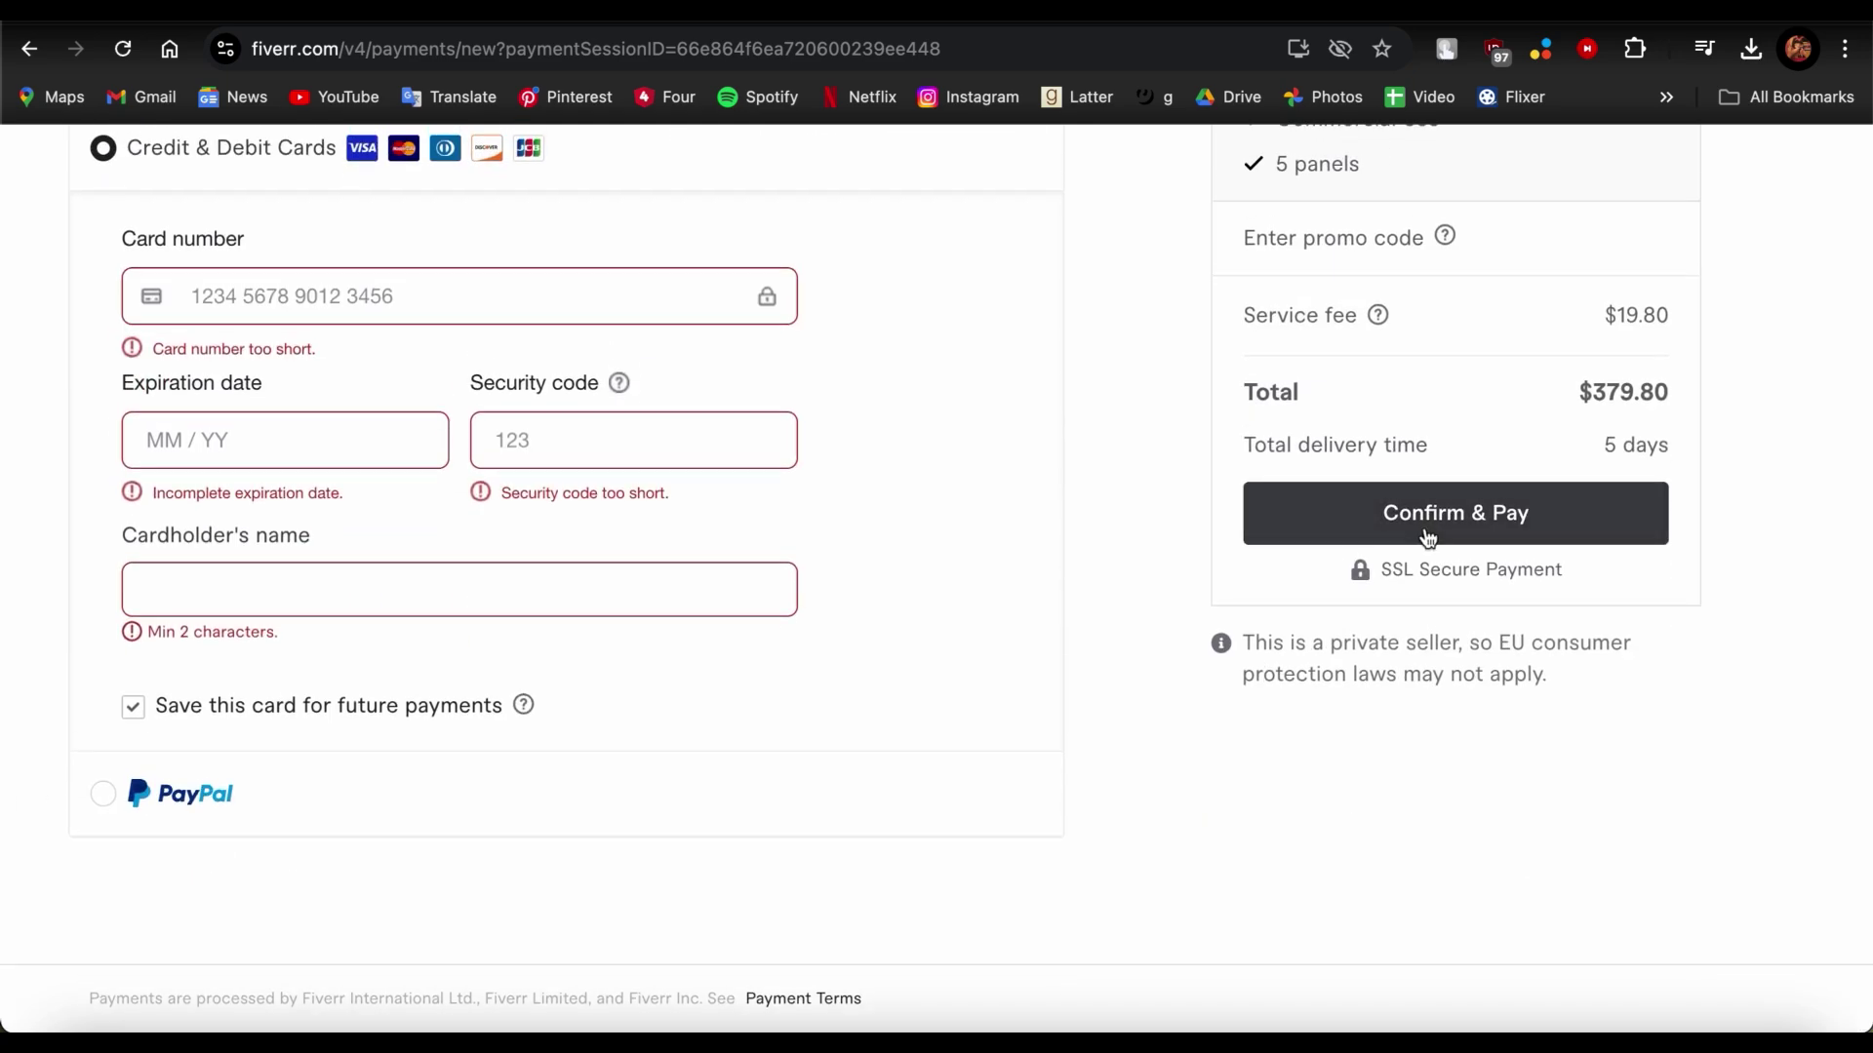
pyautogui.scroll(4, 919, 581)
pyautogui.scroll(-4, 919, 581)
pyautogui.moveTo(1714, 828); pyautogui.dragTo(1196, 360)
pyautogui.click(1215, 366)
pyautogui.scroll(5, 1215, 366)
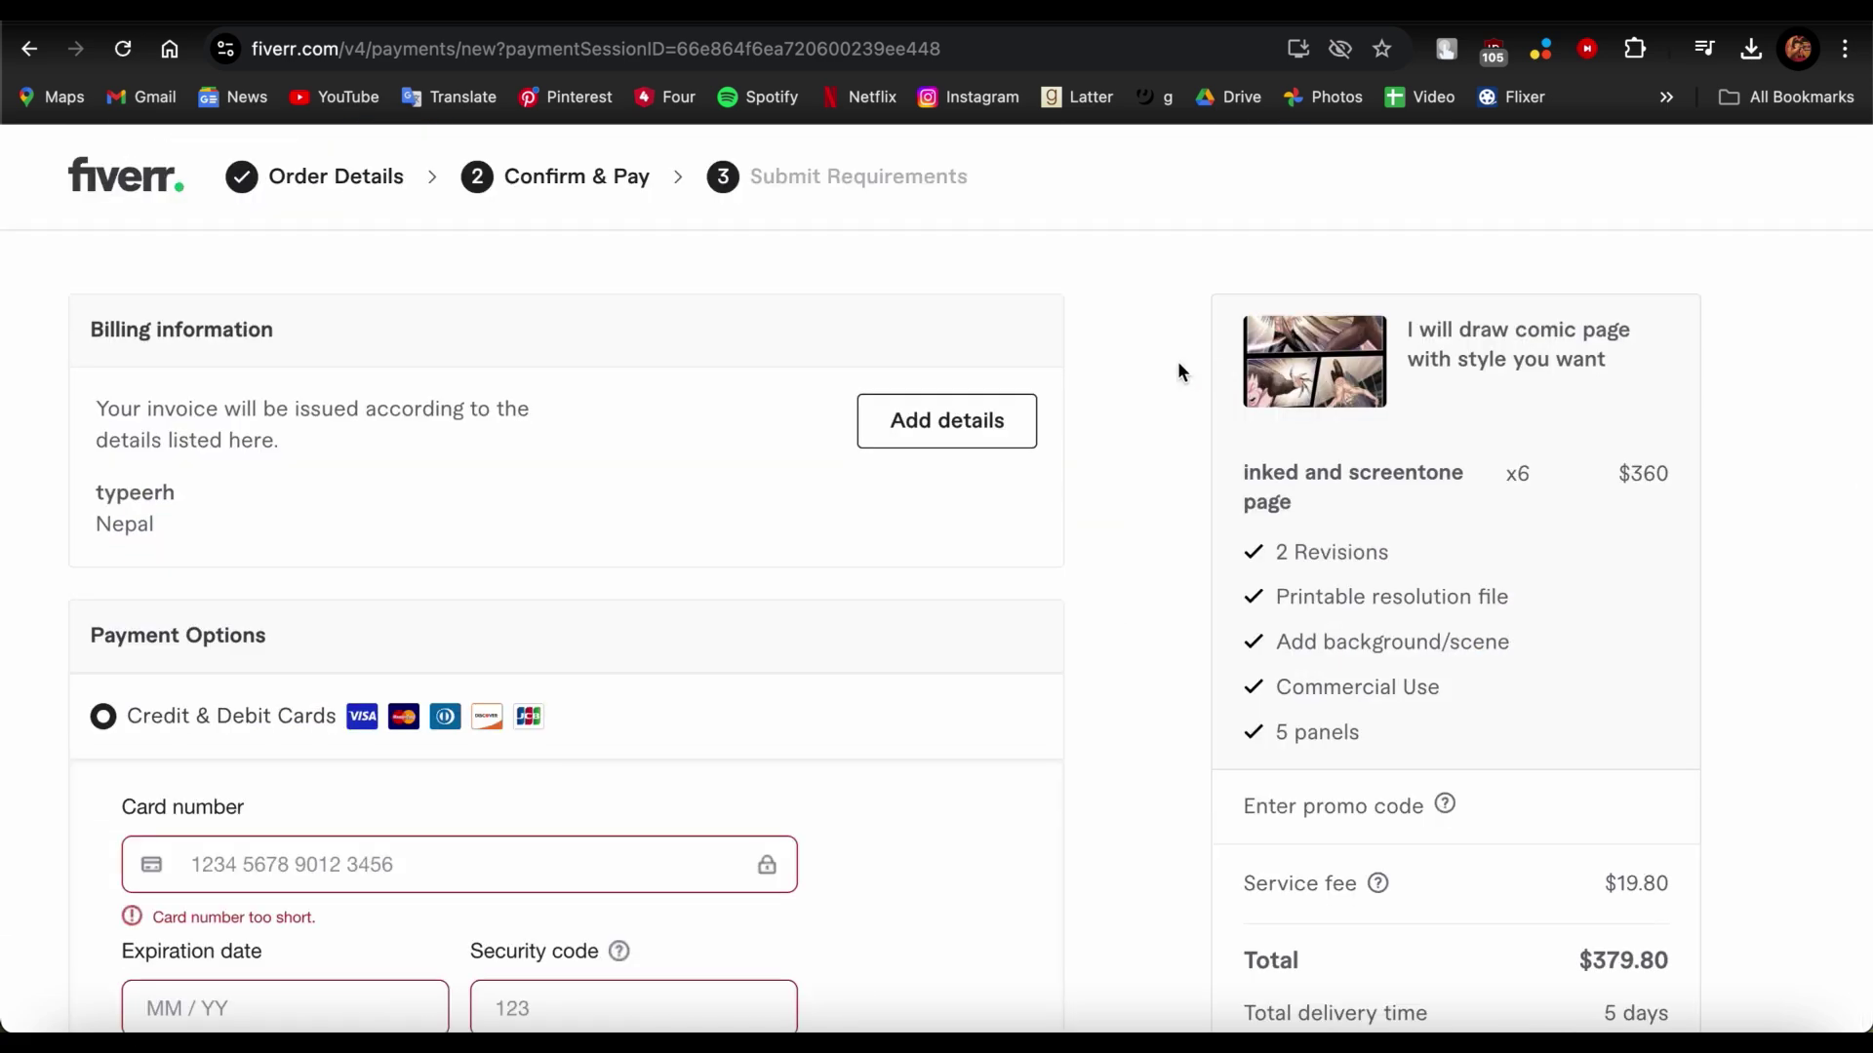
# Leave the payment page without paying and return to the Fiverr home page
pyautogui.click(30, 49)
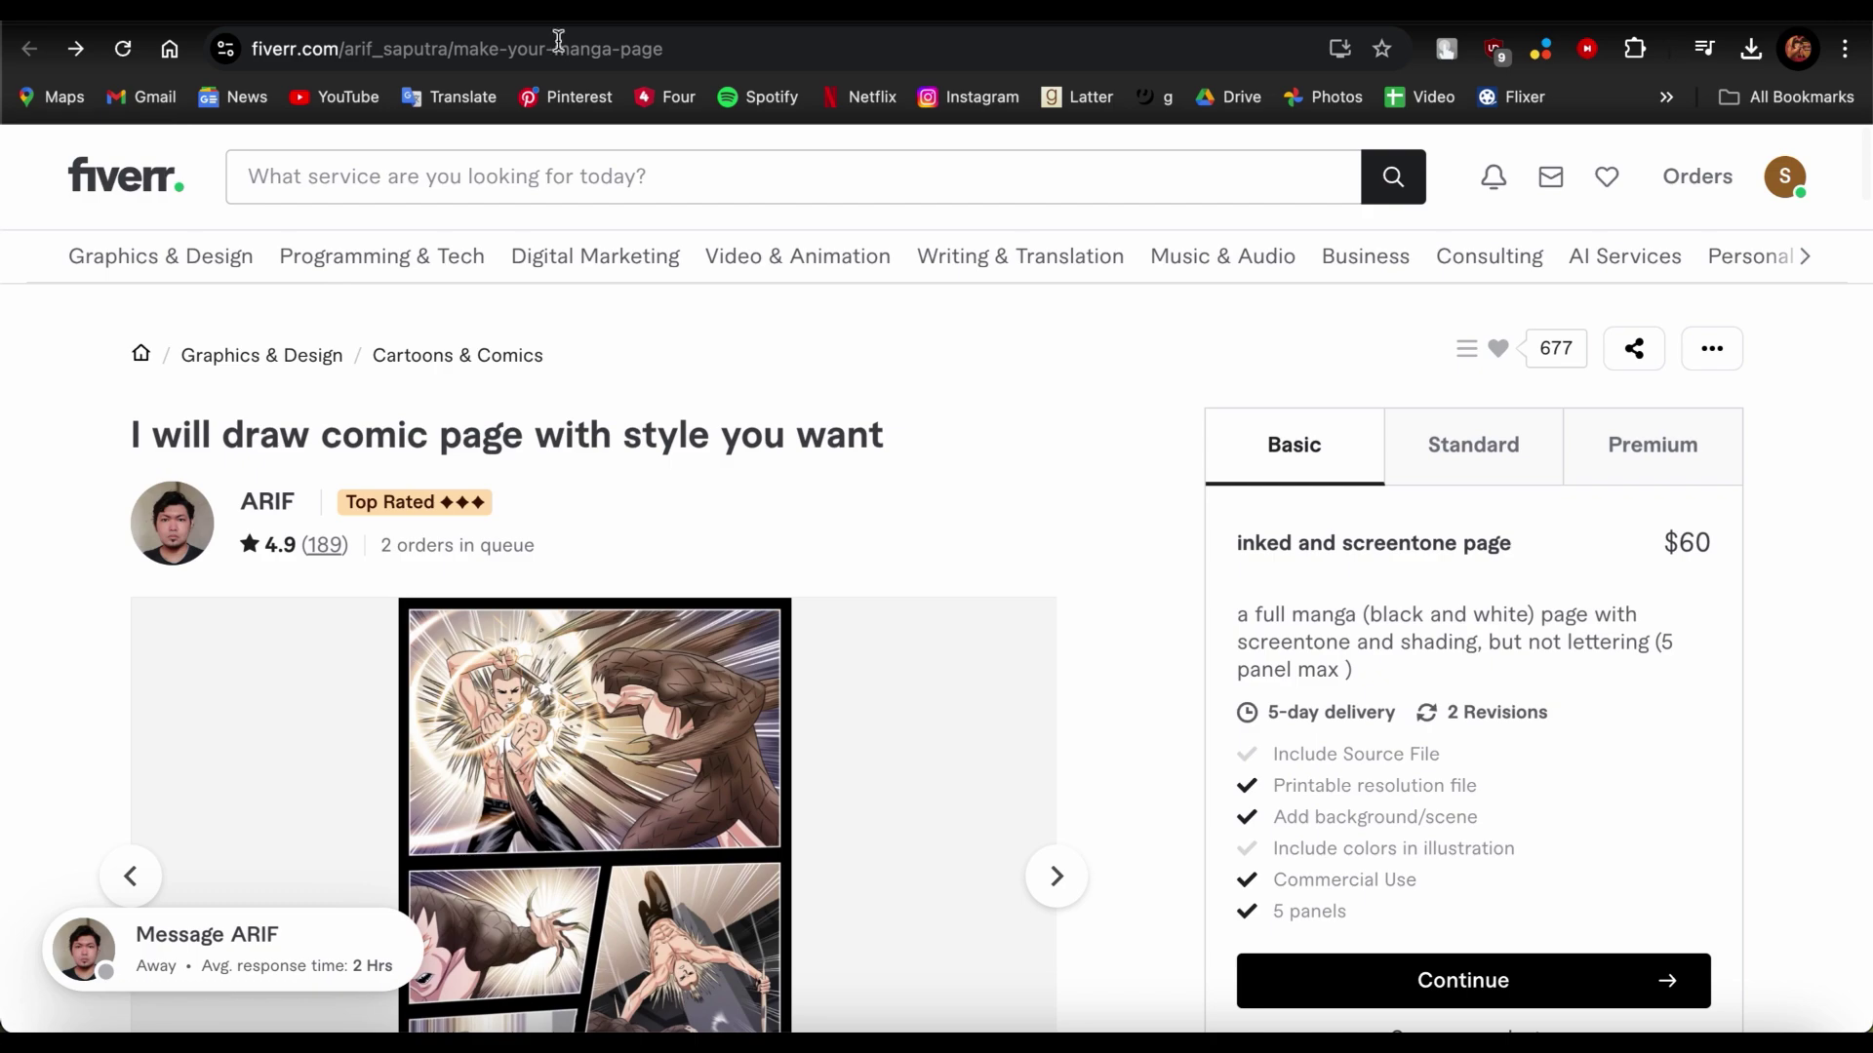
pyautogui.click(1580, 11)
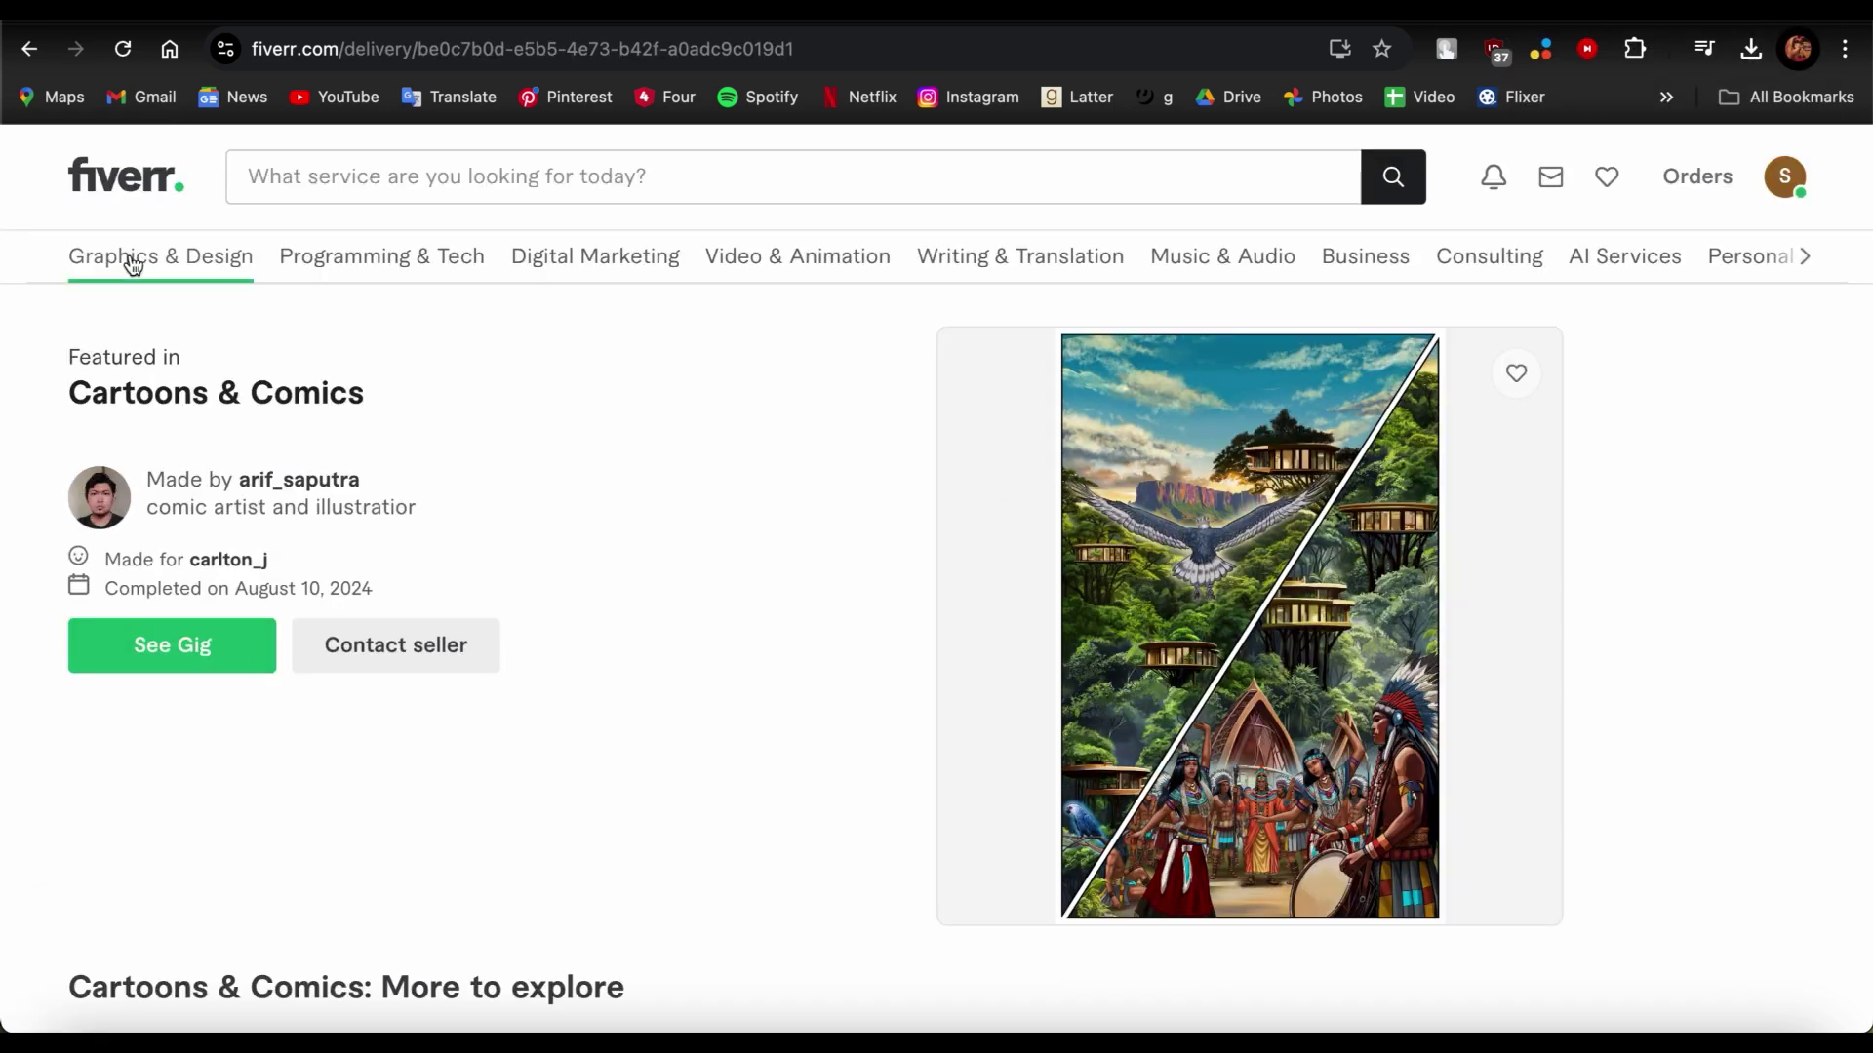
pyautogui.click(144, 178)
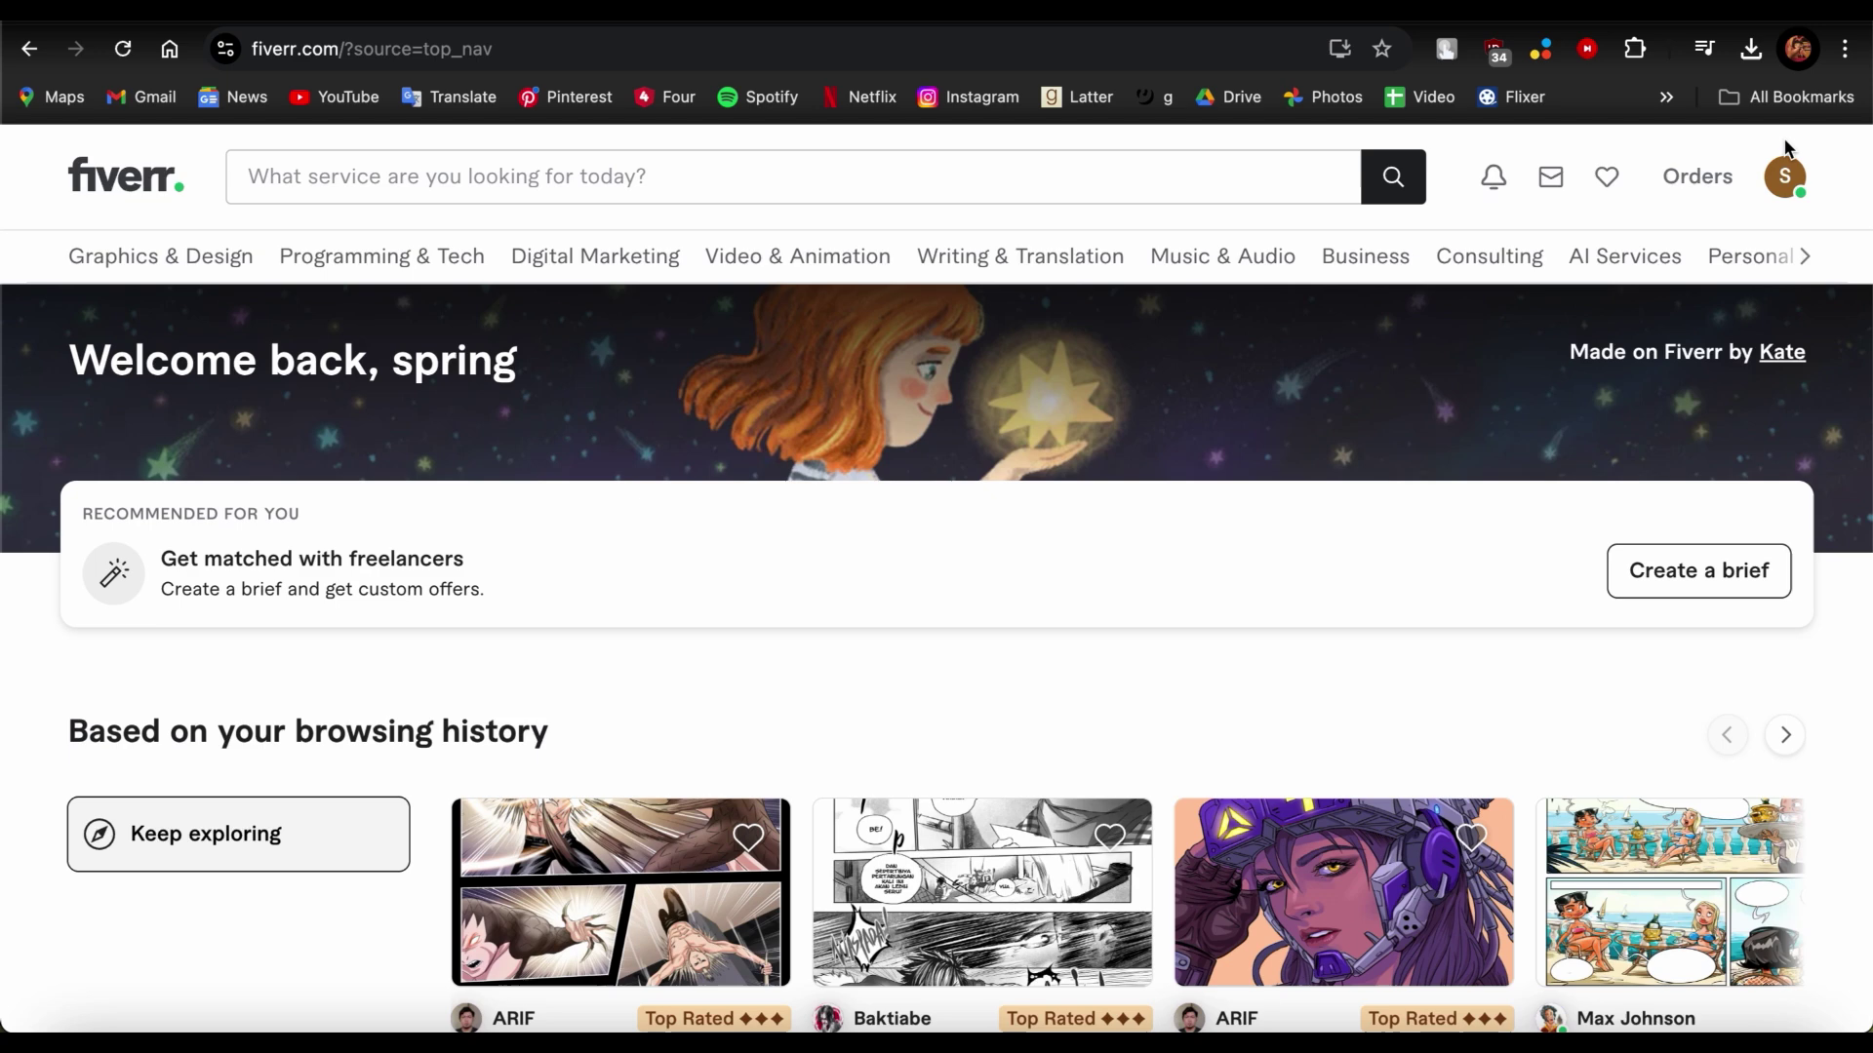
# Choose Become a Seller from the account options and start the seller onboarding
pyautogui.click(1785, 183)
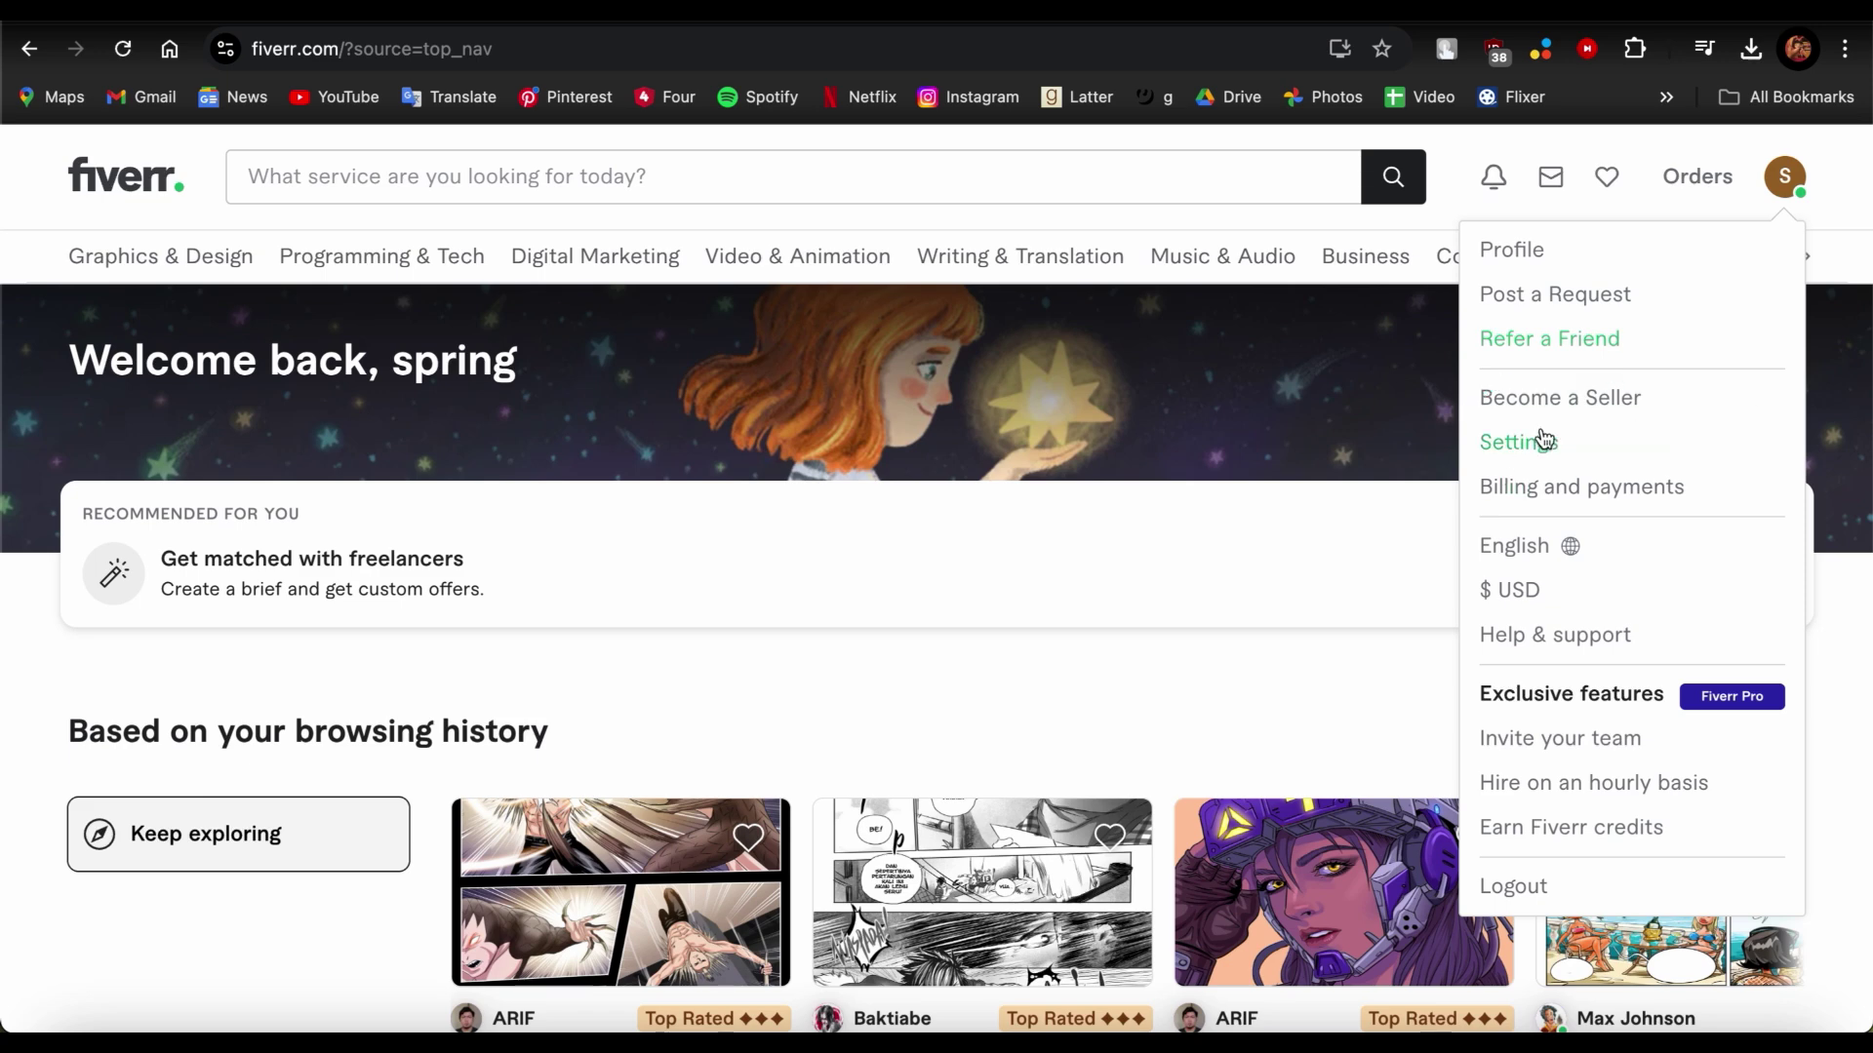
pyautogui.click(1554, 400)
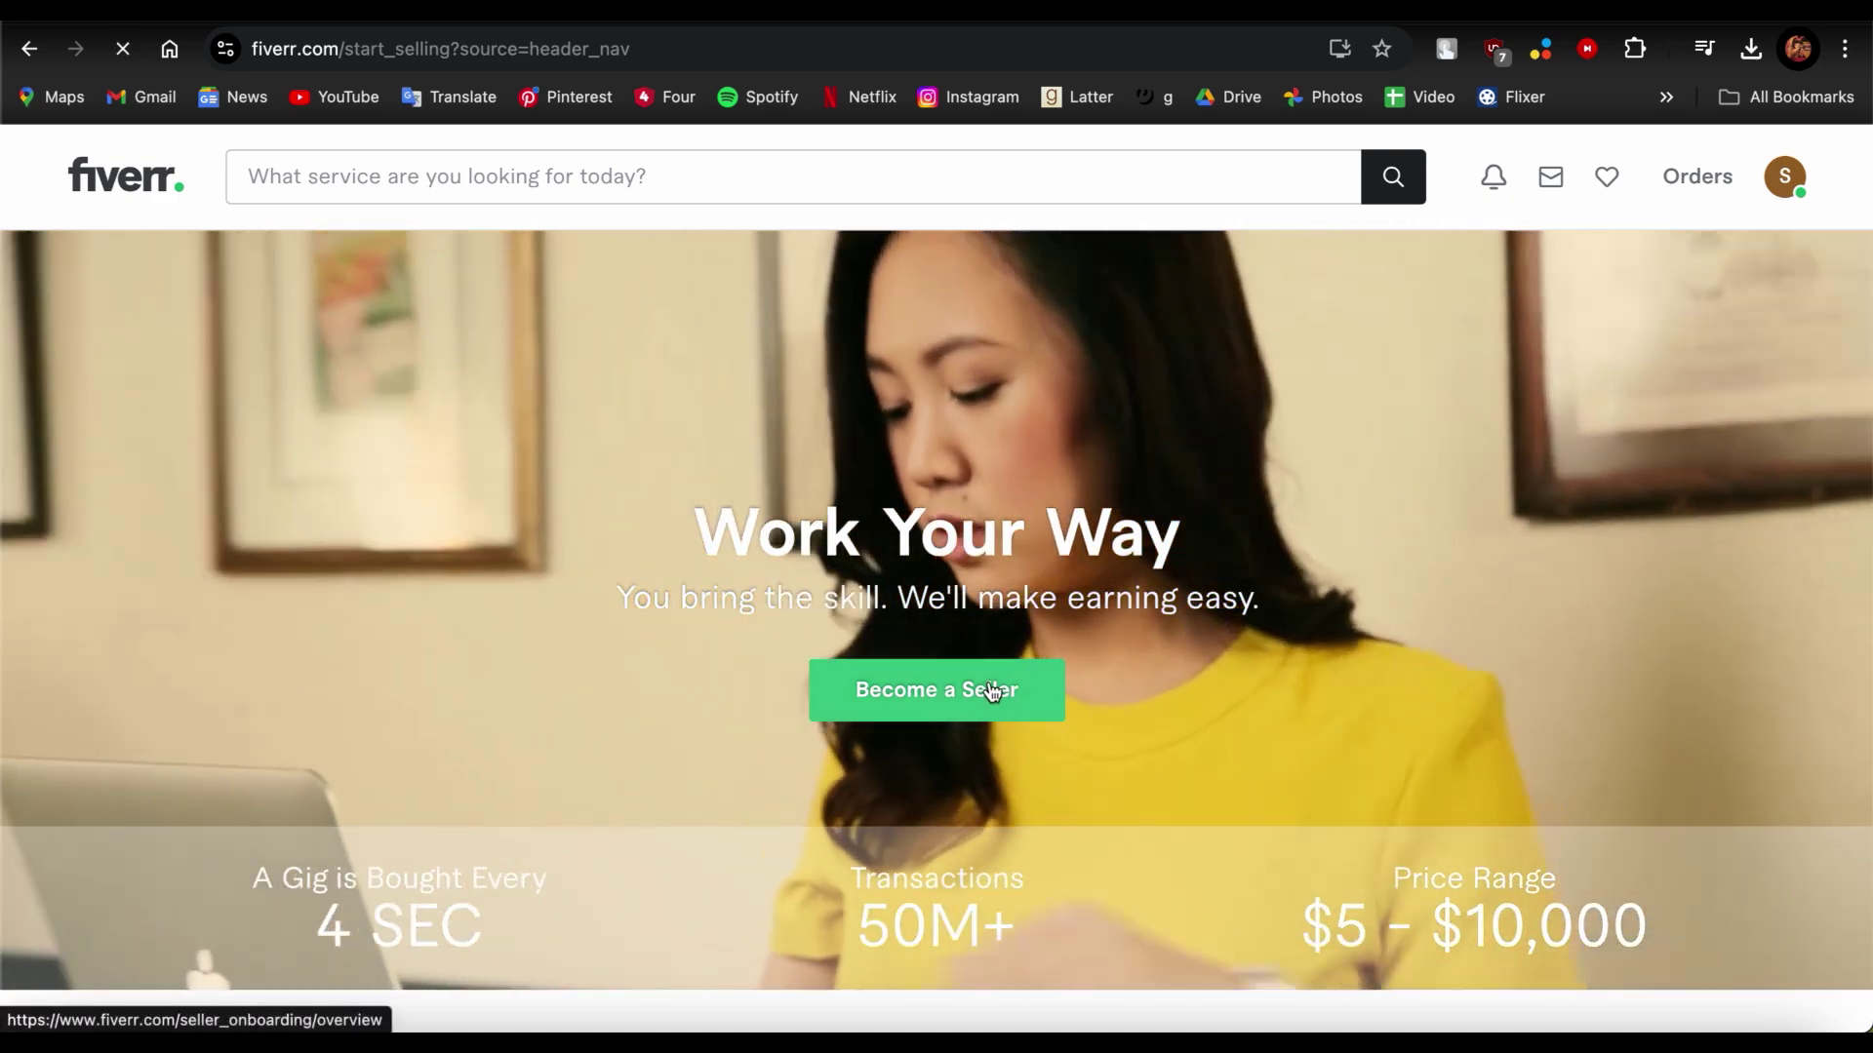
pyautogui.click(991, 690)
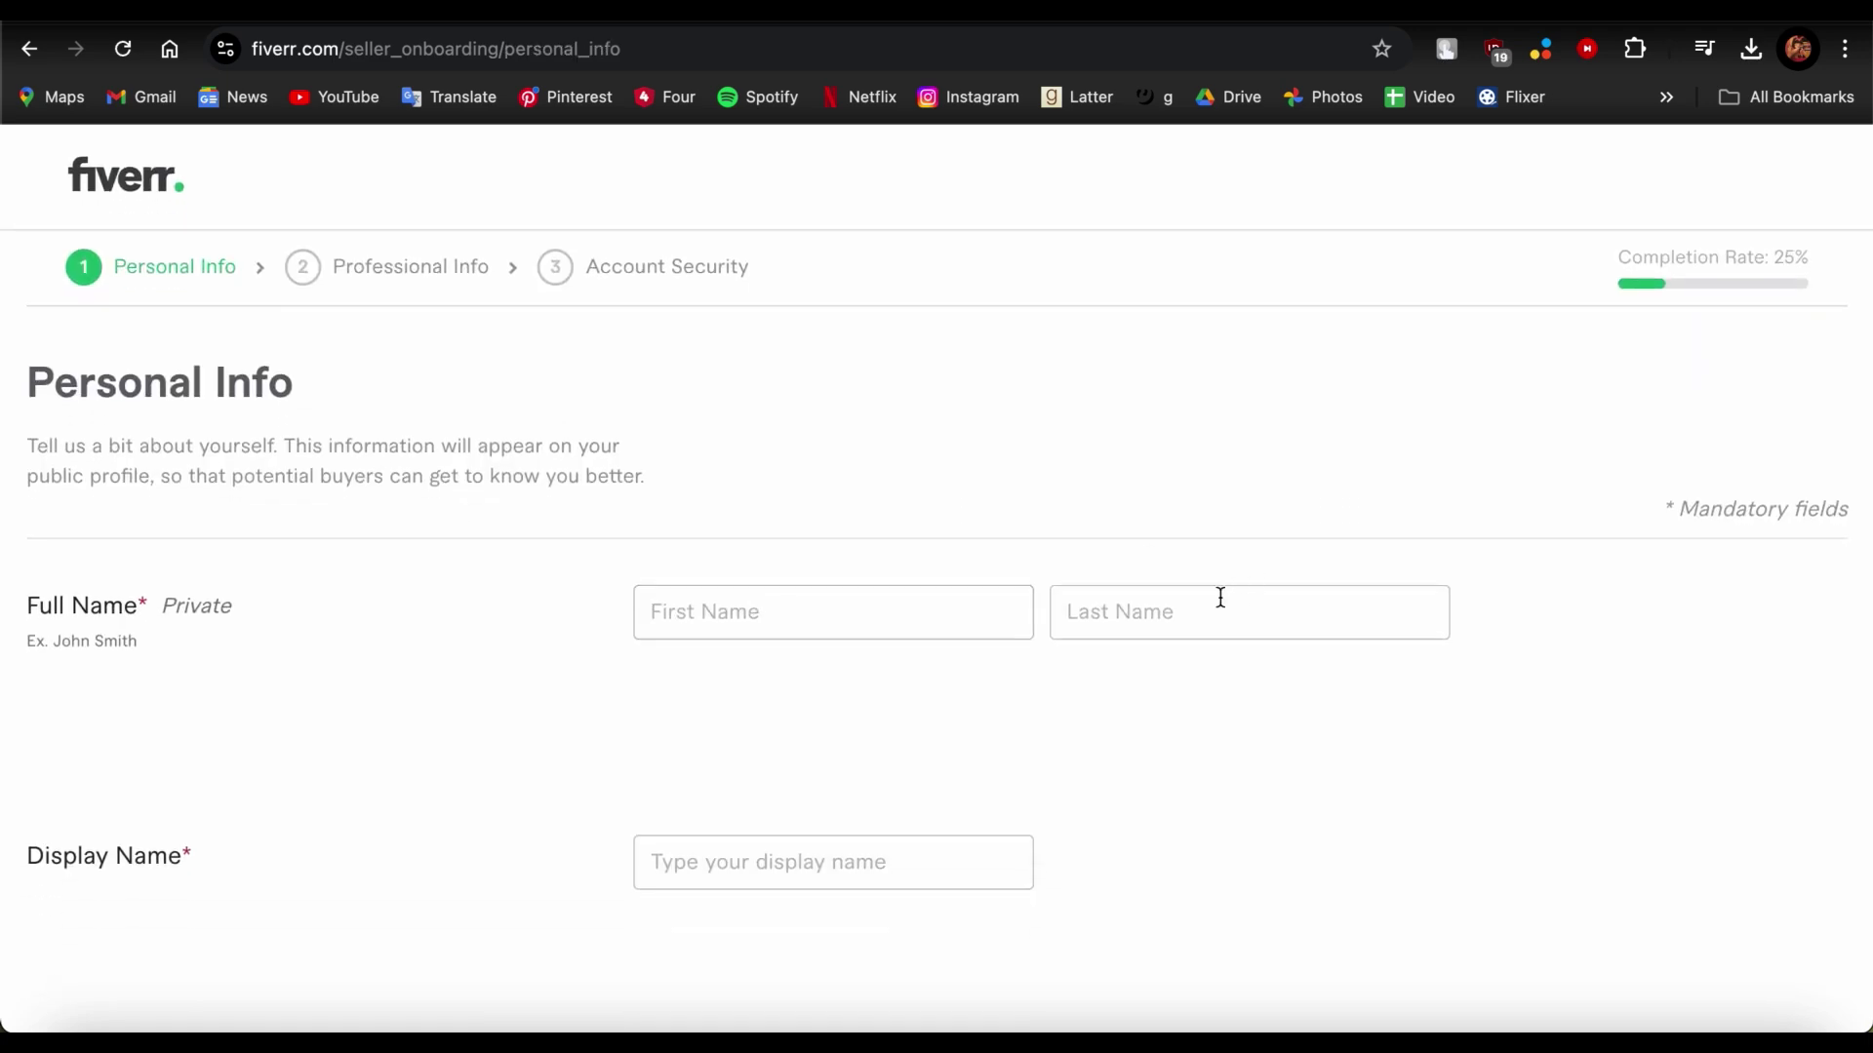
# Examine the seller Personal Info form's full name, display name, profile picture and description fields
pyautogui.click(1220, 597)
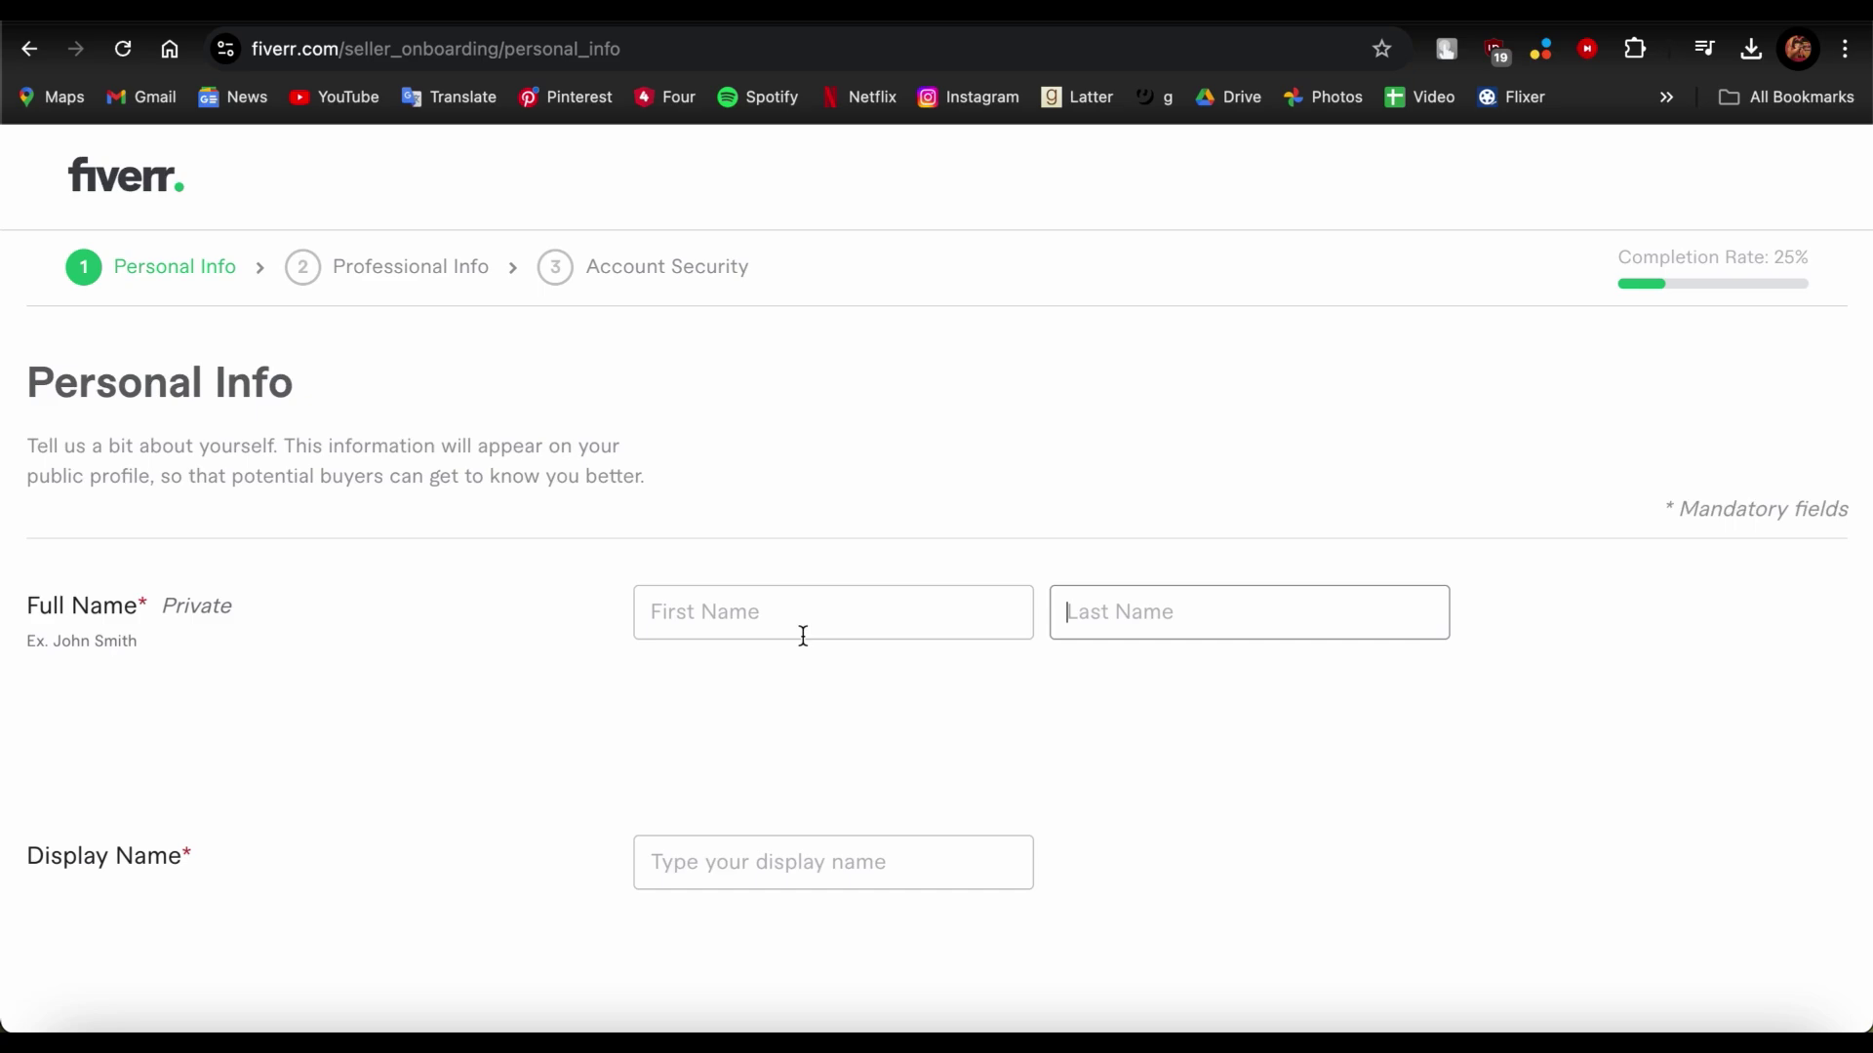
pyautogui.scroll(-4, 828, 639)
pyautogui.scroll(3, 802, 634)
pyautogui.click(741, 531)
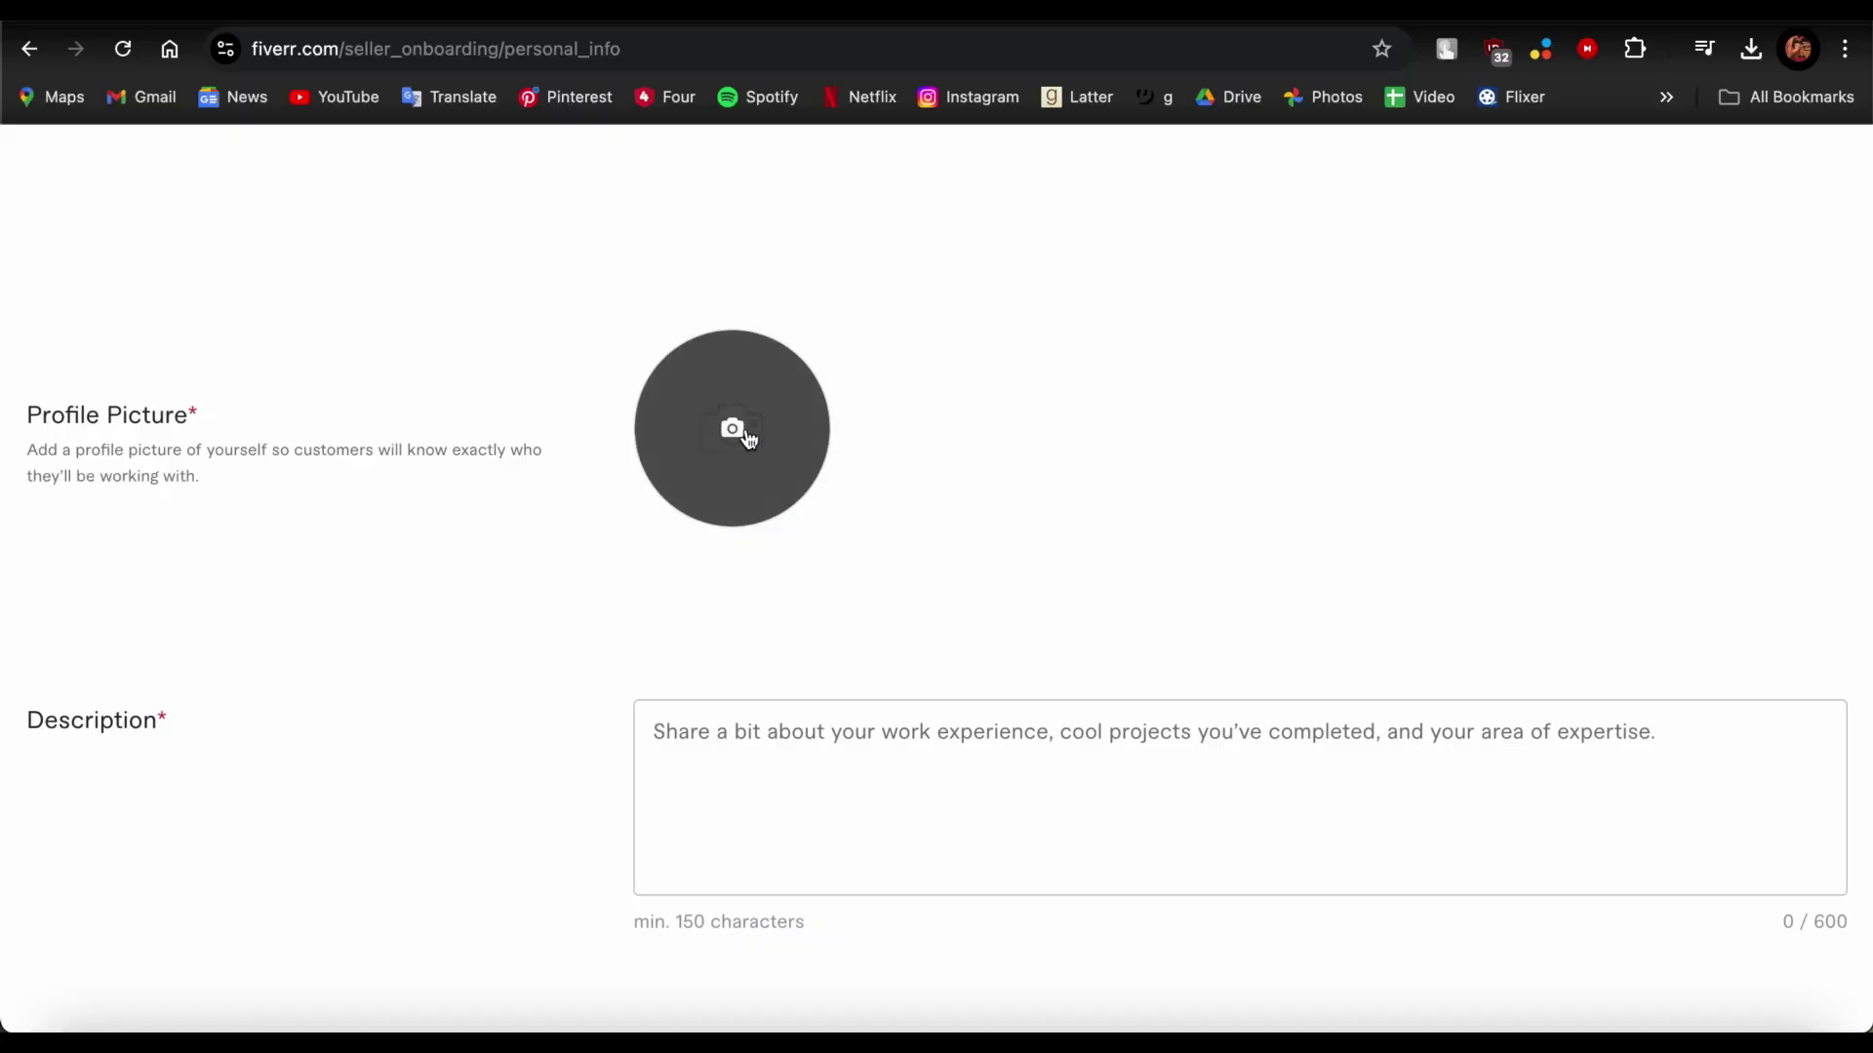
pyautogui.scroll(-1, 750, 517)
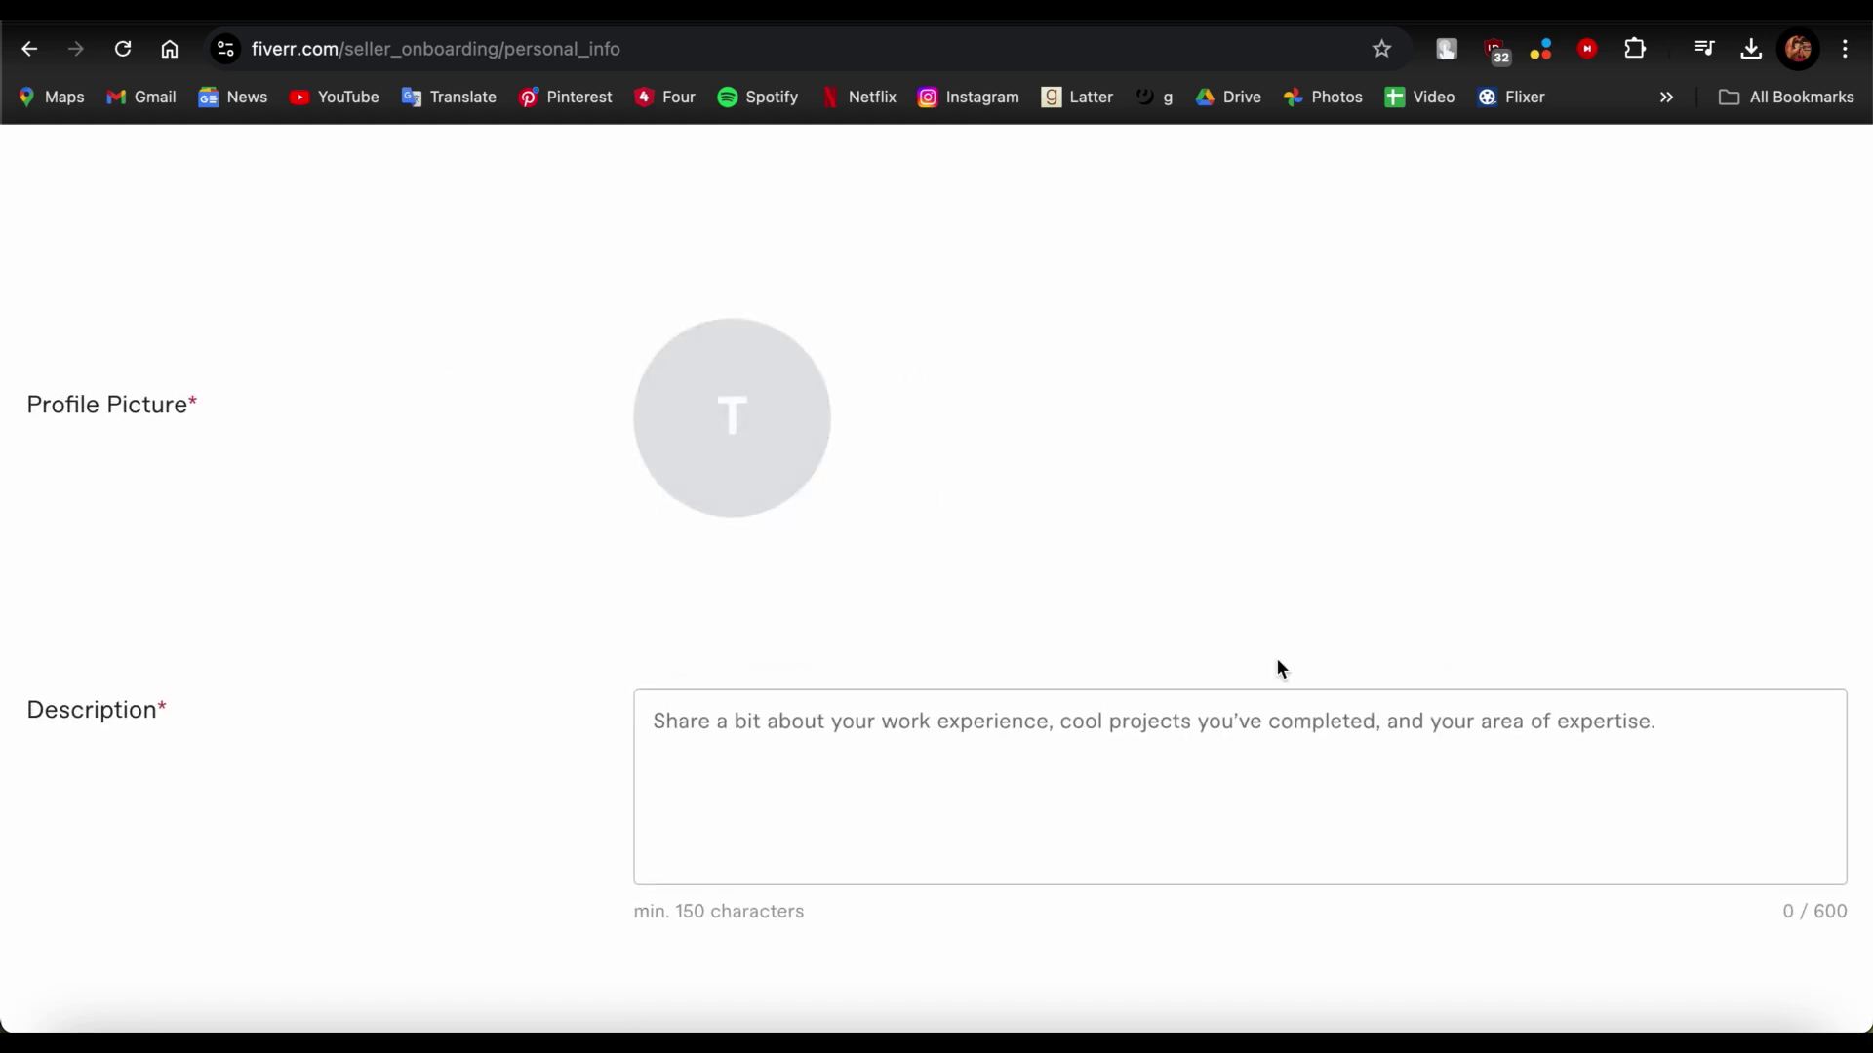
pyautogui.scroll(-3, 1277, 662)
pyautogui.moveTo(1476, 646); pyautogui.dragTo(740, 497)
pyautogui.click(644, 431)
pyautogui.moveTo(657, 671); pyautogui.dragTo(482, 650)
pyautogui.click(931, 651)
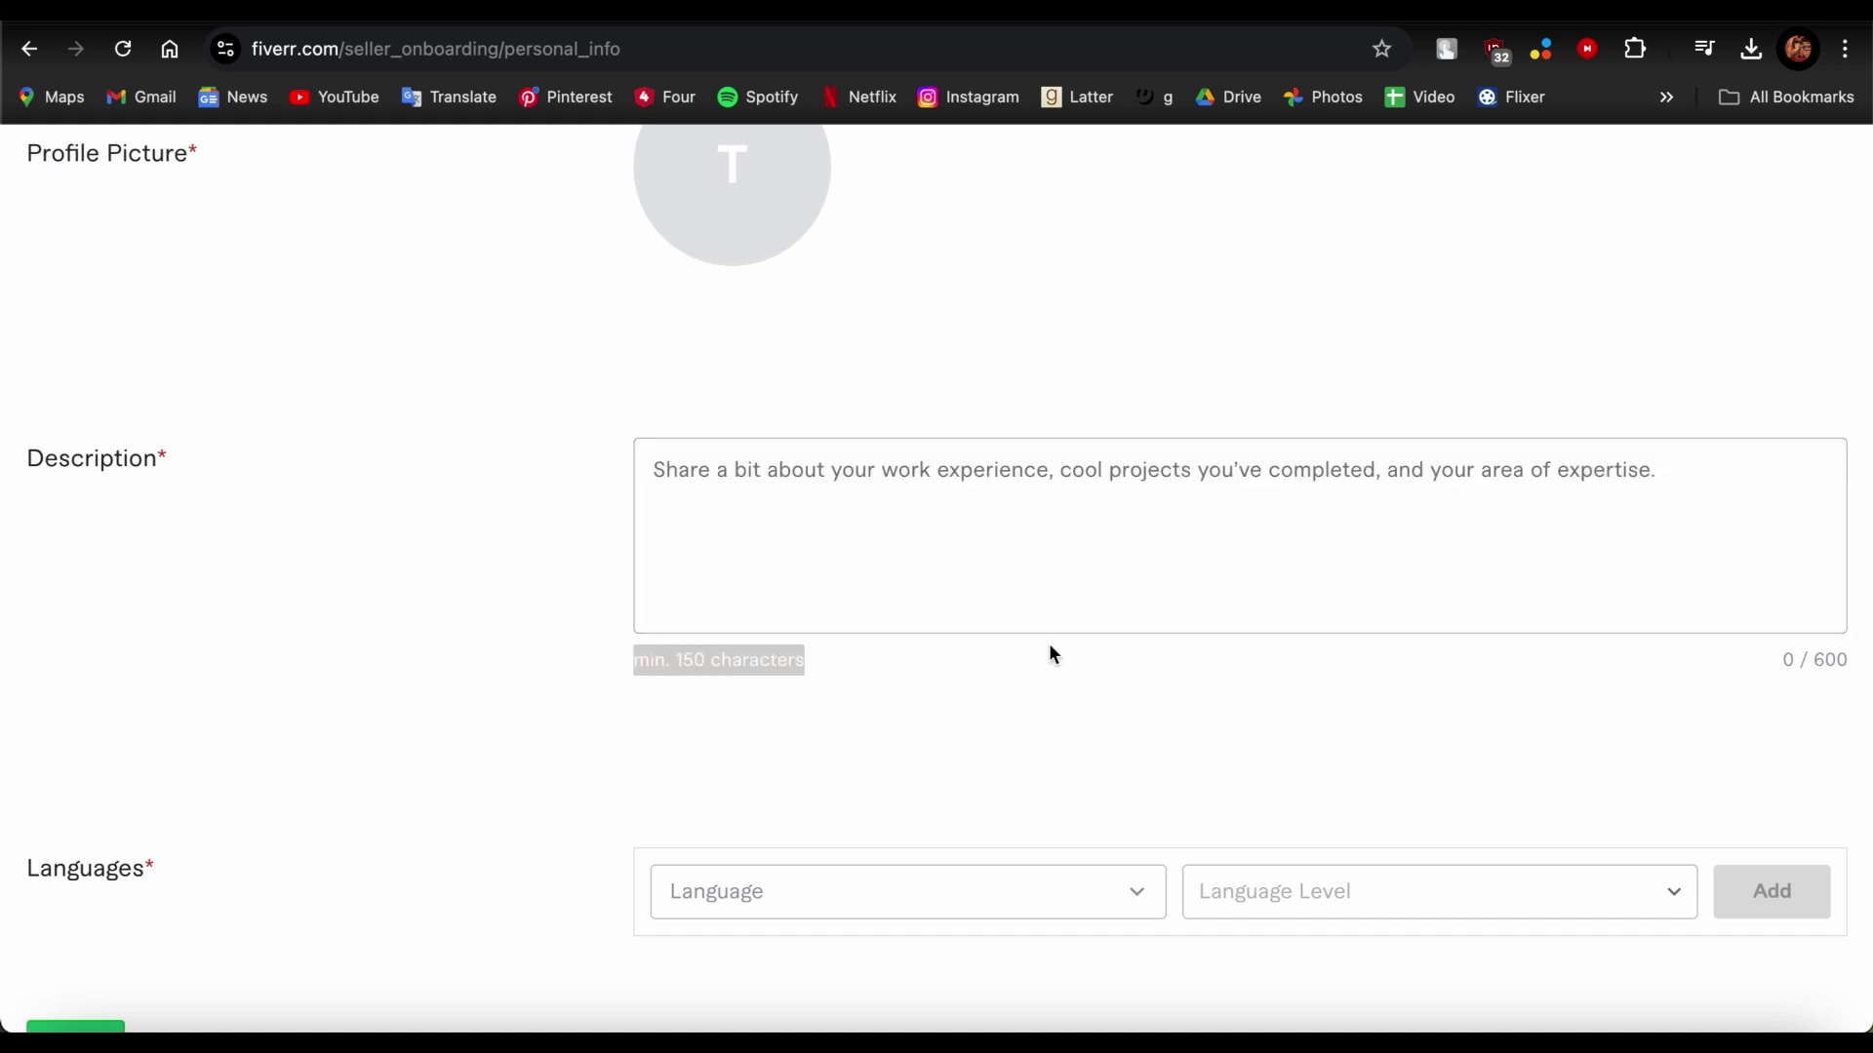
pyautogui.click(942, 485)
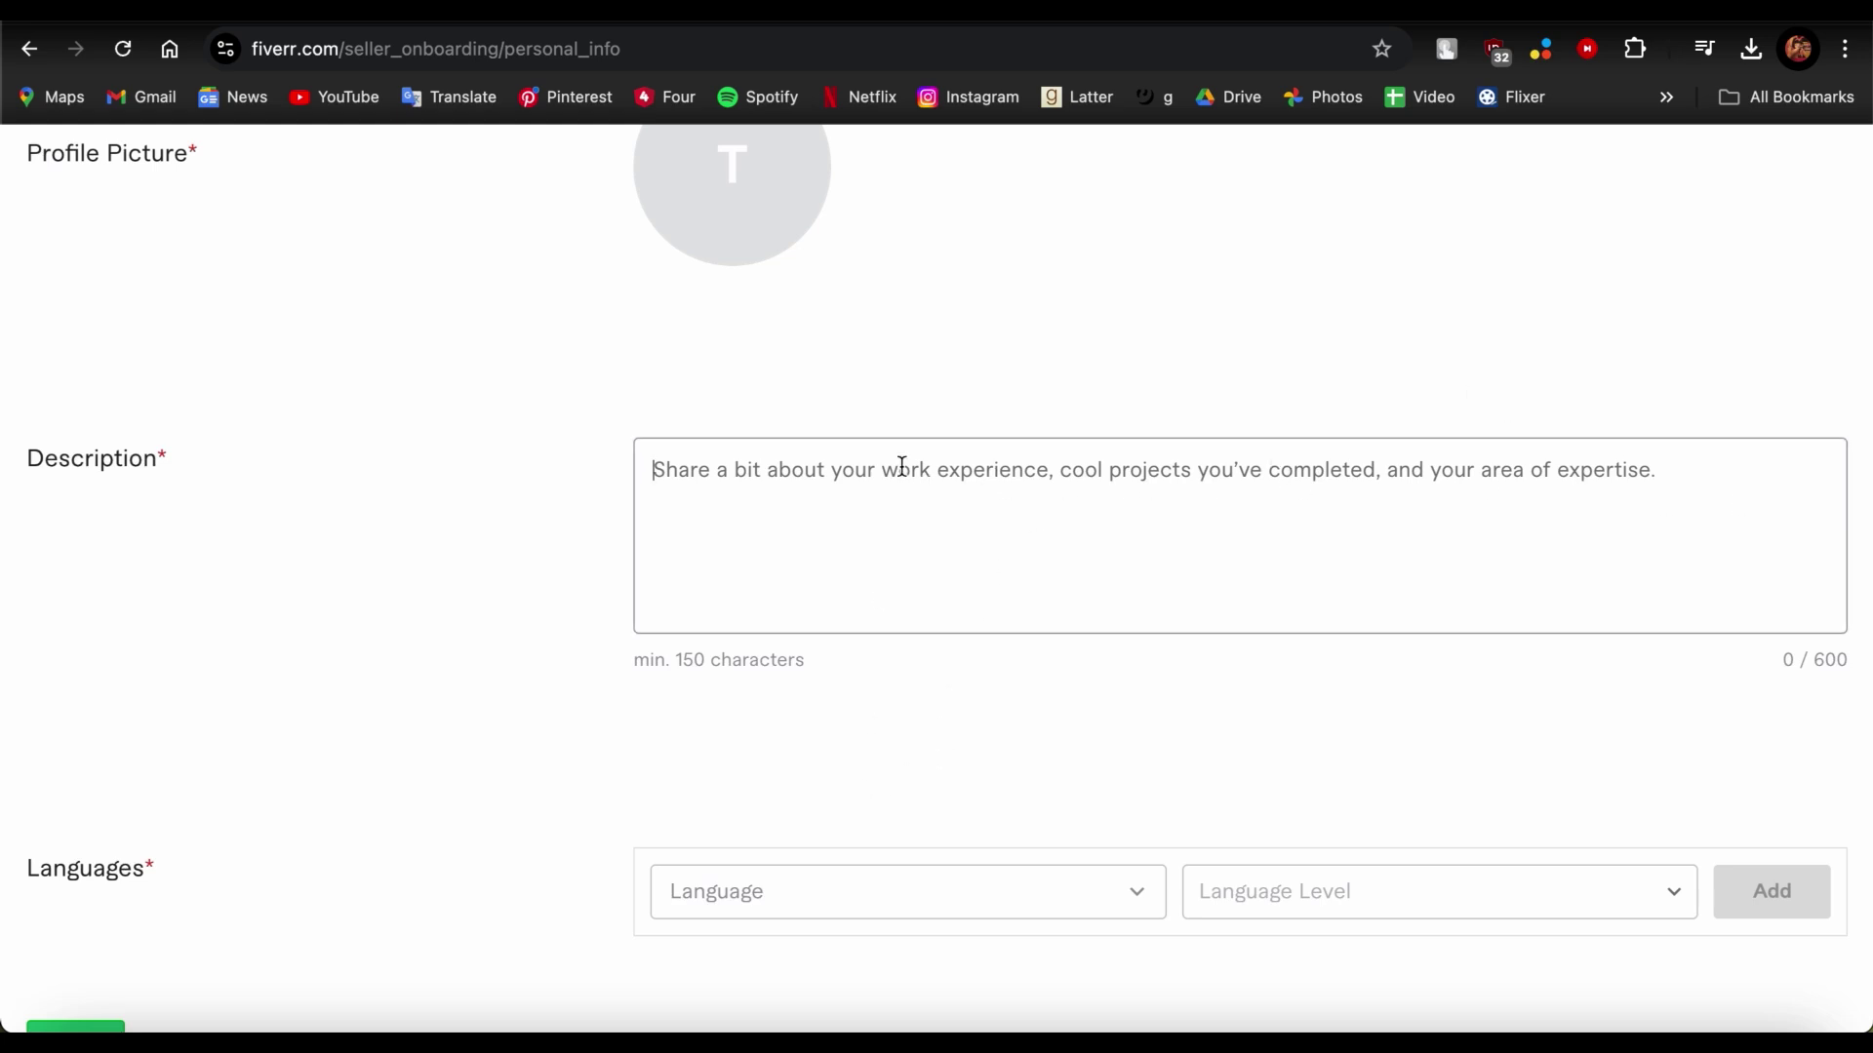
# Add English with the Basic level to the profile's languages and check the description field
pyautogui.scroll(-2, 915, 585)
pyautogui.click(920, 735)
pyautogui.scroll(-5, 860, 562)
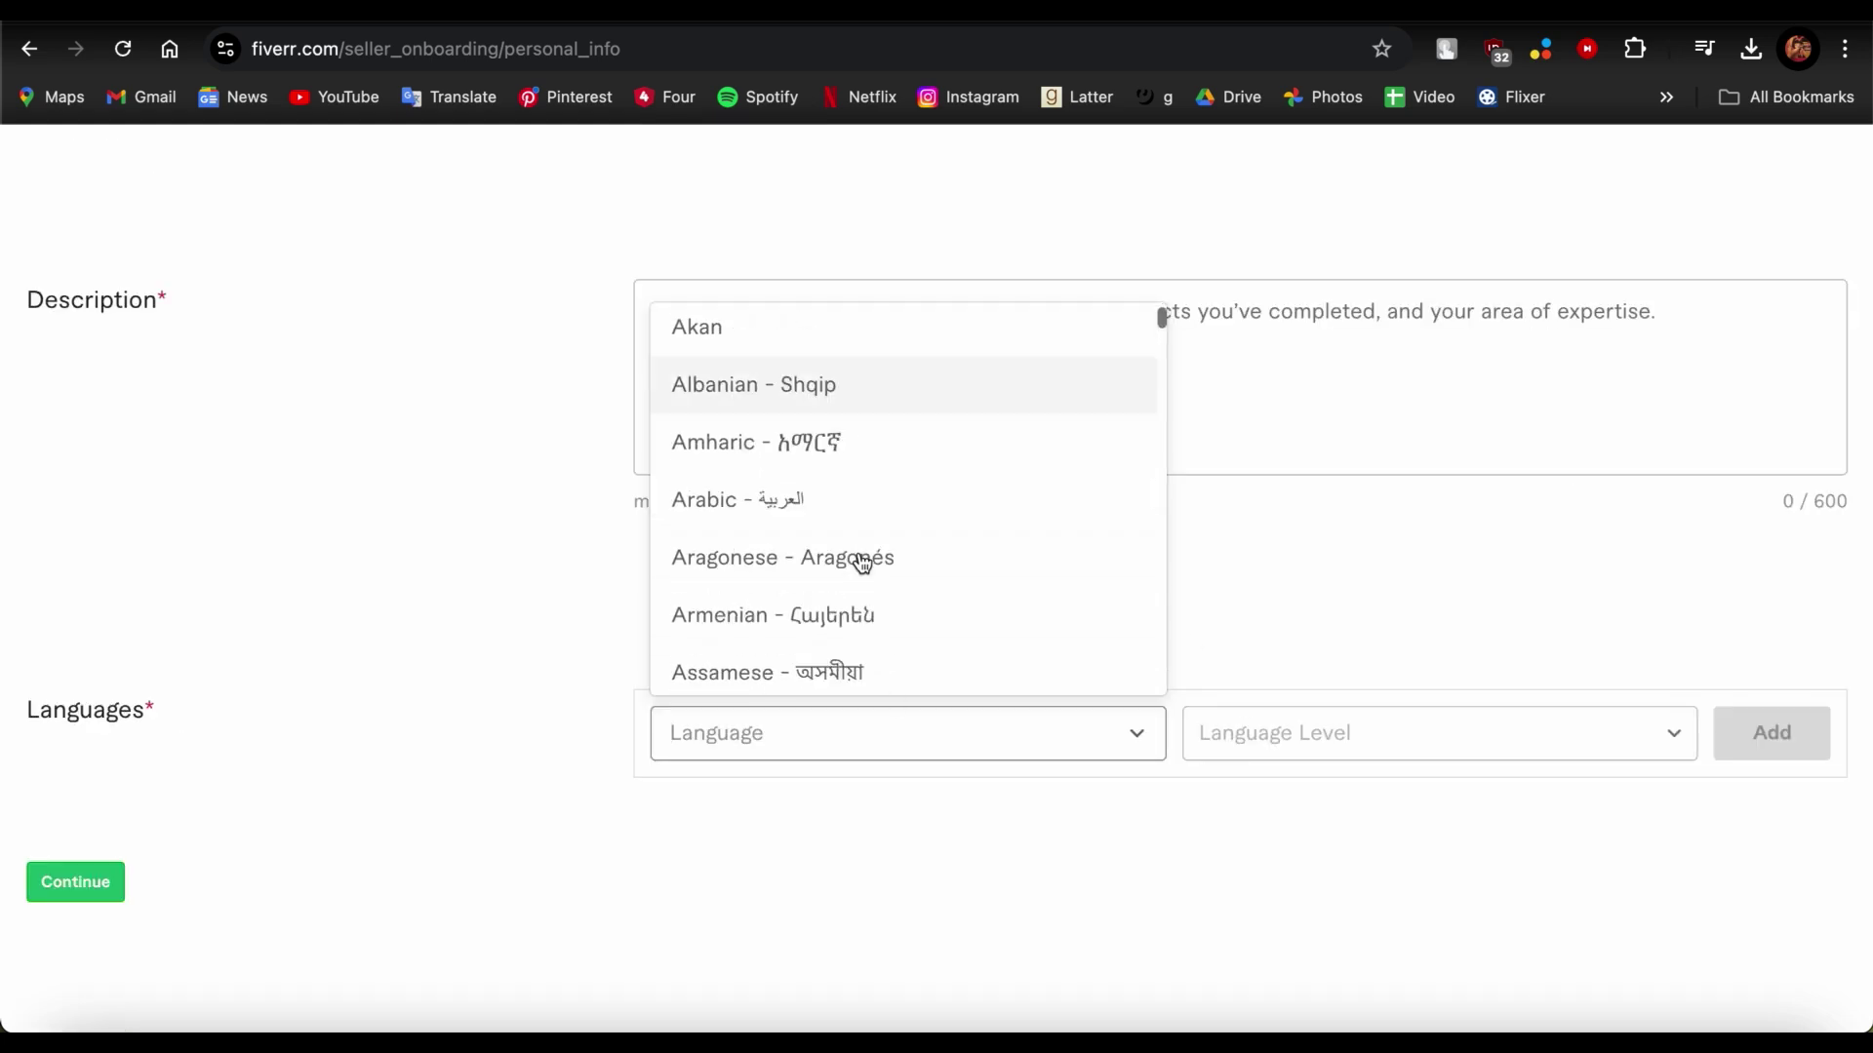
pyautogui.scroll(-2, 862, 564)
pyautogui.click(1024, 722)
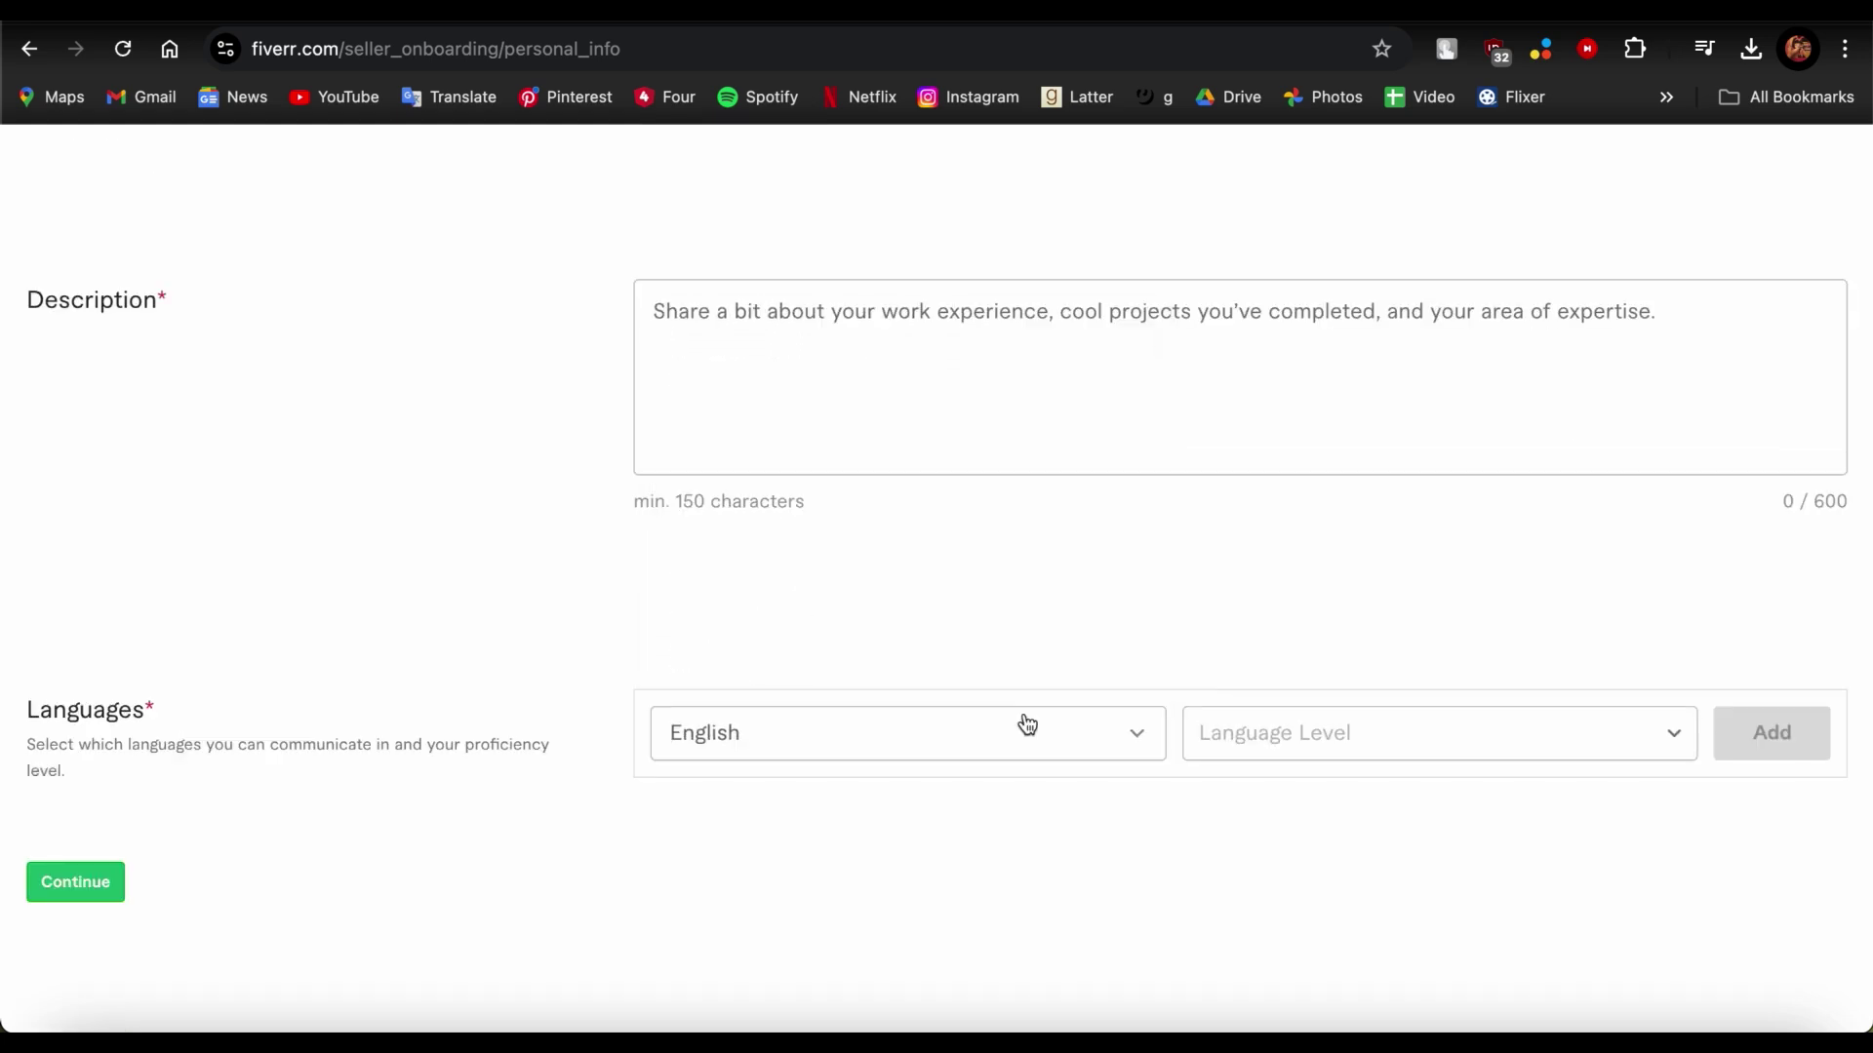
pyautogui.click(1143, 741)
pyautogui.click(1246, 839)
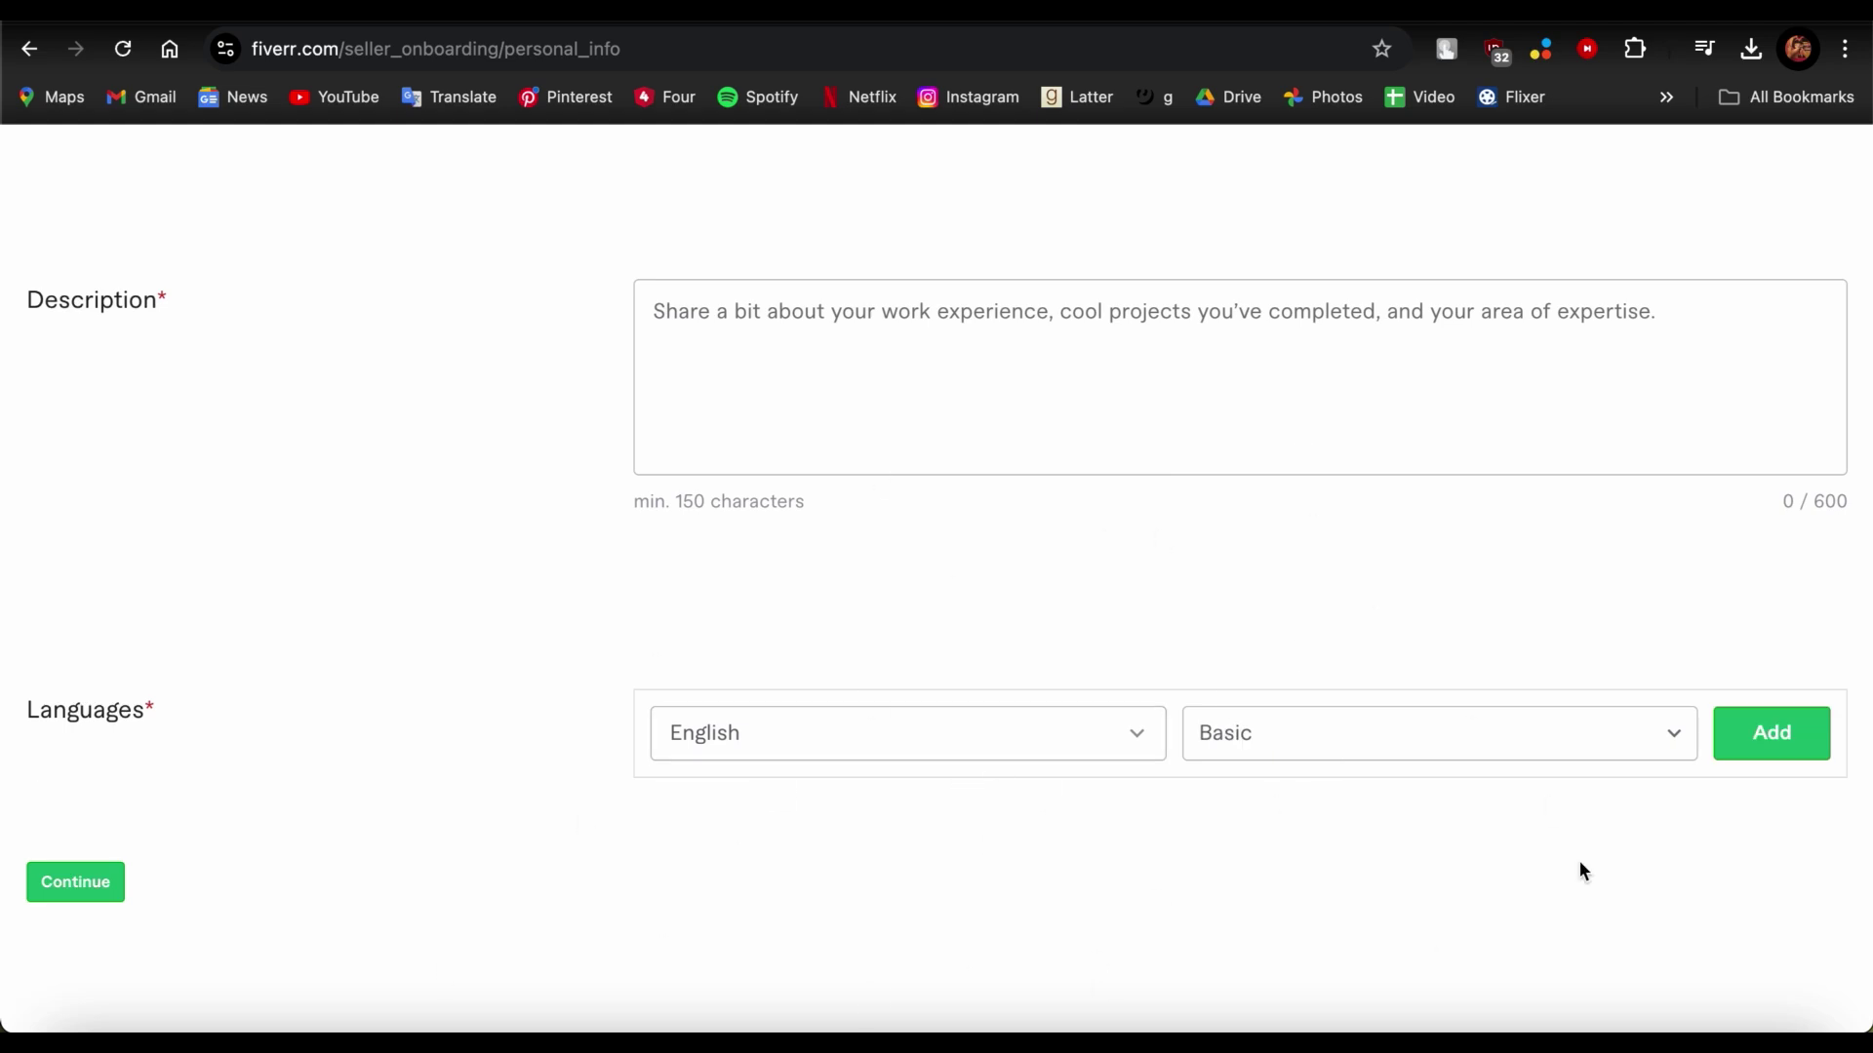
pyautogui.click(1777, 732)
pyautogui.scroll(3, 961, 631)
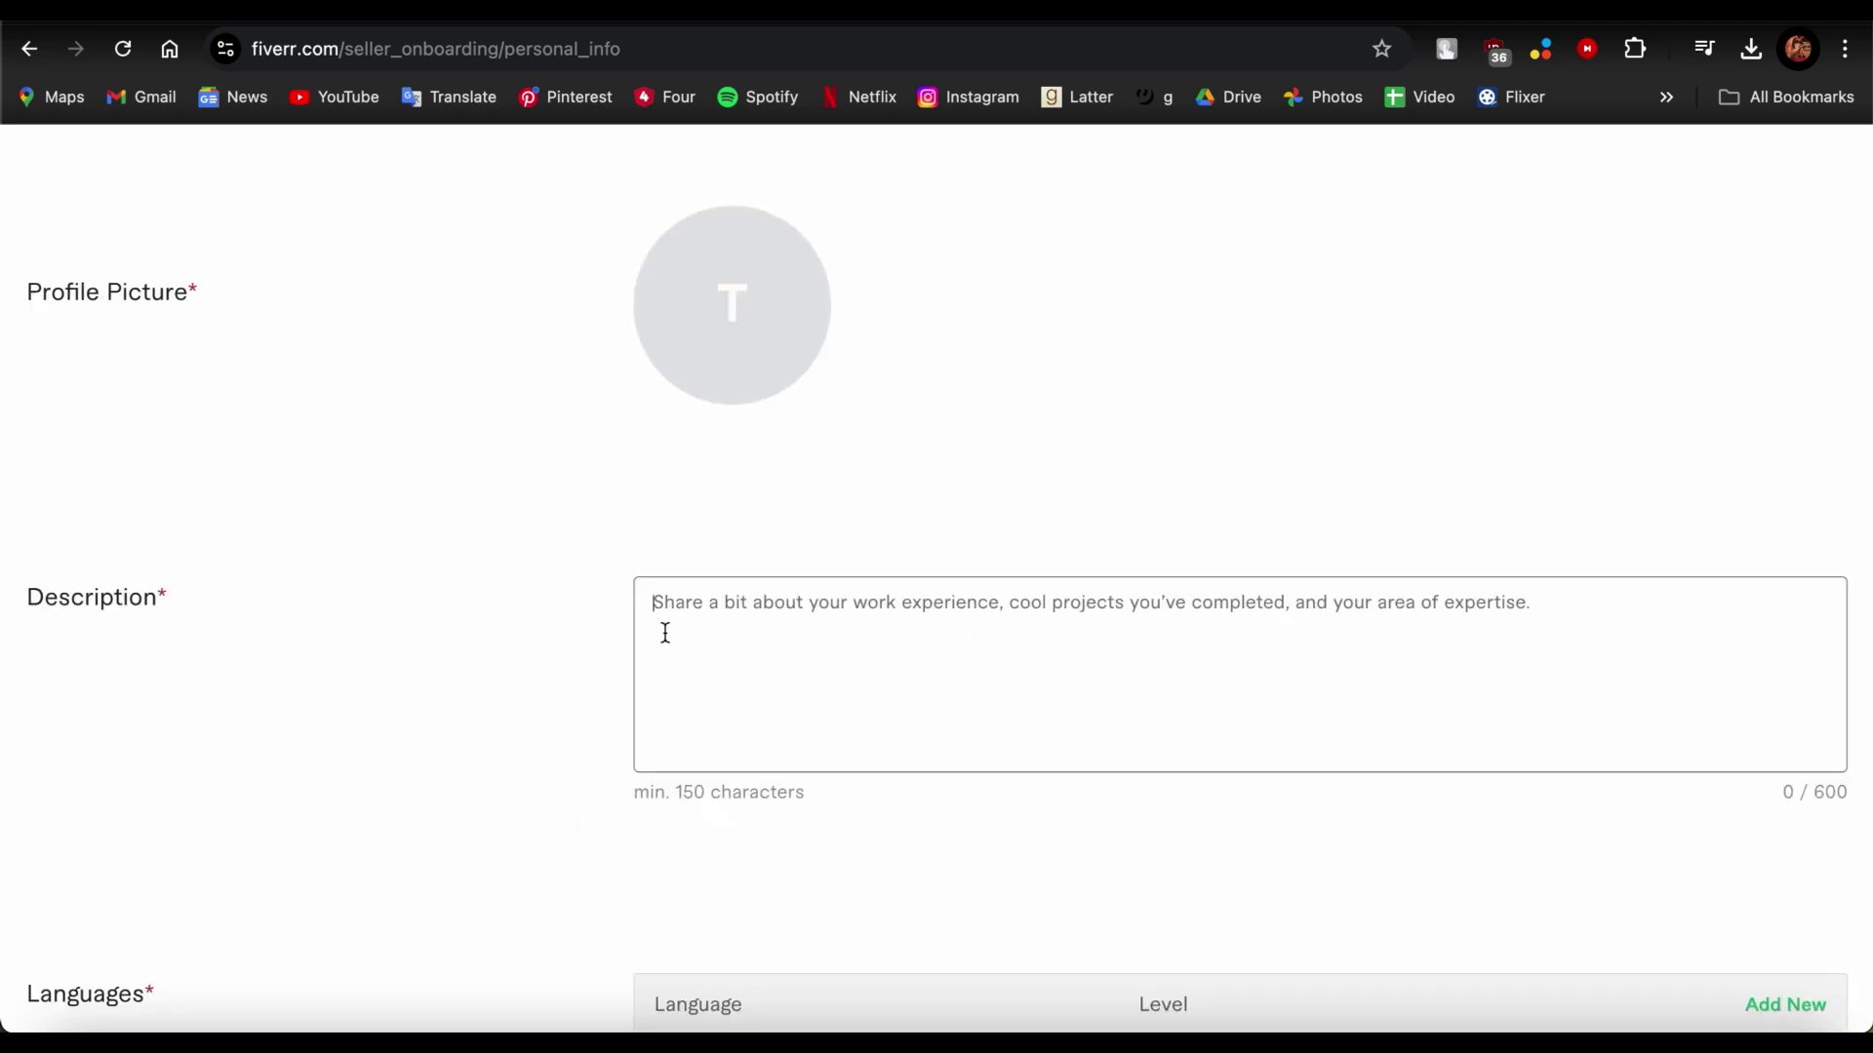
pyautogui.moveTo(627, 581); pyautogui.dragTo(1677, 916)
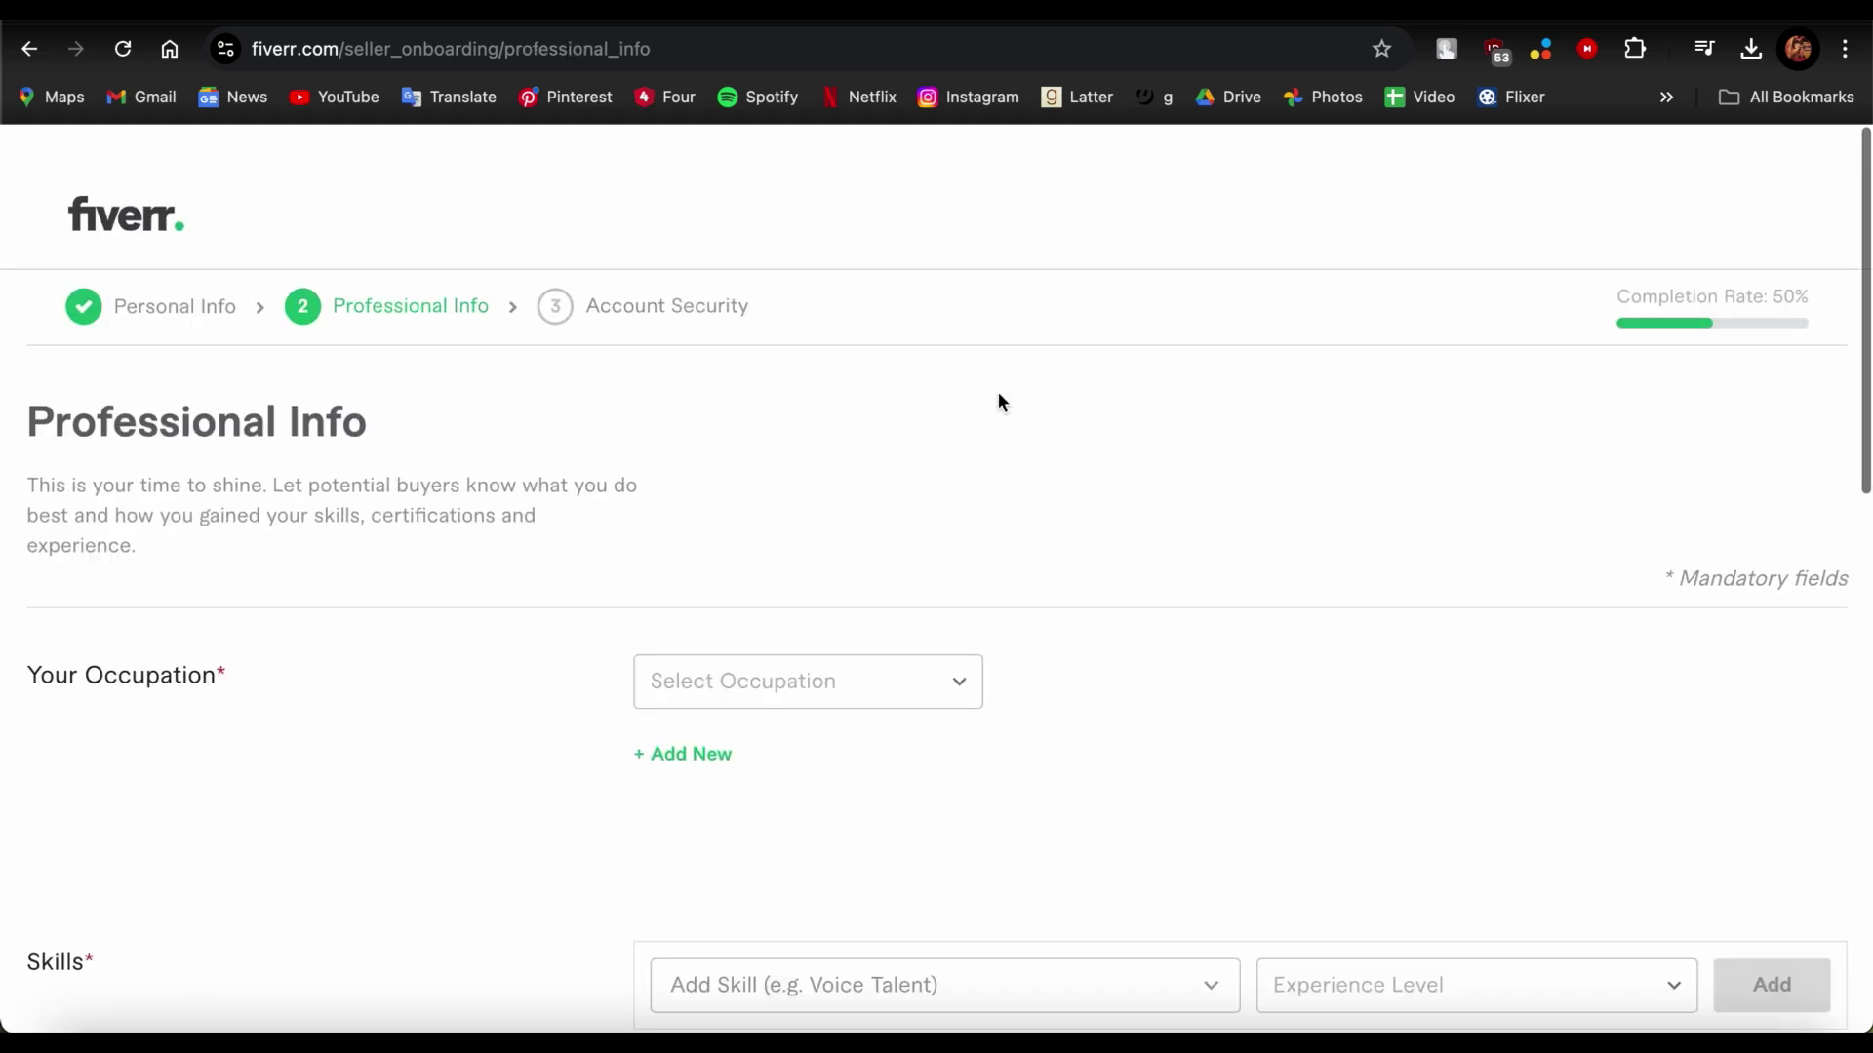
# Set the occupation in the Professional Info form to Music & Audio
pyautogui.scroll(-1, 997, 400)
pyautogui.moveTo(603, 394); pyautogui.dragTo(5, 384)
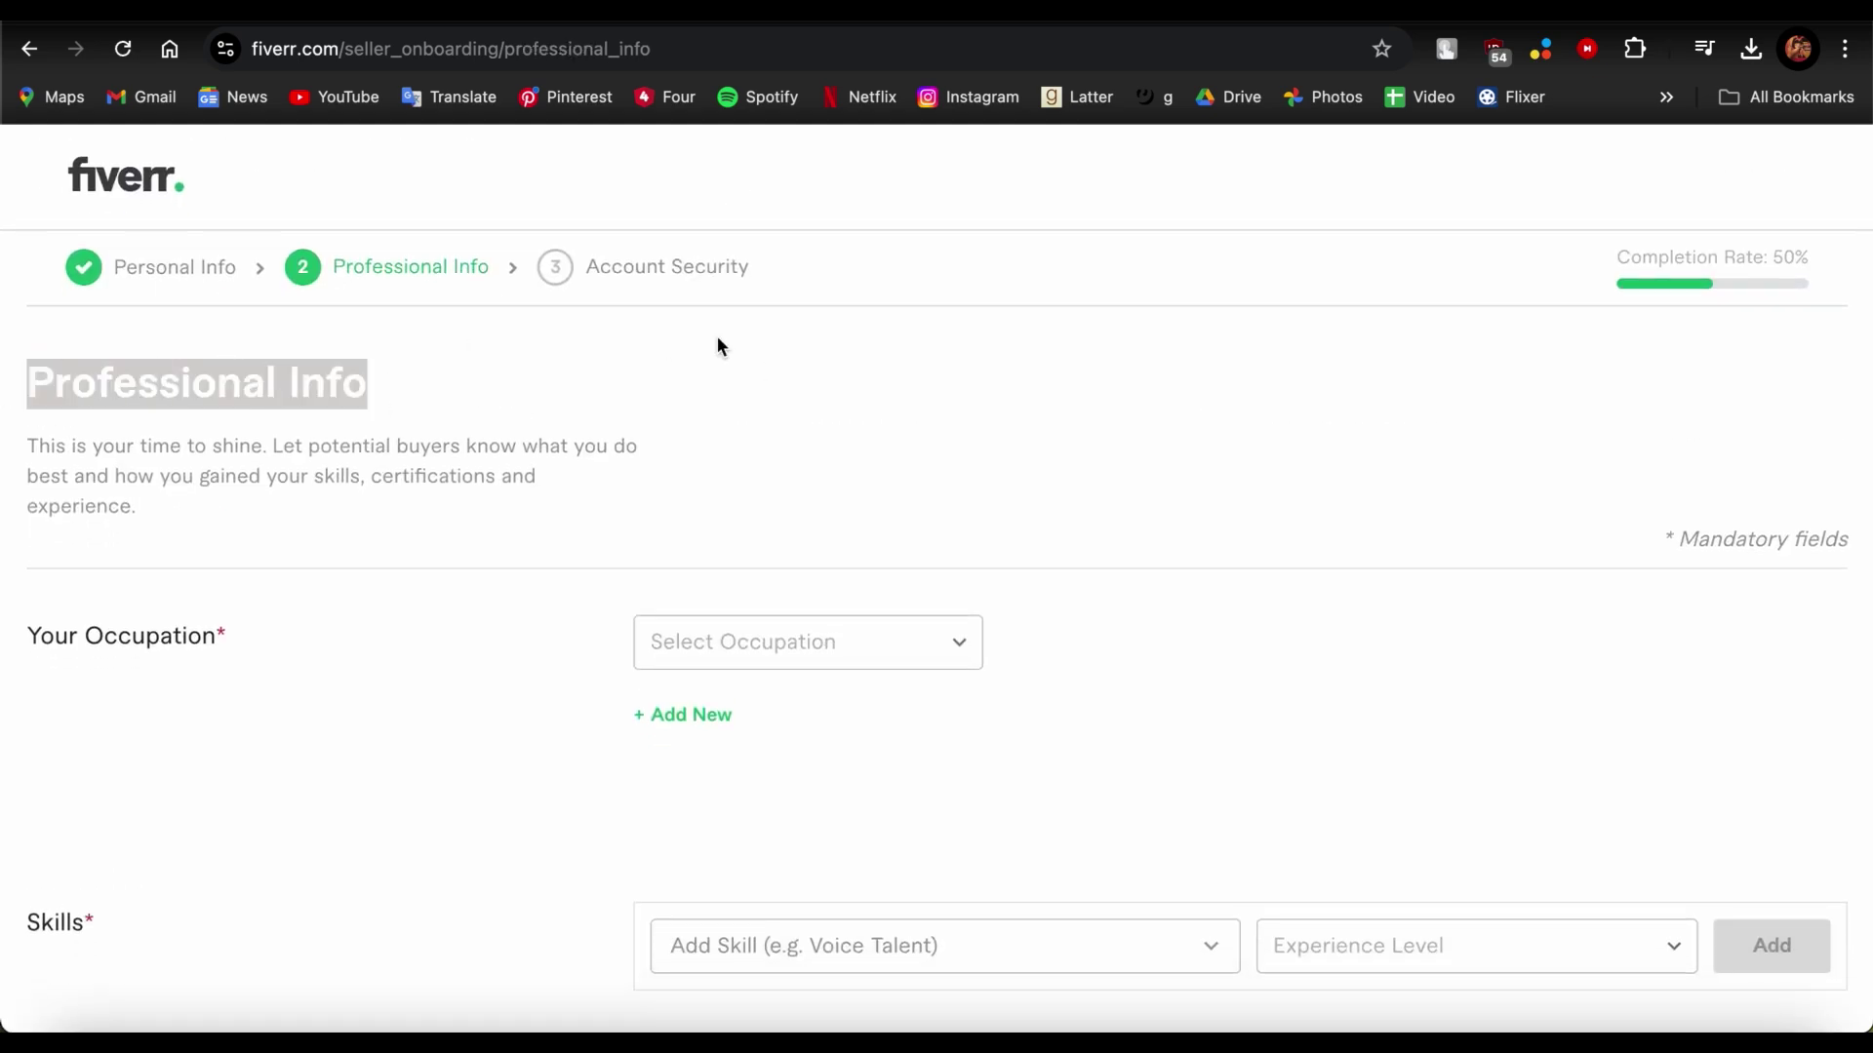
pyautogui.click(985, 439)
pyautogui.scroll(-2, 1063, 339)
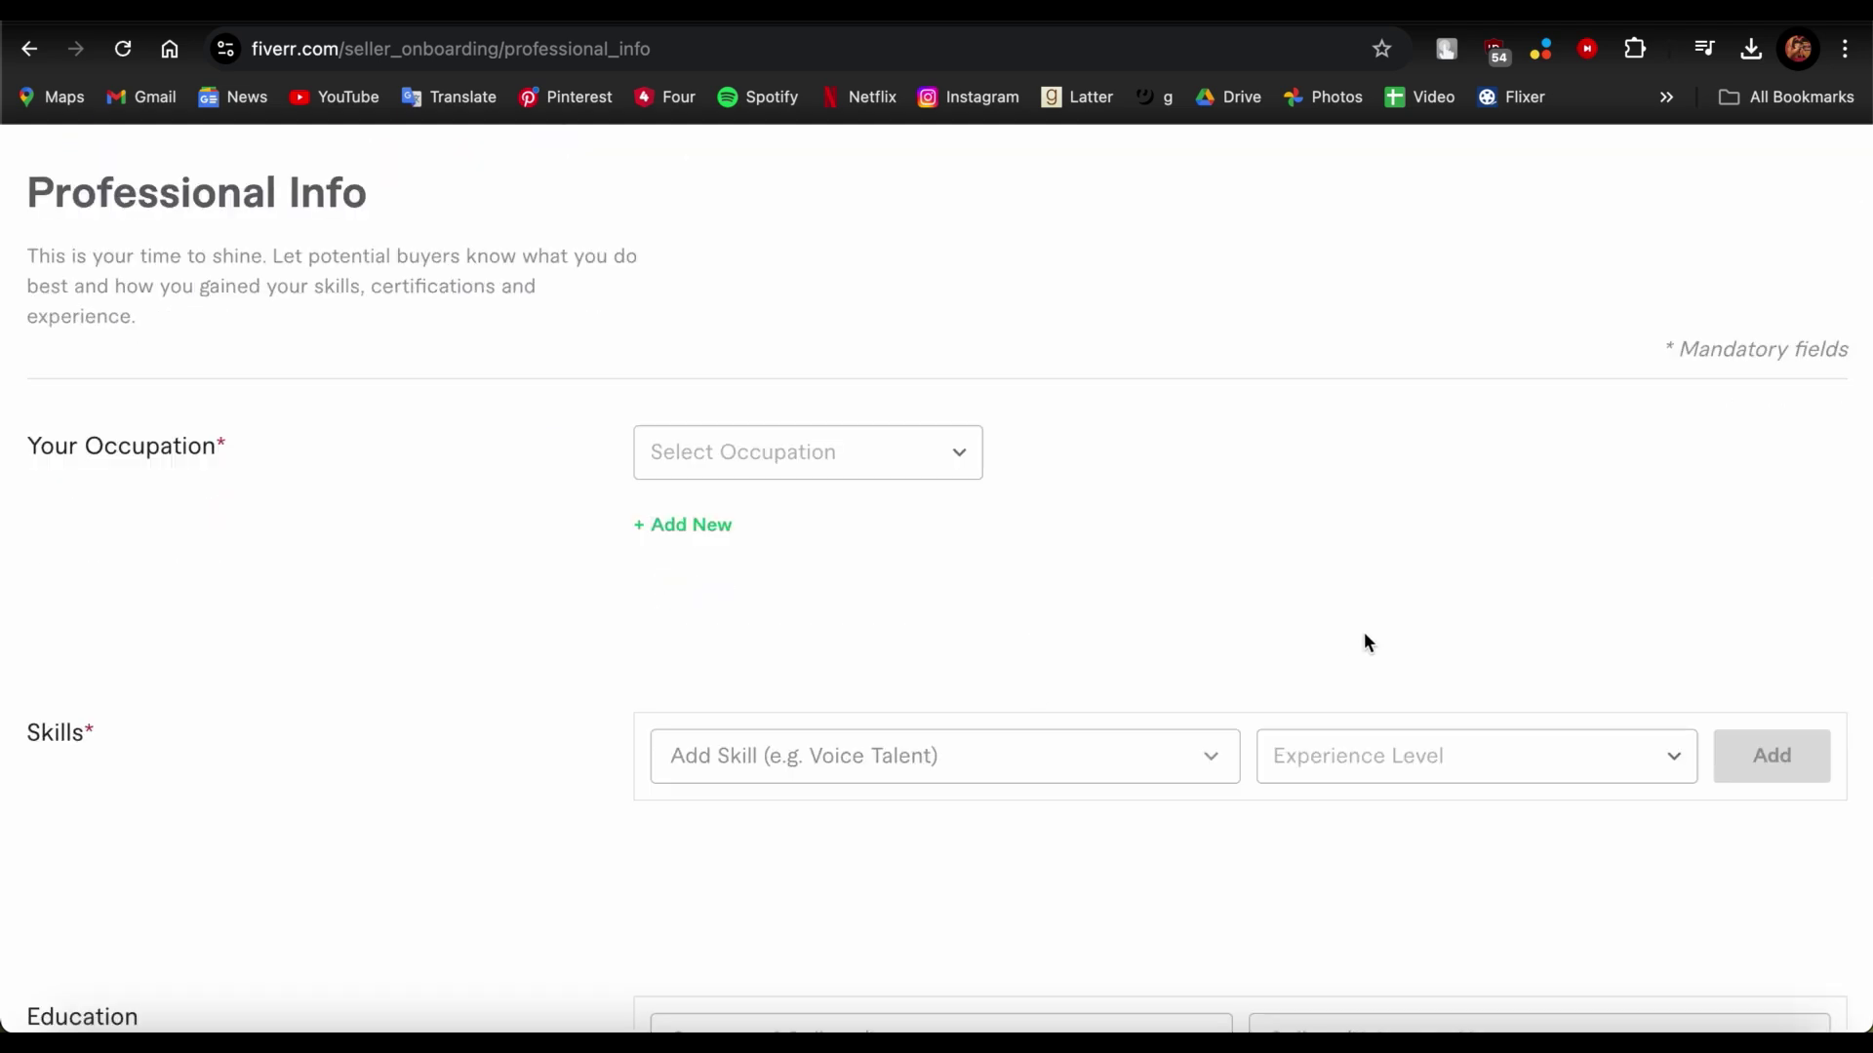
pyautogui.click(931, 448)
pyautogui.scroll(-2, 792, 740)
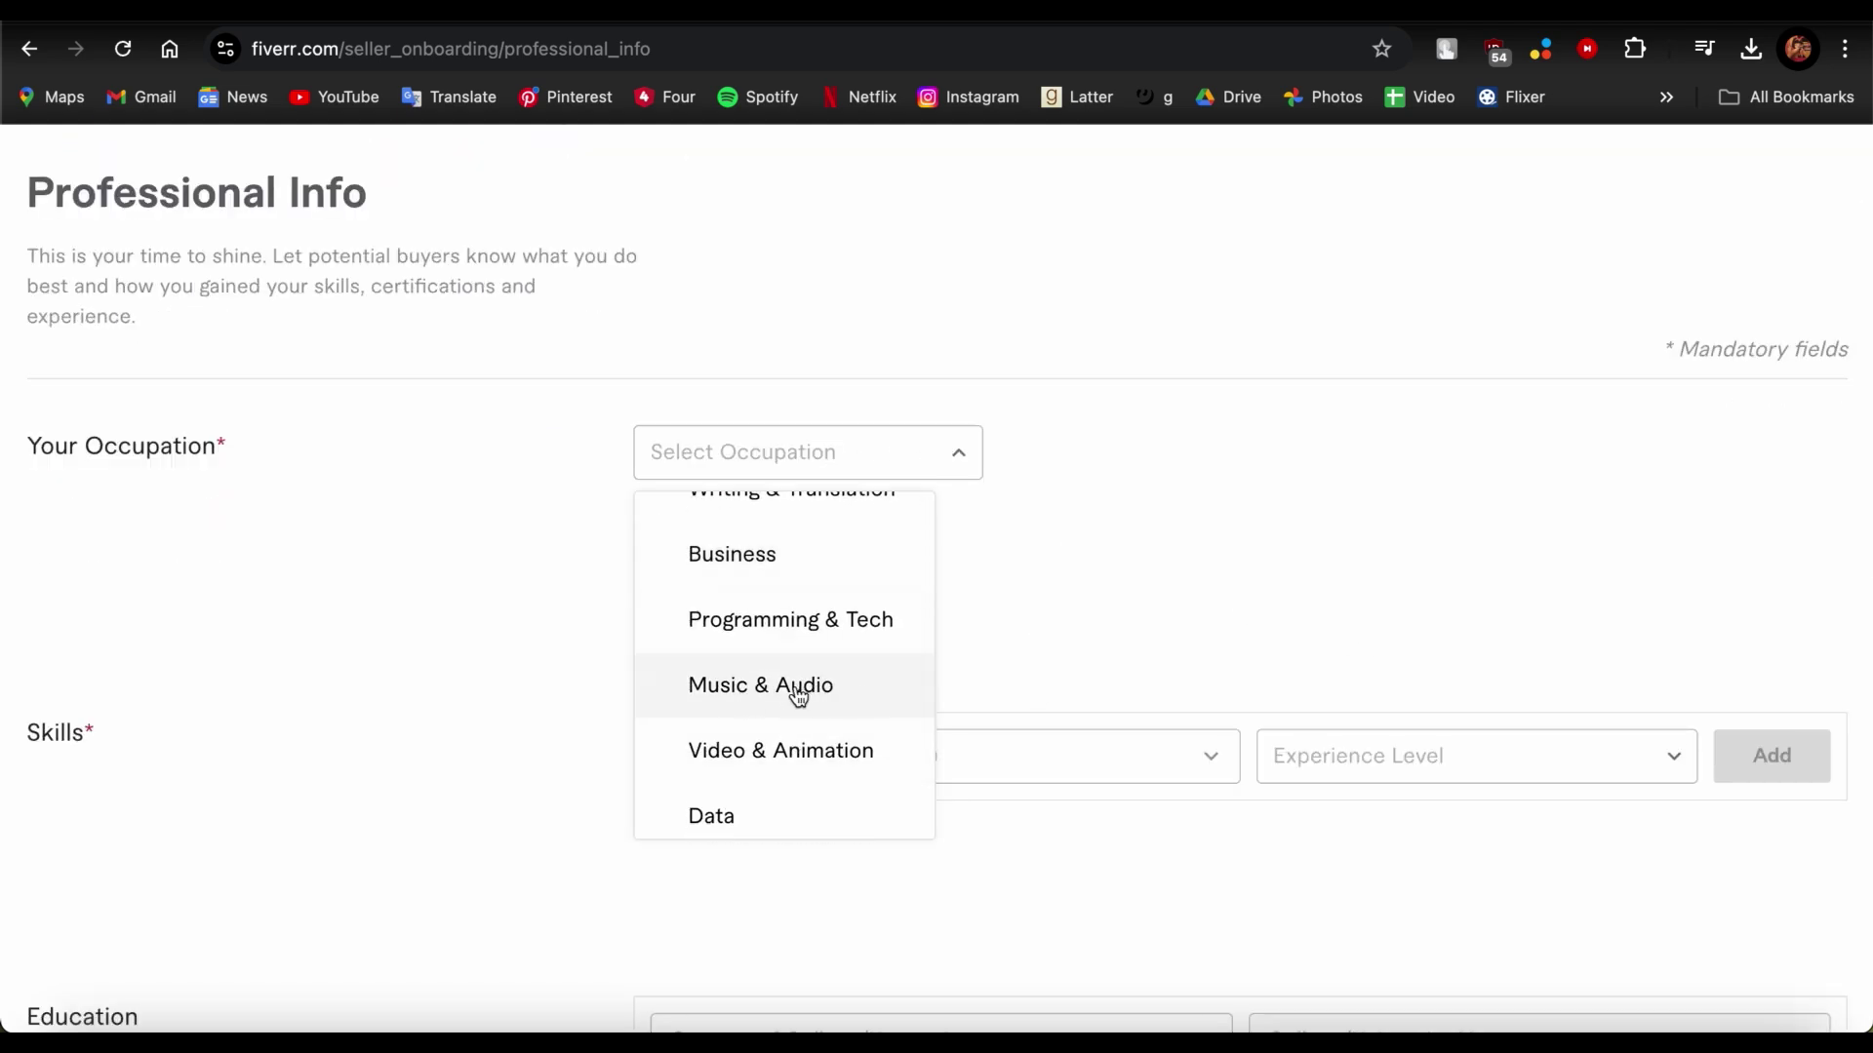
pyautogui.click(802, 688)
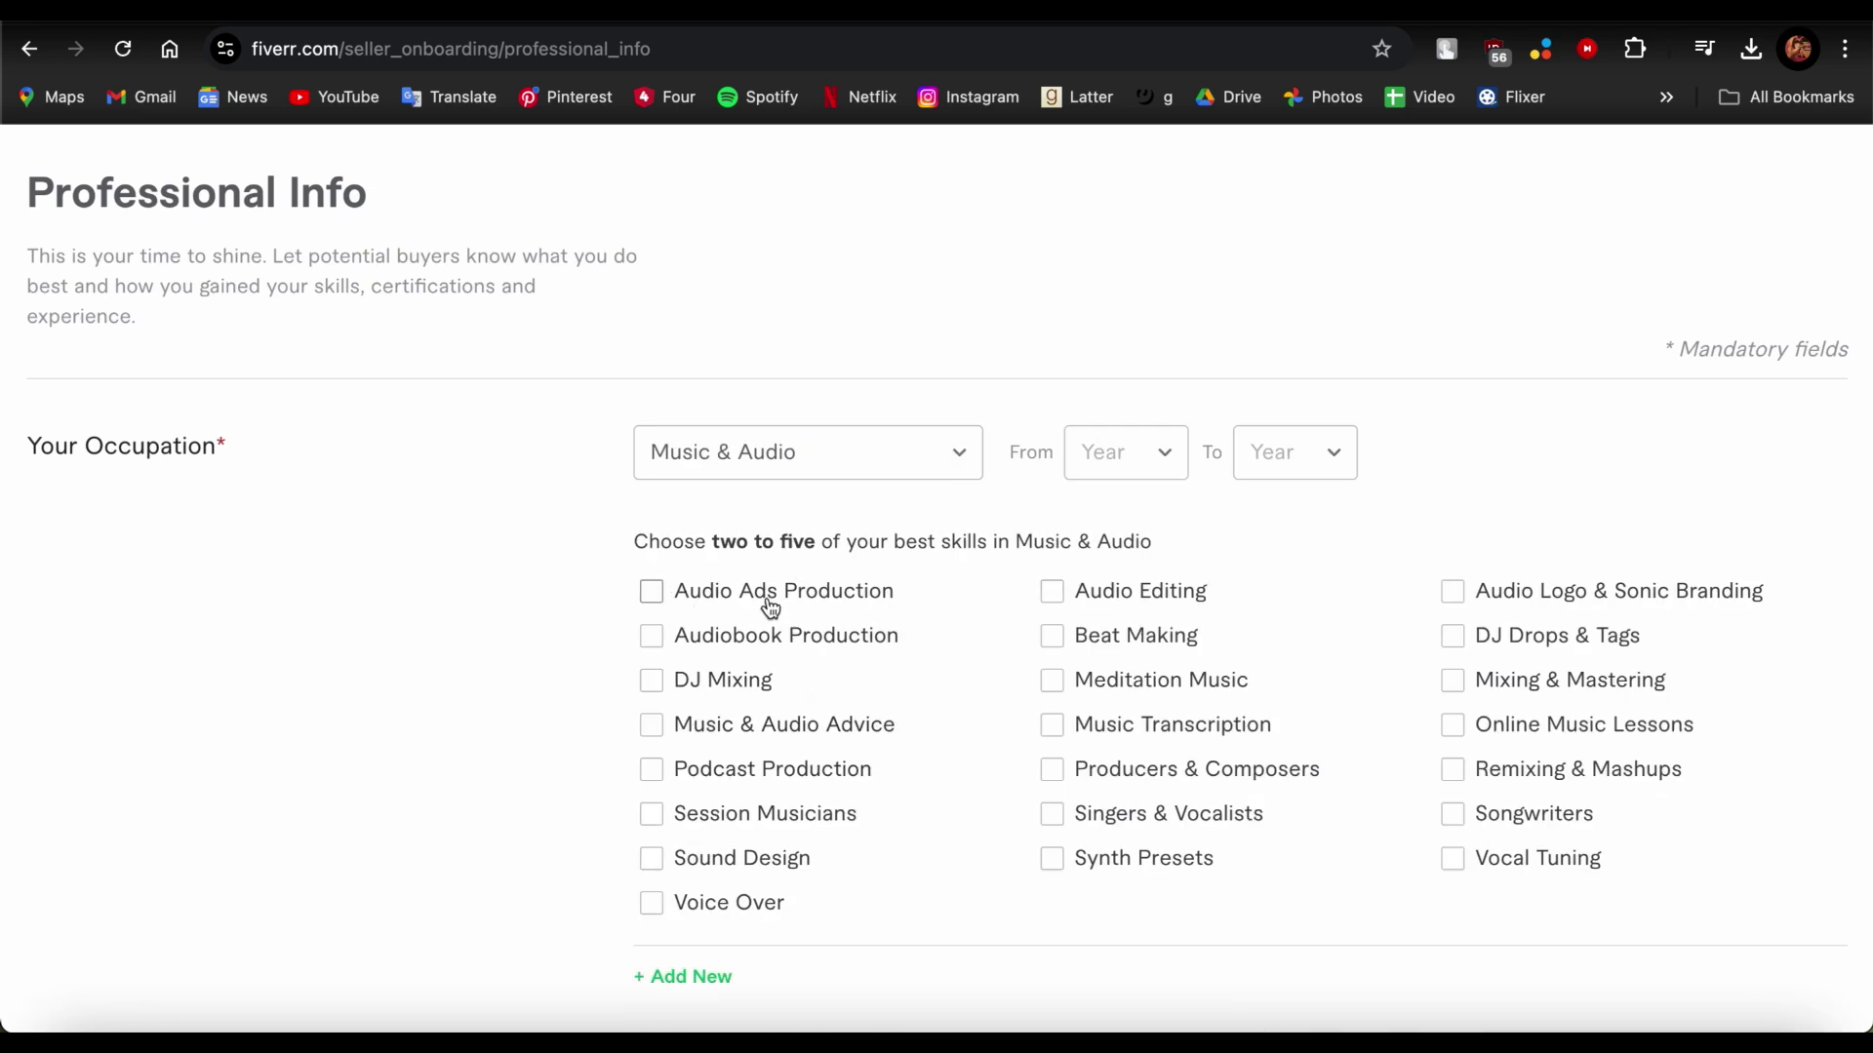
# Select Music & Audio specialties including Beat Making, Synth Presets, Songwriters and Vocal Tuning
pyautogui.moveTo(635, 546); pyautogui.dragTo(1155, 539)
pyautogui.click(1283, 529)
pyautogui.moveTo(634, 543); pyautogui.dragTo(785, 534)
pyautogui.click(785, 534)
pyautogui.click(1053, 636)
pyautogui.click(1453, 815)
# Add the skill iSing with the Beginner experience level to the Skills section
pyautogui.scroll(-7, 1252, 945)
pyautogui.moveTo(85, 505); pyautogui.dragTo(5, 500)
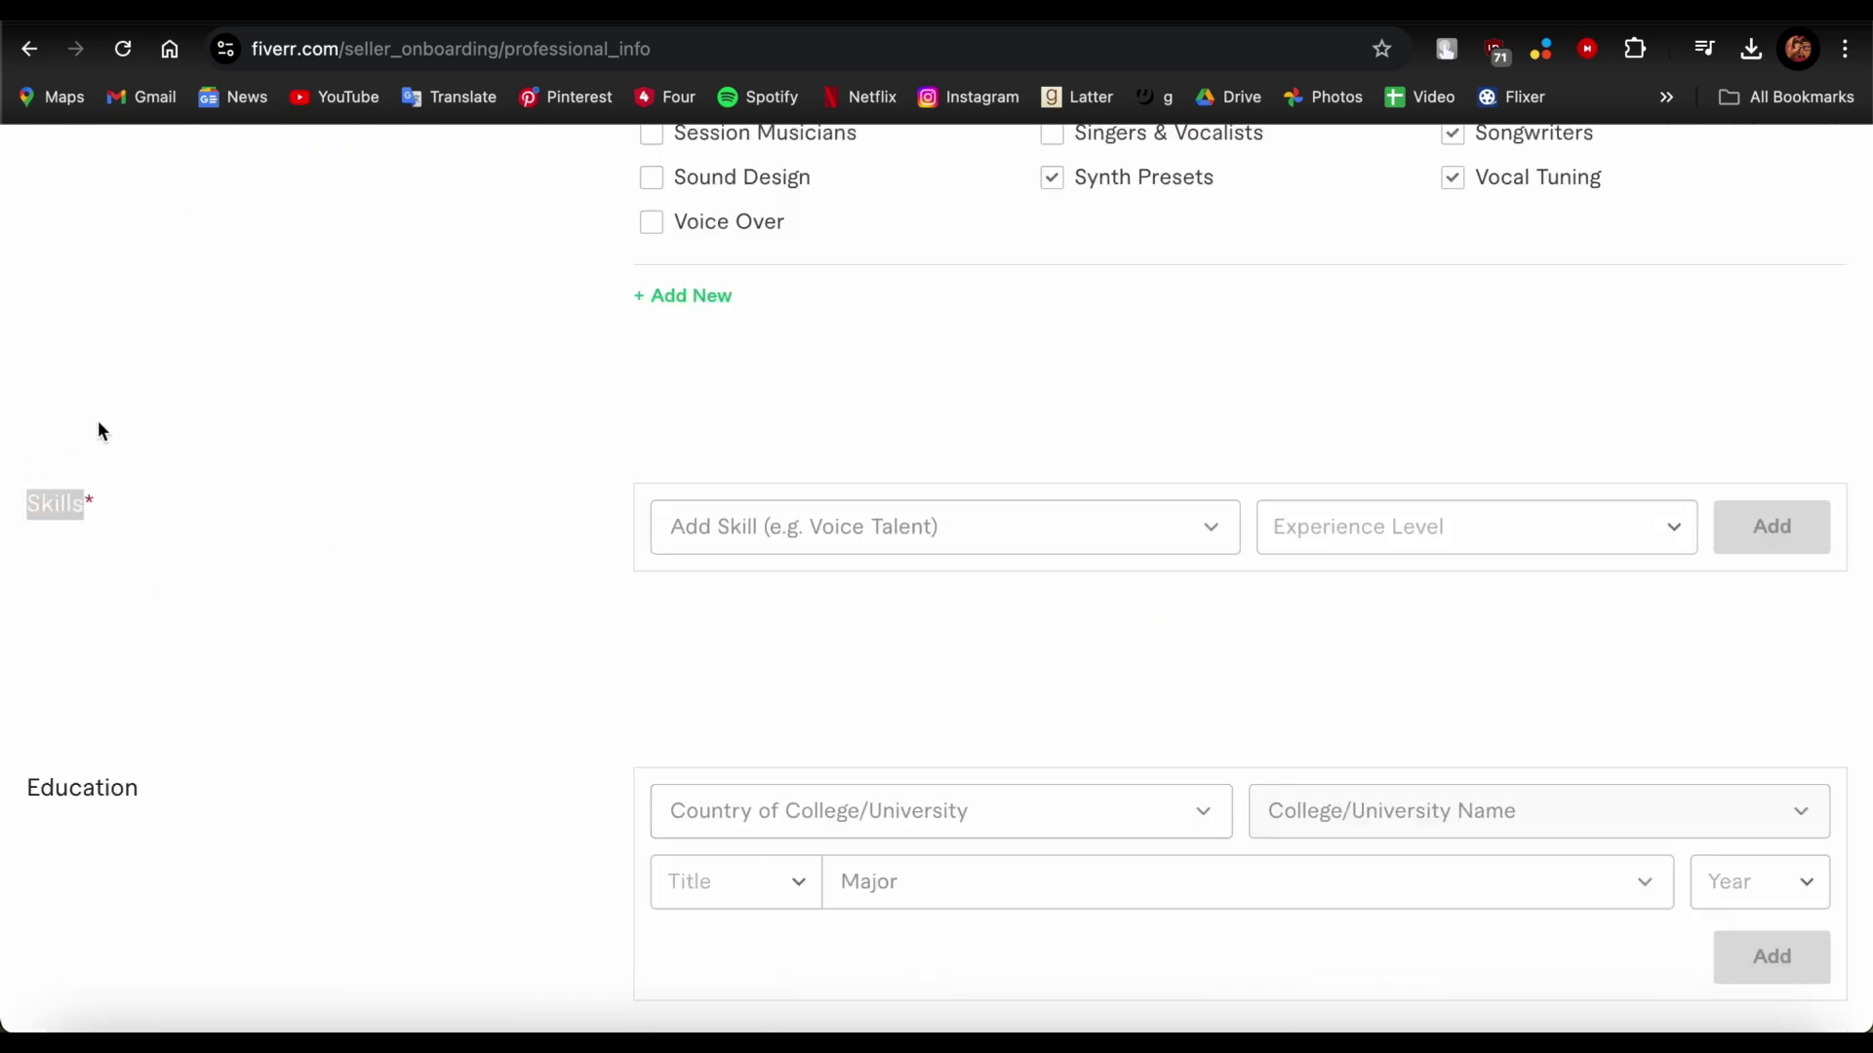
pyautogui.click(827, 546)
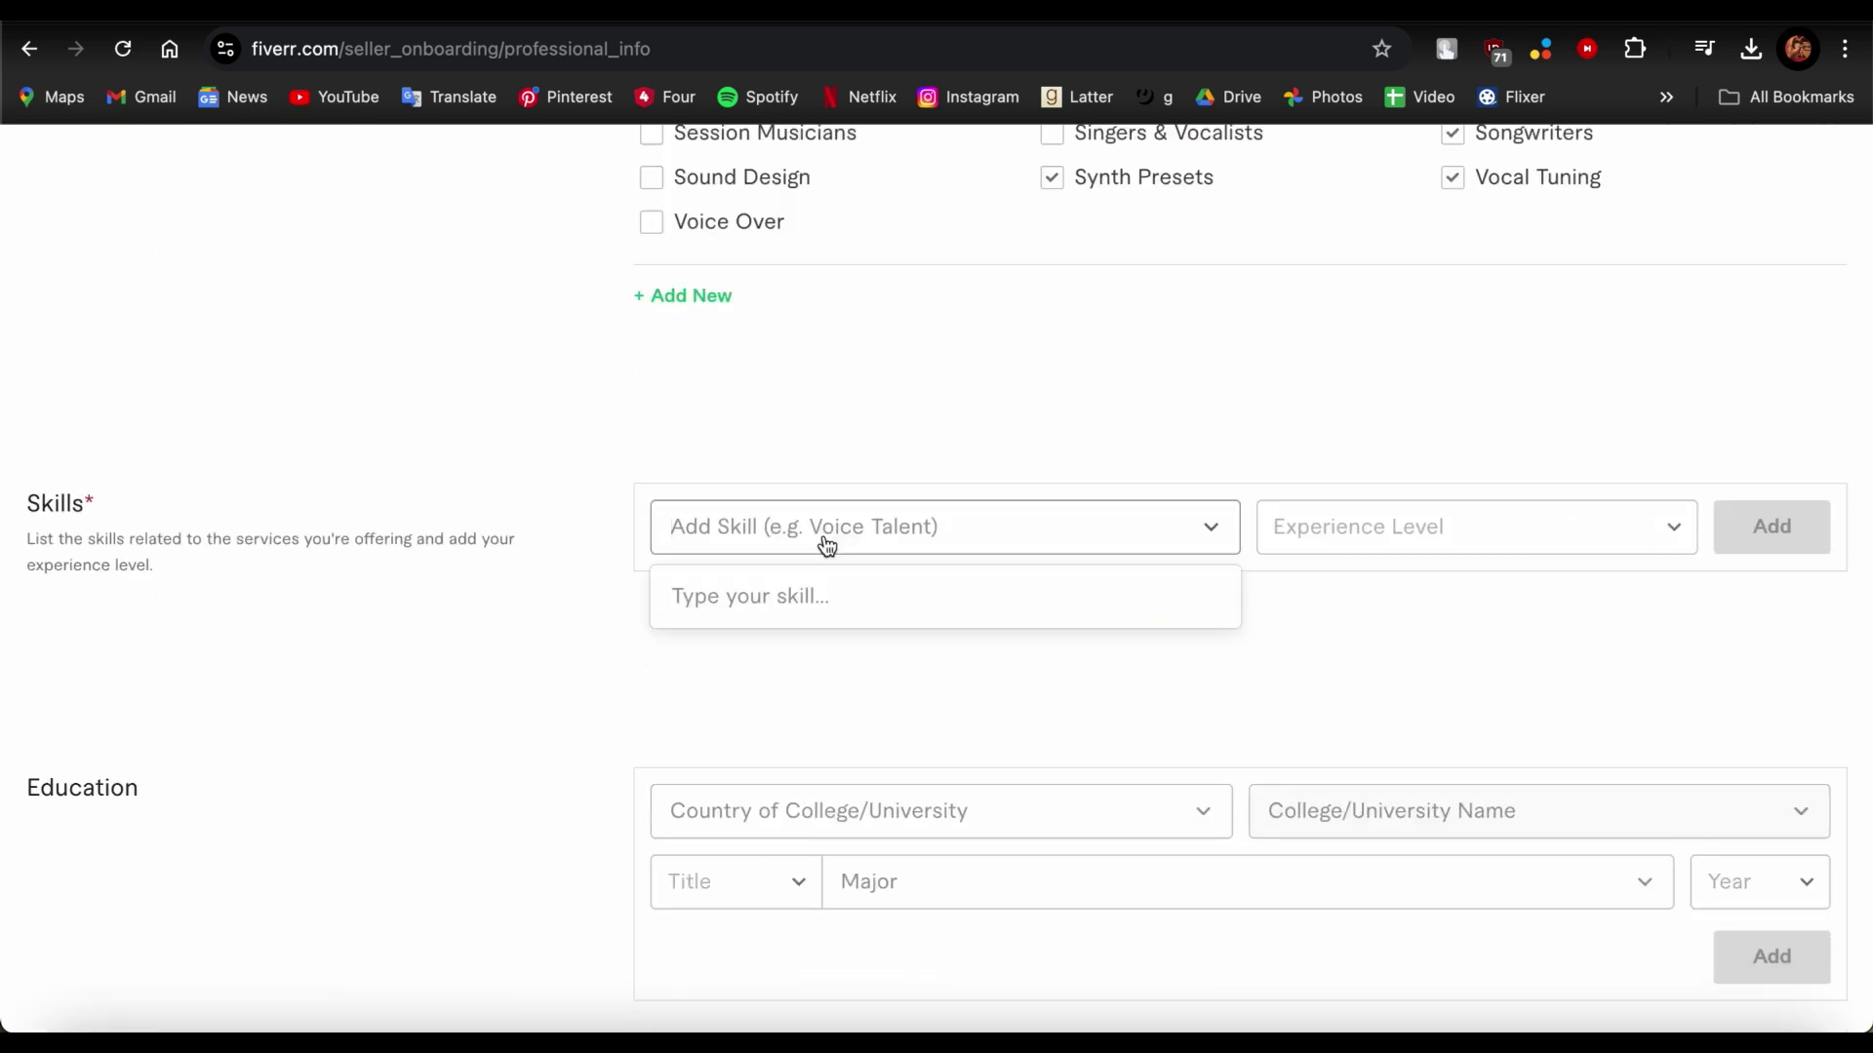
pyautogui.write('voice talent')
pyautogui.hotkey('ctrl', 'a')
pyautogui.write('sing')
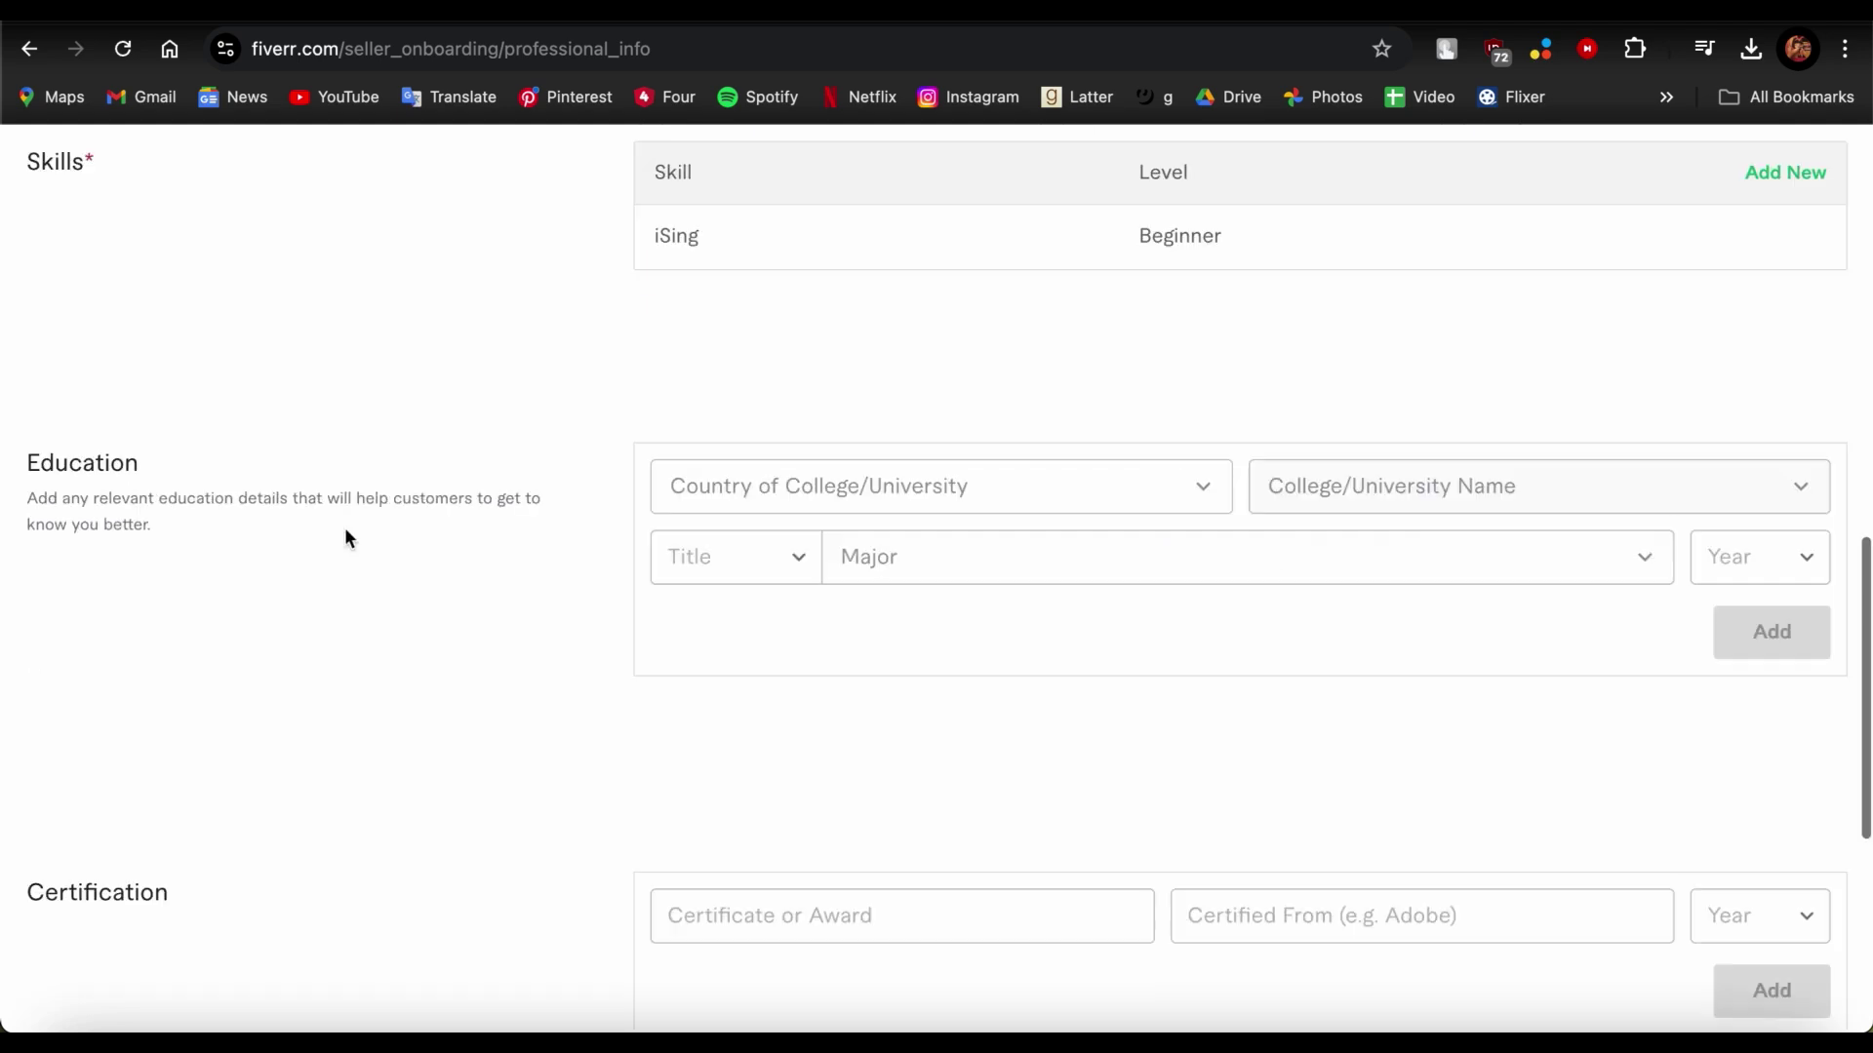
# Set the education entry's country to American Samoa and its college to N.O.S.U
pyautogui.moveTo(343, 526); pyautogui.dragTo(98, 423)
pyautogui.click(101, 433)
pyautogui.click(936, 486)
pyautogui.scroll(-2, 984, 780)
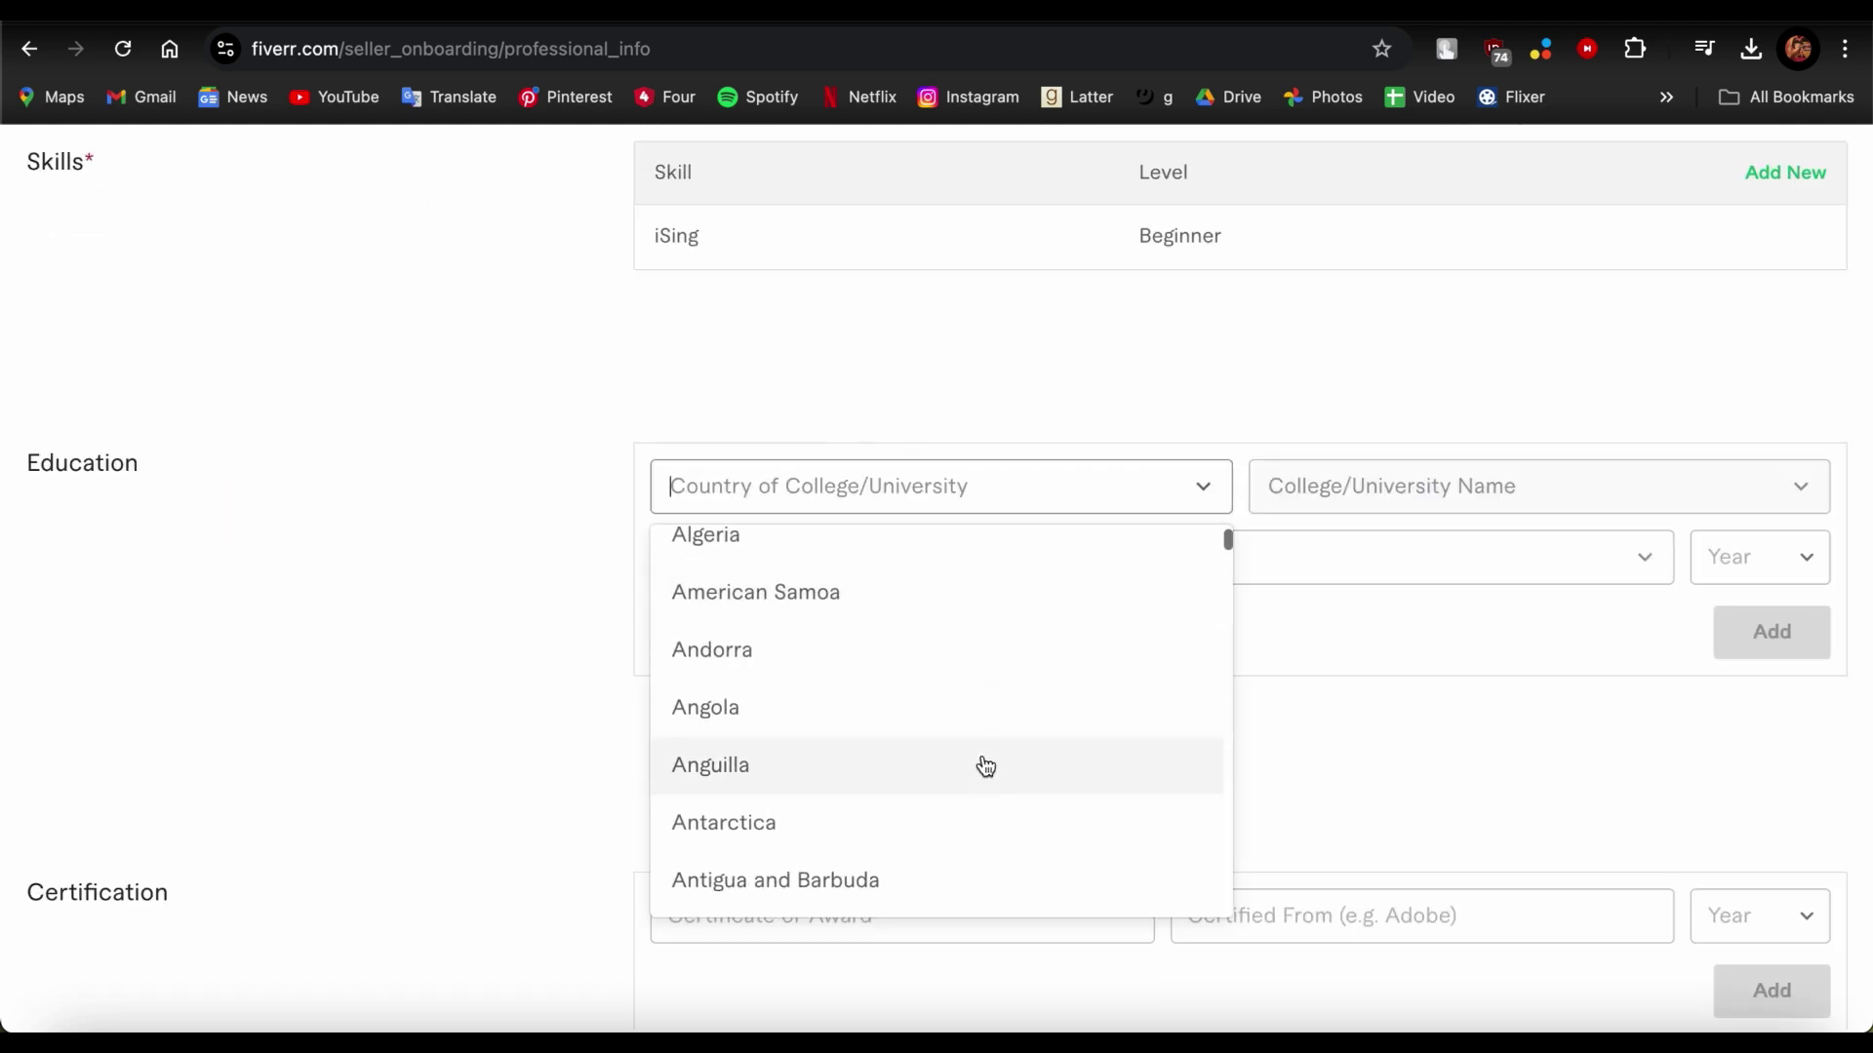
pyautogui.click(953, 606)
pyautogui.click(1487, 499)
pyautogui.write('no')
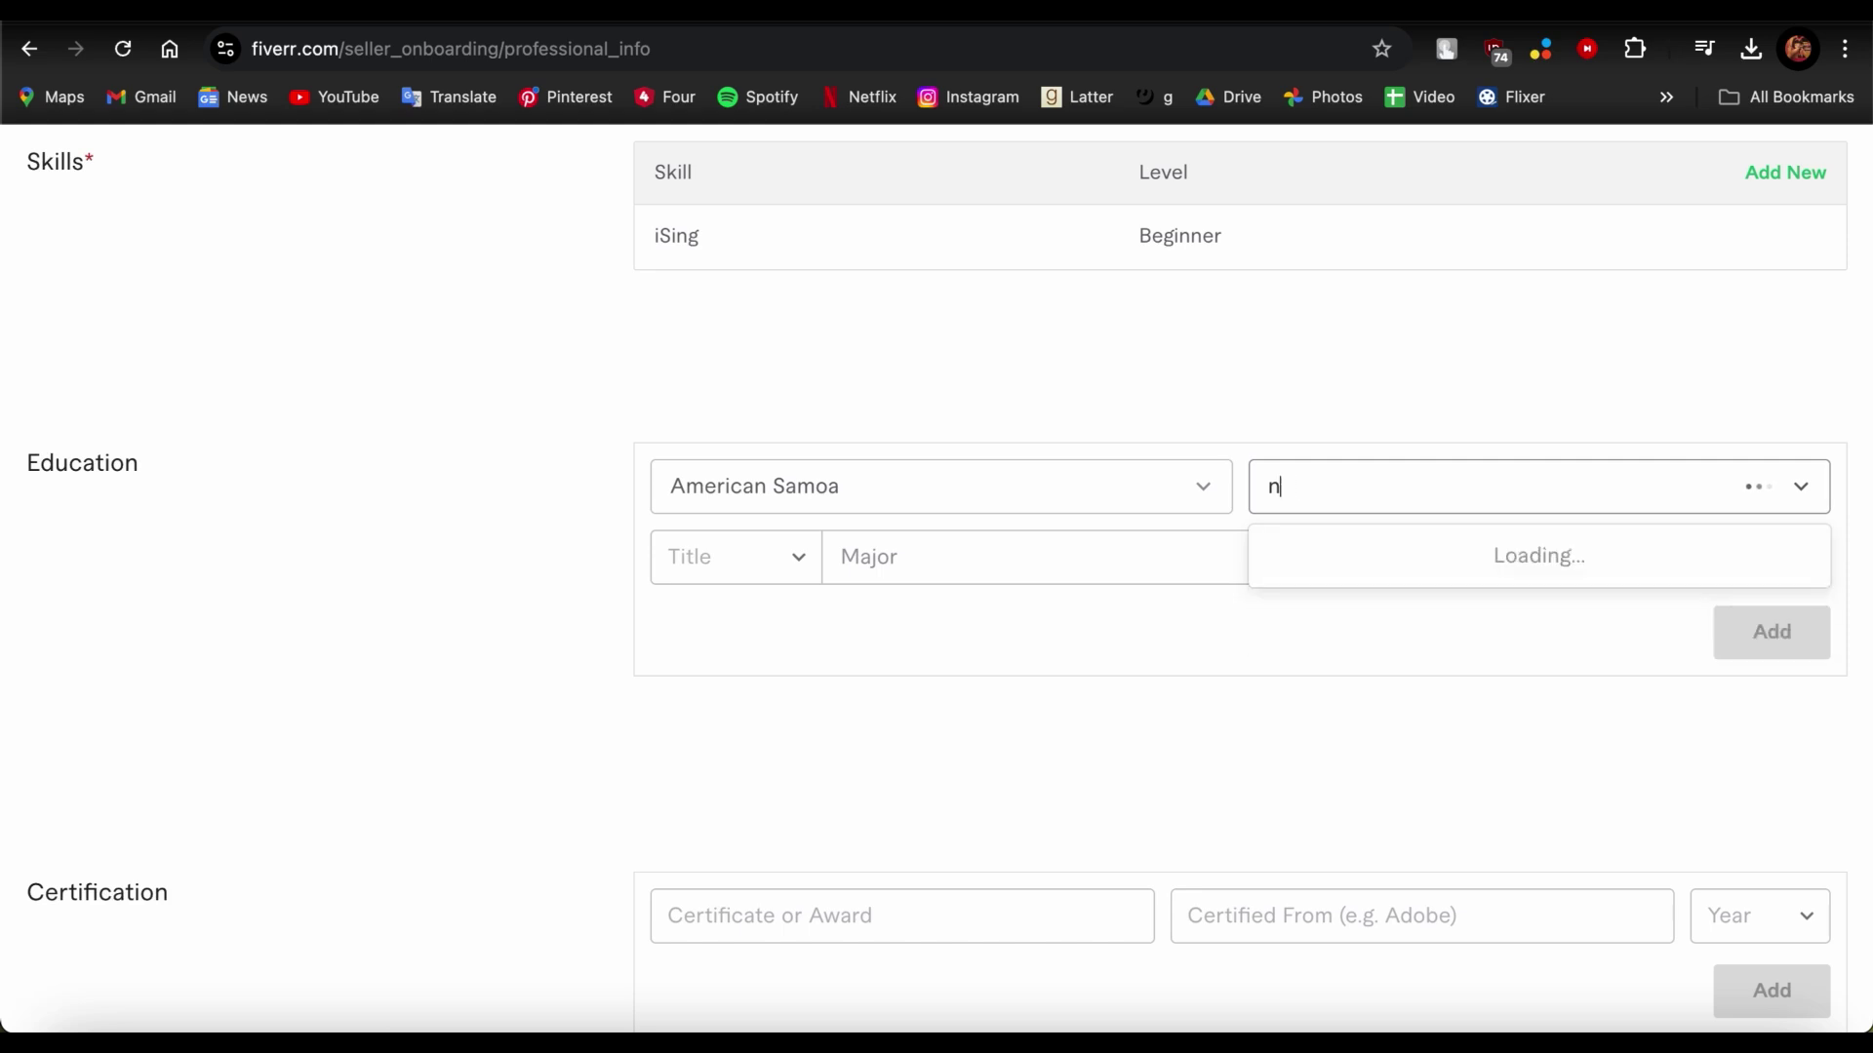
pyautogui.click(1309, 617)
# Complete and add the education entry with musicology as major, B.A. as title and 2016 as year
pyautogui.click(904, 557)
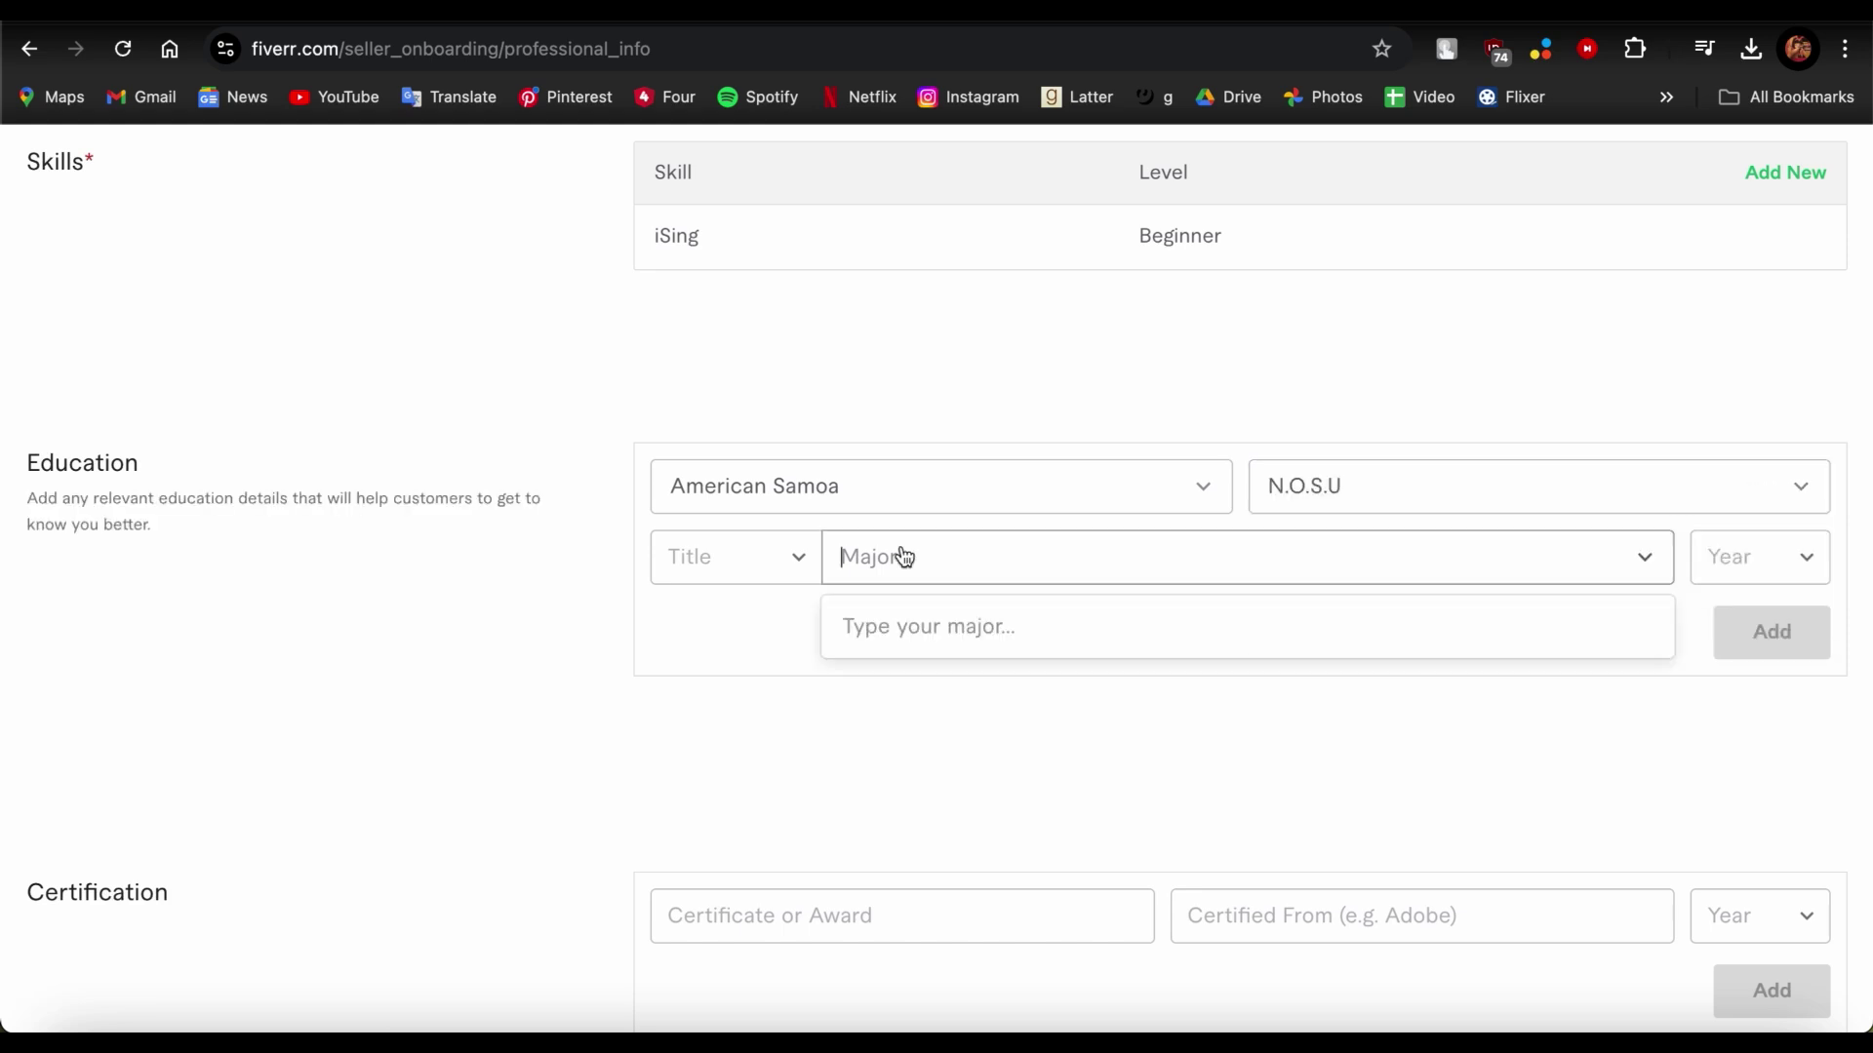
pyautogui.write('musicology')
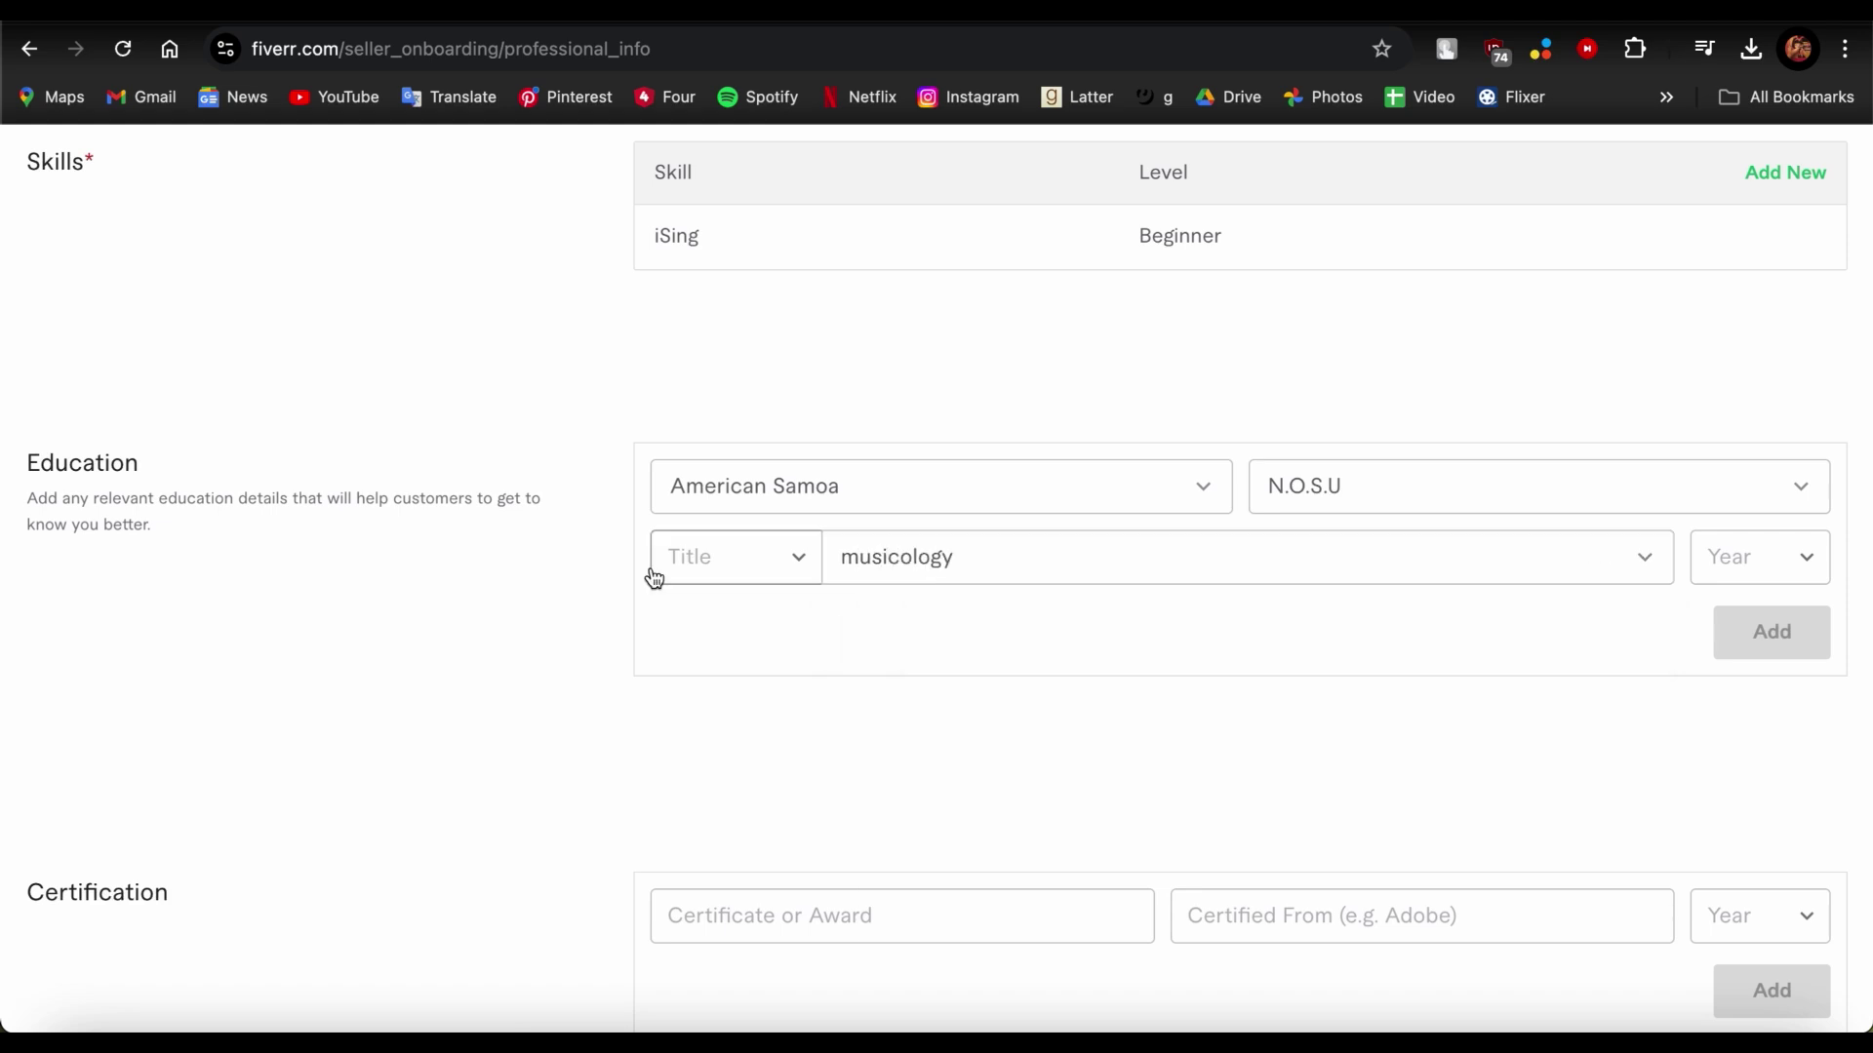
pyautogui.click(683, 566)
pyautogui.scroll(-5, 792, 724)
pyautogui.scroll(5, 790, 723)
pyautogui.click(792, 722)
pyautogui.click(1754, 566)
pyautogui.scroll(-6, 1772, 853)
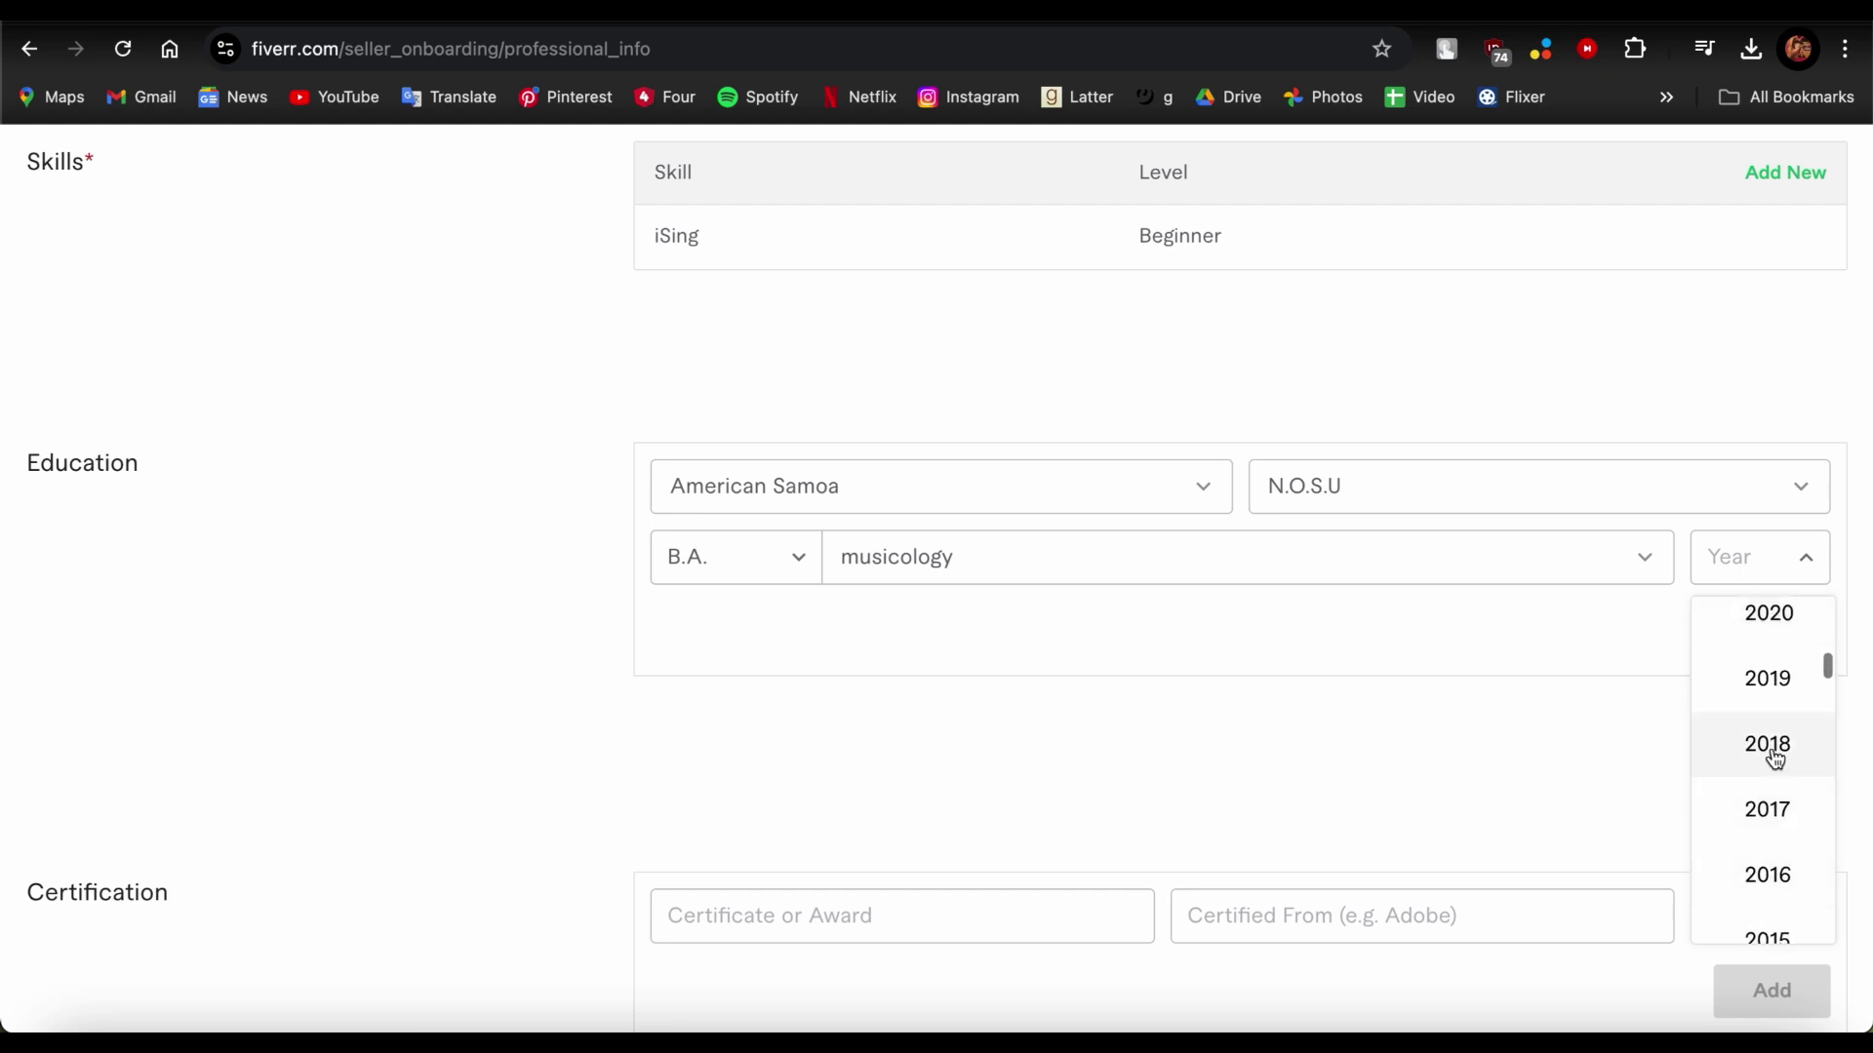
pyautogui.click(1767, 875)
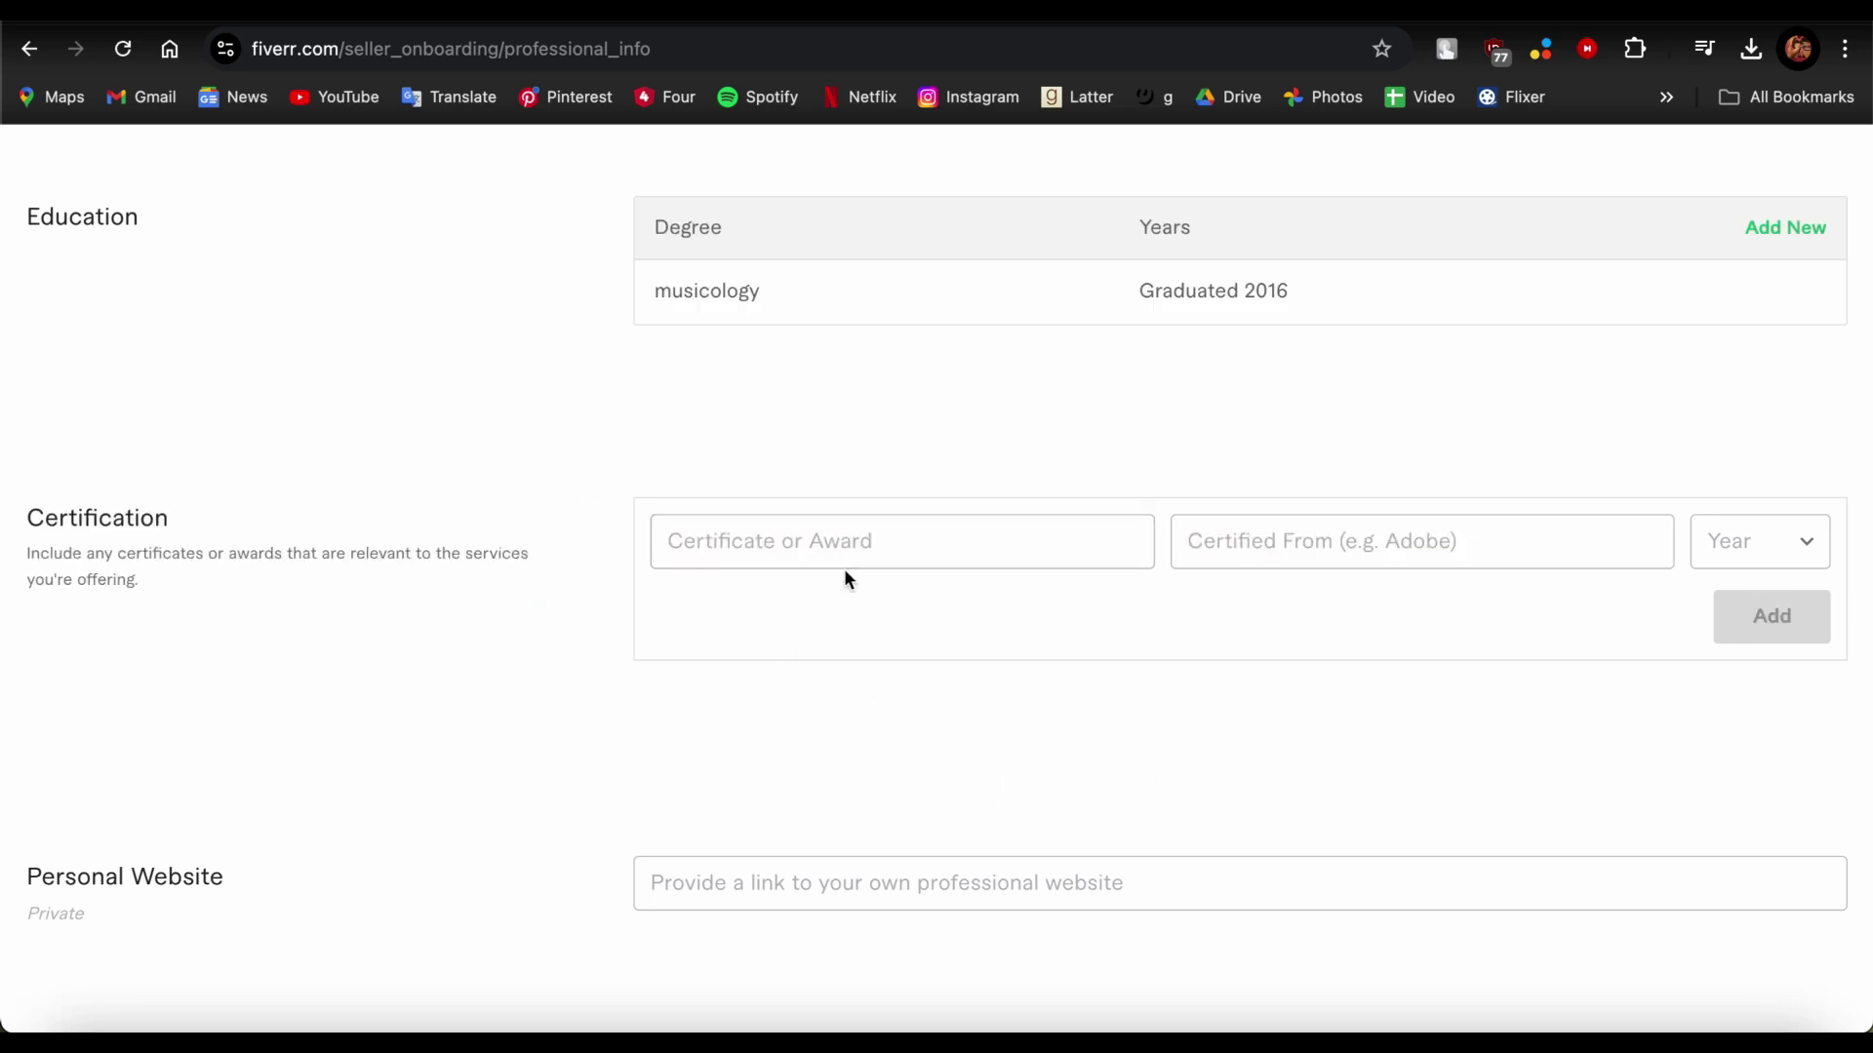
# Examine the optional Certification fields for award, issuer and year, along with the Personal Website section
pyautogui.click(786, 555)
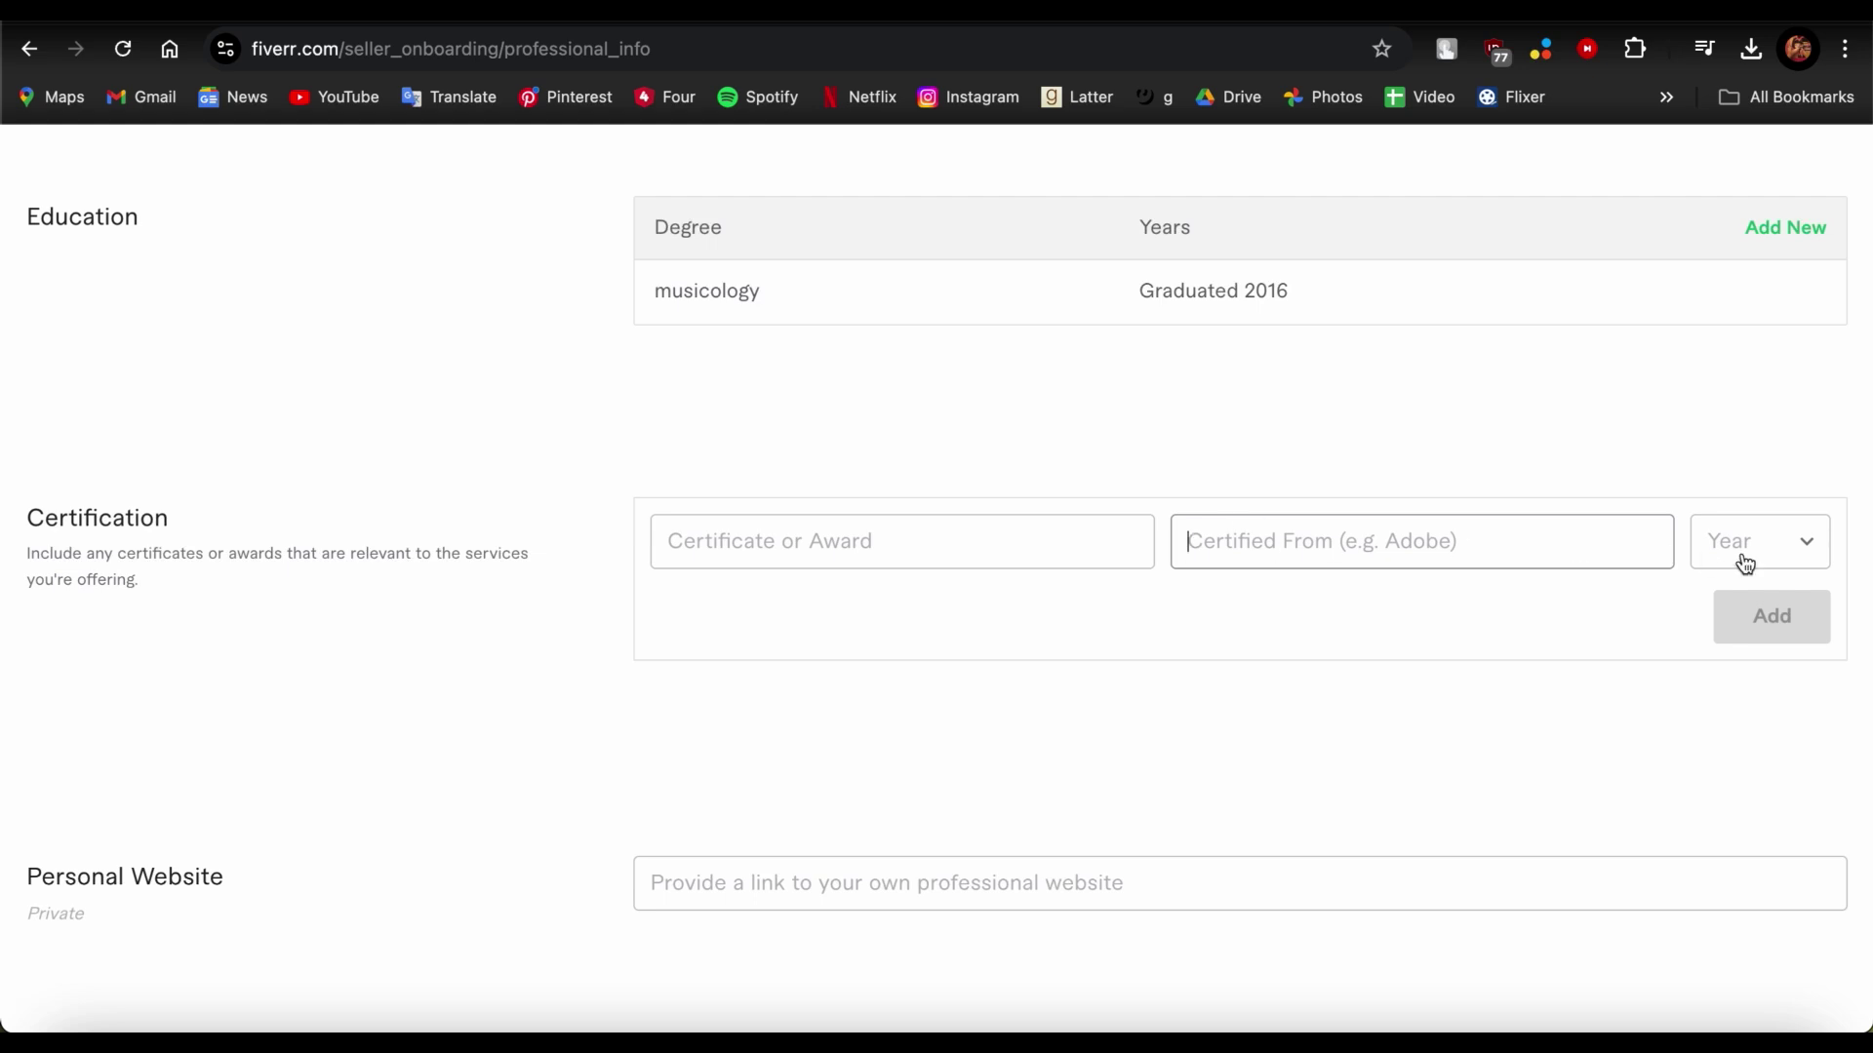
pyautogui.scroll(-2, 439, 449)
pyautogui.moveTo(49, 265); pyautogui.dragTo(421, 290)
pyautogui.click(1367, 574)
pyautogui.click(505, 215)
pyautogui.click(1137, 535)
pyautogui.click(422, 291)
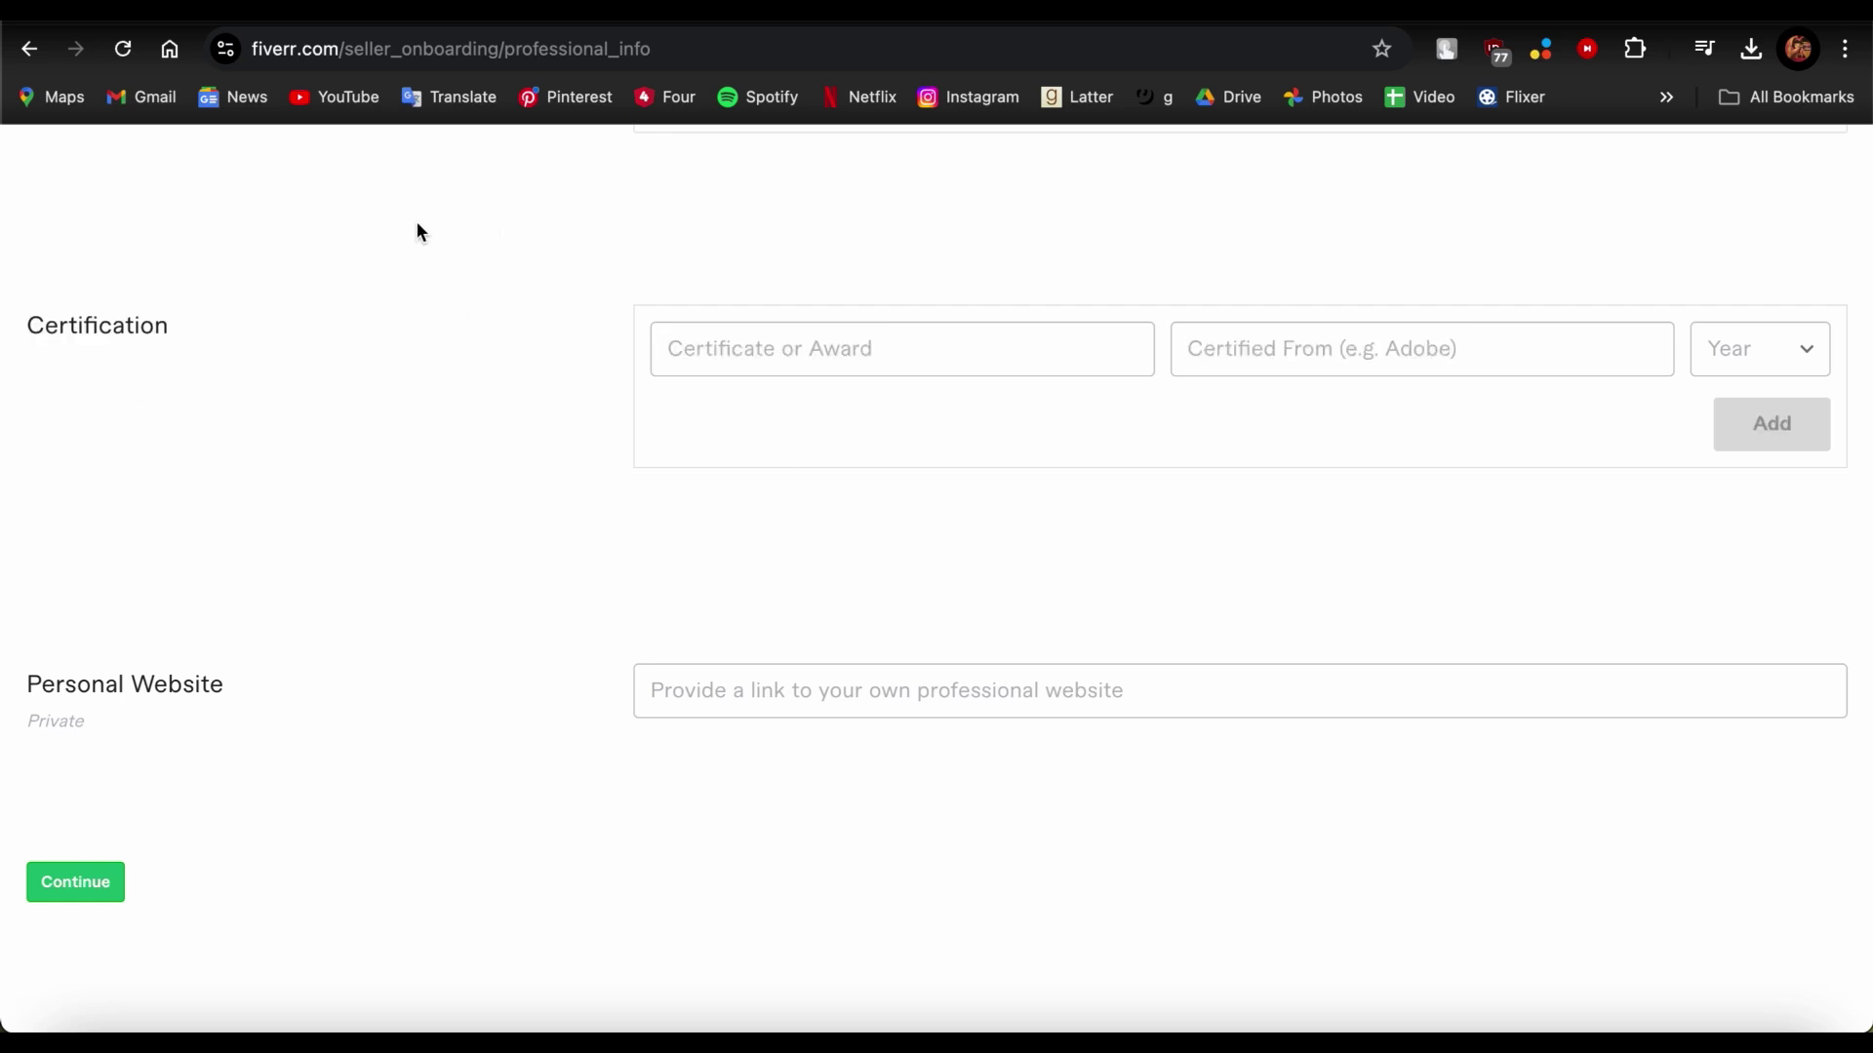
pyautogui.moveTo(1384, 579); pyautogui.dragTo(667, 257)
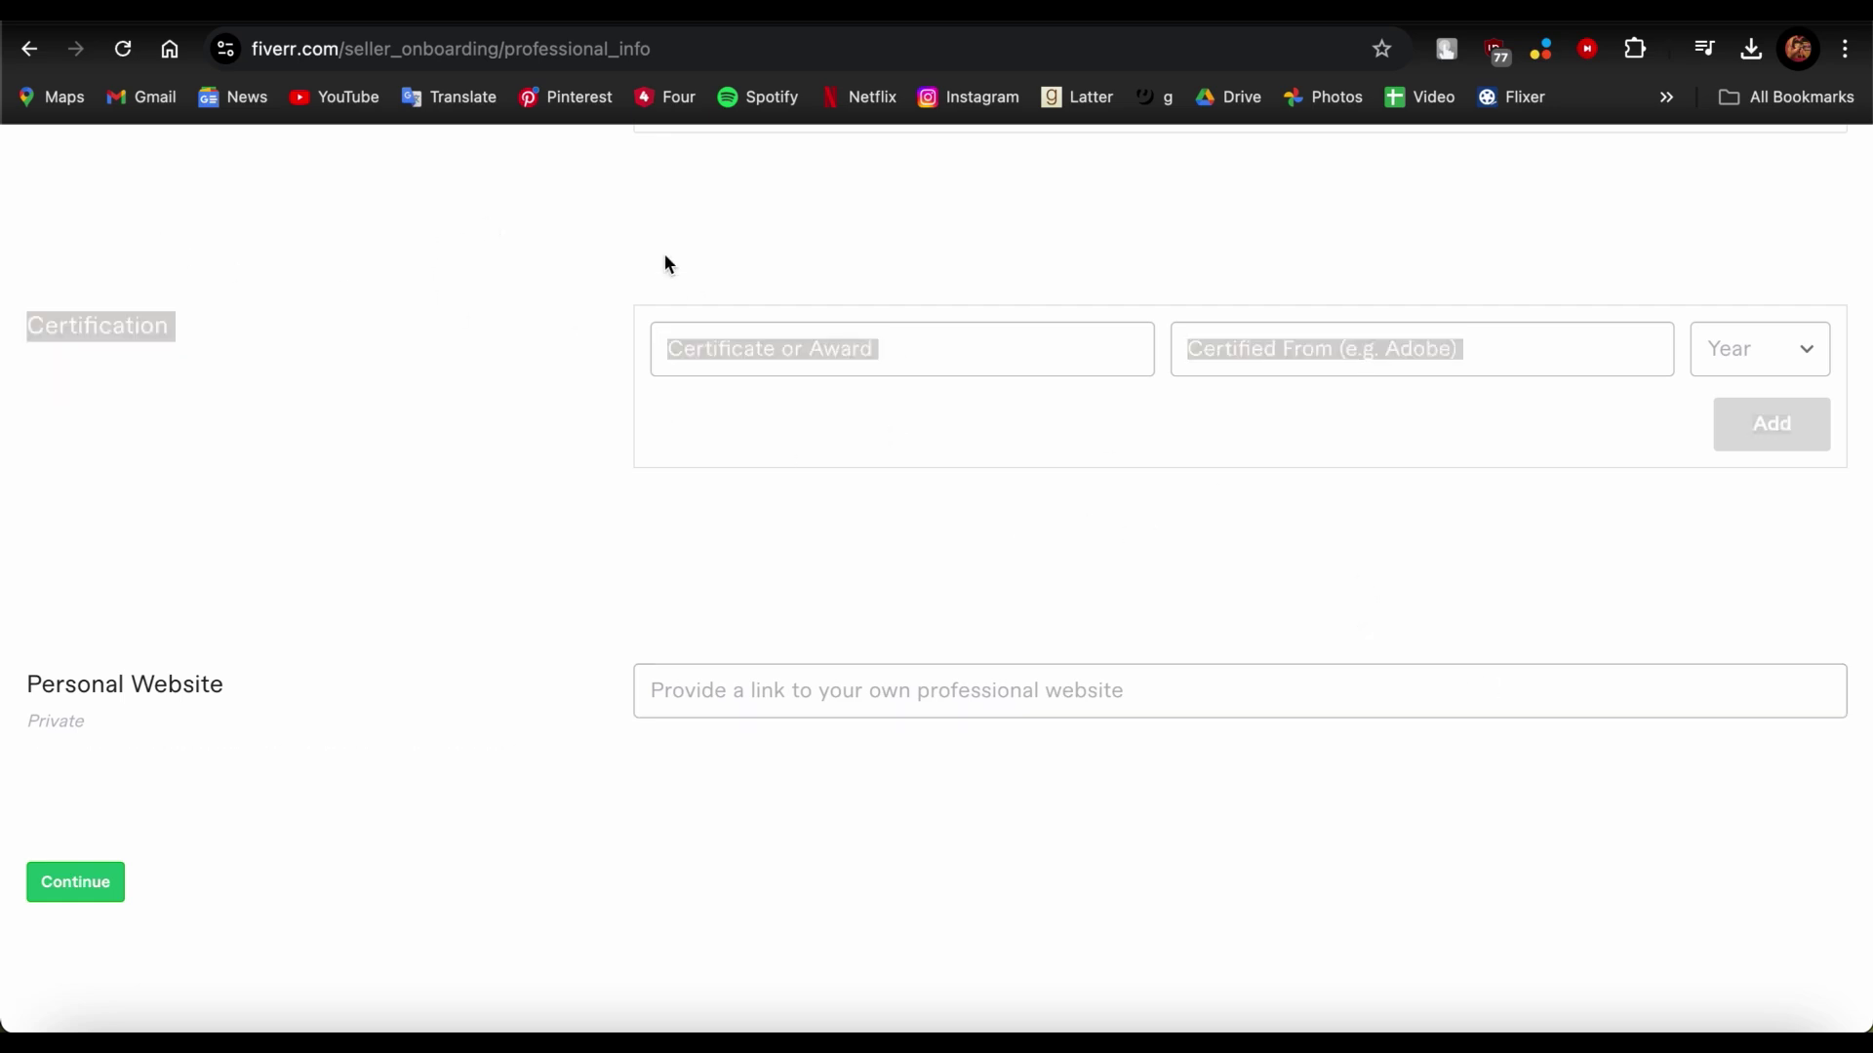
pyautogui.moveTo(1473, 572); pyautogui.dragTo(458, 263)
pyautogui.moveTo(458, 263); pyautogui.dragTo(1525, 629)
pyautogui.moveTo(1460, 477); pyautogui.dragTo(1243, 553)
pyautogui.click(461, 158)
pyautogui.click(1237, 552)
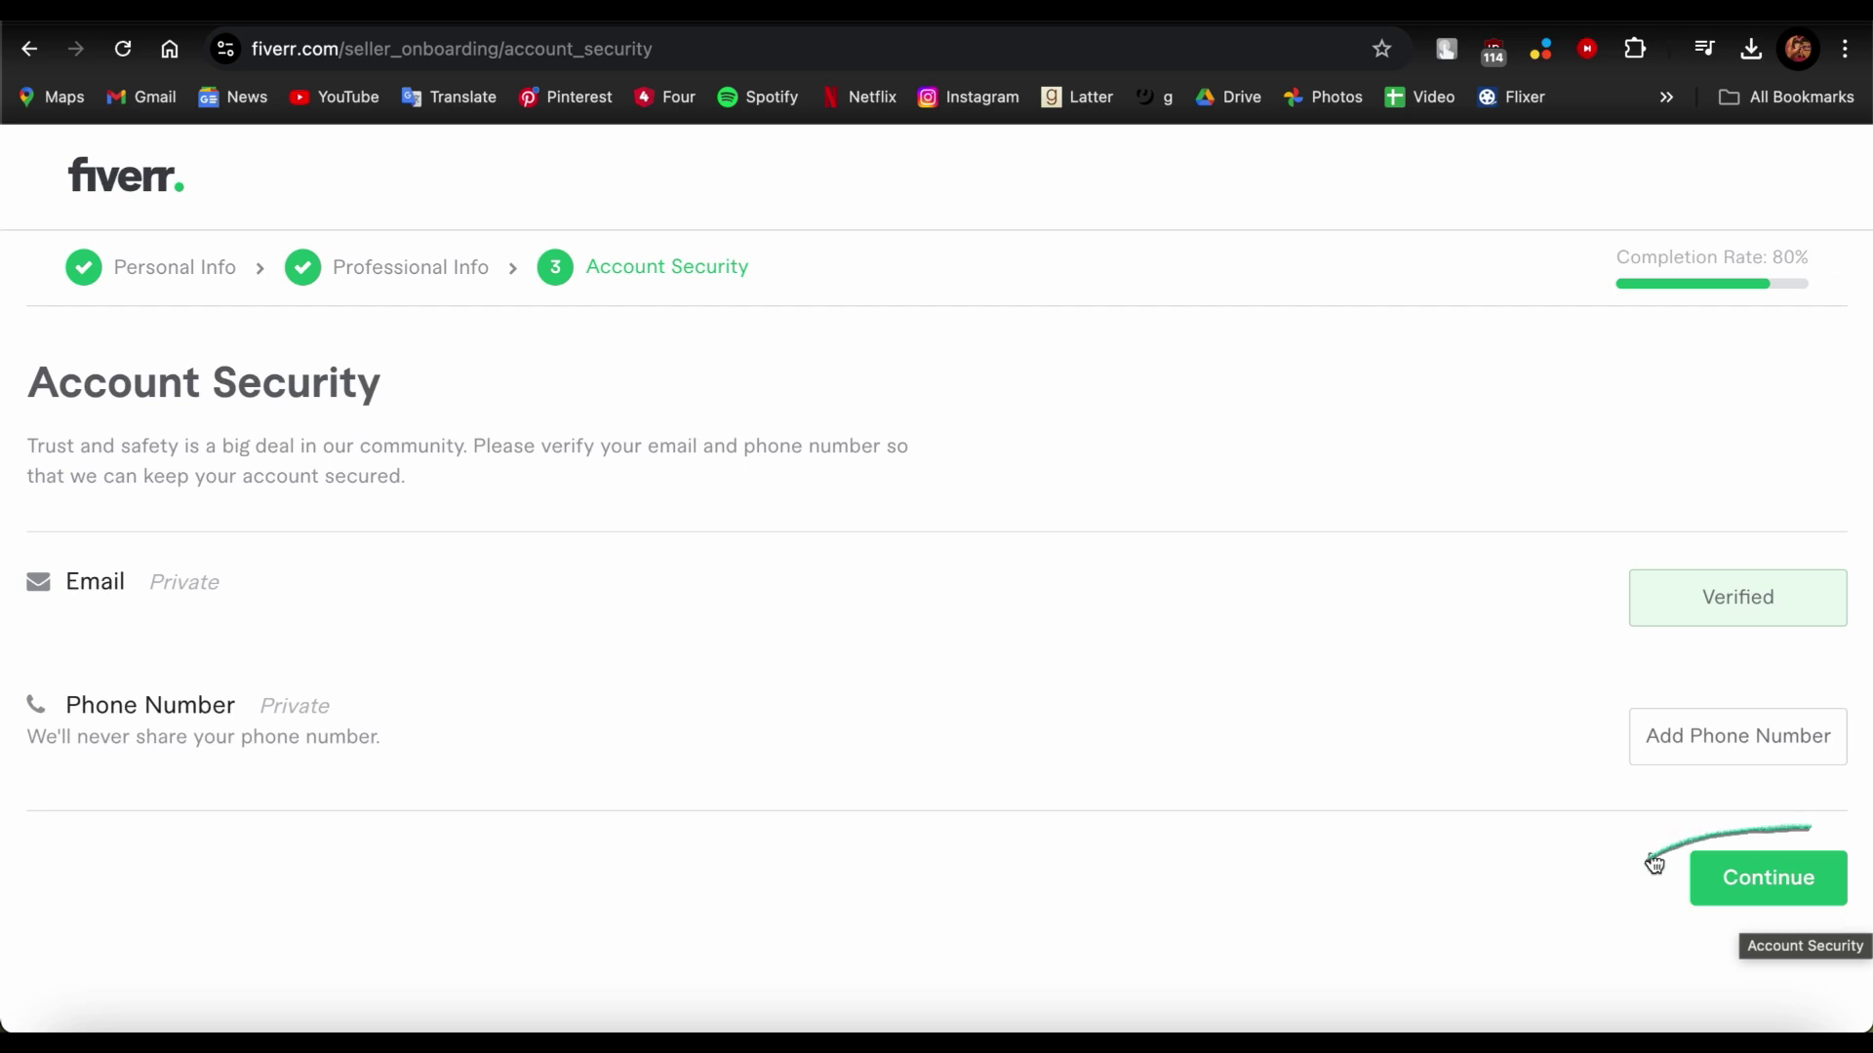
# Open the new gig creation form and look over its Overview page down to the footer
pyautogui.click(899, 44)
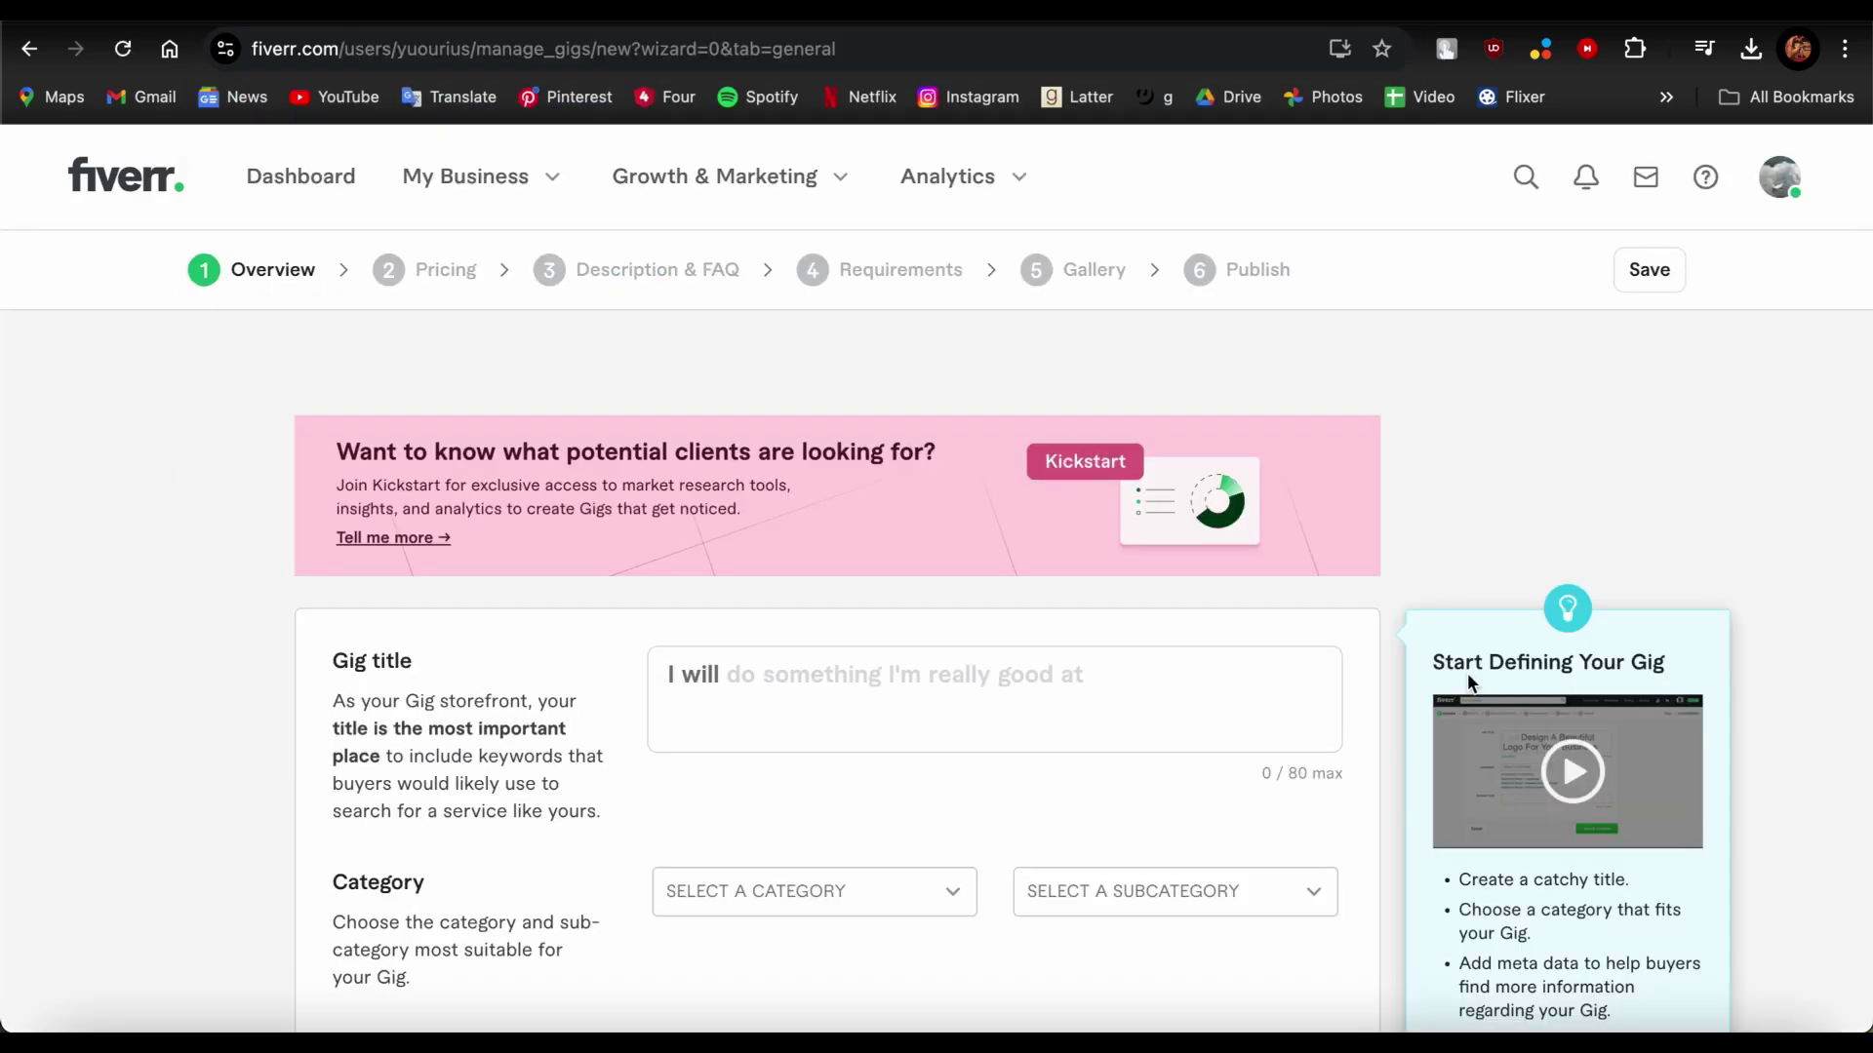
pyautogui.scroll(-10, 1467, 671)
pyautogui.scroll(-15, 1079, 526)
pyautogui.scroll(-2, 1083, 526)
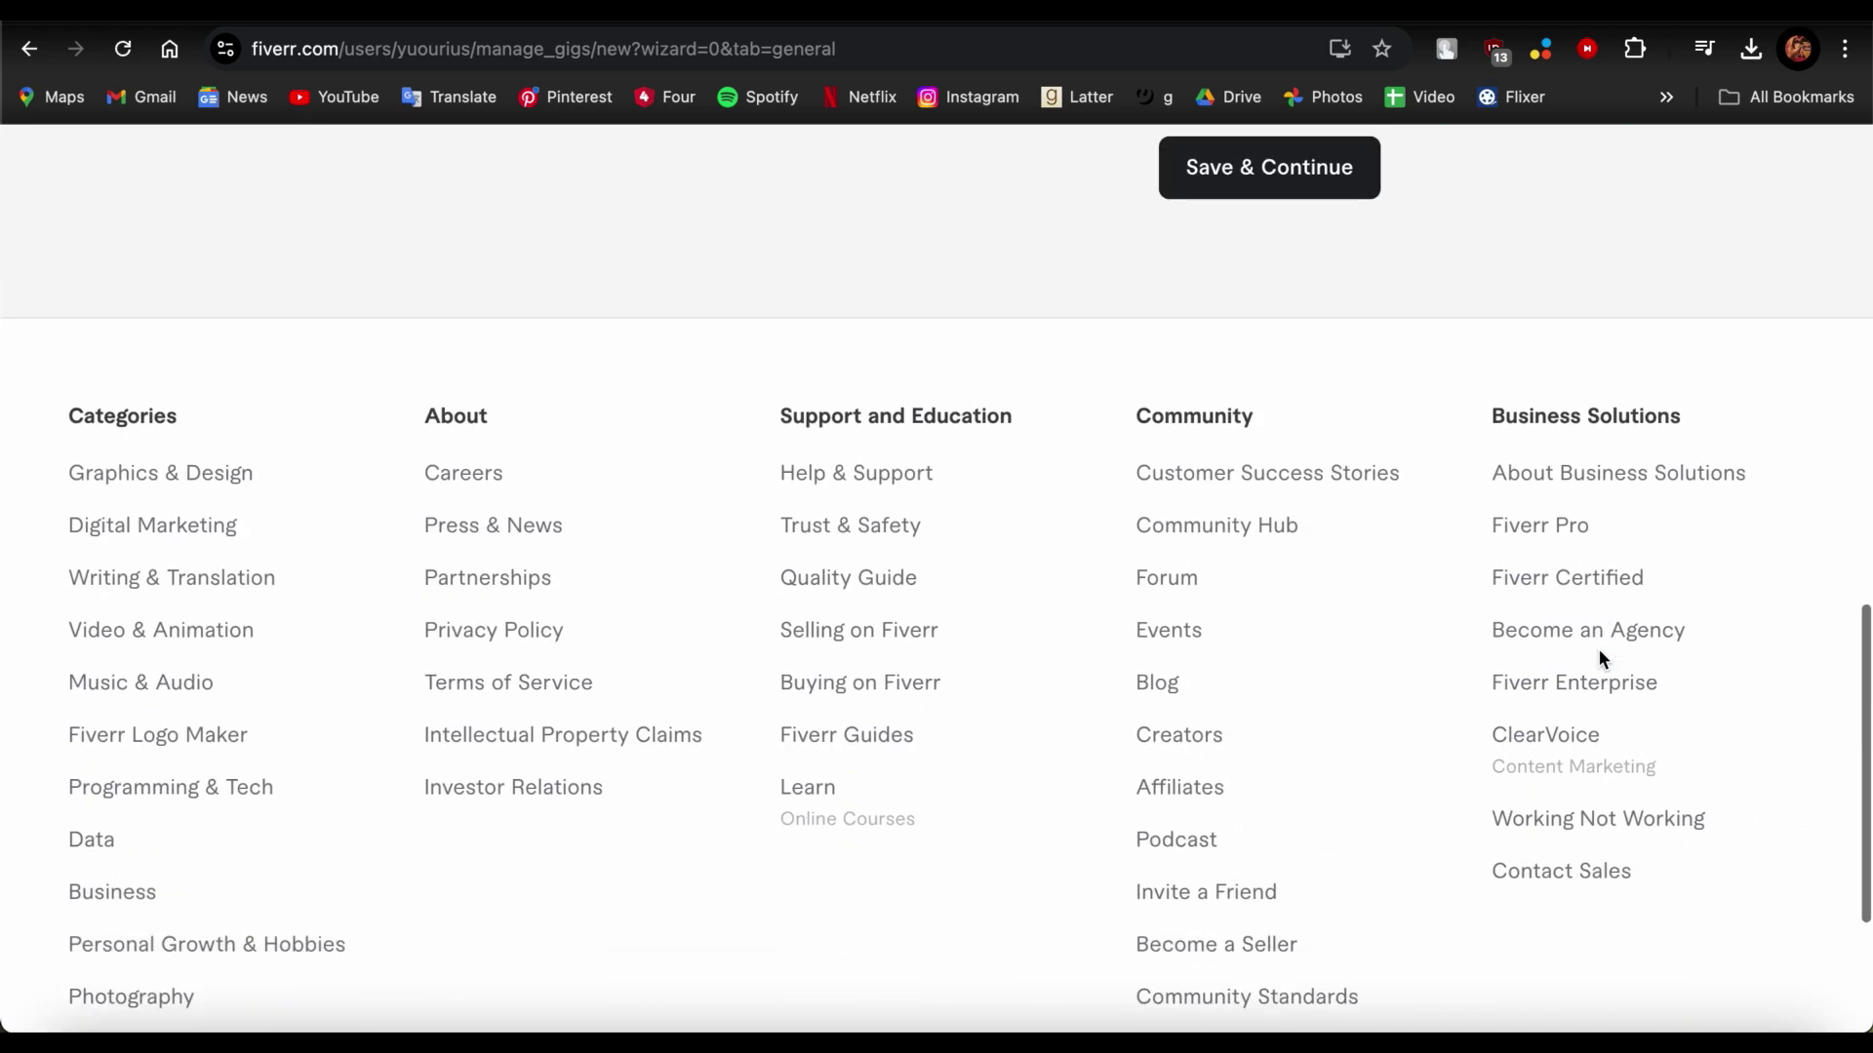
pyautogui.scroll(-1, 1658, 487)
pyautogui.scroll(3, 1716, 390)
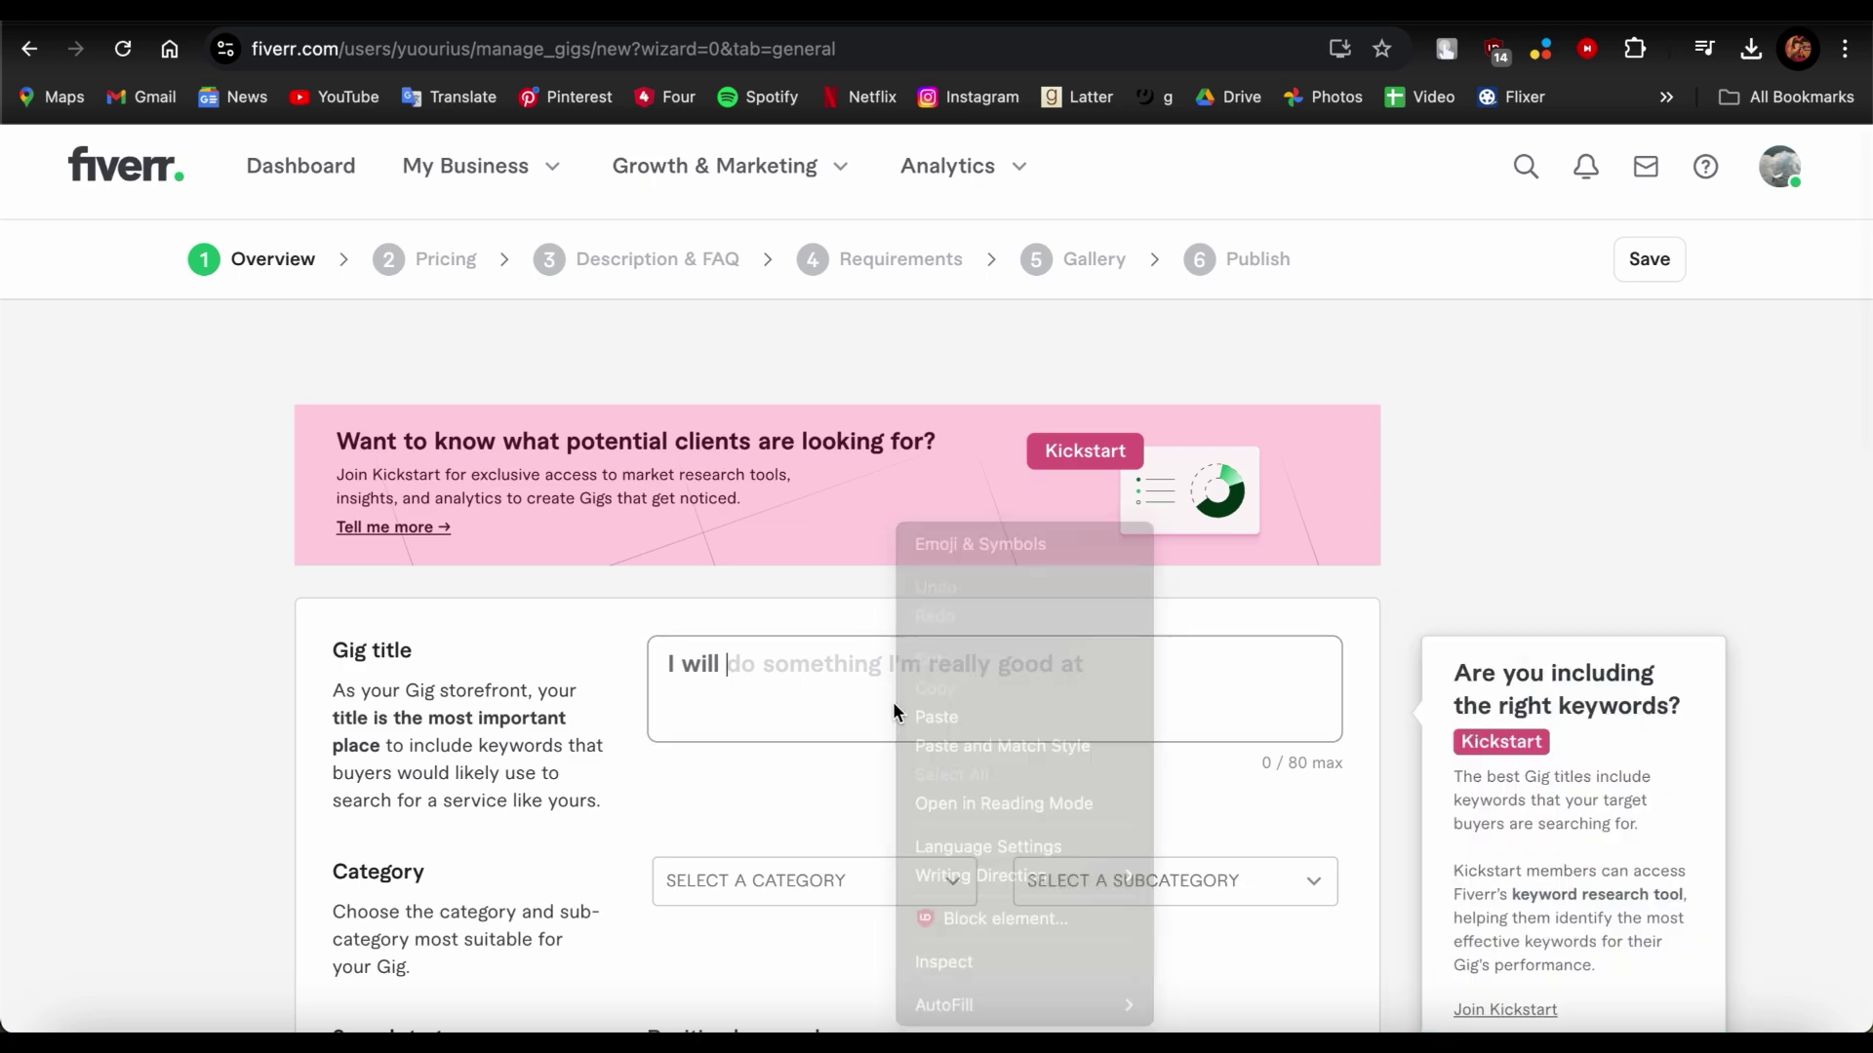
# Examine the gig title, category and search tags fields of the new gig form
pyautogui.scroll(-3, 893, 702)
pyautogui.scroll(-1, 893, 702)
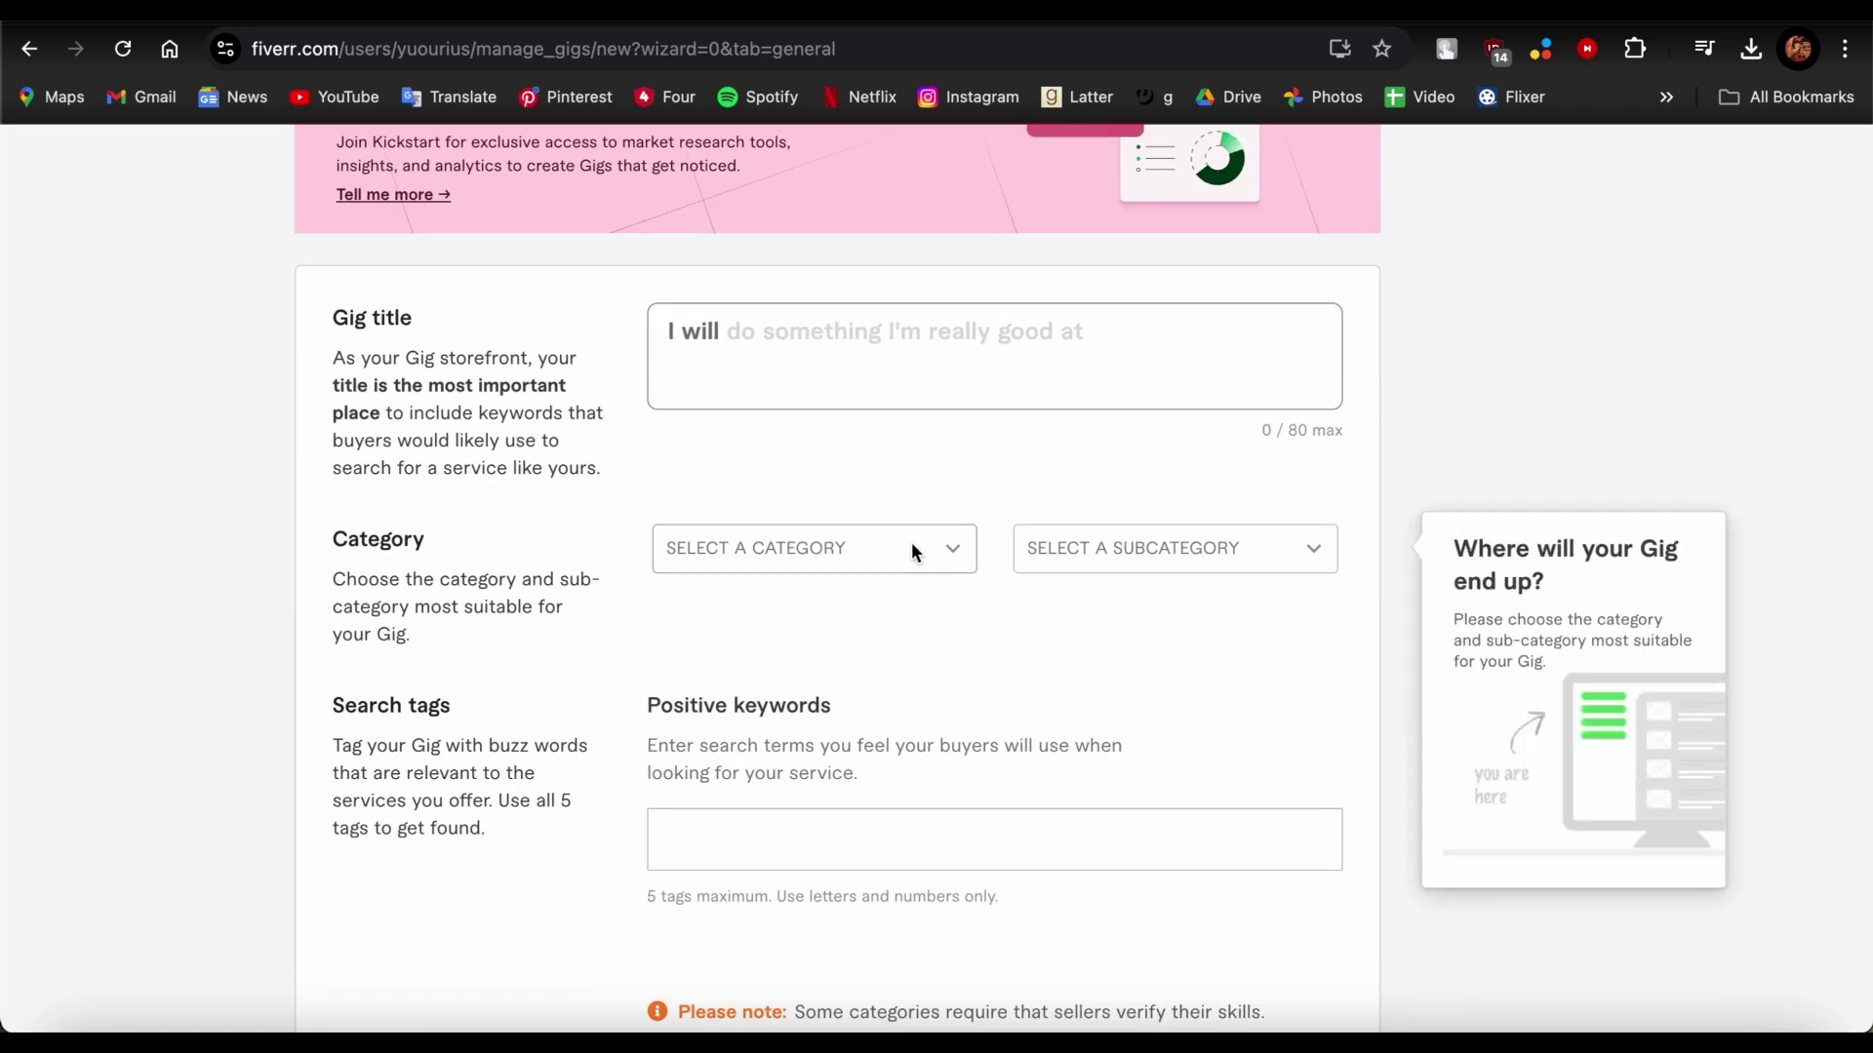
pyautogui.click(1244, 402)
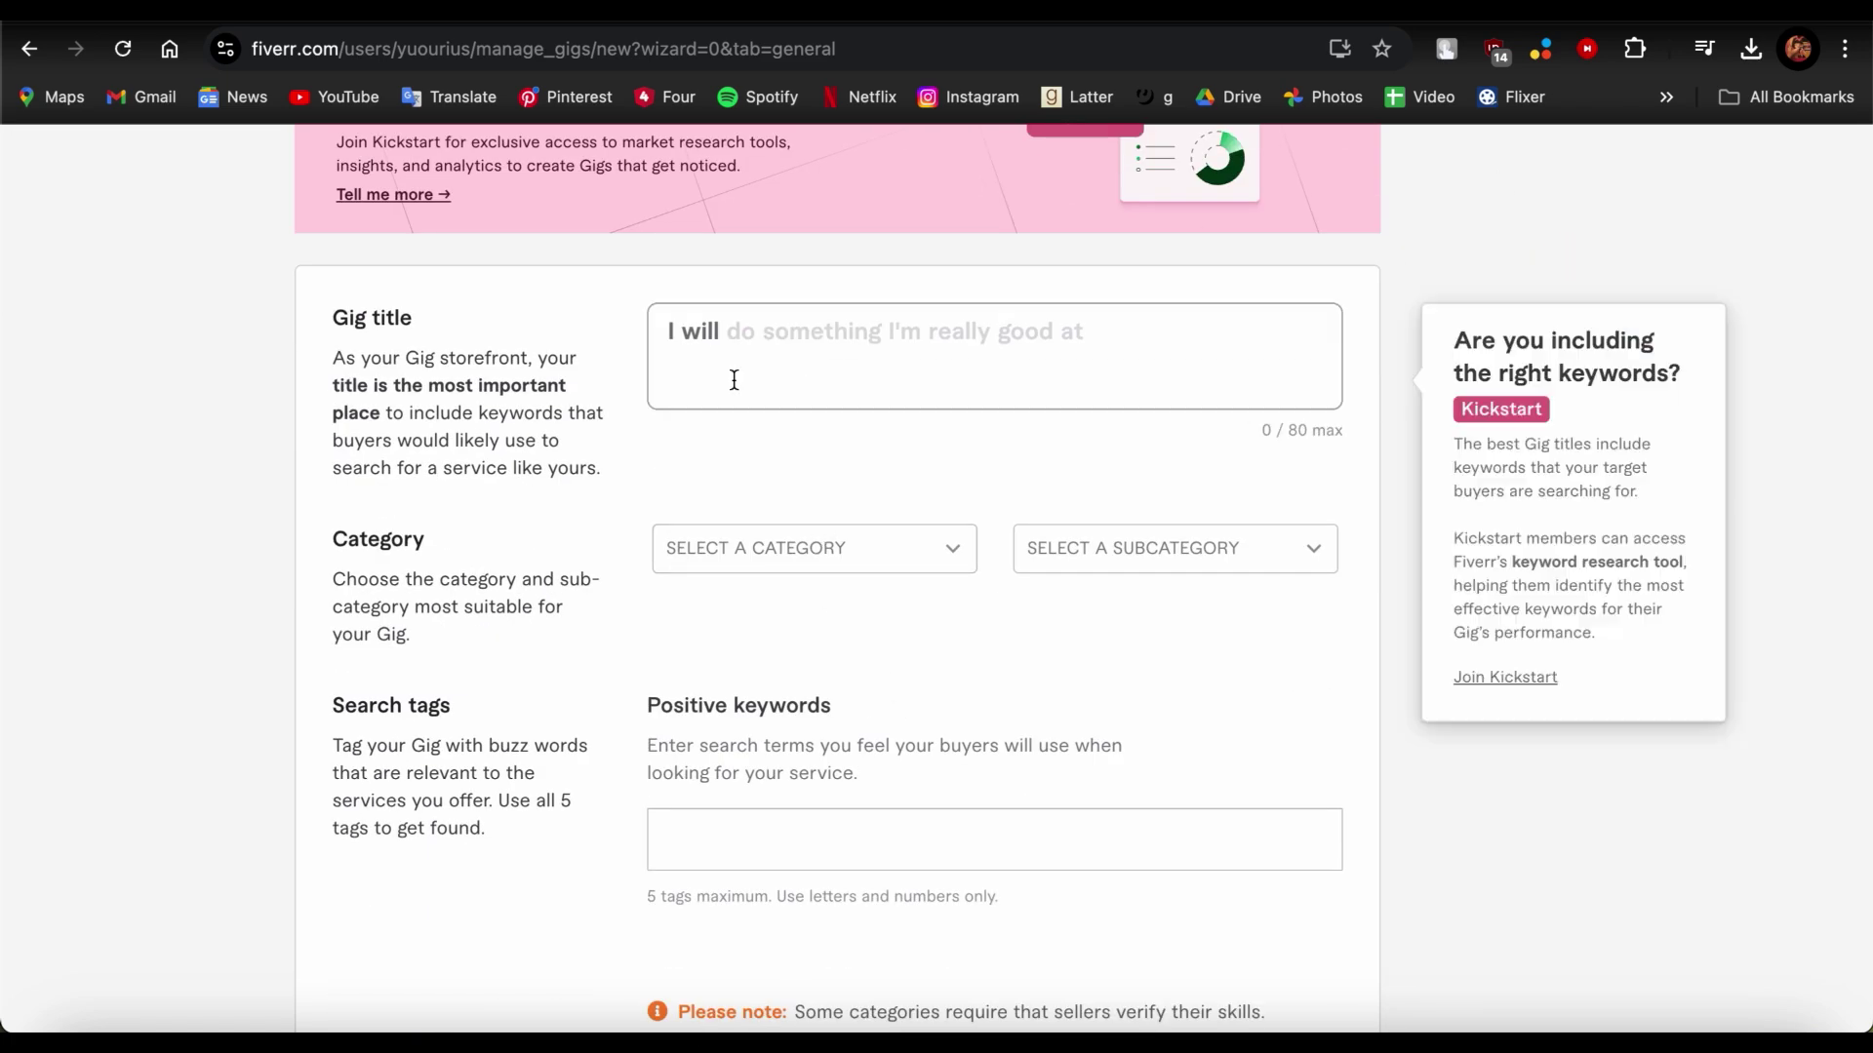
pyautogui.moveTo(458, 316); pyautogui.dragTo(282, 316)
pyautogui.click(466, 349)
pyautogui.moveTo(507, 322); pyautogui.dragTo(283, 313)
pyautogui.click(865, 329)
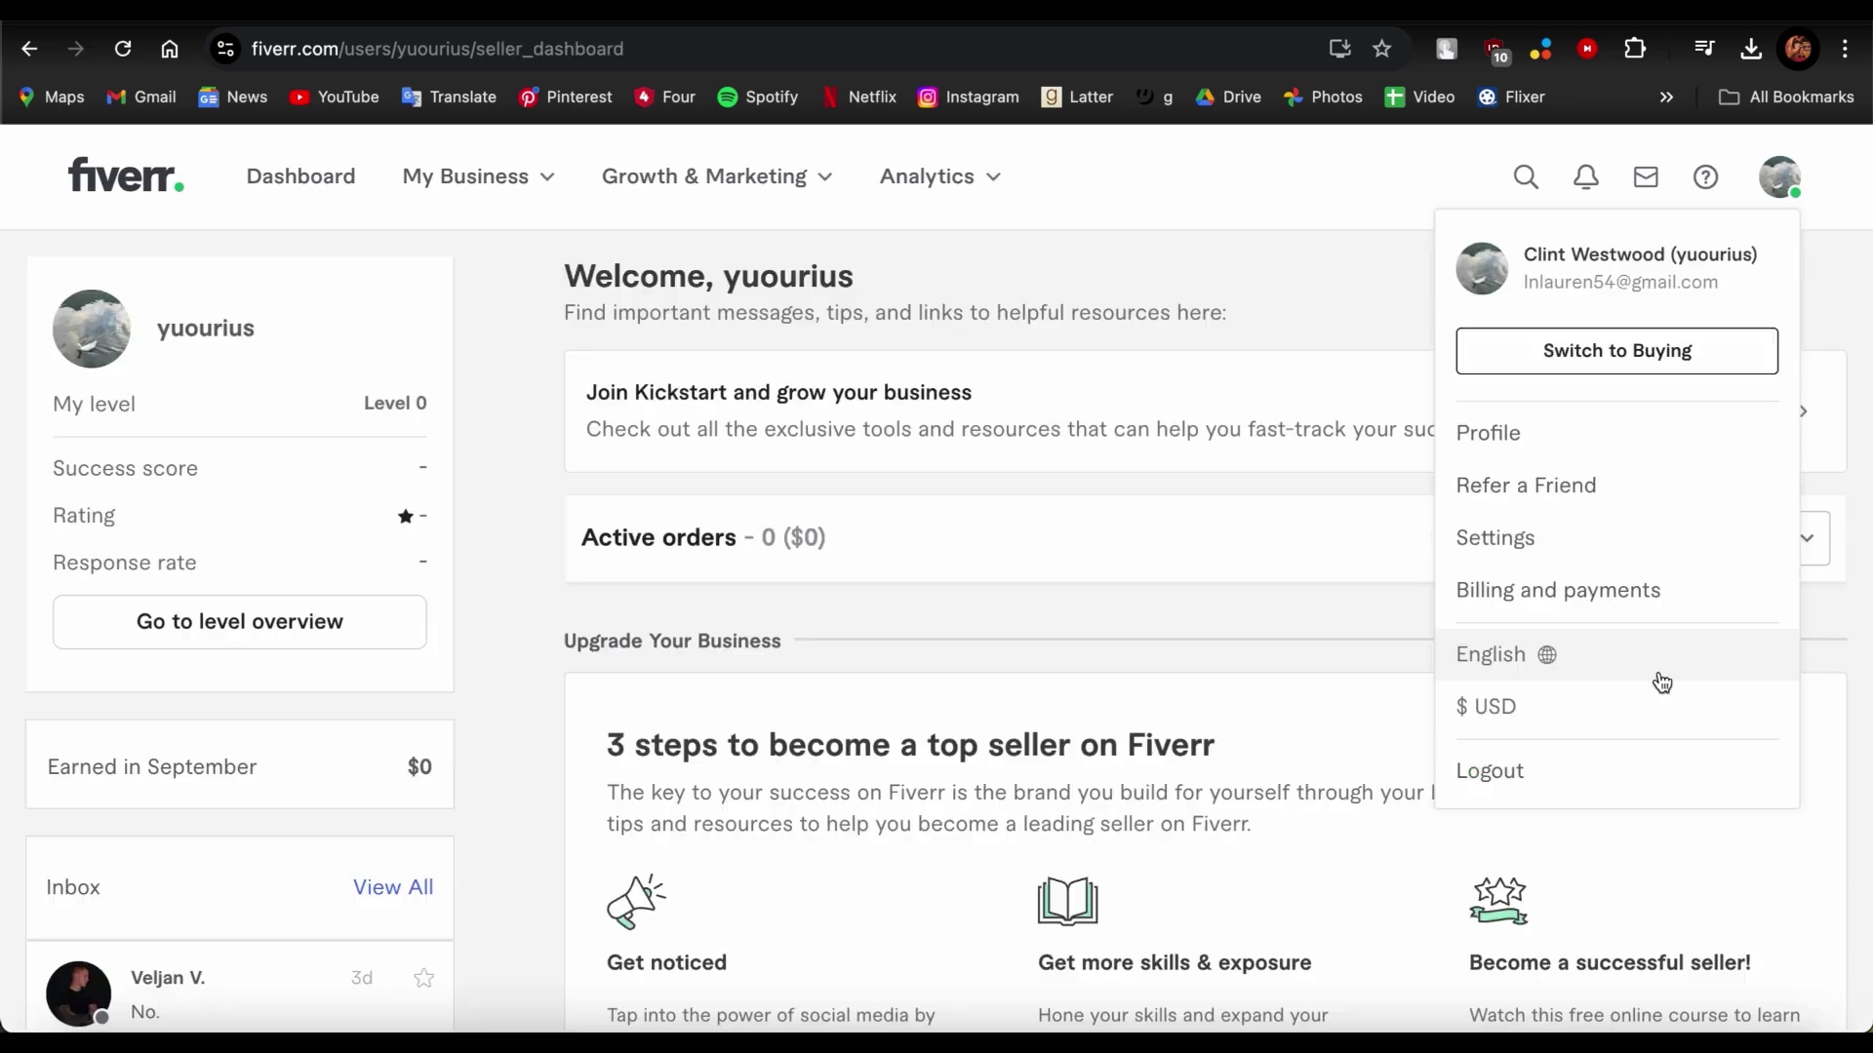
# Open Billing and payments from the seller account options and look through the billing history
pyautogui.scroll(-10, 1658, 673)
pyautogui.scroll(10, 1658, 673)
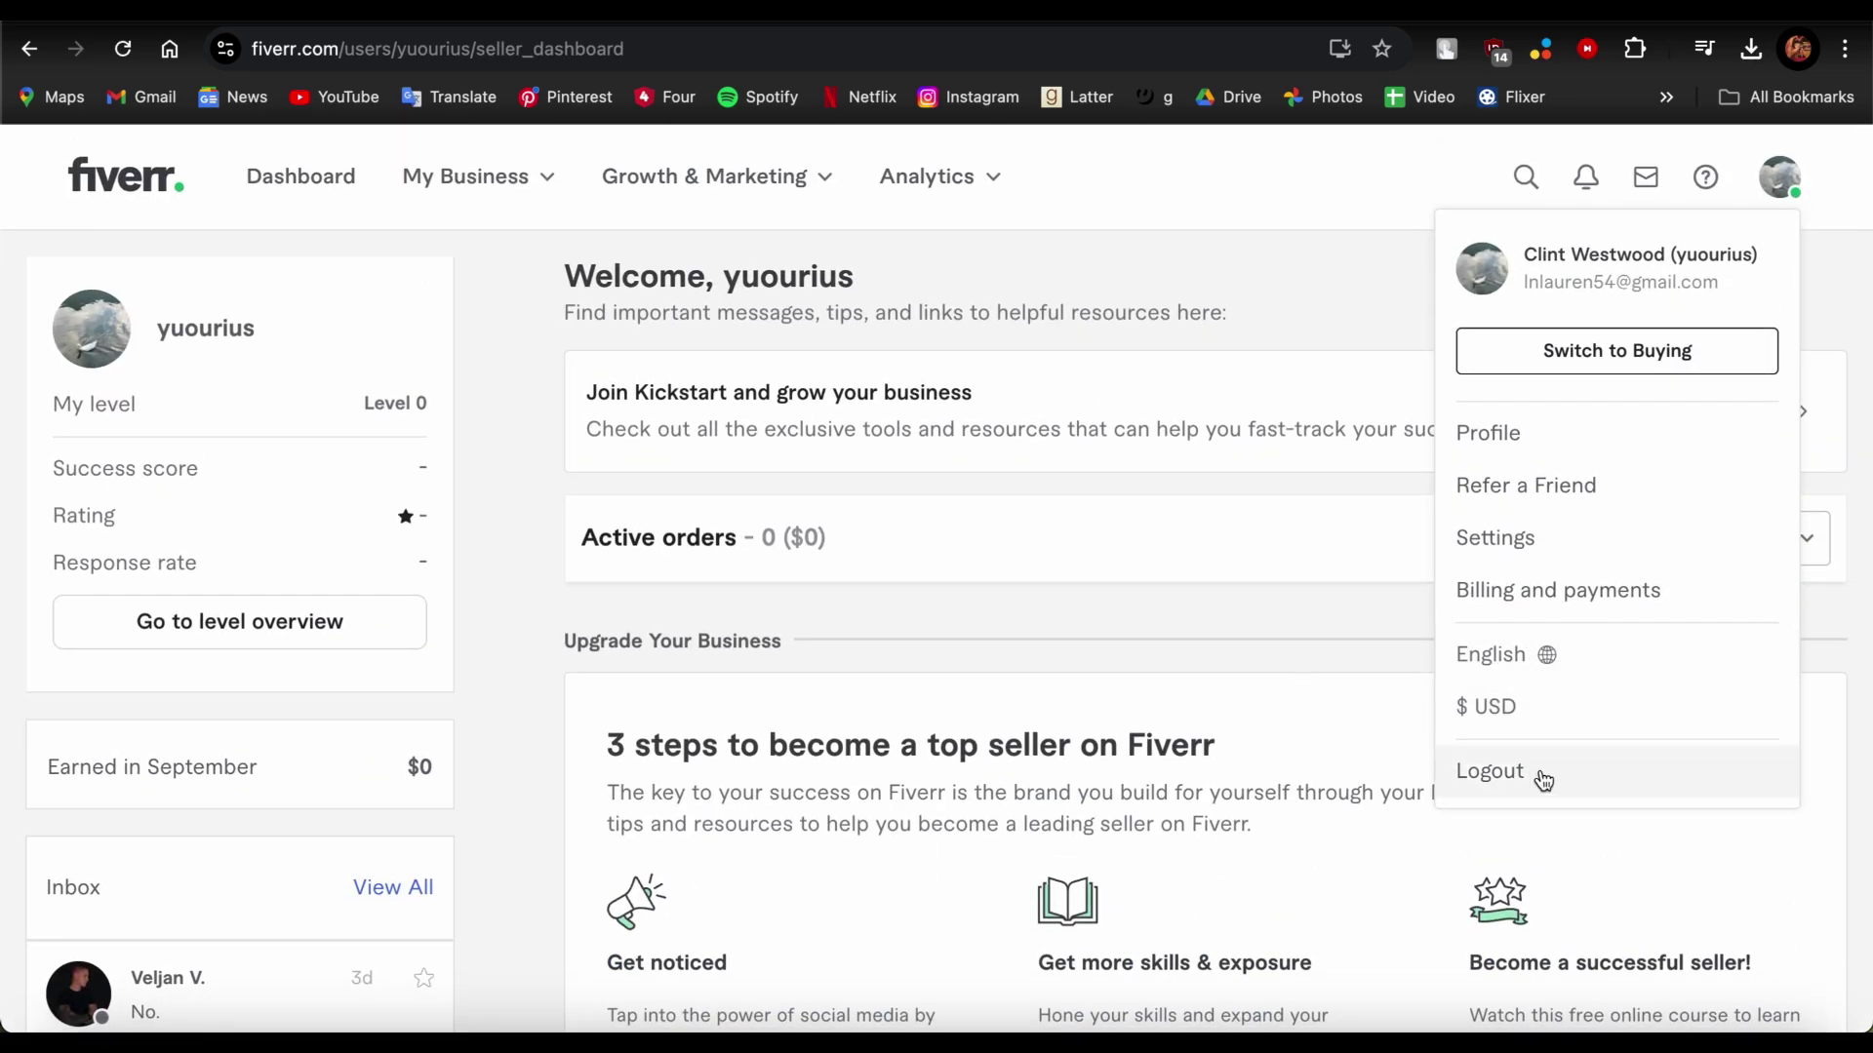
pyautogui.click(1551, 603)
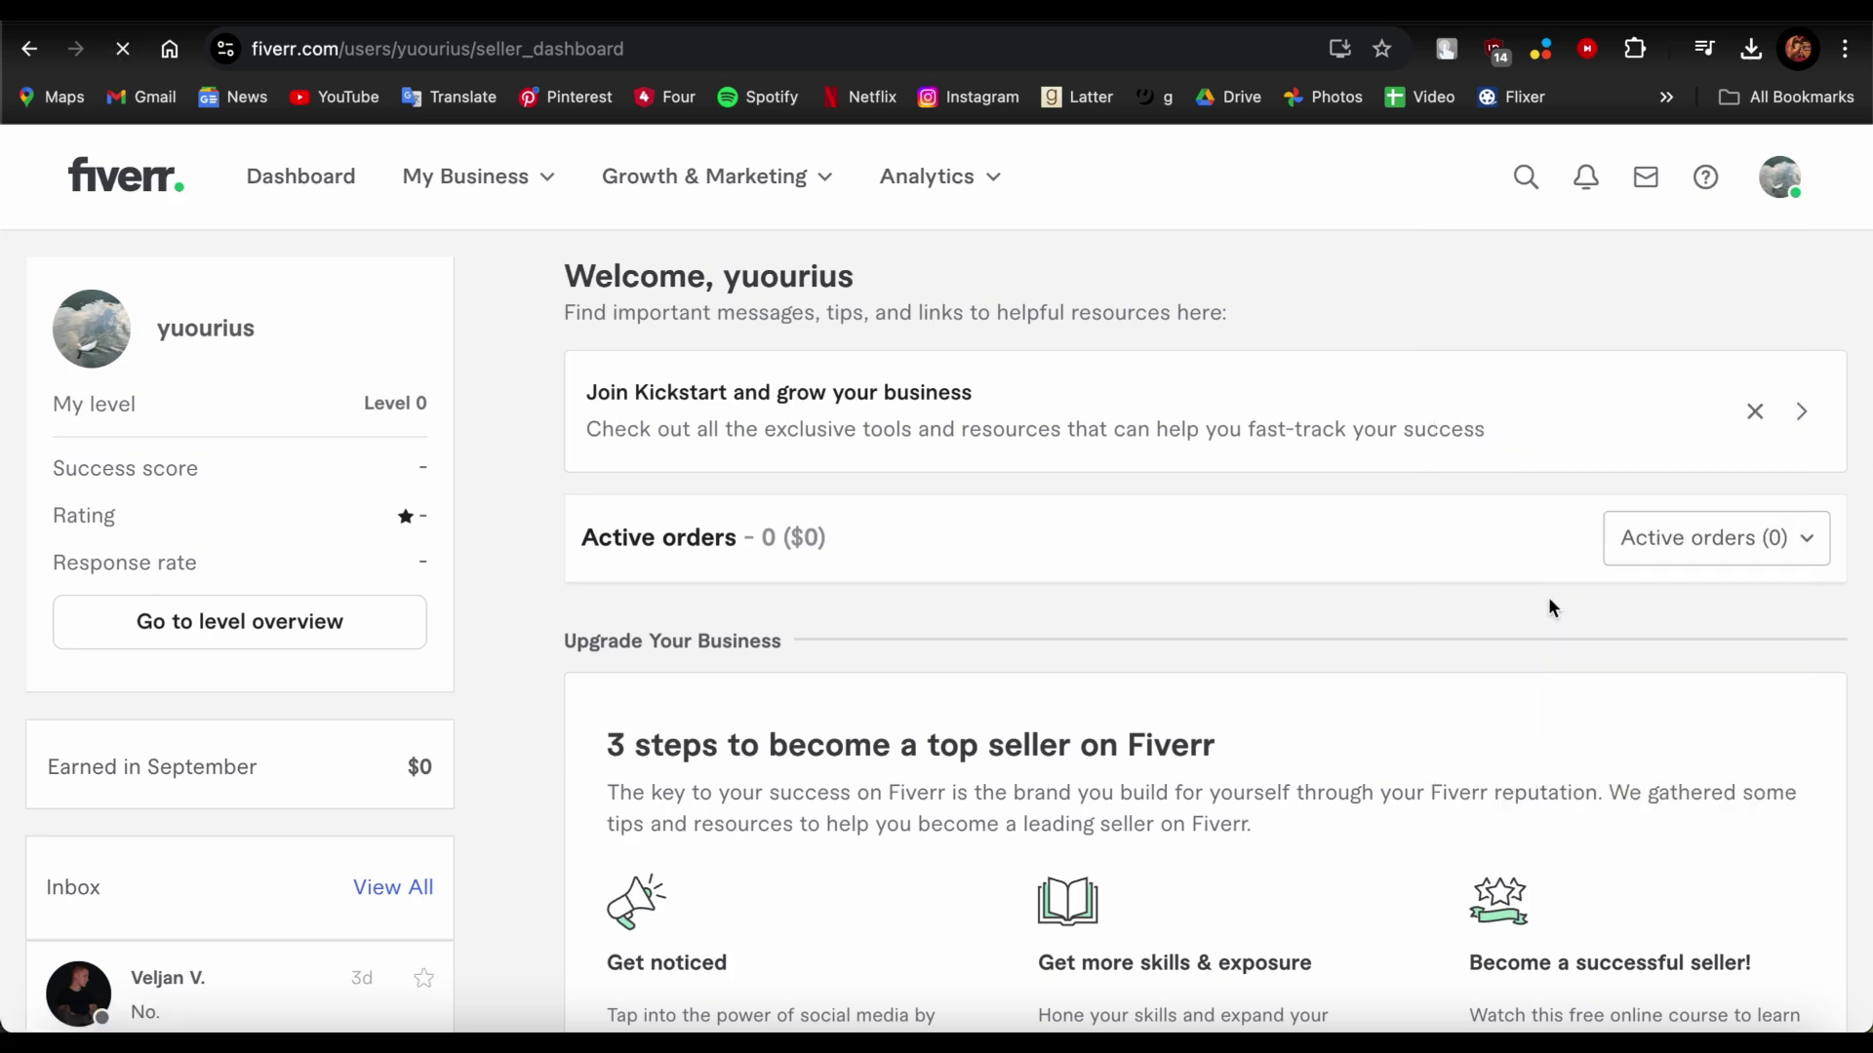
pyautogui.scroll(-2, 727, 614)
pyautogui.scroll(-4, 729, 614)
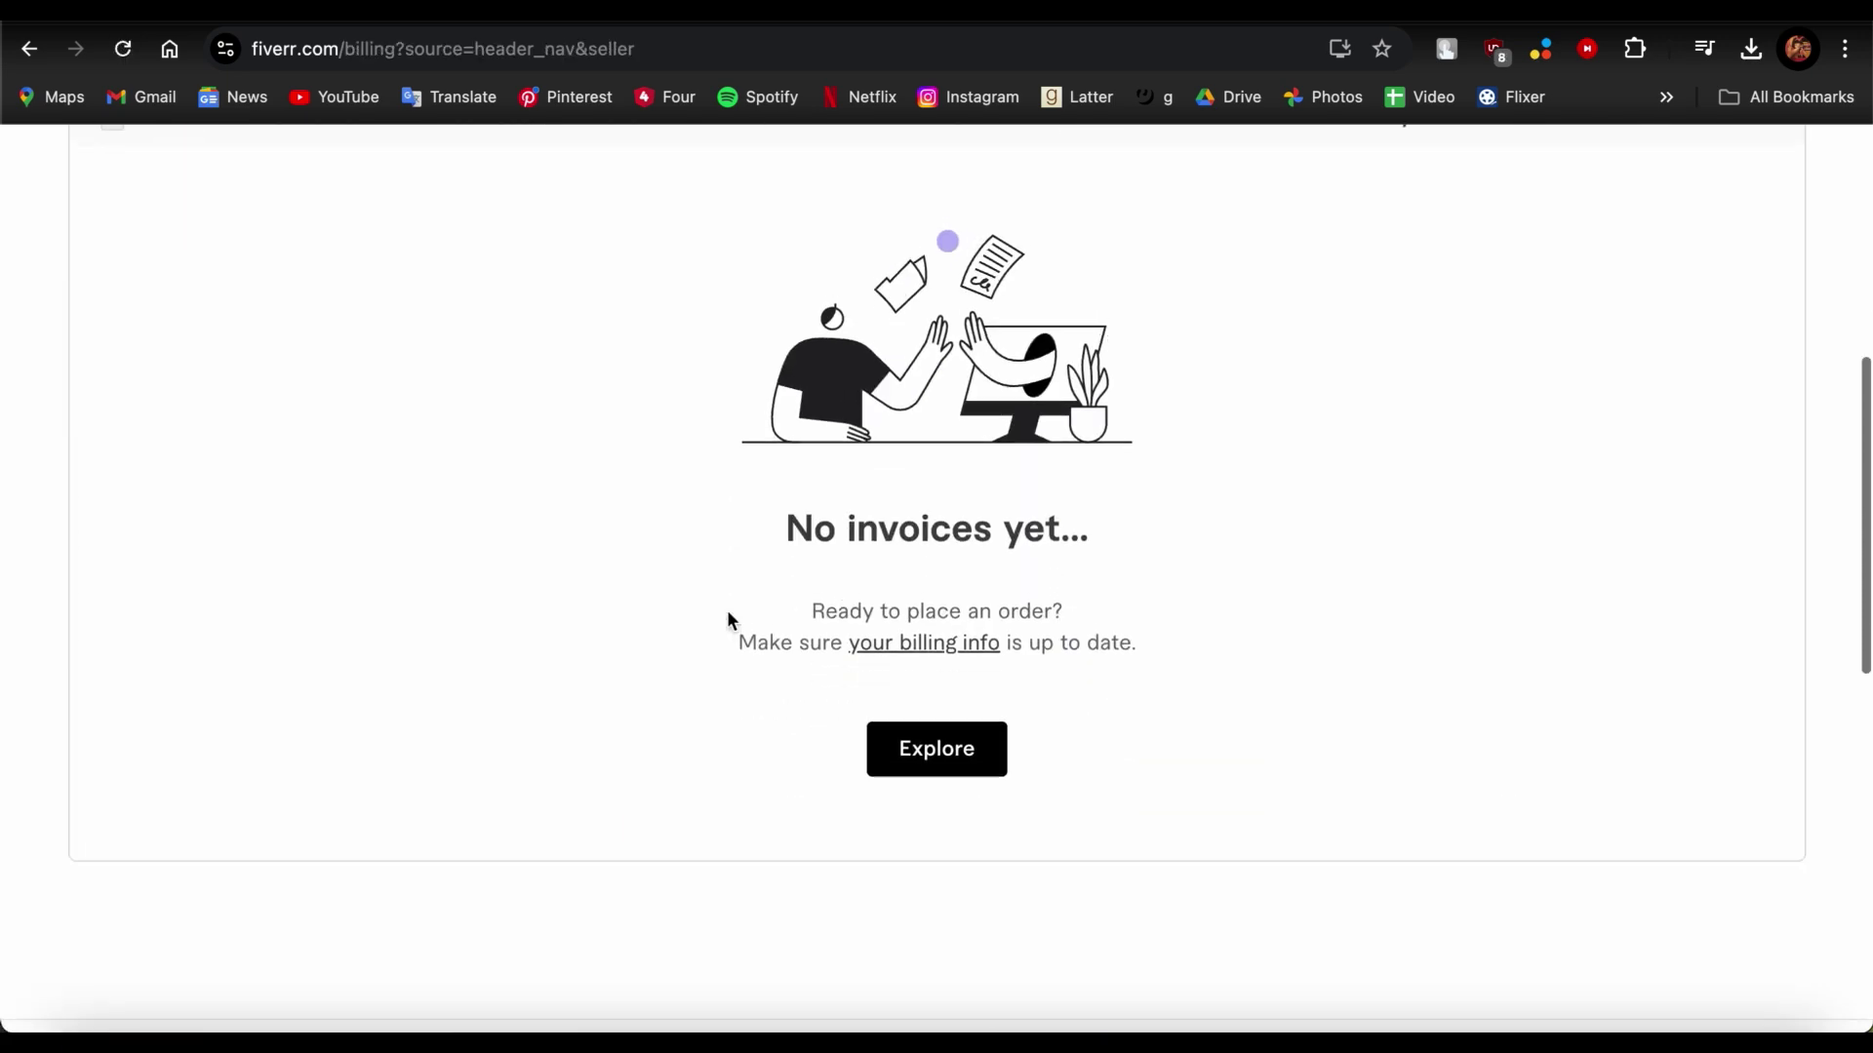
pyautogui.scroll(6, 729, 615)
# Open the billing information and examine its name, company, country and address fields
pyautogui.click(355, 414)
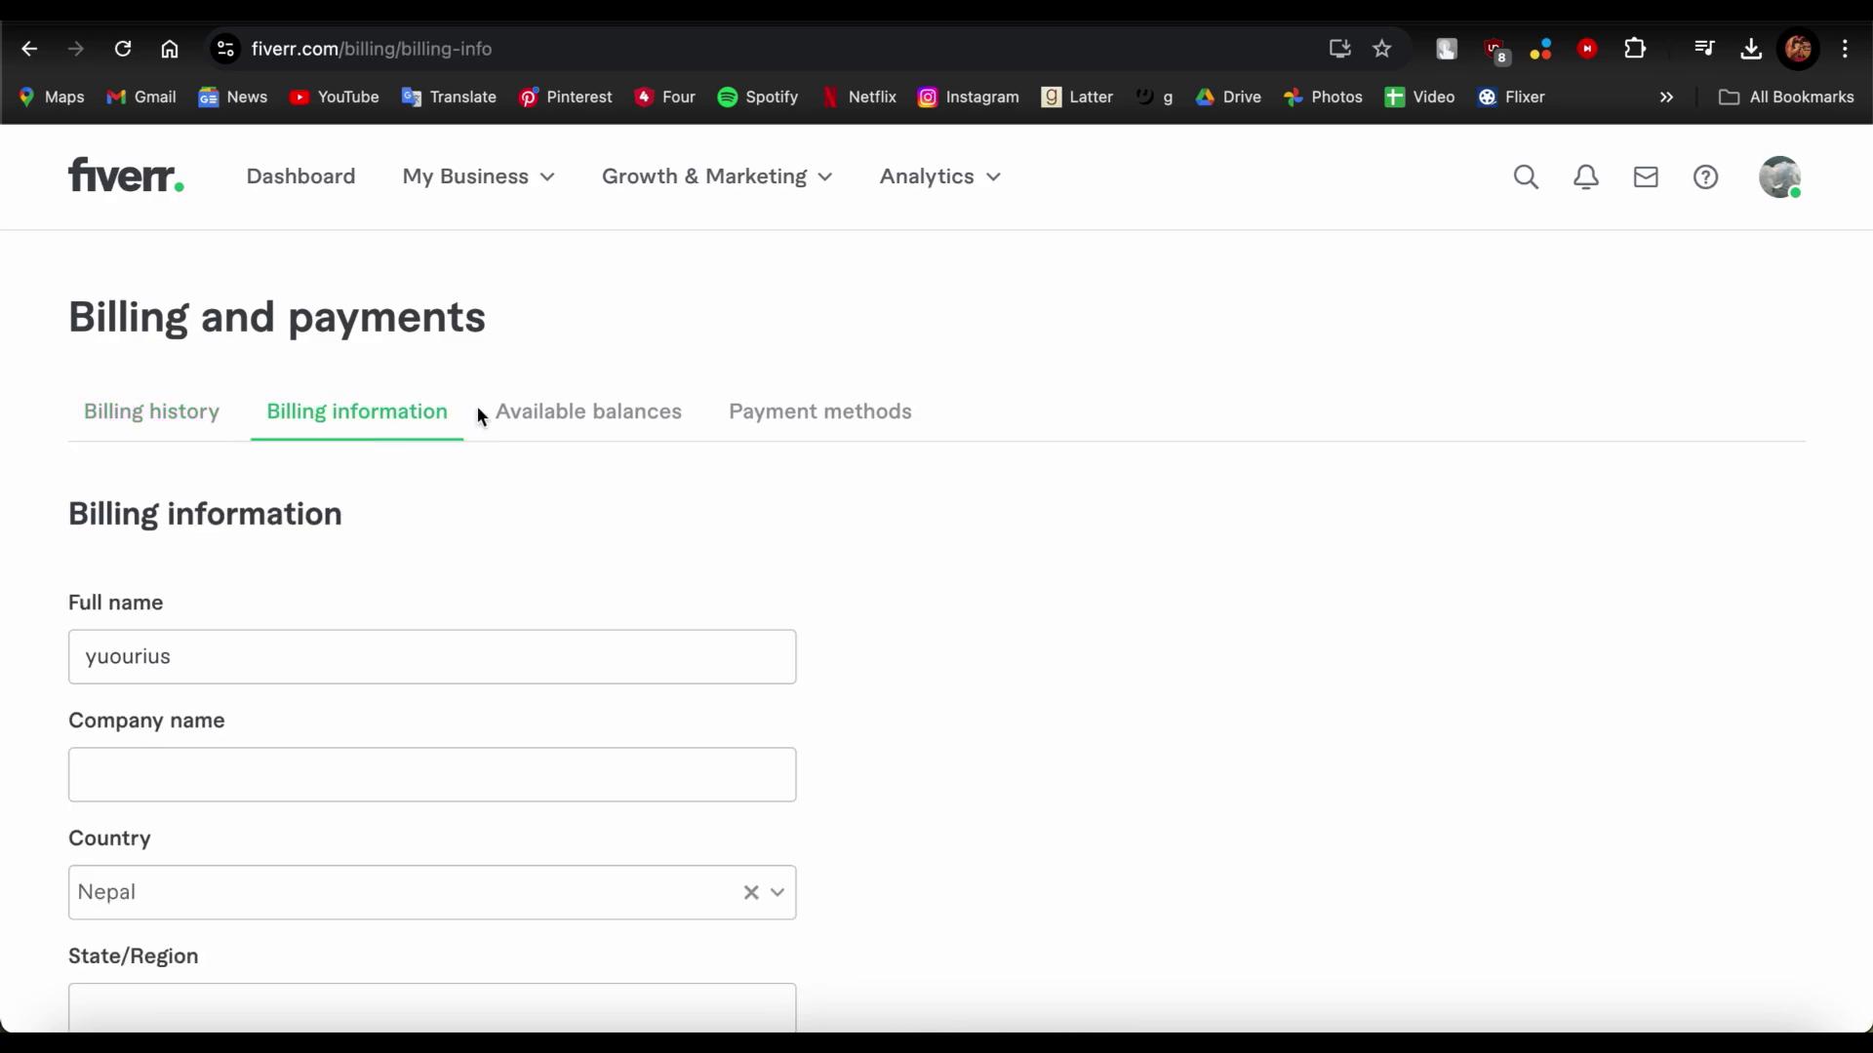
pyautogui.scroll(-10, 565, 594)
pyautogui.scroll(9, 565, 594)
pyautogui.scroll(-3, 564, 594)
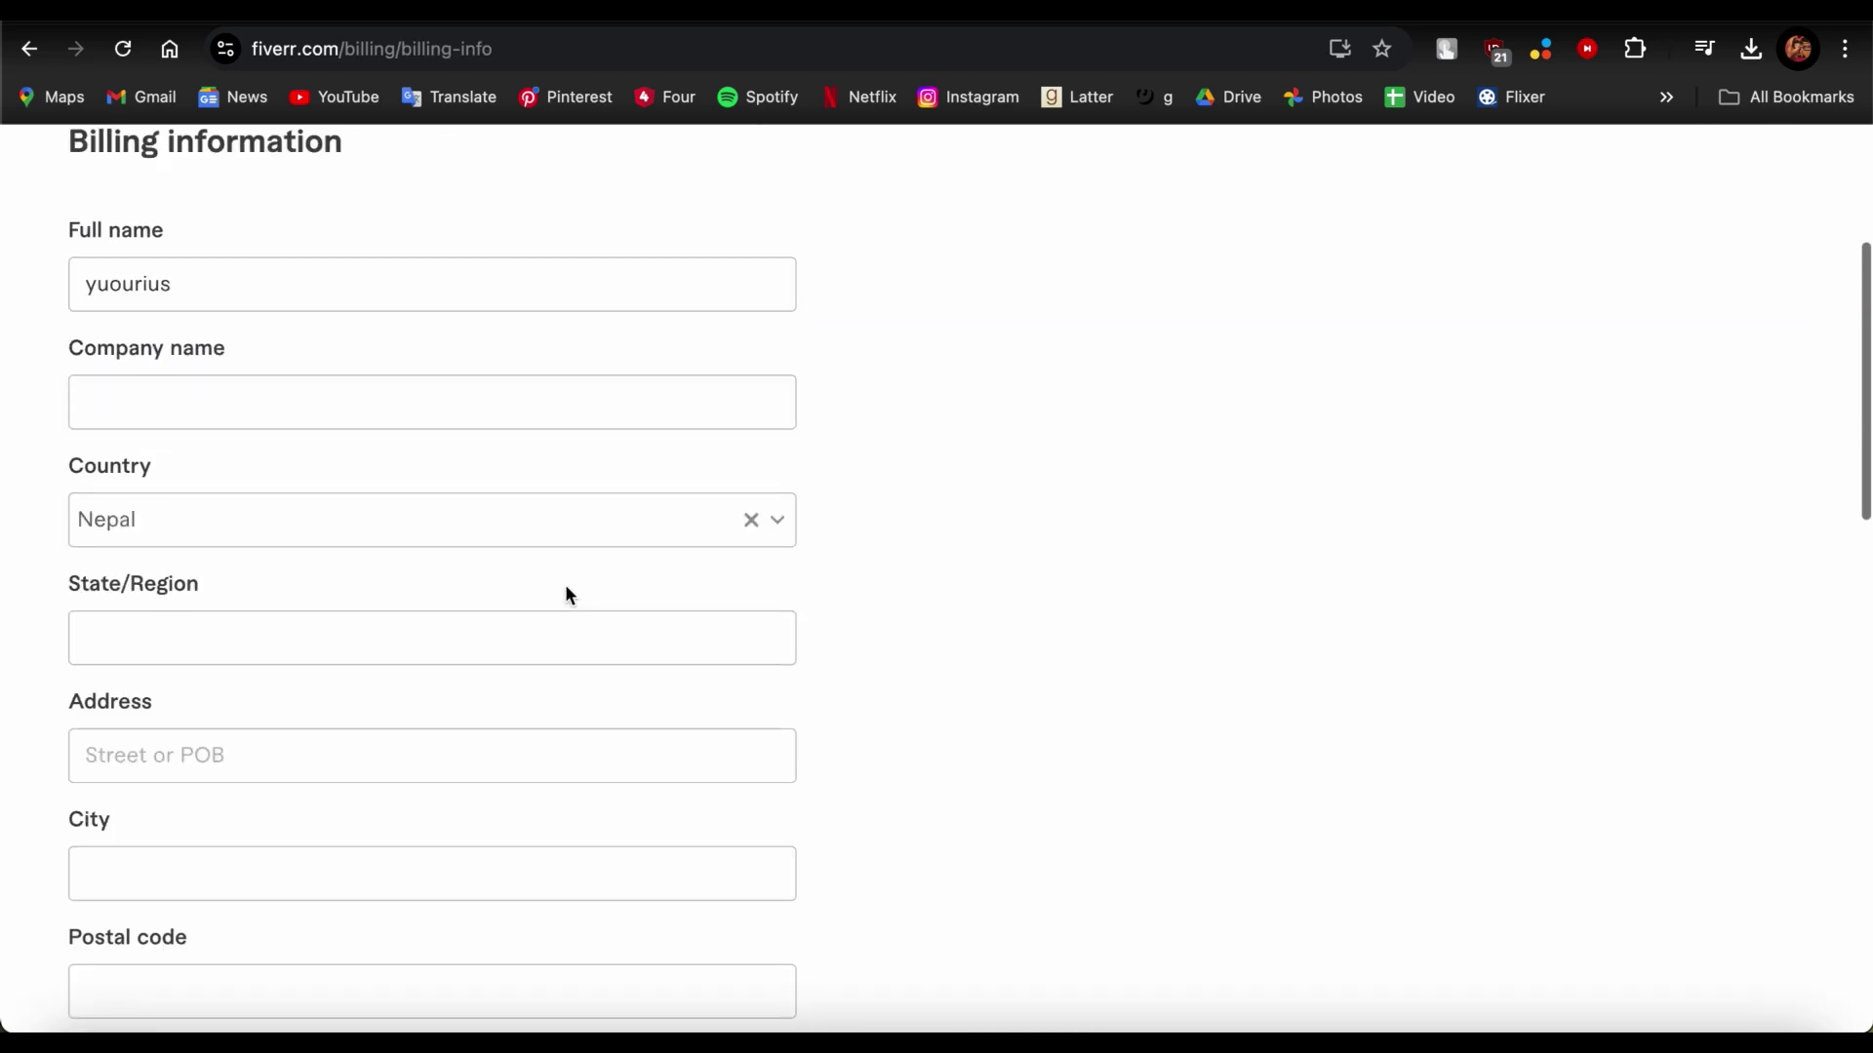
pyautogui.scroll(2, 565, 594)
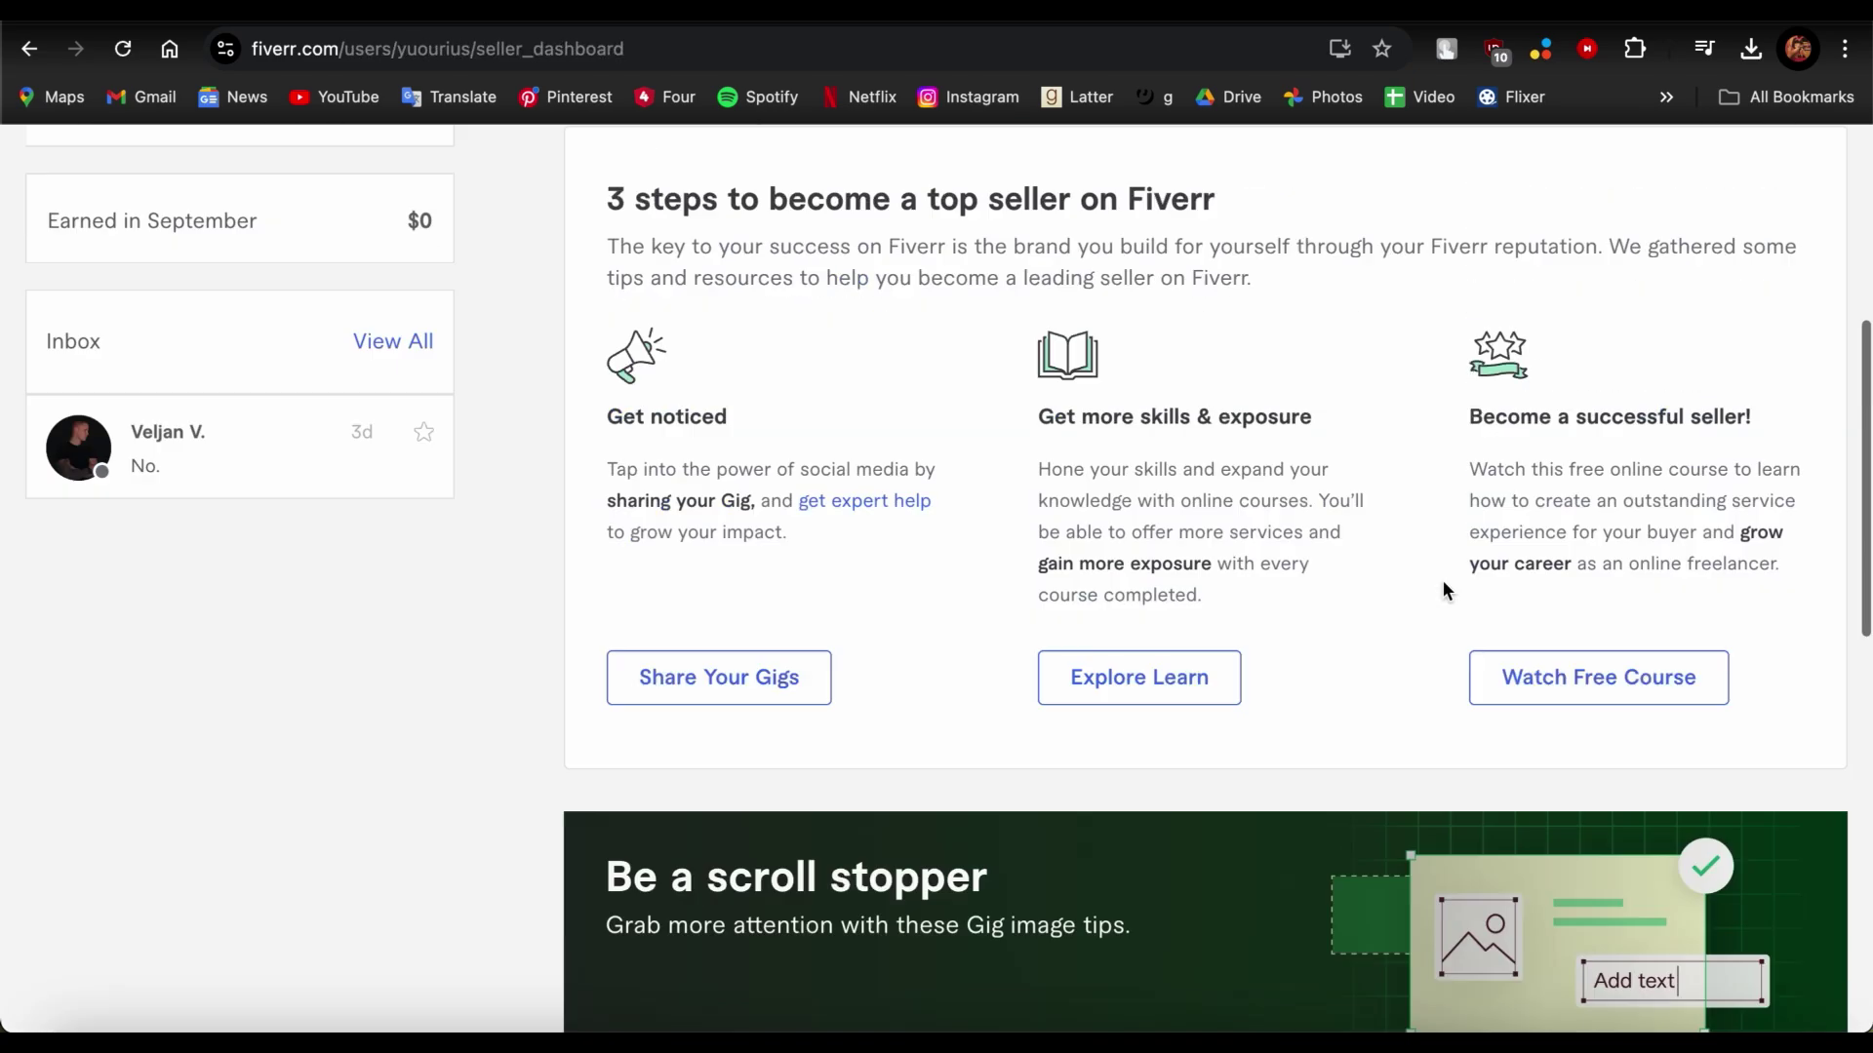
# Look over the seller dashboard and open the Kickstart program page from its offer
pyautogui.scroll(-5, 1442, 583)
pyautogui.scroll(10, 1419, 488)
pyautogui.moveTo(314, 255); pyautogui.dragTo(1191, 606)
pyautogui.click(1082, 430)
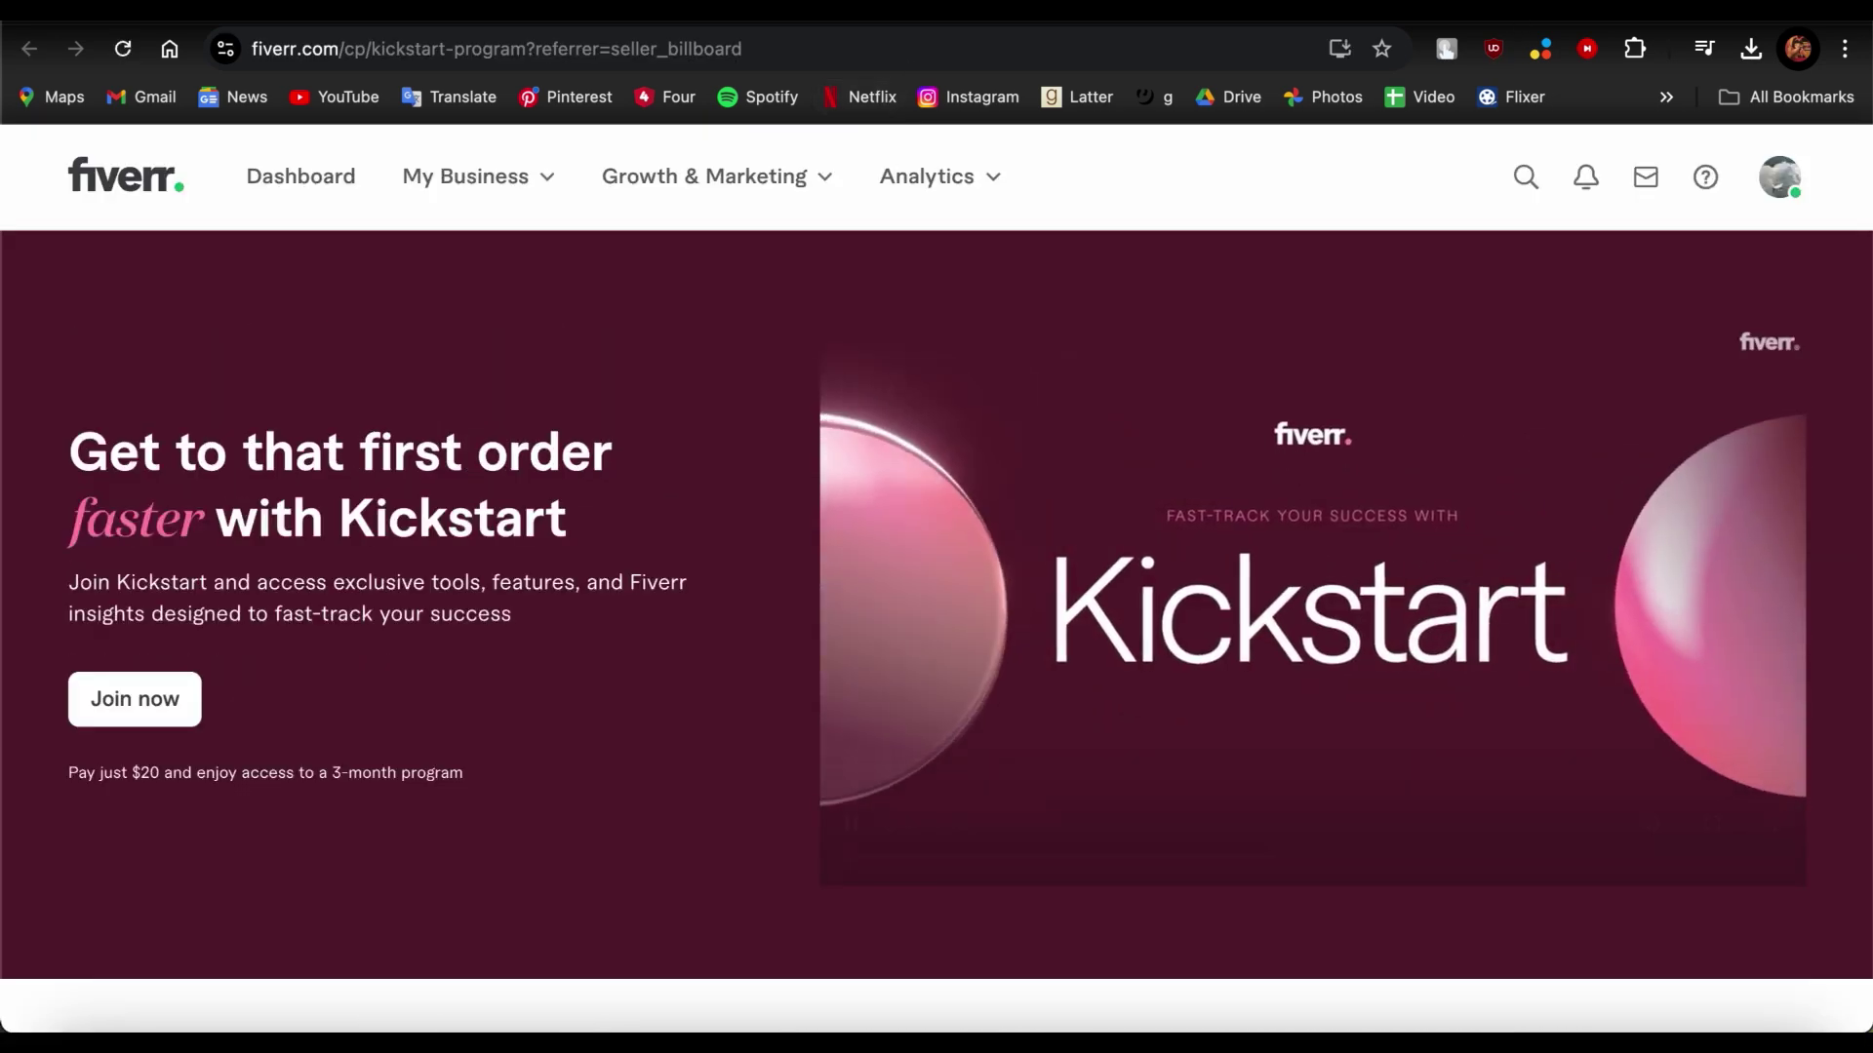
# Close the Kickstart program page and look over the seller dashboard's profile summary and active orders
pyautogui.press('super+w')
pyautogui.click(1478, 314)
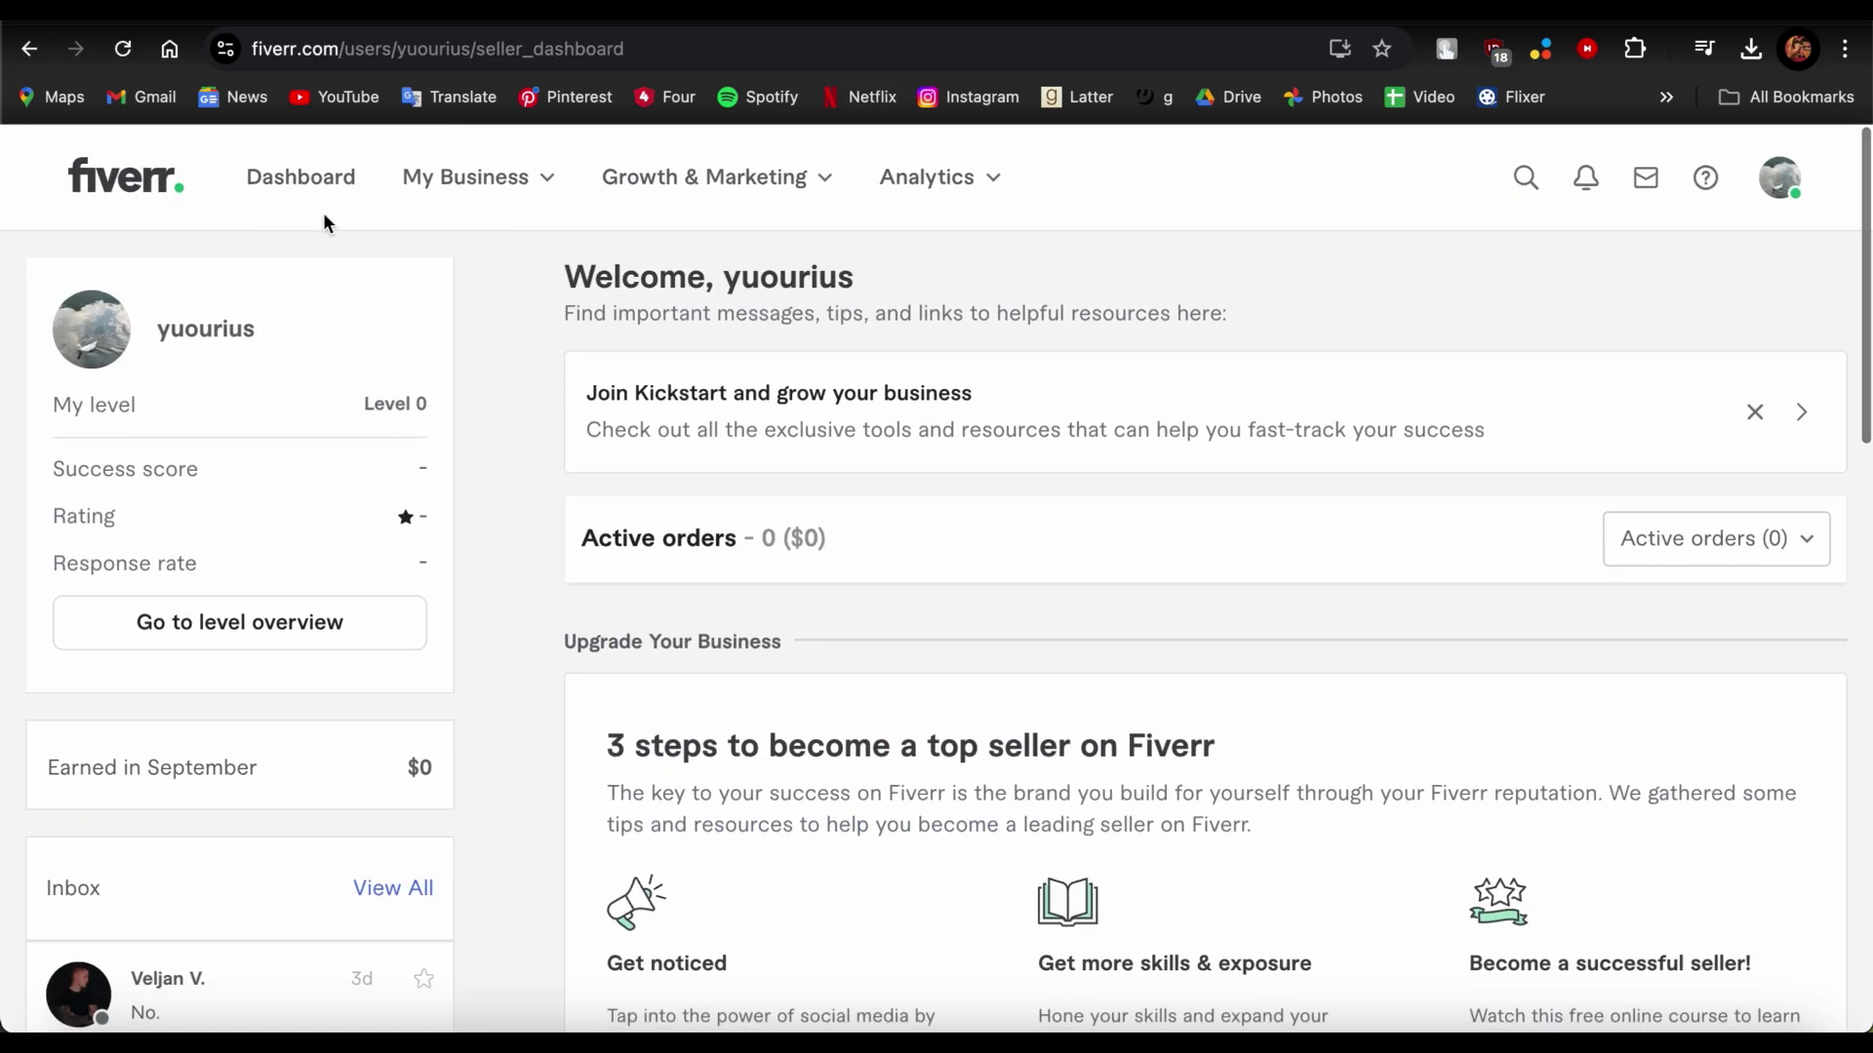
pyautogui.moveTo(37, 170); pyautogui.dragTo(1461, 539)
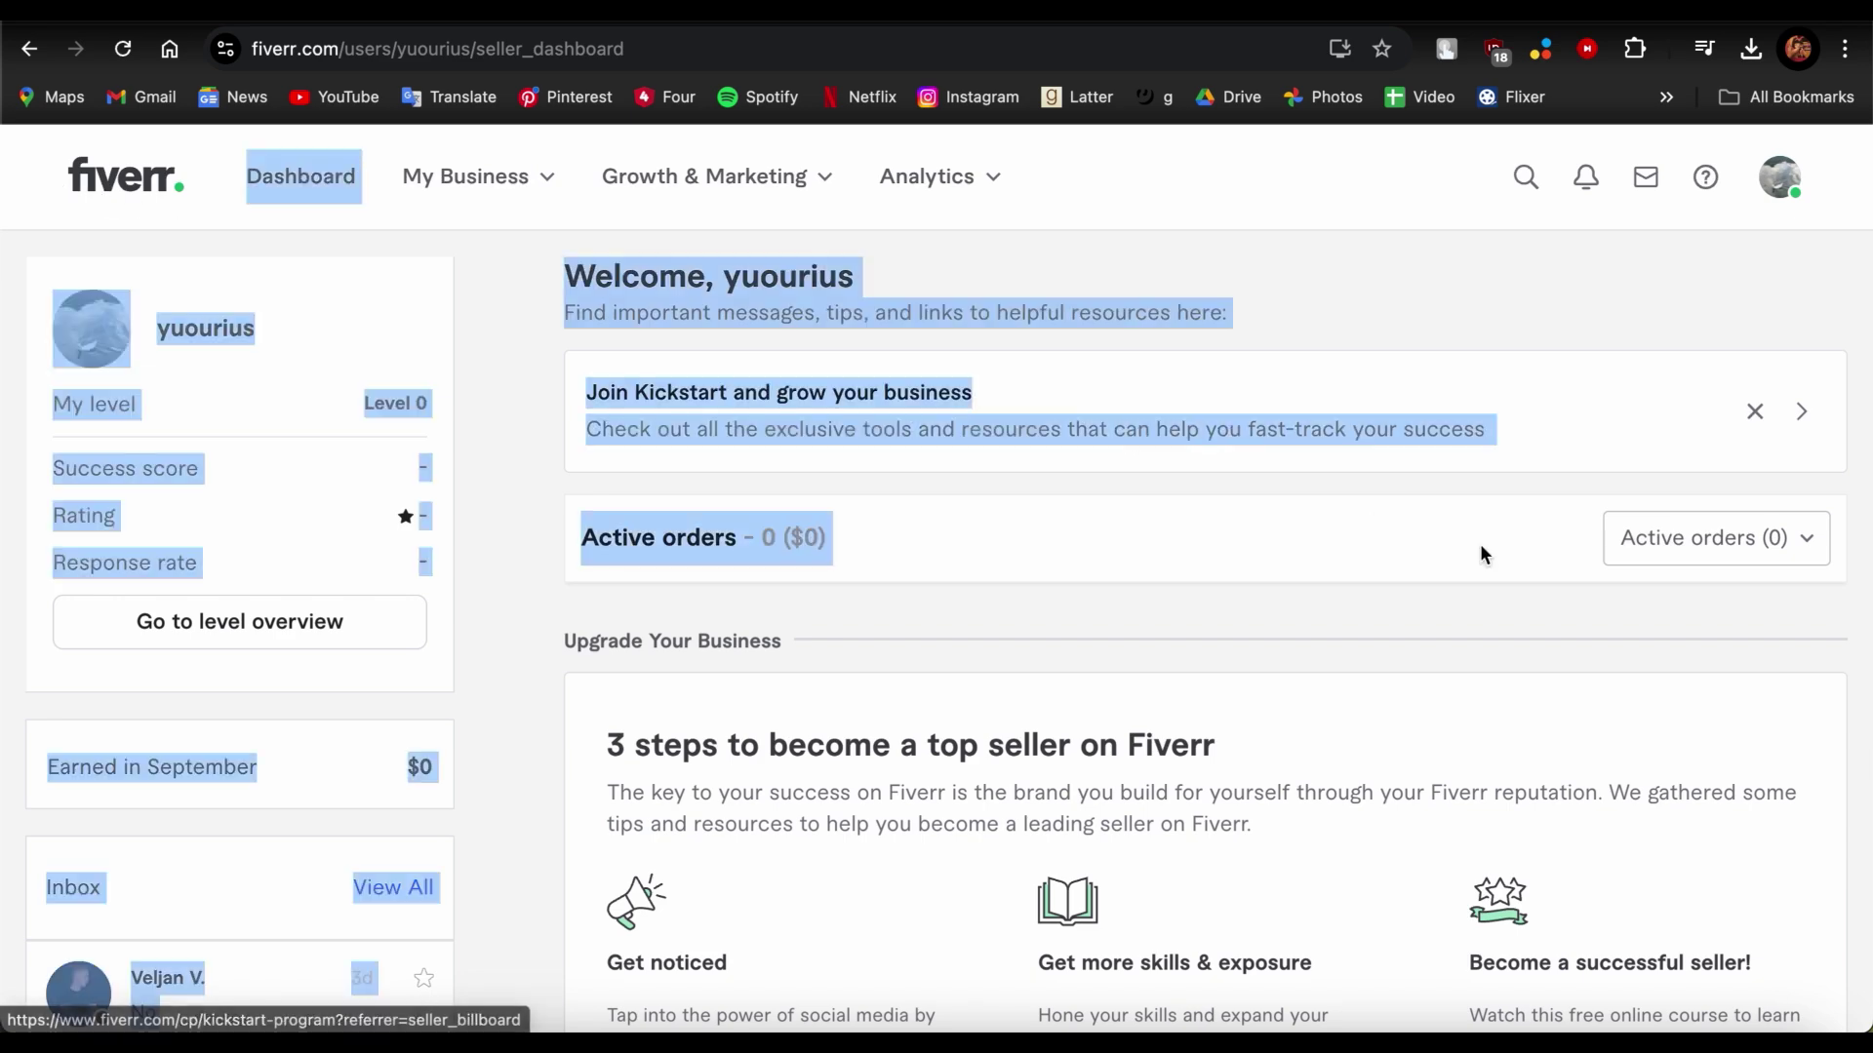
pyautogui.click(1622, 355)
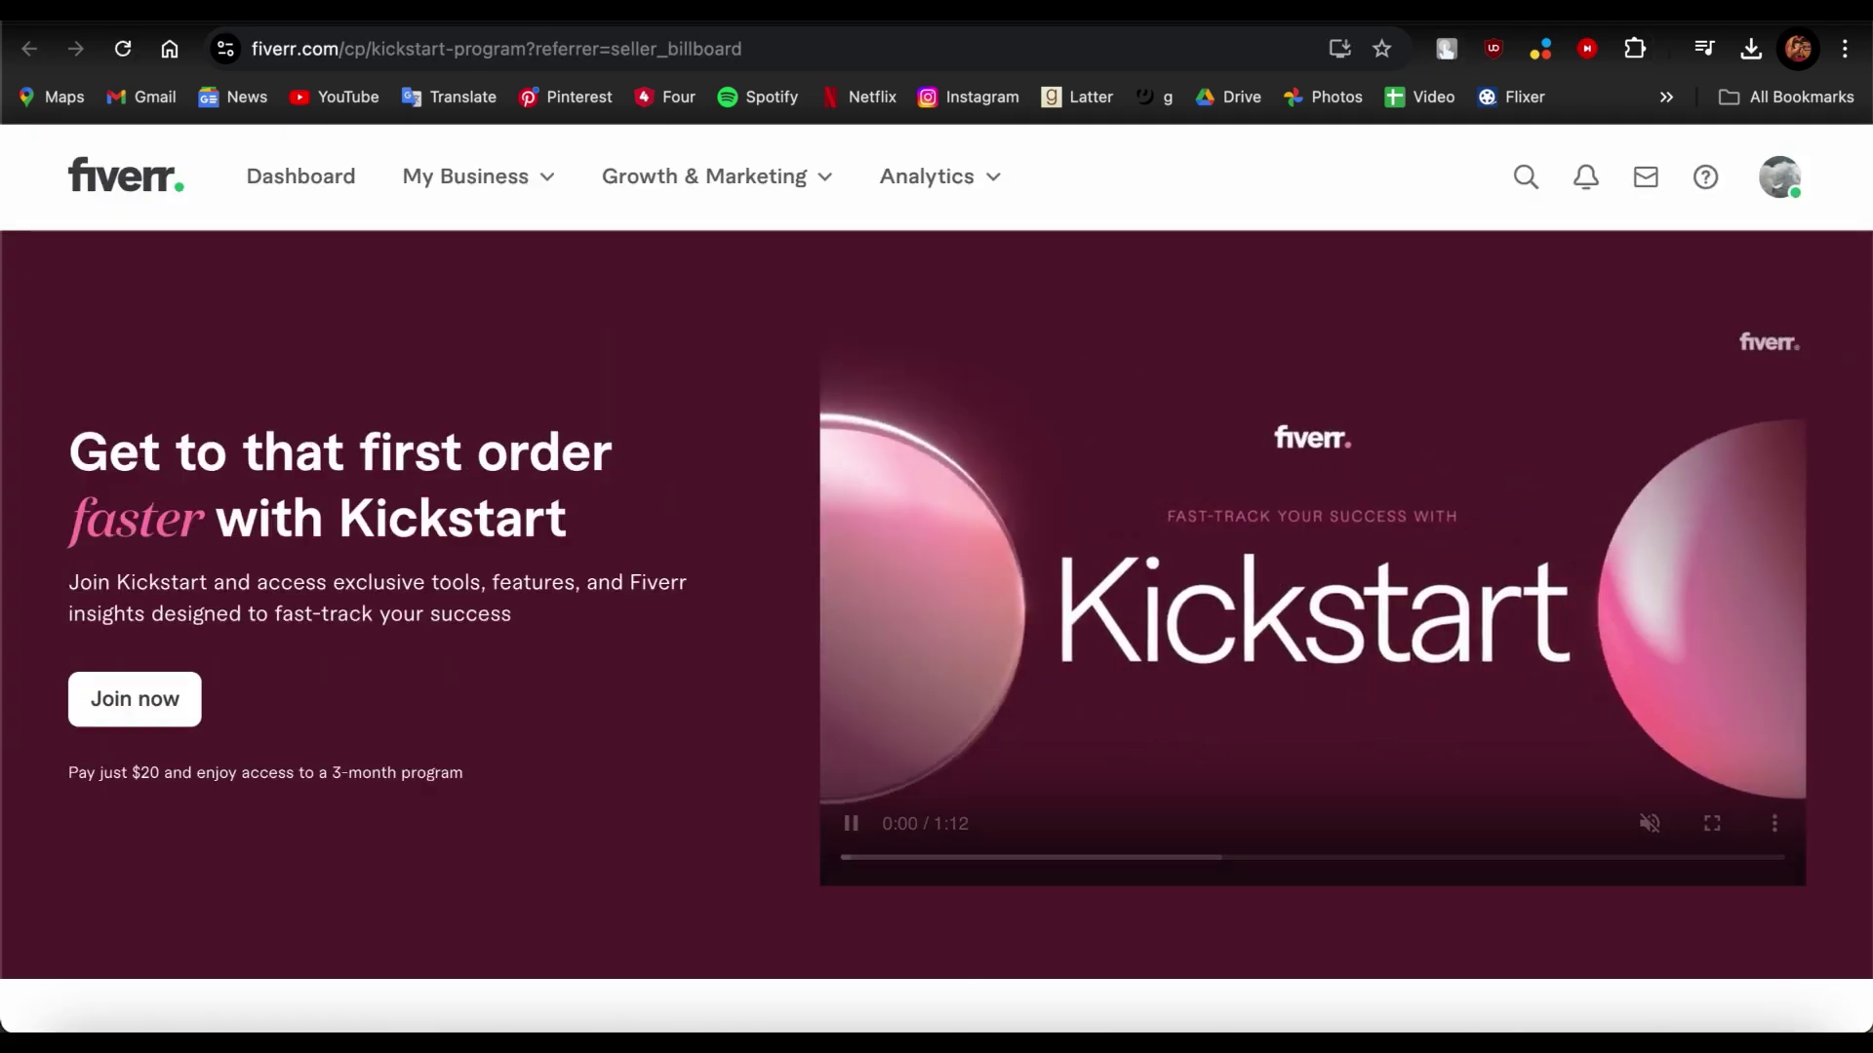
pyautogui.press('super+w')
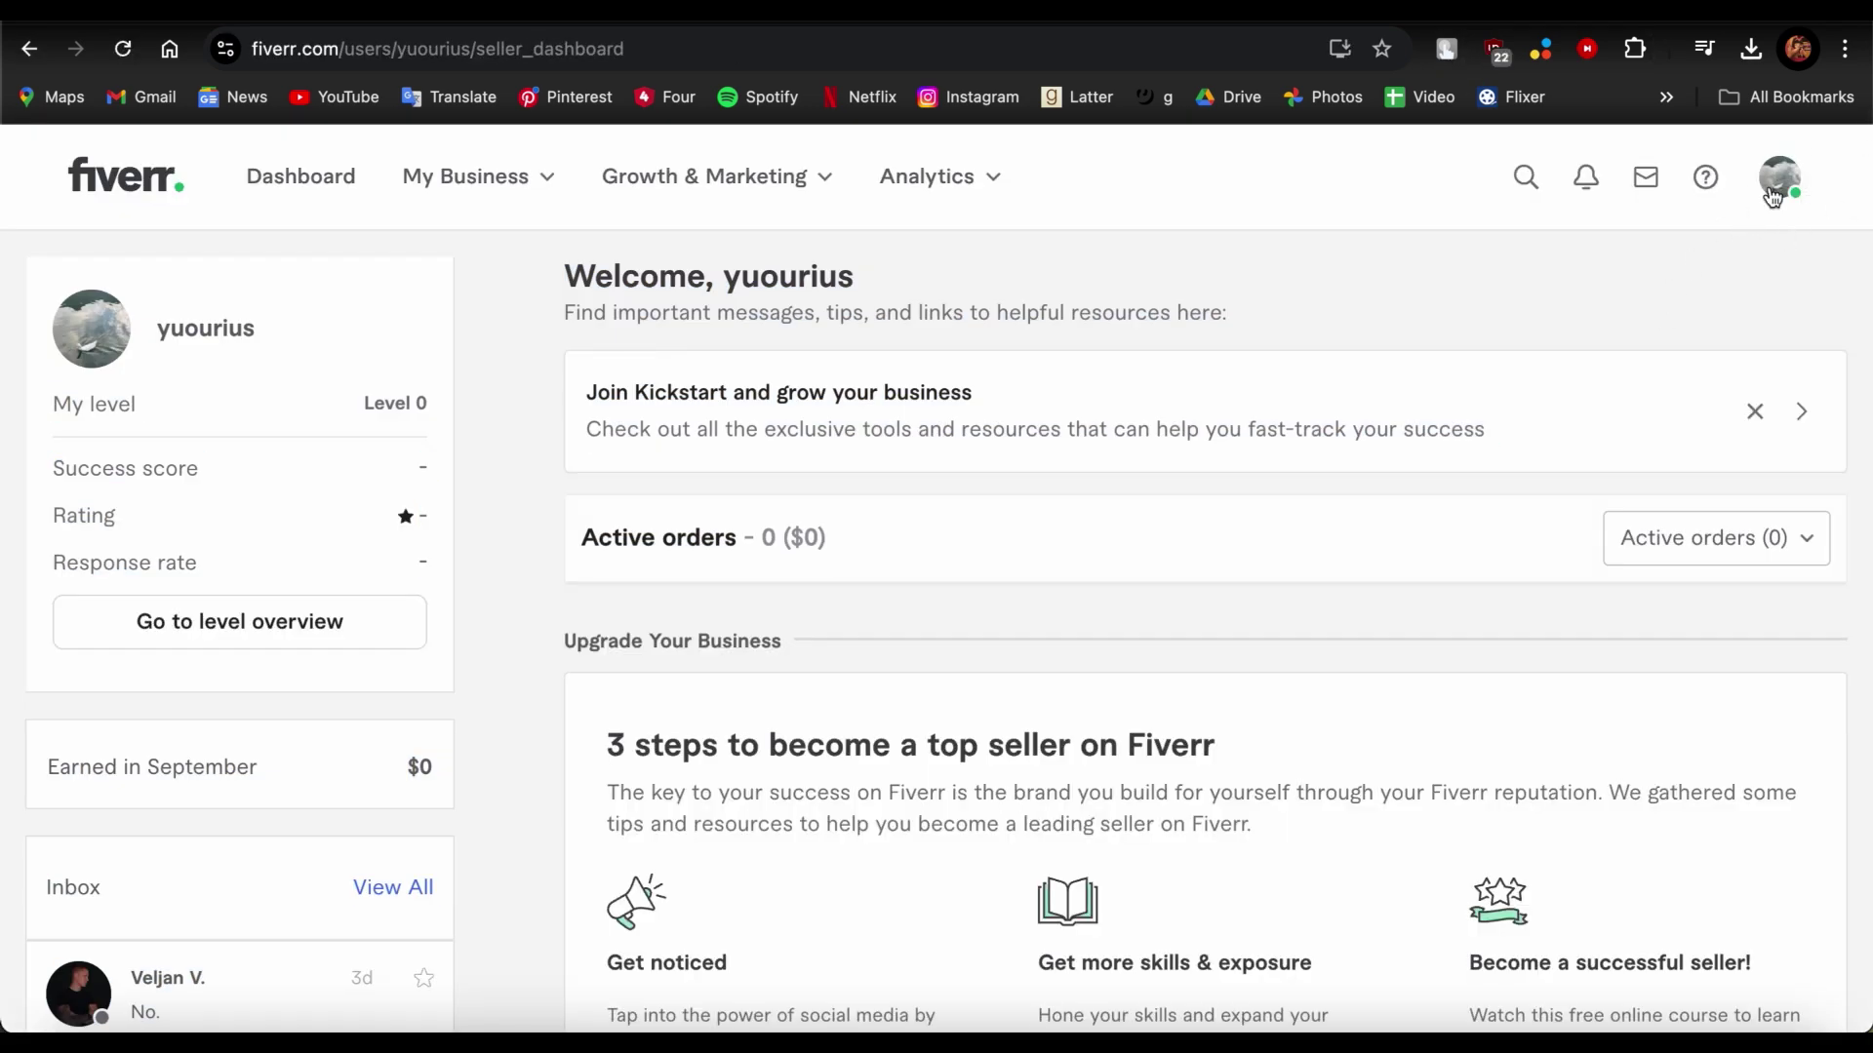
# Open the account settings from the profile options and go to the Account Deactivation section
pyautogui.click(1800, 172)
pyautogui.click(1635, 547)
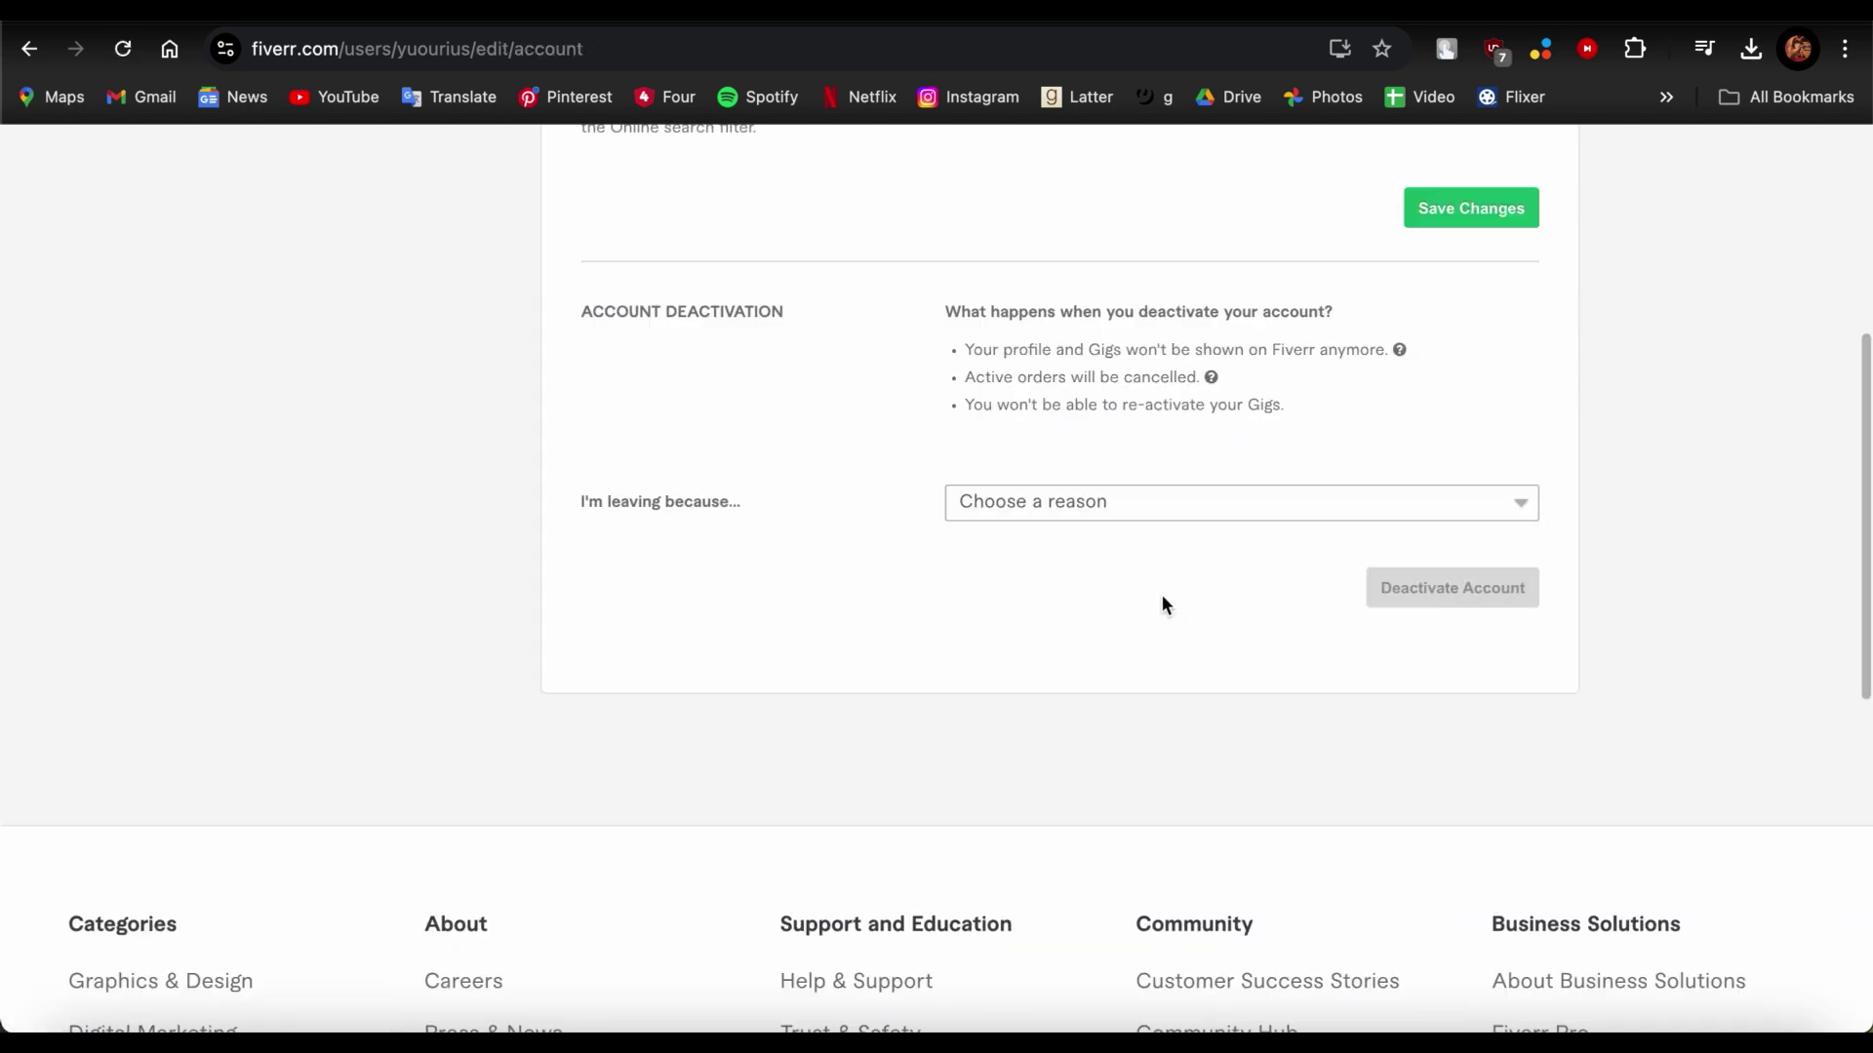
pyautogui.moveTo(574, 315); pyautogui.dragTo(942, 321)
pyautogui.click(871, 360)
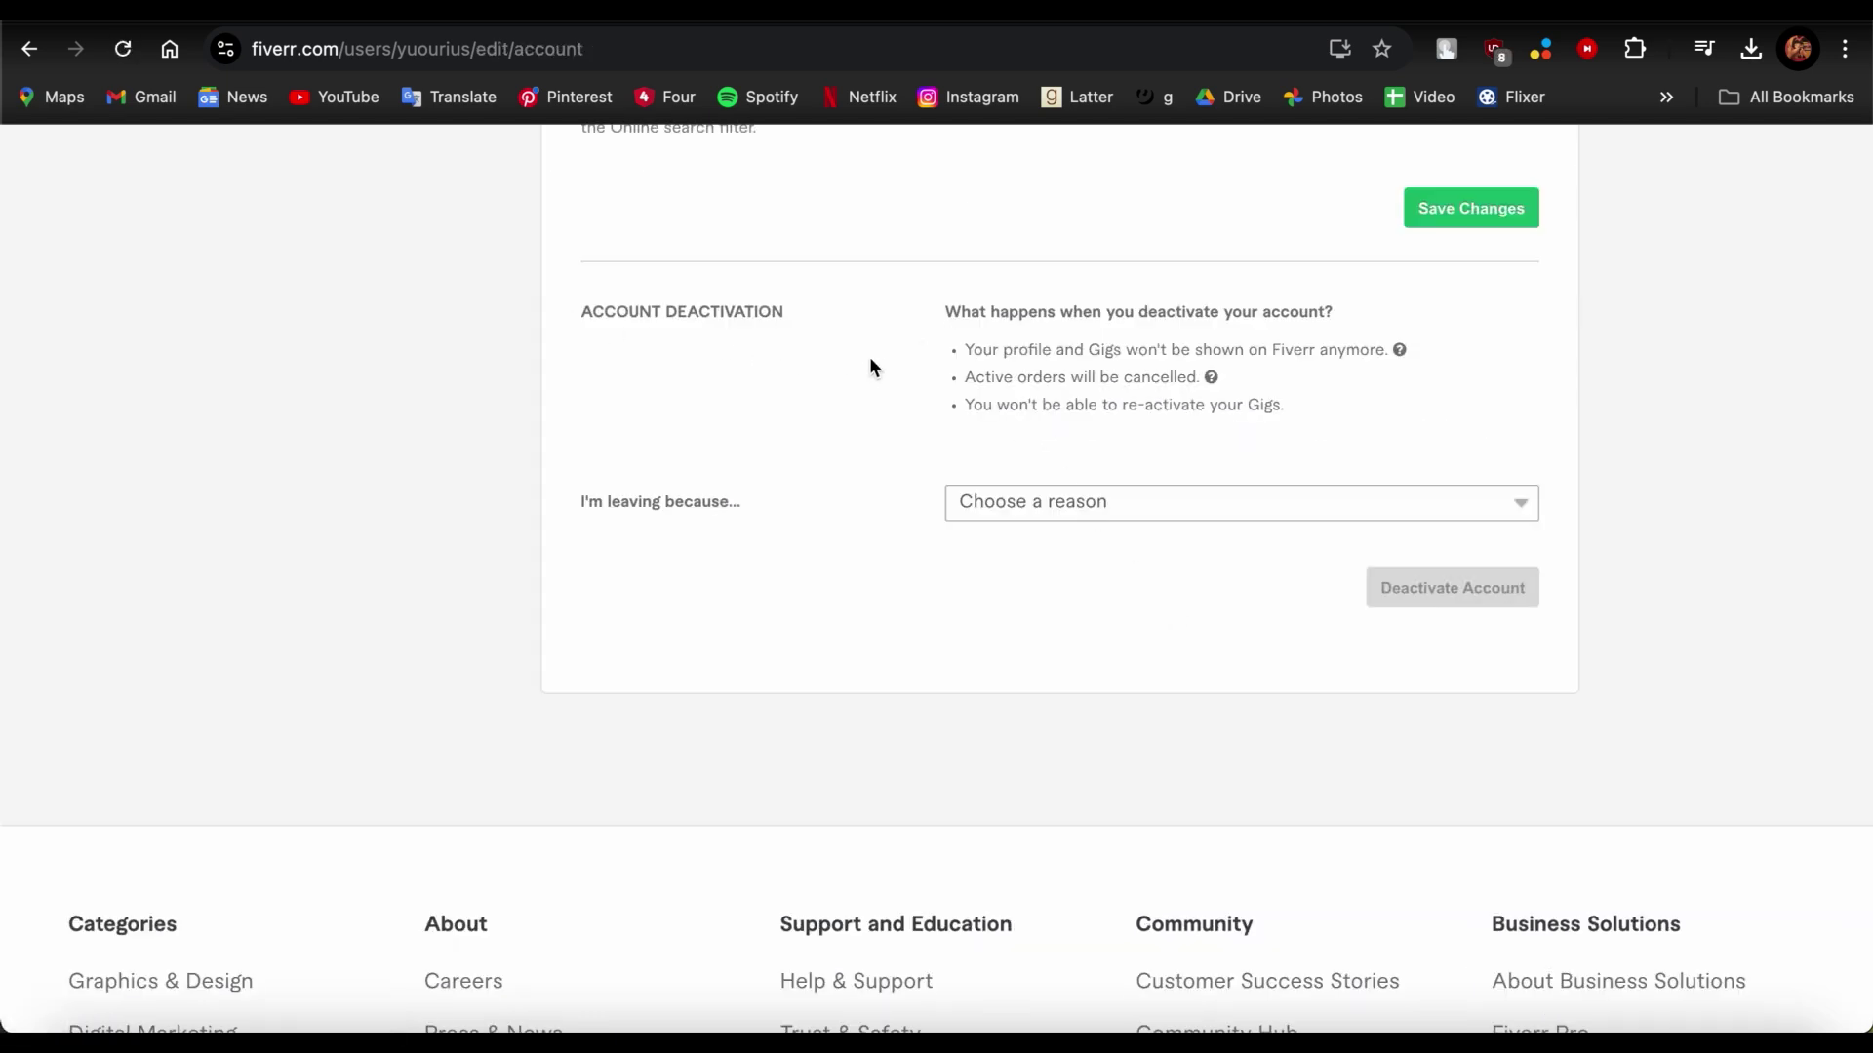
# Deactivate the account with the reason "I have another Fiverr account", leaving the optional comment empty
pyautogui.click(1078, 490)
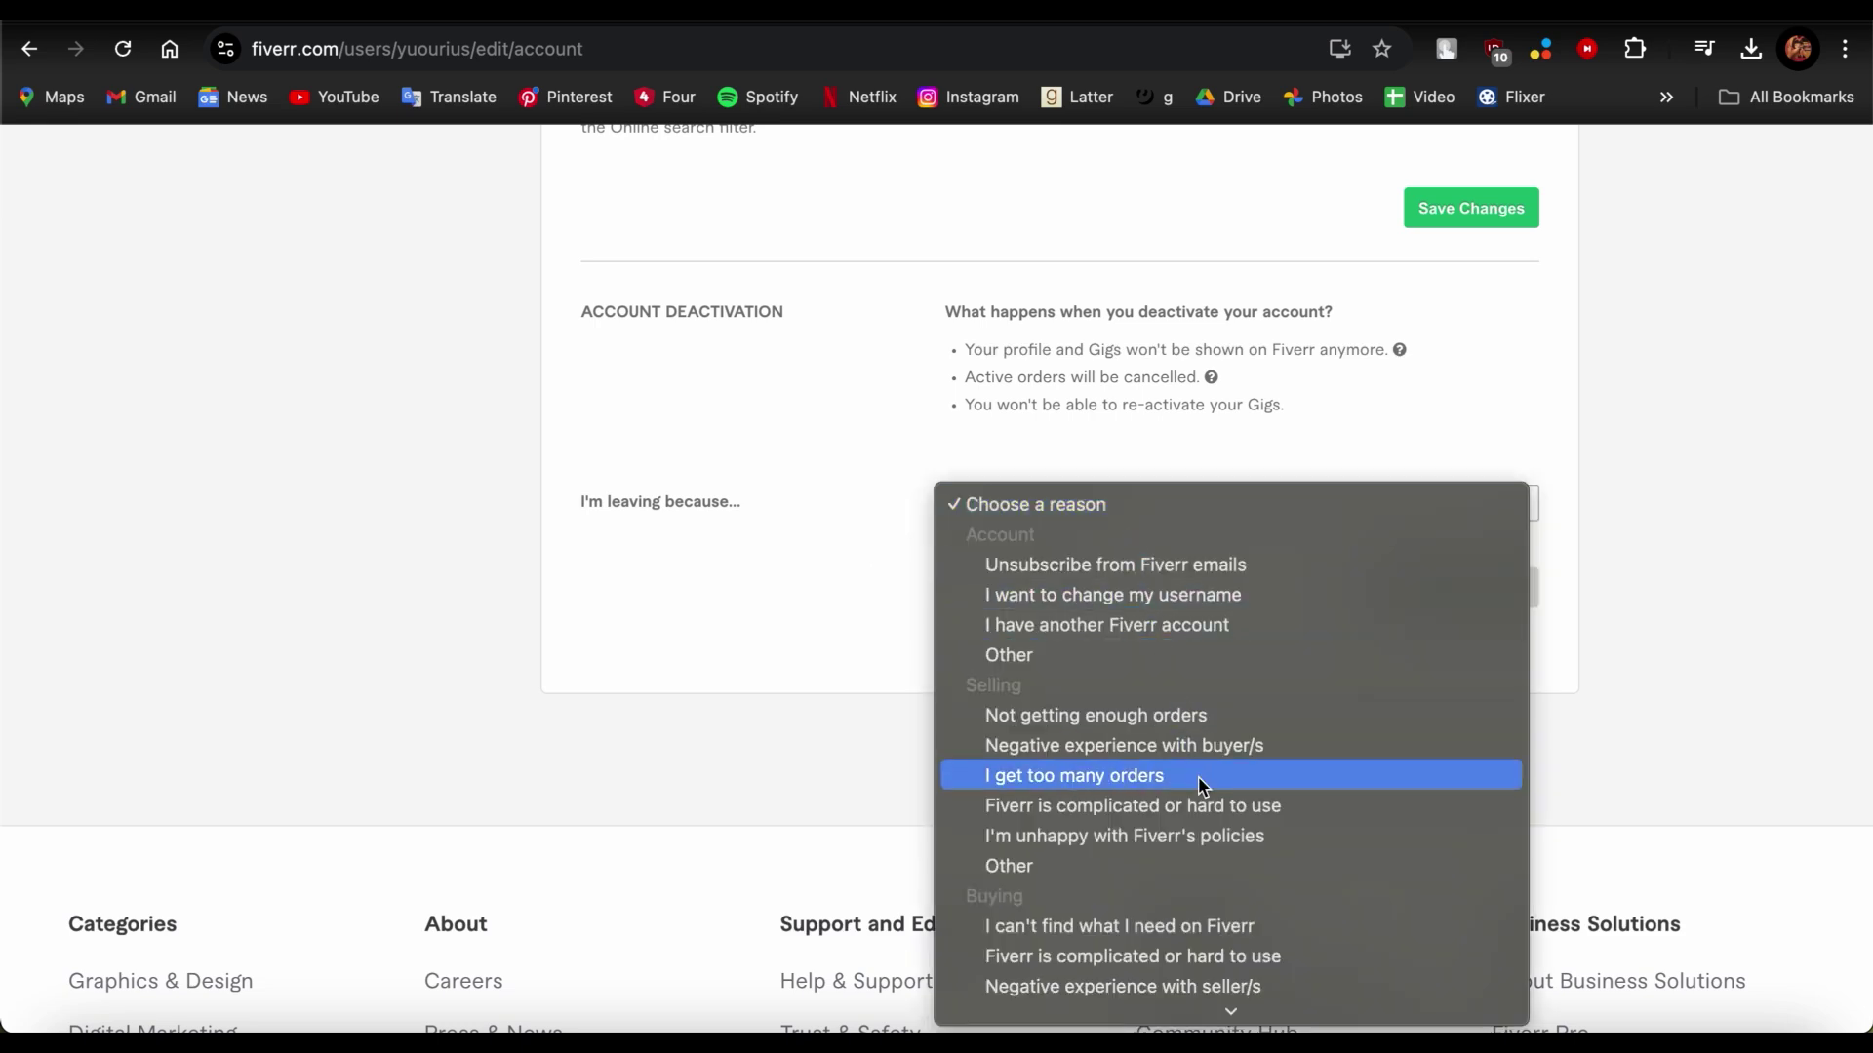
pyautogui.click(1144, 616)
pyautogui.click(1197, 621)
pyautogui.click(752, 638)
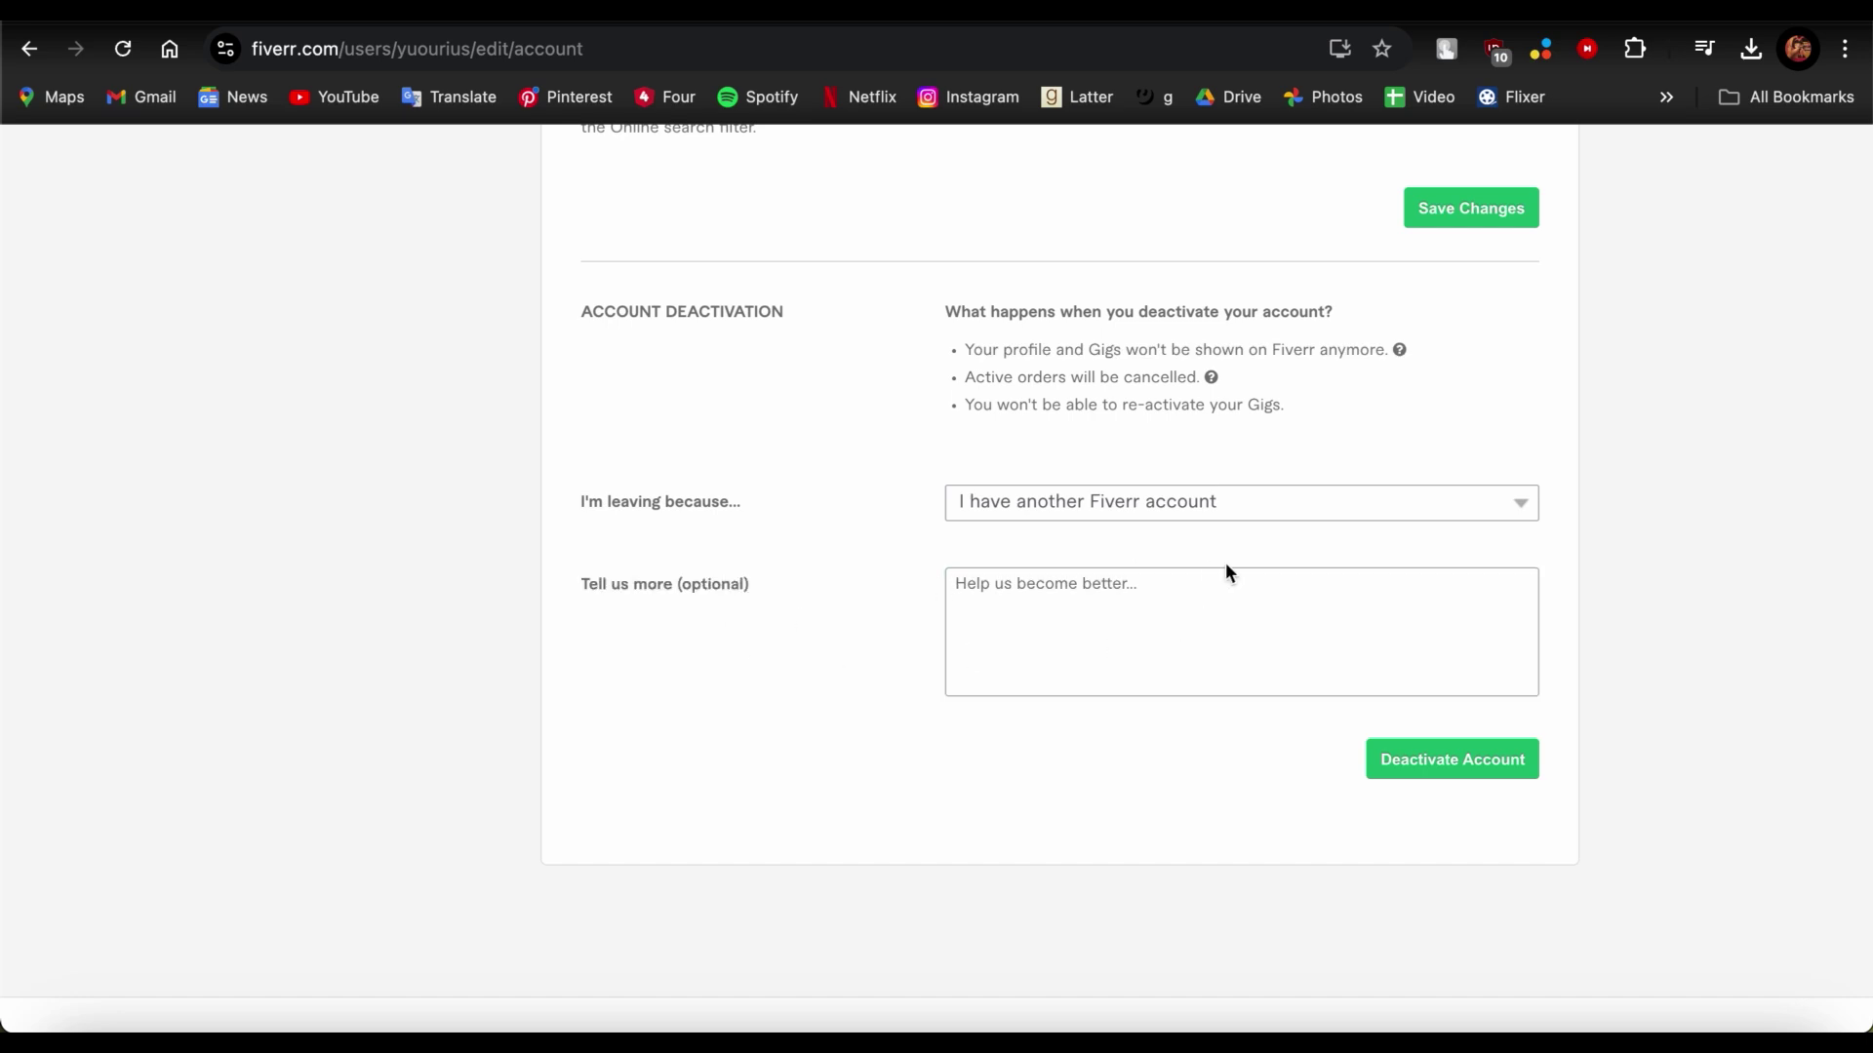
pyautogui.click(798, 571)
pyautogui.click(1481, 751)
# Check the account status notice on the home page and look through the page down to its footer links
pyautogui.moveTo(825, 150); pyautogui.dragTo(1096, 146)
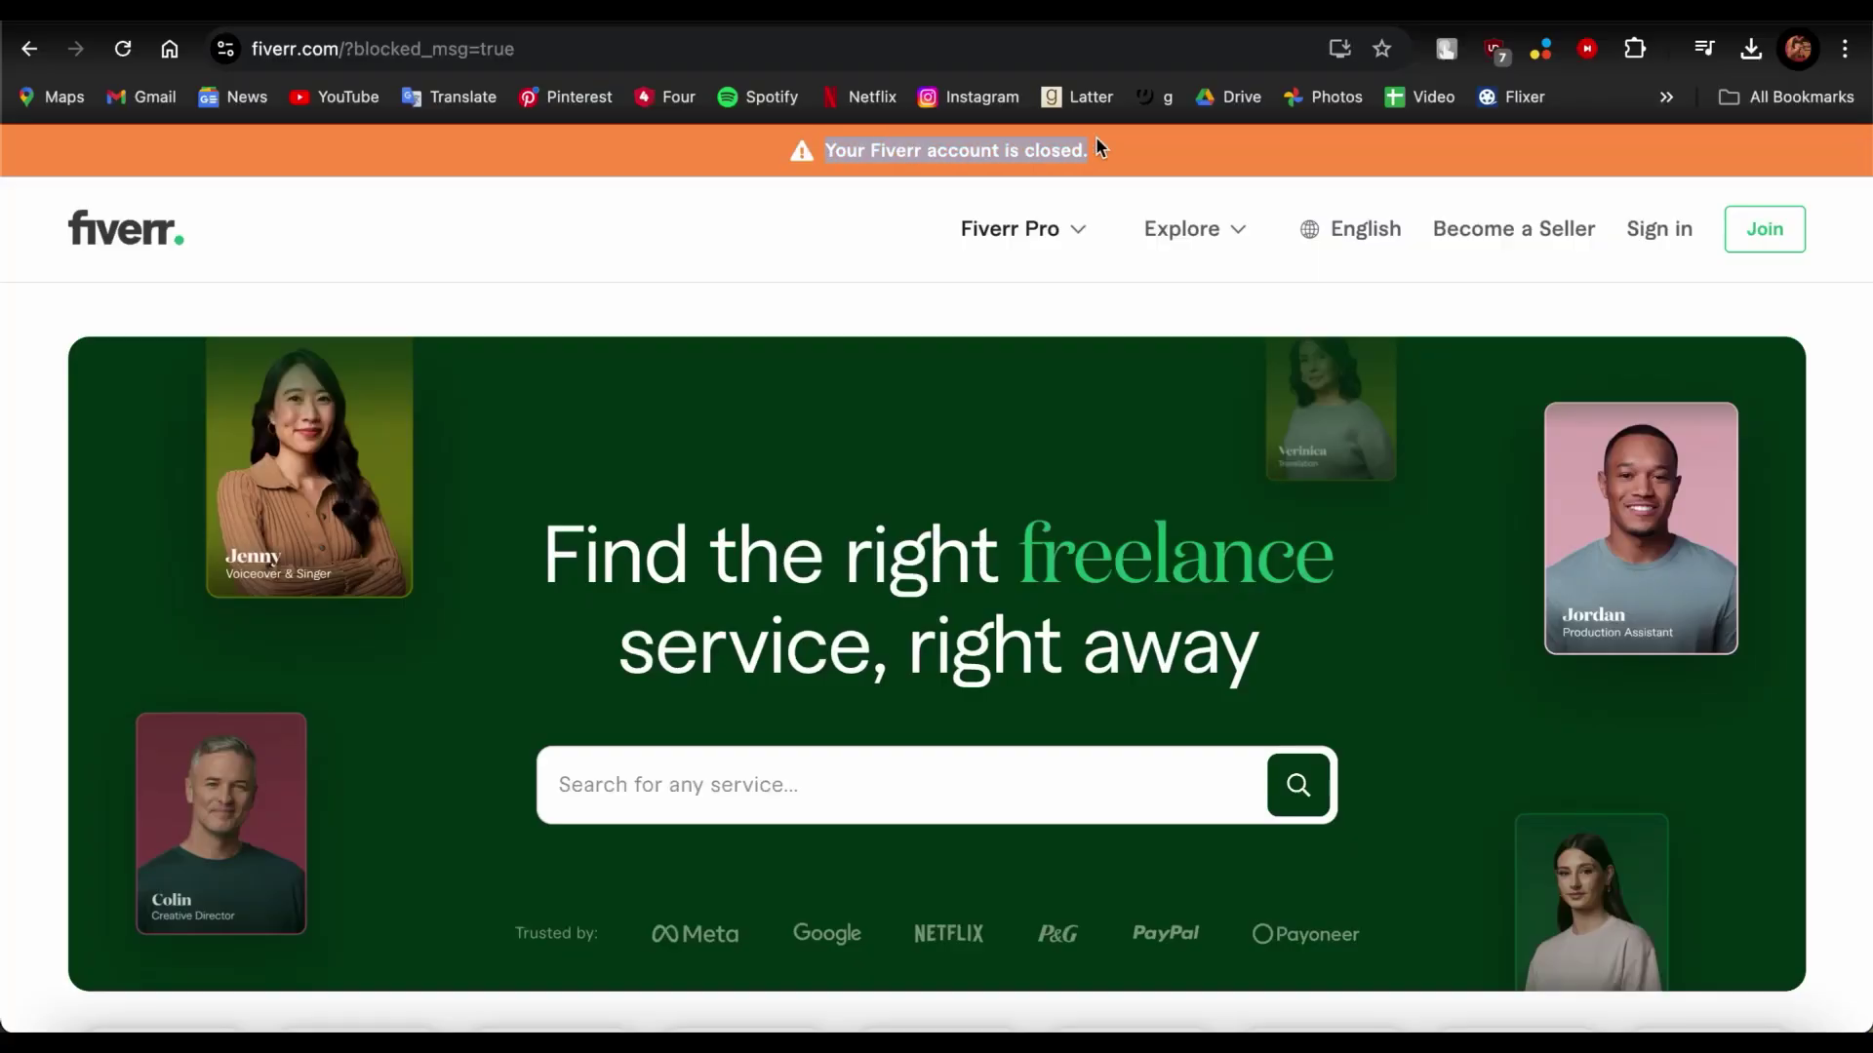
pyautogui.click(808, 240)
pyautogui.scroll(-5, 1533, 877)
pyautogui.scroll(5, 1533, 878)
pyautogui.scroll(-20, 1533, 878)
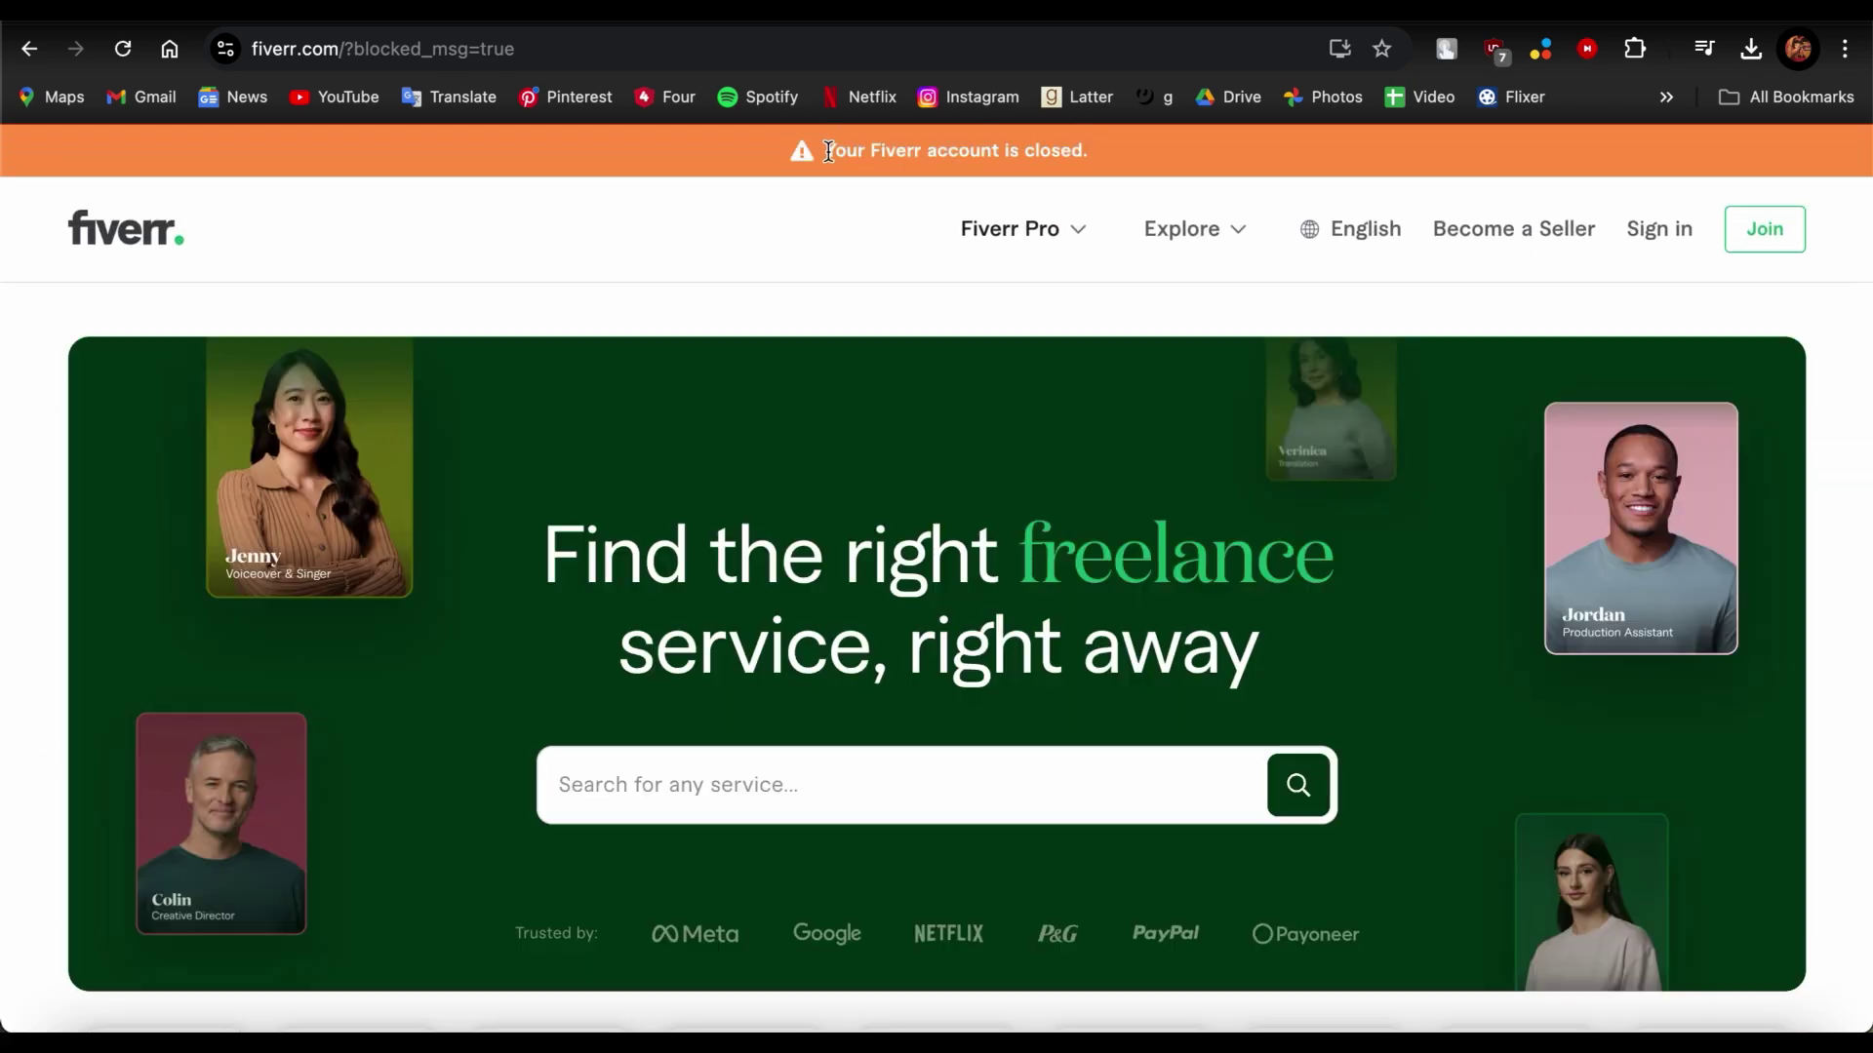
pyautogui.moveTo(825, 150); pyautogui.dragTo(1097, 146)
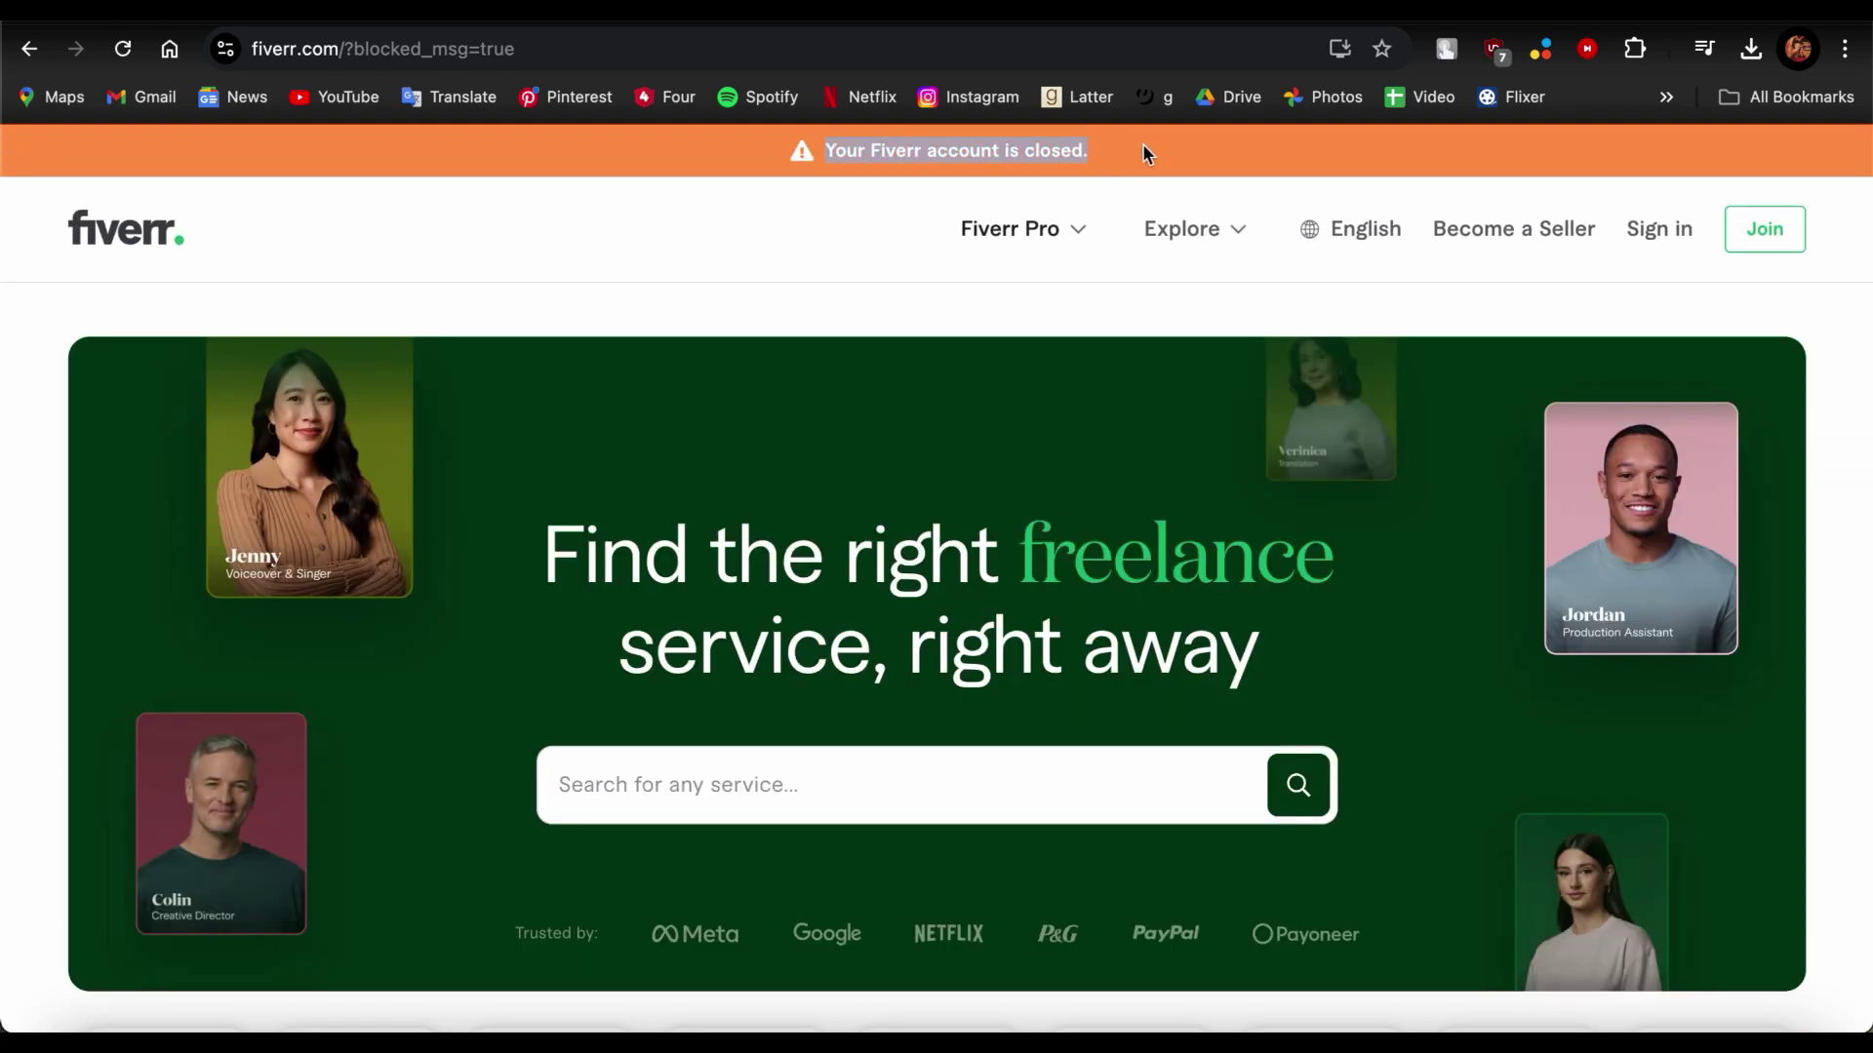
pyautogui.click(811, 238)
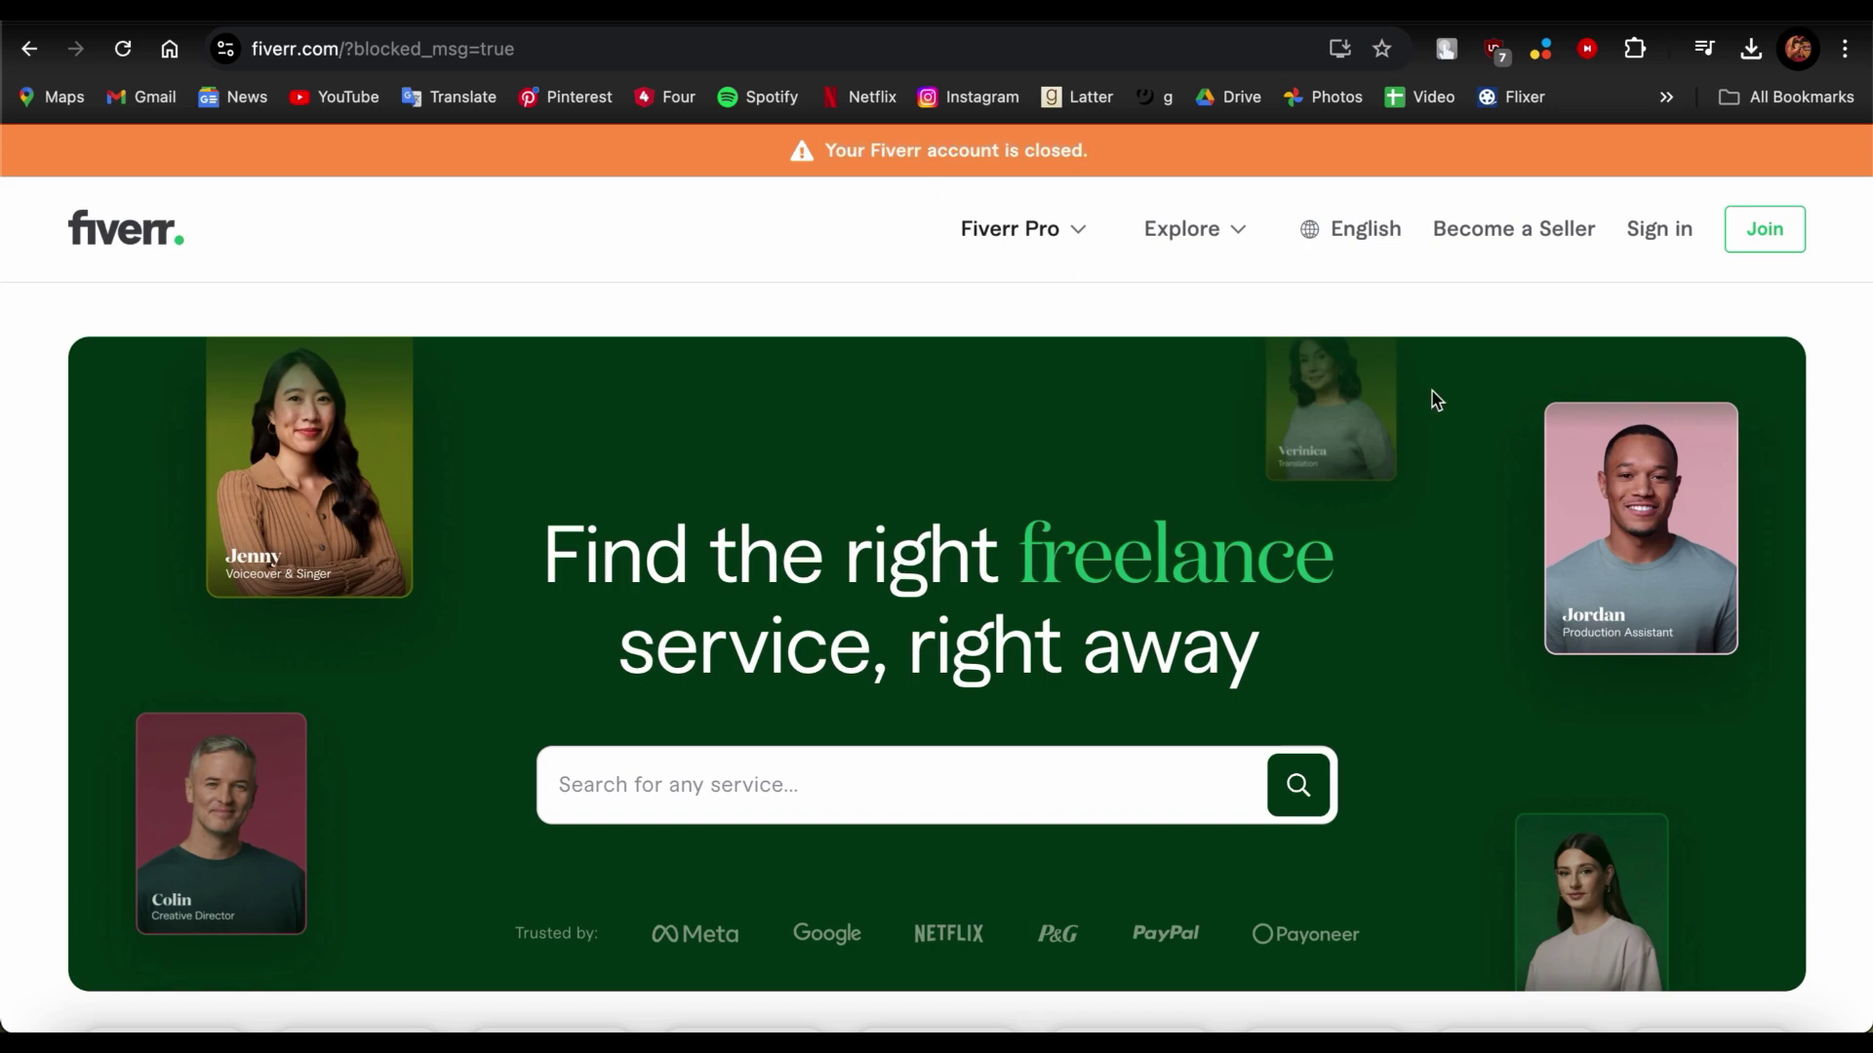
pyautogui.scroll(-15, 1527, 873)
pyautogui.scroll(20, 1527, 877)
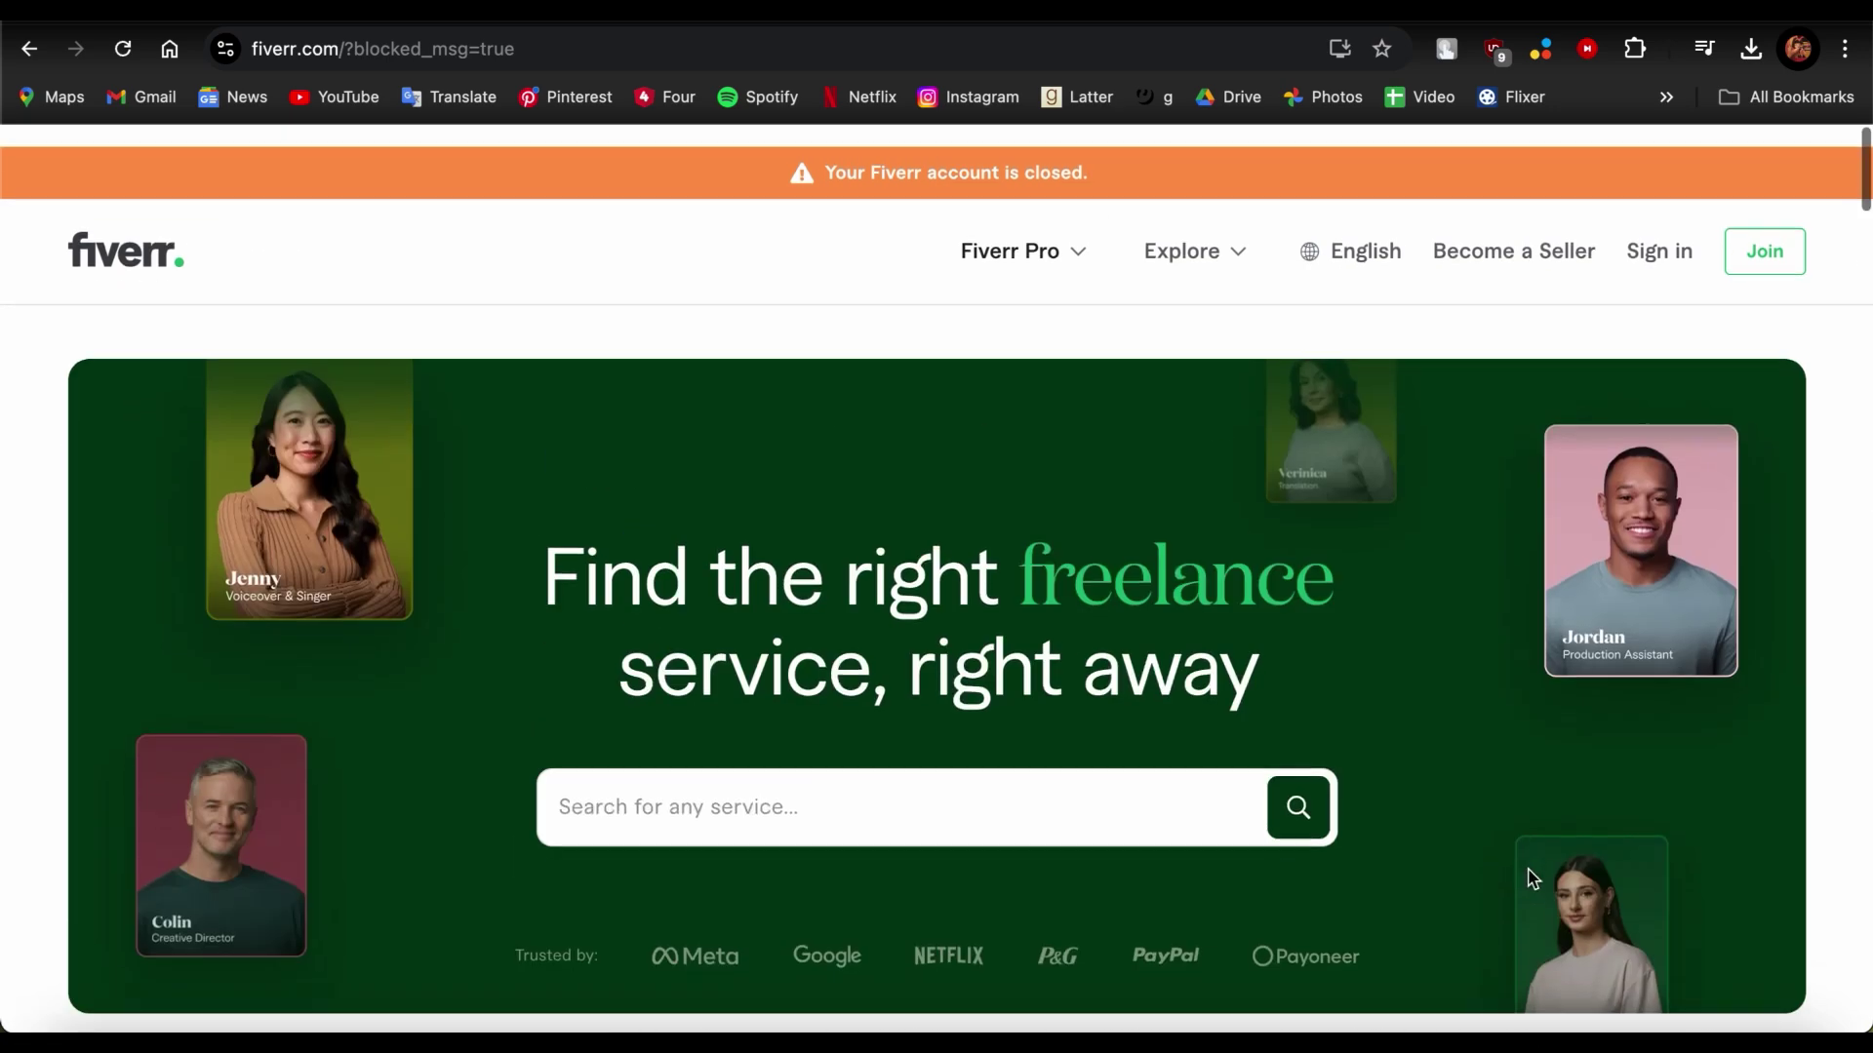
pyautogui.scroll(-15, 1531, 879)
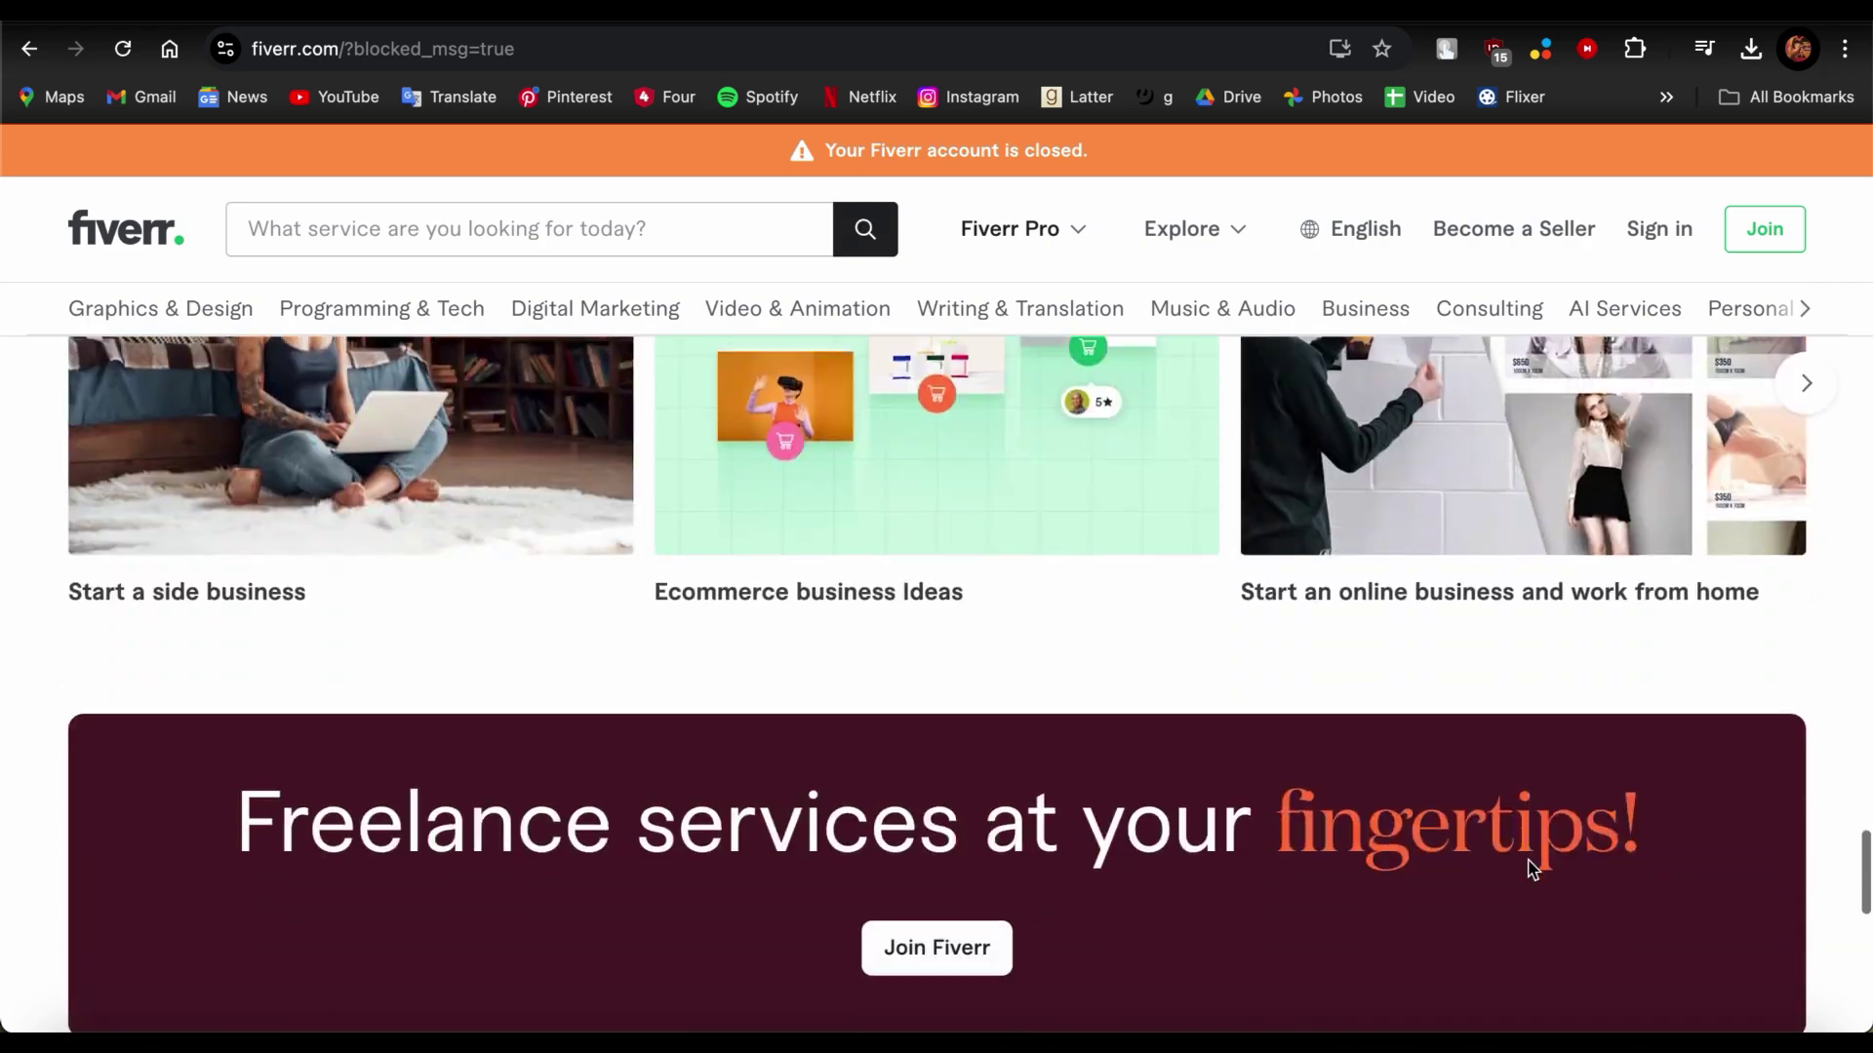
pyautogui.scroll(-12, 1522, 575)
pyautogui.moveTo(1521, 586); pyautogui.dragTo(683, 352)
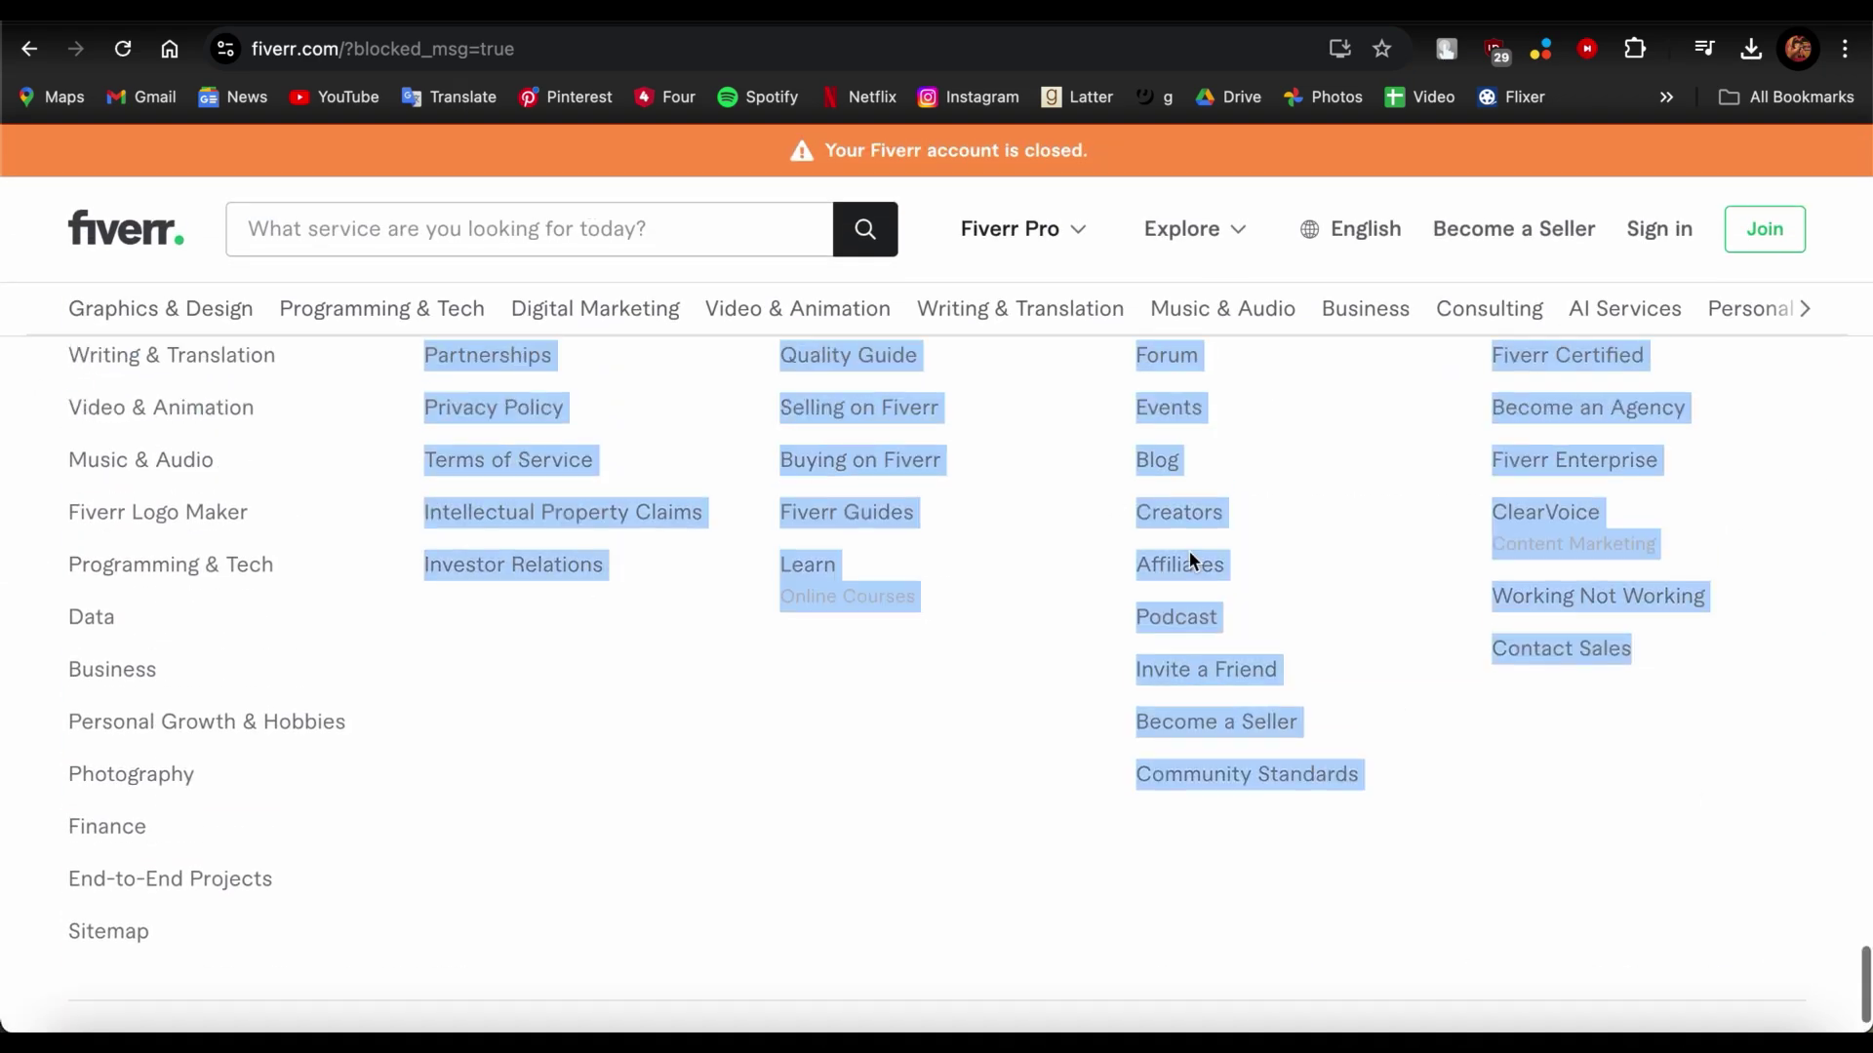